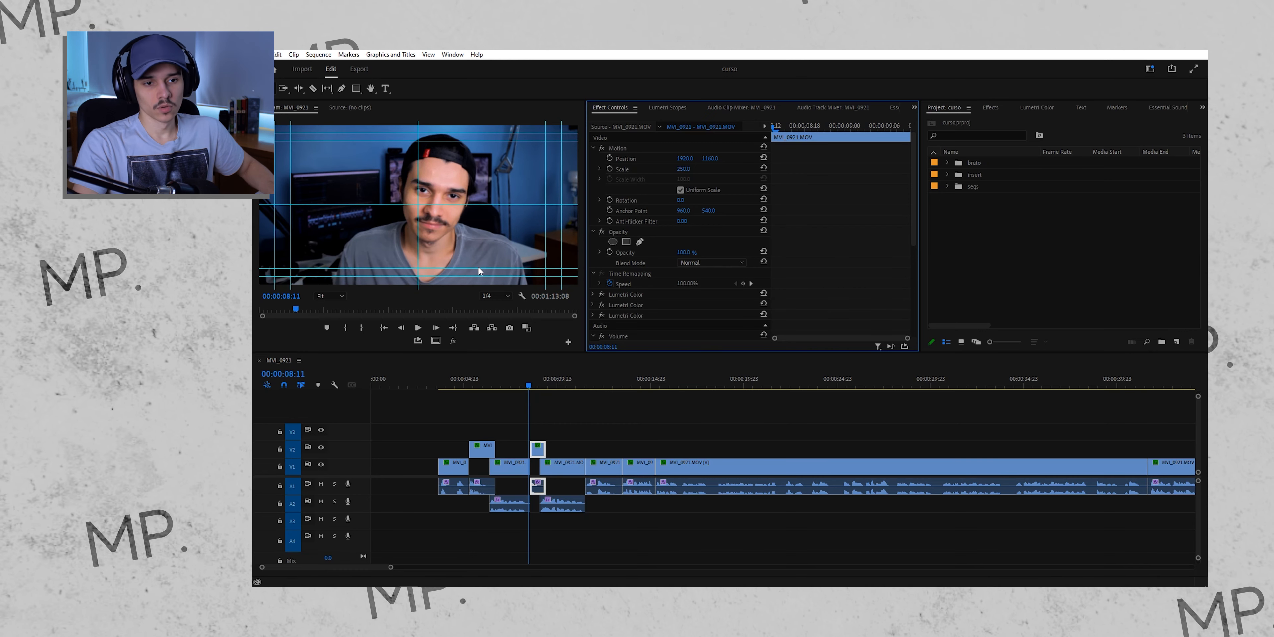
Step through the frames around 00:00:08:13 and play the sequence onward from the zoomed clip.
{"action": "key", "text": "Right"}
{"action": "key", "text": "Right"}
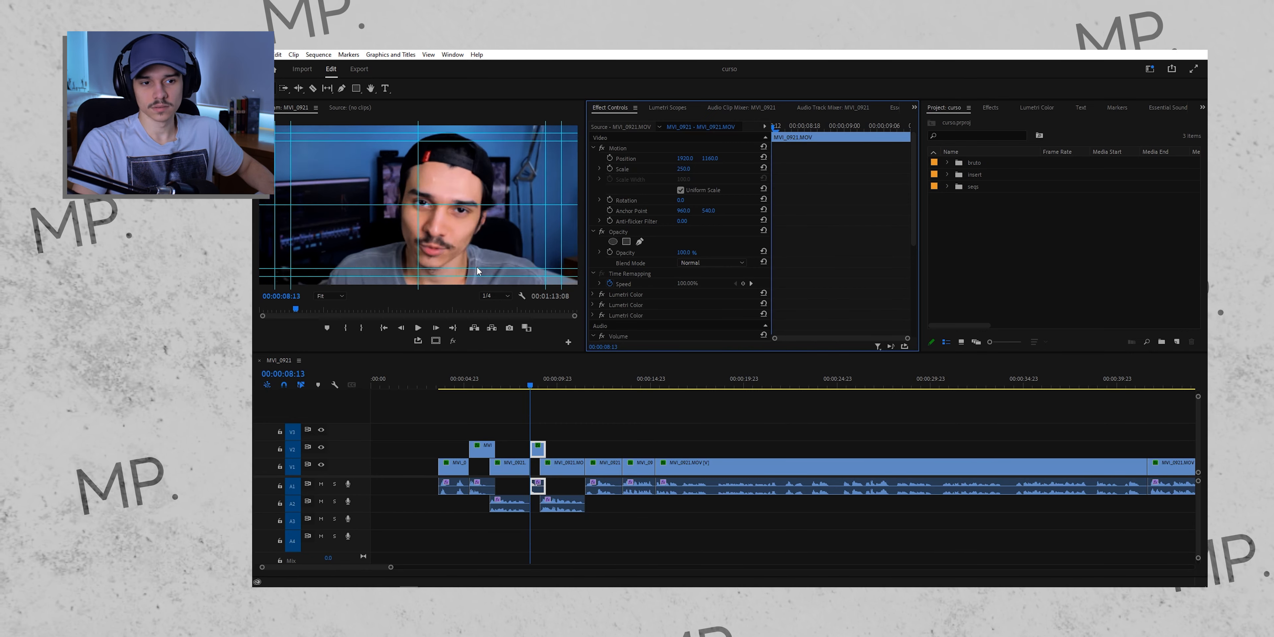
{"action": "key", "text": "Left"}
{"action": "key", "text": "space"}
Move the clip starting at 00:00:11:12 from track V1 up to V2 and select it.
{"action": "left_click", "coordinate": [536, 415]}
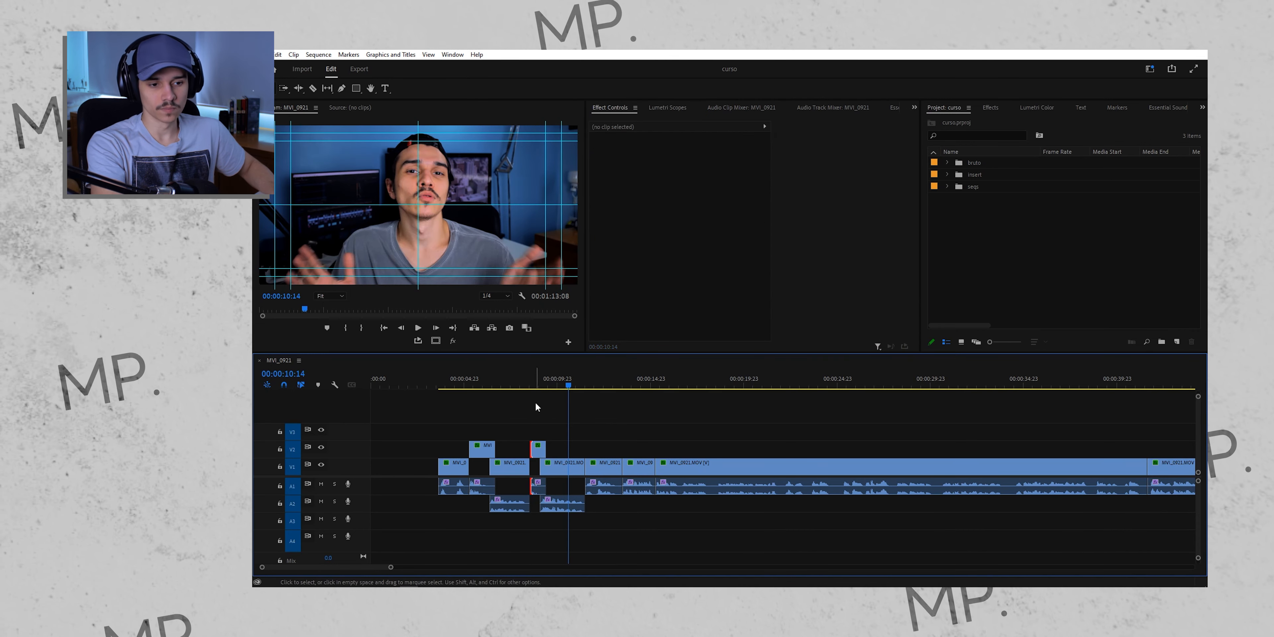
{"action": "left_click_drag", "start_coordinate": [614, 465], "coordinate": [615, 447]}
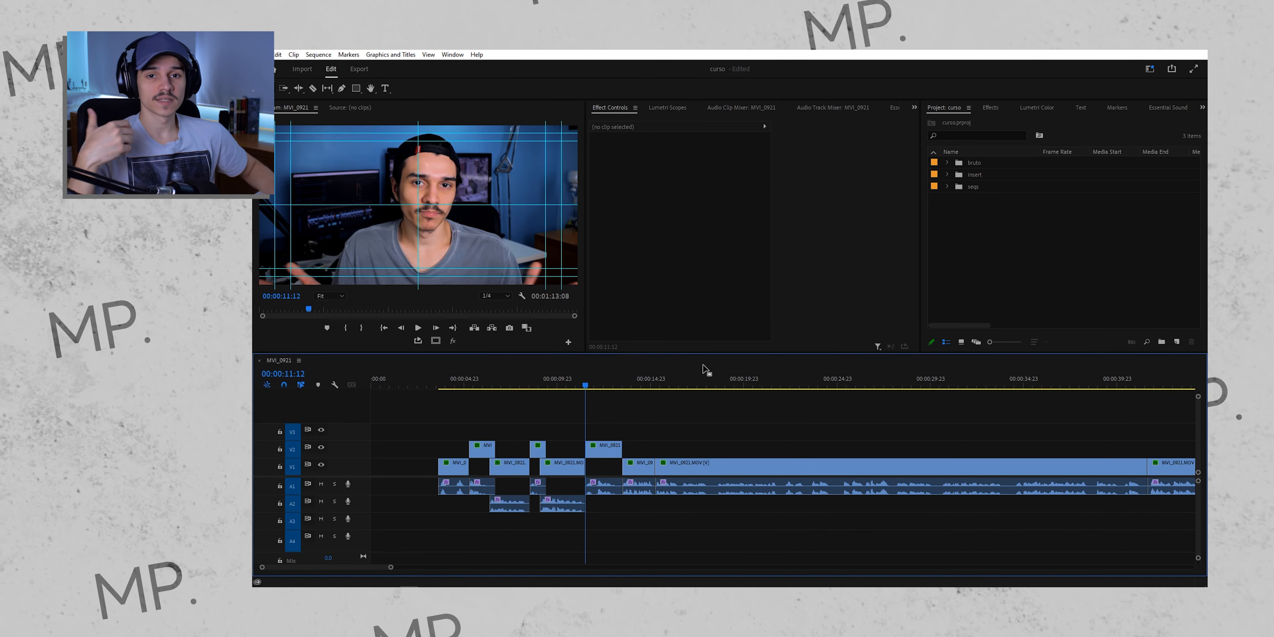
{"action": "left_click", "coordinate": [609, 448]}
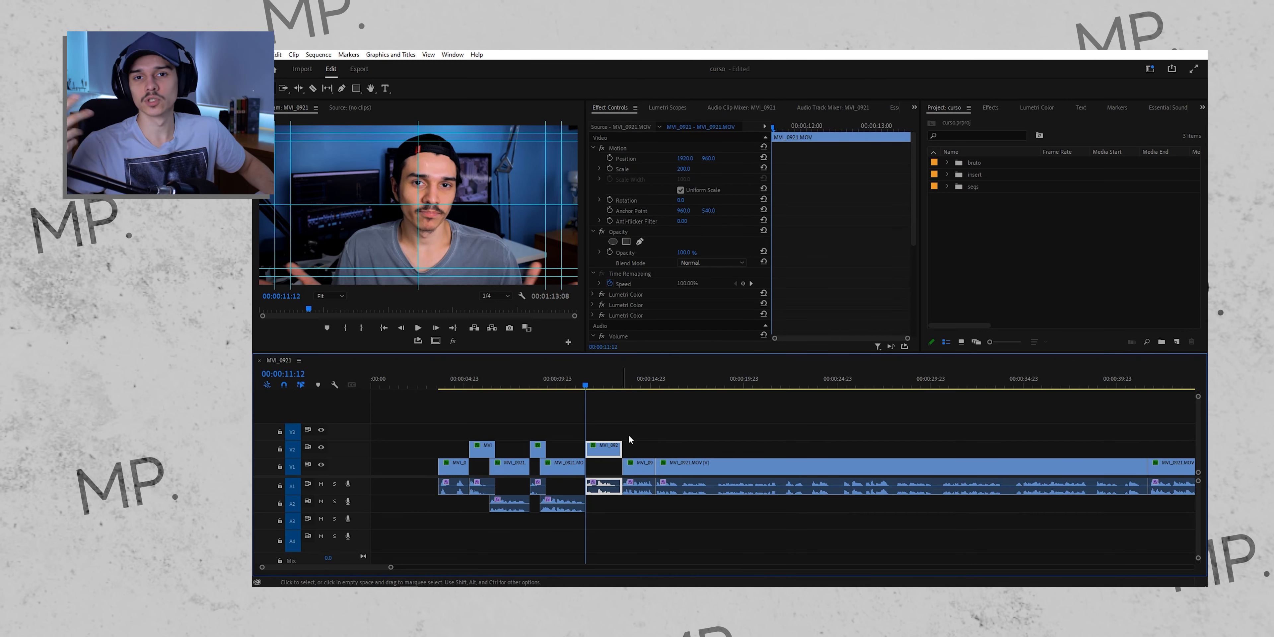
Show the saved effect presets and look over the fast, mid and slow zoom-in presets.
{"action": "left_click", "coordinate": [992, 107]}
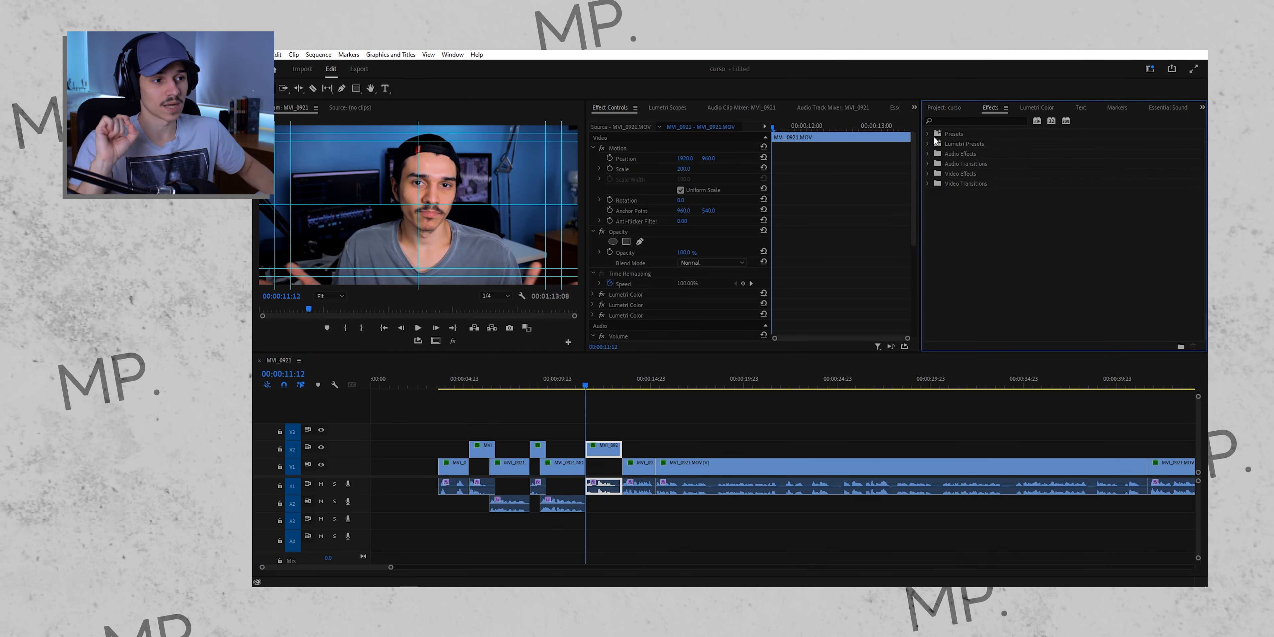
{"action": "left_click", "coordinate": [930, 133]}
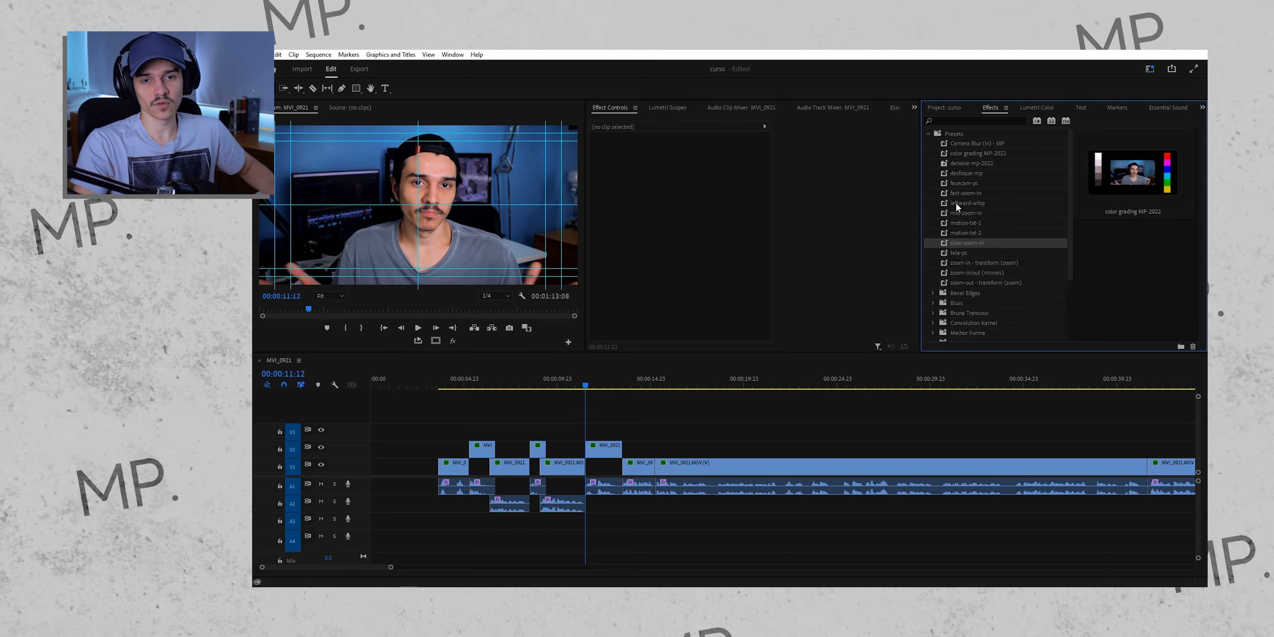
{"action": "left_click", "coordinate": [952, 194]}
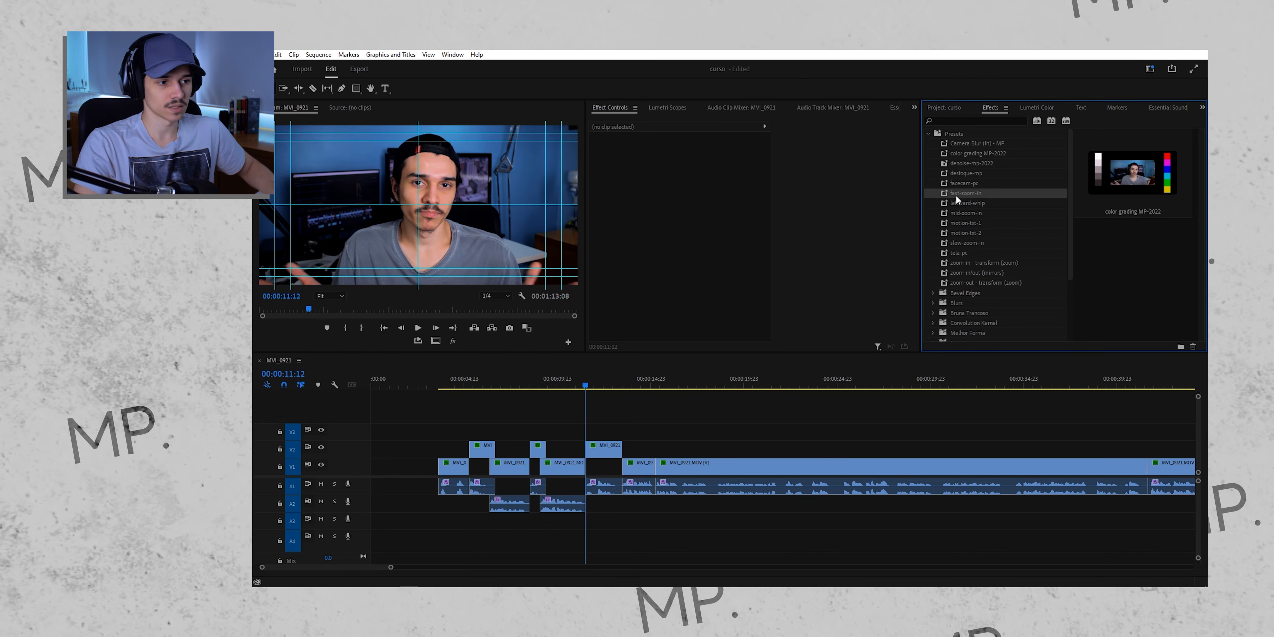
{"action": "left_click", "coordinate": [957, 212]}
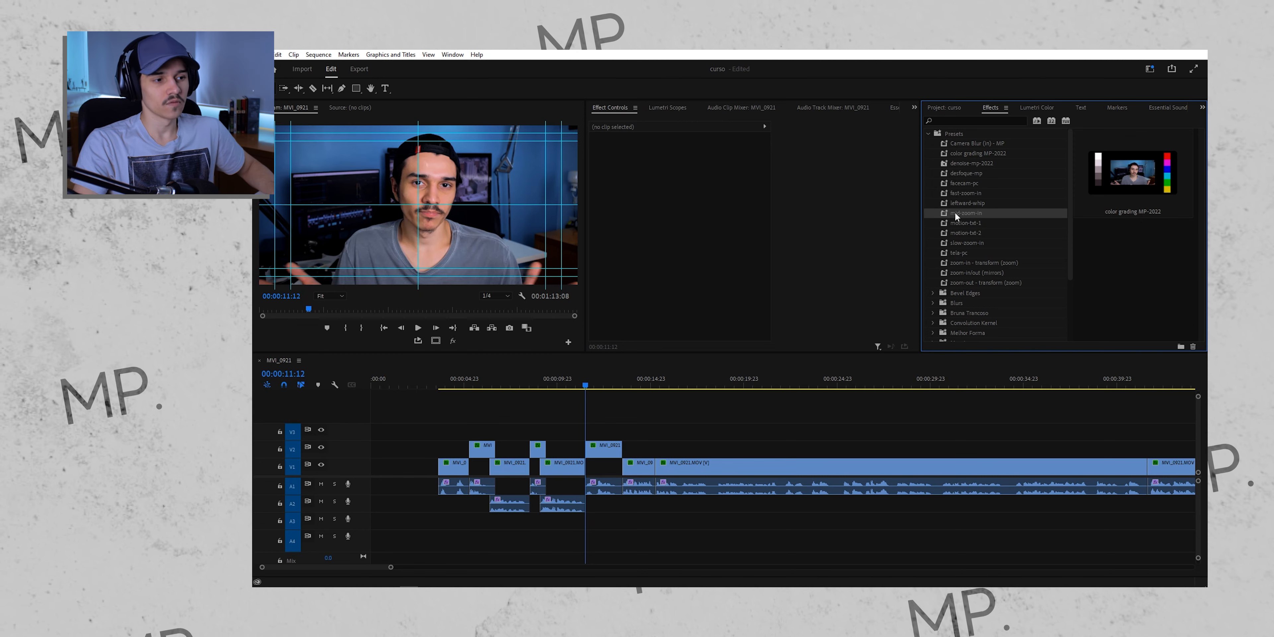
{"action": "left_click", "coordinate": [954, 242]}
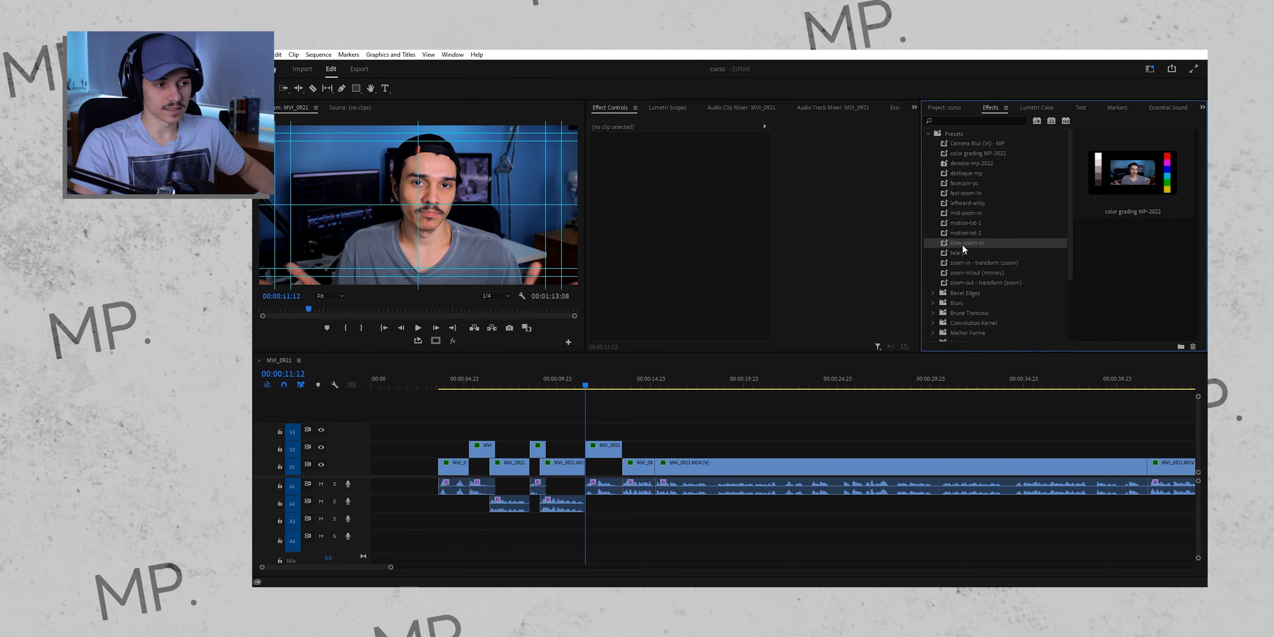
Try the fast-zoom-in preset on the V2 clip at 00:00:11:12 and play it back.
{"action": "left_click_drag", "start_coordinate": [954, 198], "coordinate": [956, 199]}
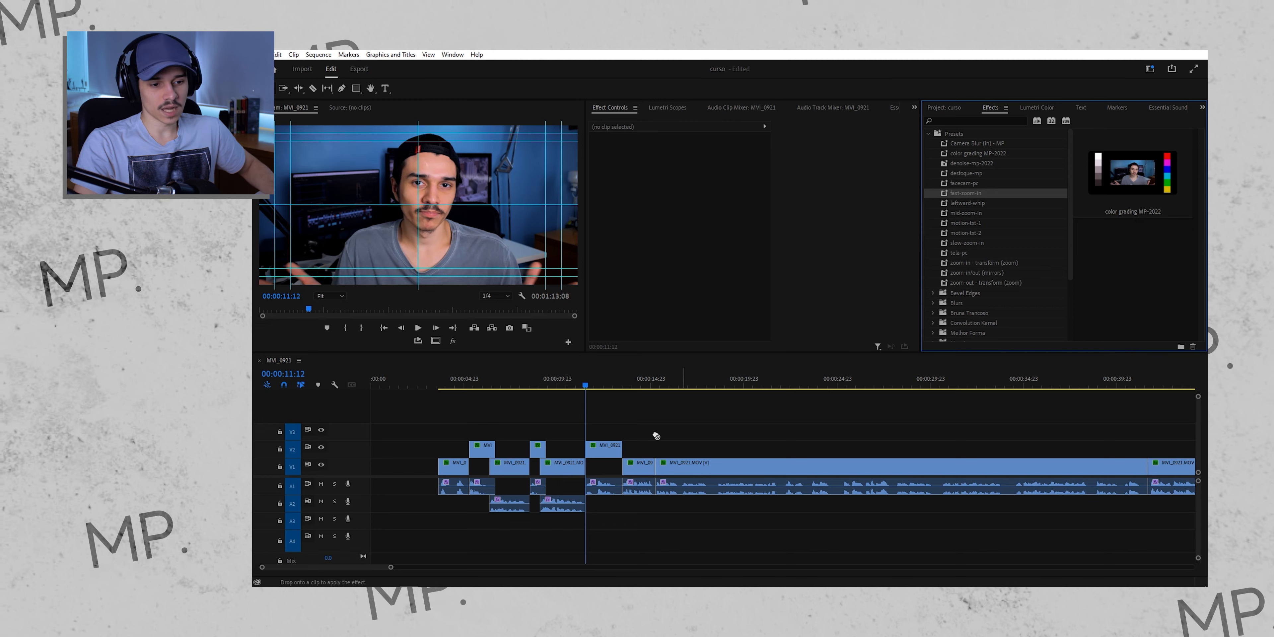
{"action": "left_click_drag", "start_coordinate": [608, 448], "coordinate": [609, 447]}
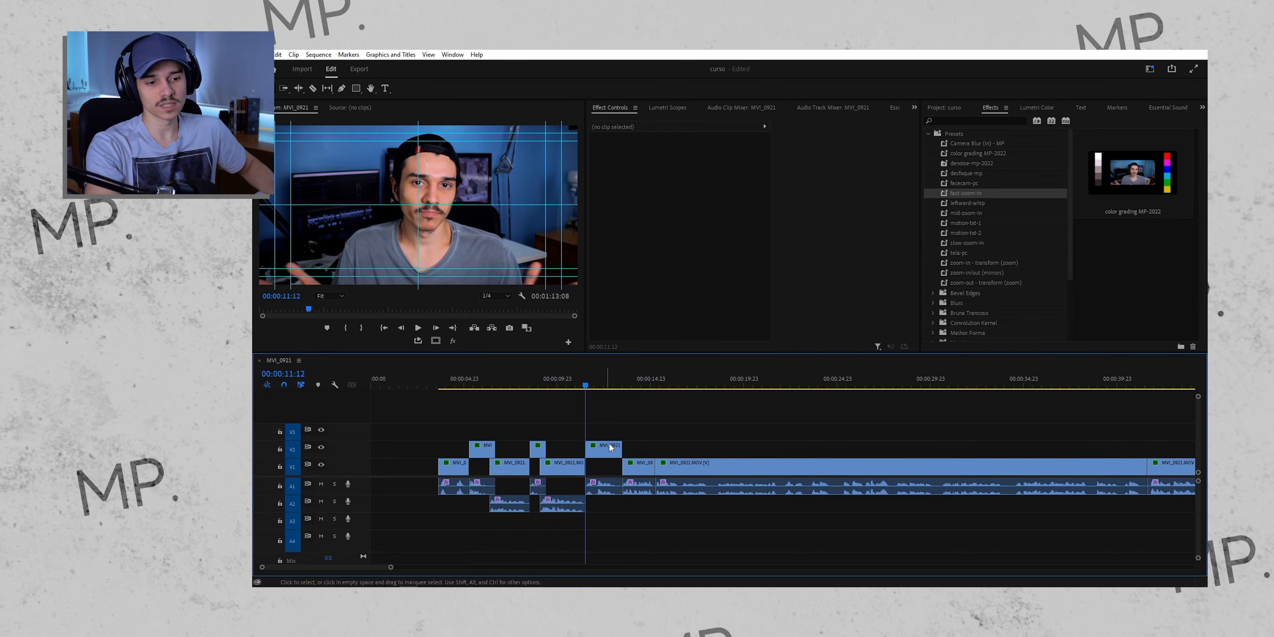
{"action": "left_click", "coordinate": [619, 446]}
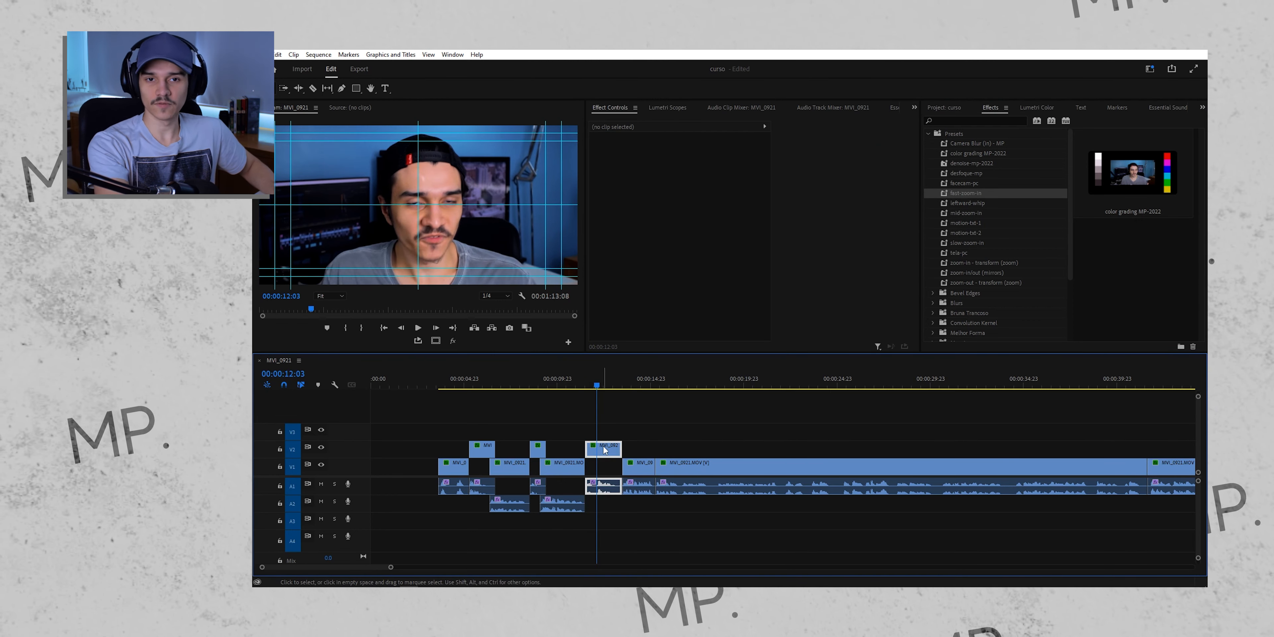
{"action": "key", "text": "space"}
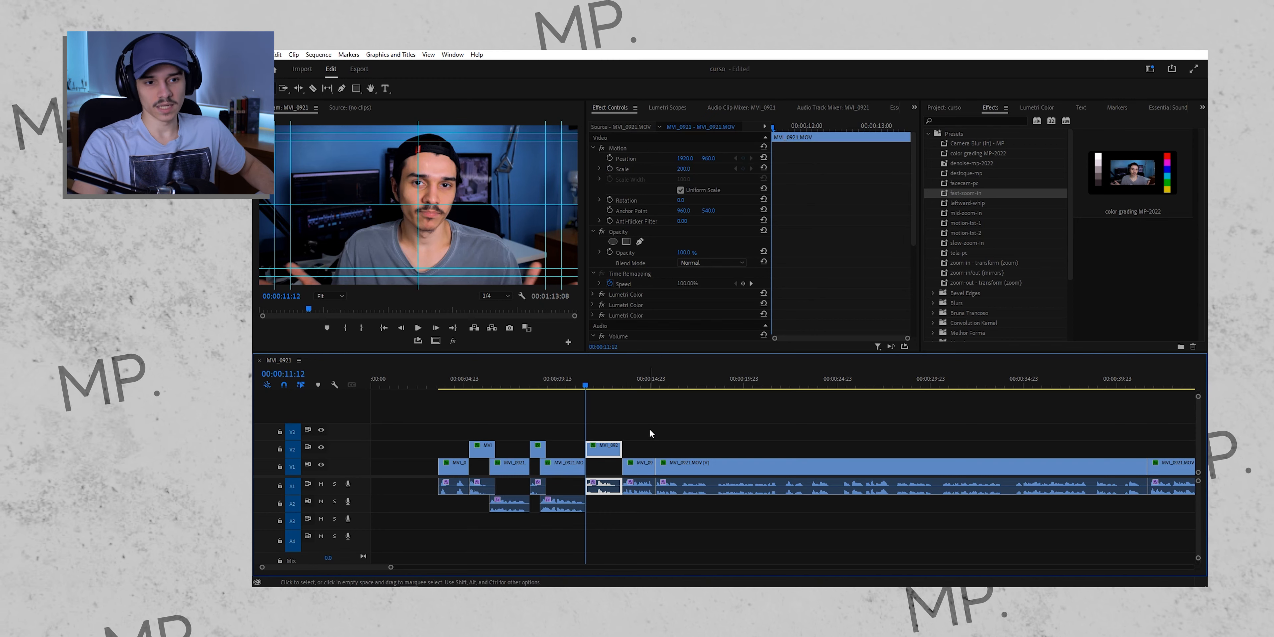
Try the mid-zoom-in preset on the same V2 clip, play it and return to the clip's start.
{"action": "left_click_drag", "start_coordinate": [959, 213], "coordinate": [612, 448]}
{"action": "left_click", "coordinate": [619, 432]}
{"action": "key", "text": "space"}
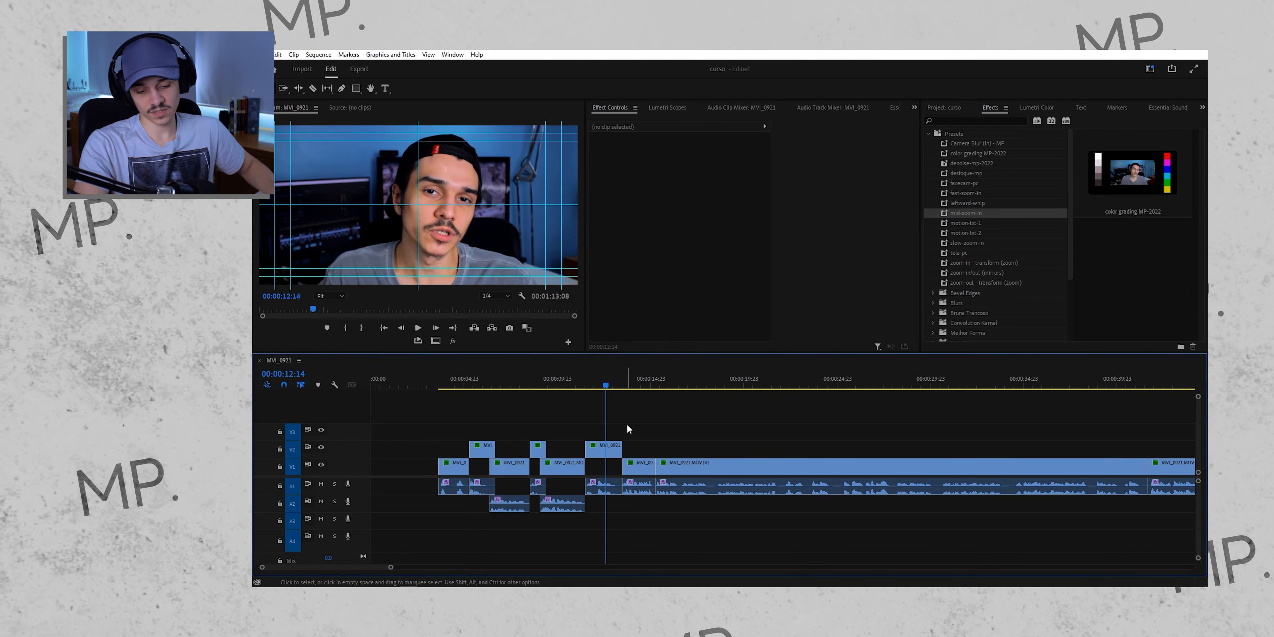
{"action": "key", "text": "Up"}
Try the slow-zoom-in preset on the V2 clip with a playback, undo it and return to the clip's start.
{"action": "left_click", "coordinate": [608, 447]}
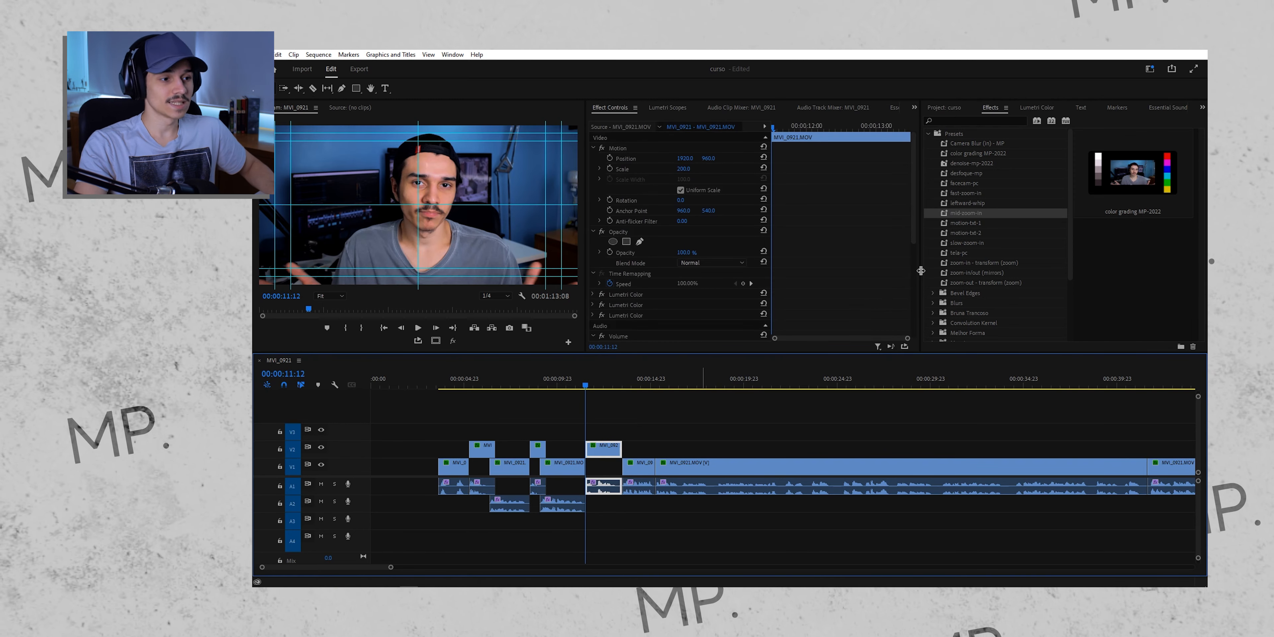
{"action": "left_click_drag", "start_coordinate": [958, 243], "coordinate": [599, 448]}
{"action": "left_click", "coordinate": [612, 422]}
{"action": "key", "text": "space"}
{"action": "key", "text": "space"}
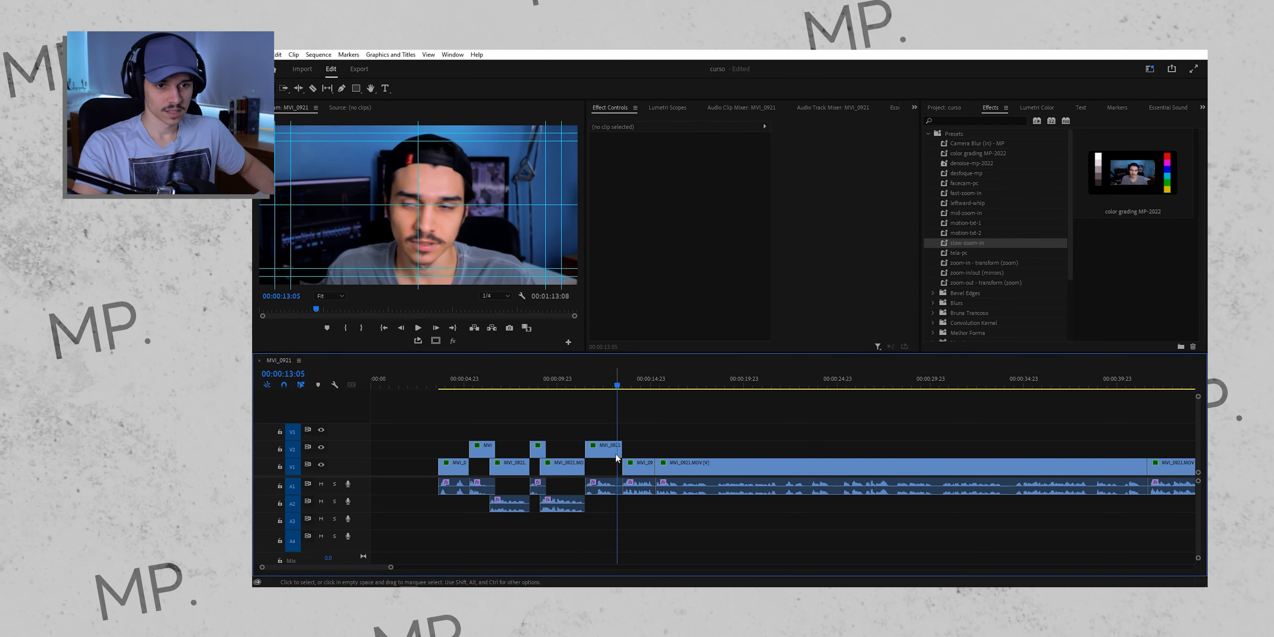
{"action": "left_click", "coordinate": [609, 456]}
{"action": "key", "text": "ctrl+z"}
{"action": "left_click", "coordinate": [676, 429]}
{"action": "key", "text": "Up"}
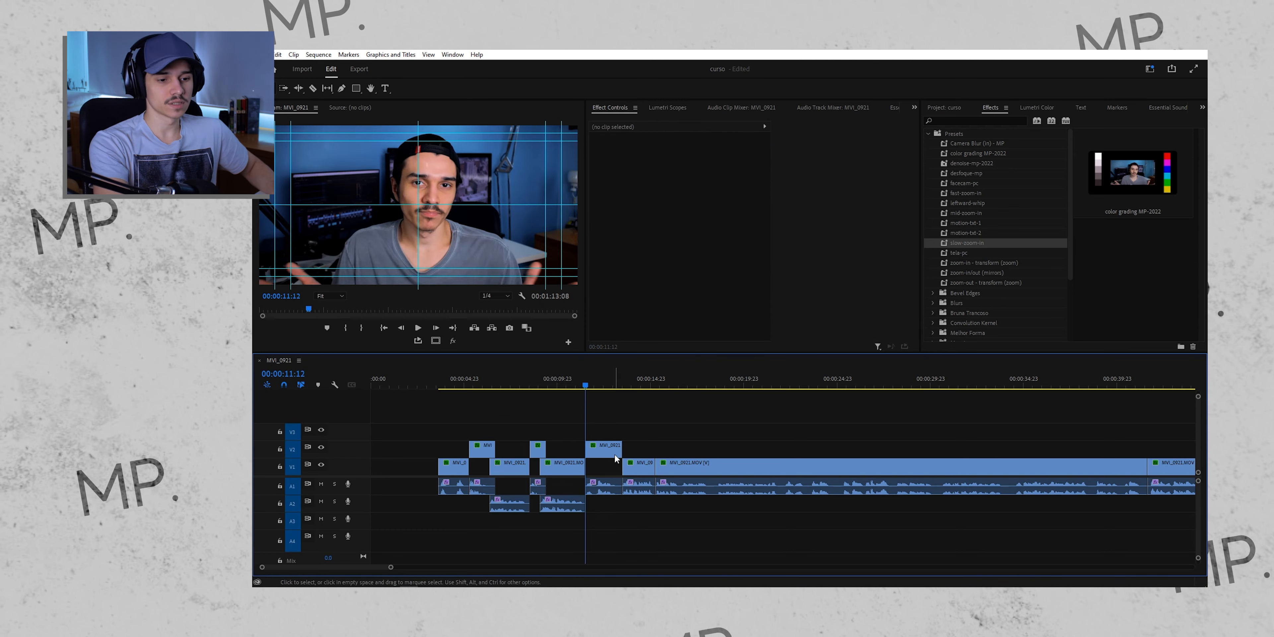
Turn on Scale and Position keyframing for the V2 clip at its start, 00:00:11:12.
{"action": "left_click", "coordinate": [614, 452]}
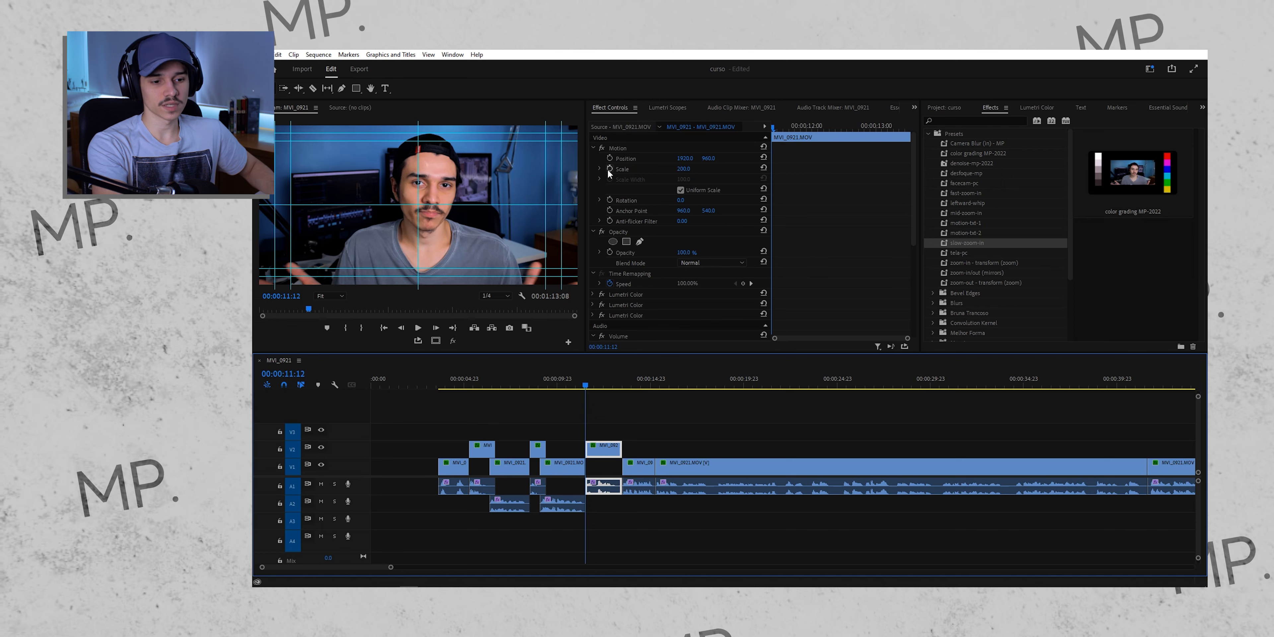
{"action": "left_click", "coordinate": [610, 169]}
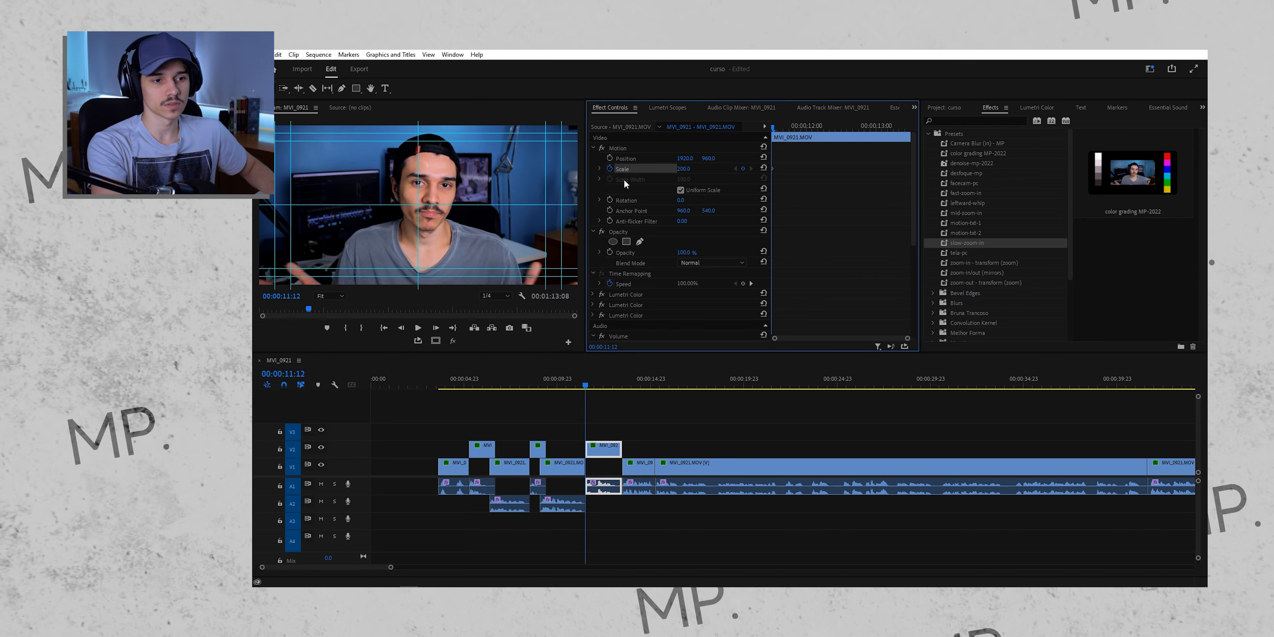
{"action": "left_click", "coordinate": [610, 158]}
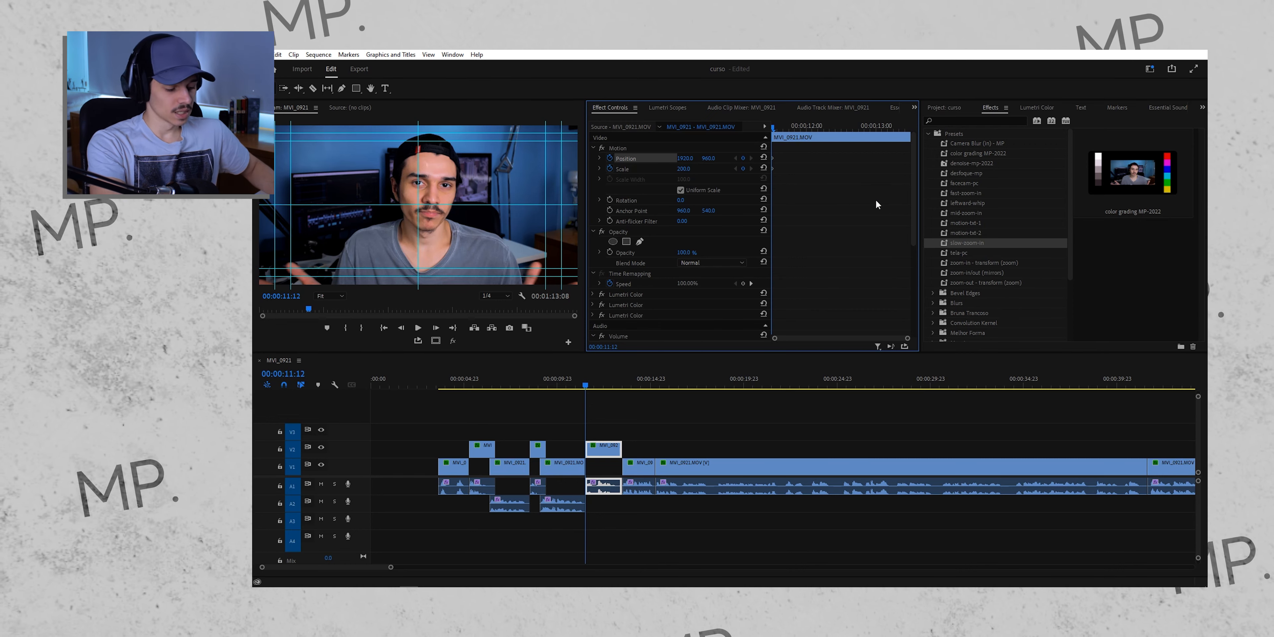
Go six frames past the clip's start, to 00:00:11:18, and set the Scale to 250.
{"action": "key", "text": "shift+Right"}
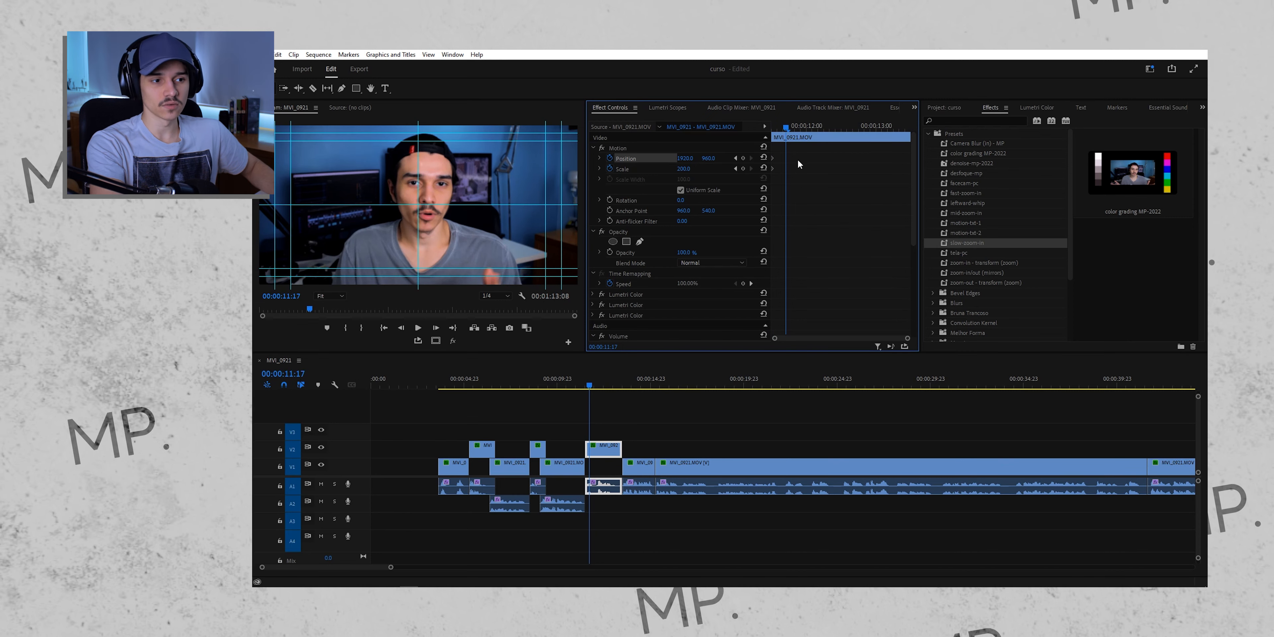
{"action": "key", "text": "Right"}
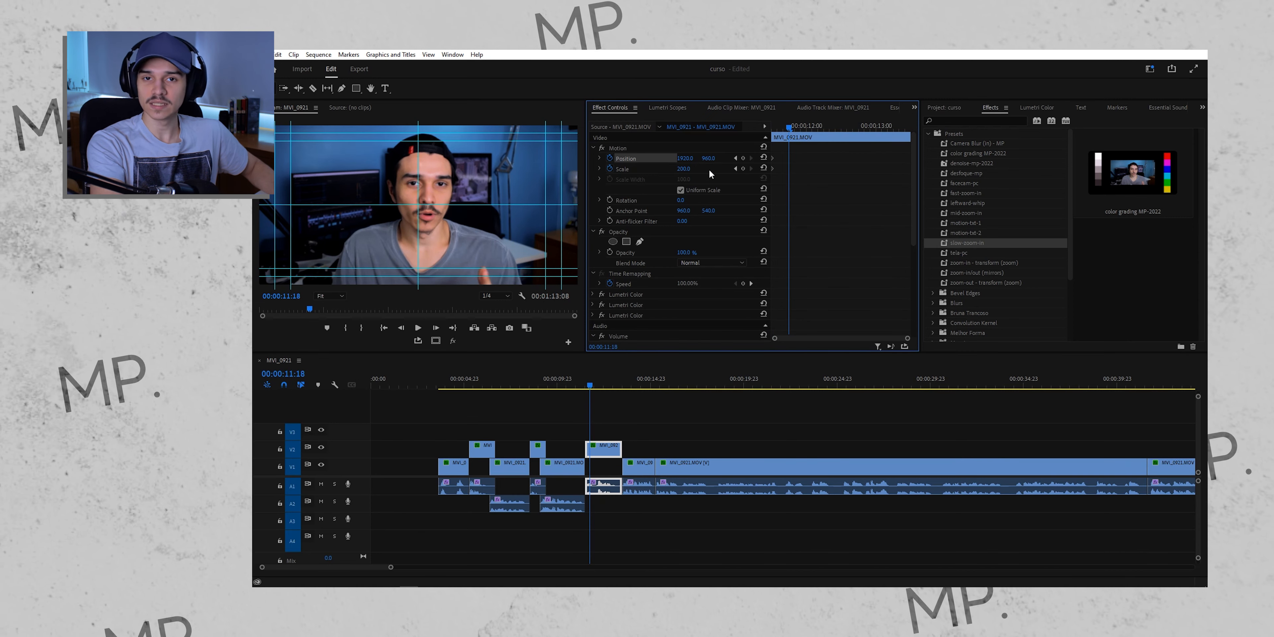
{"action": "key", "text": "Up"}
{"action": "key", "text": "Right"}
{"action": "key", "text": "Right"}
{"action": "key", "text": "Right"}
{"action": "key", "text": "Right"}
{"action": "key", "text": "Right"}
{"action": "key", "text": "Right"}
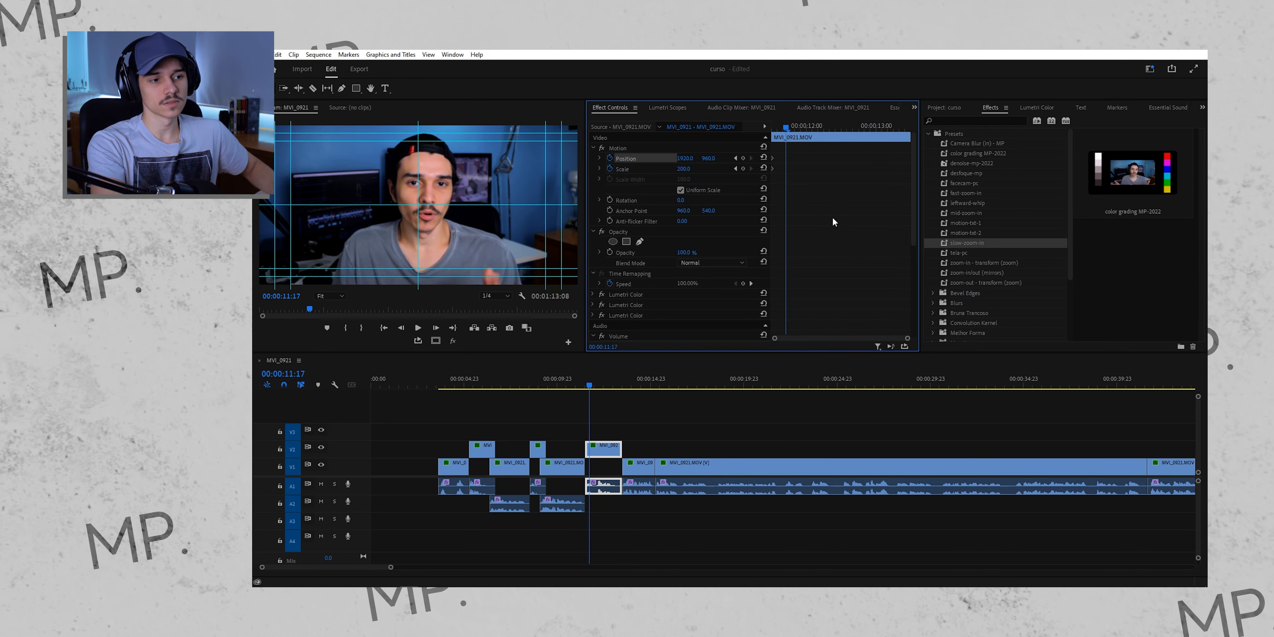
{"action": "left_click", "coordinate": [683, 169]}
{"action": "type", "text": "250"}
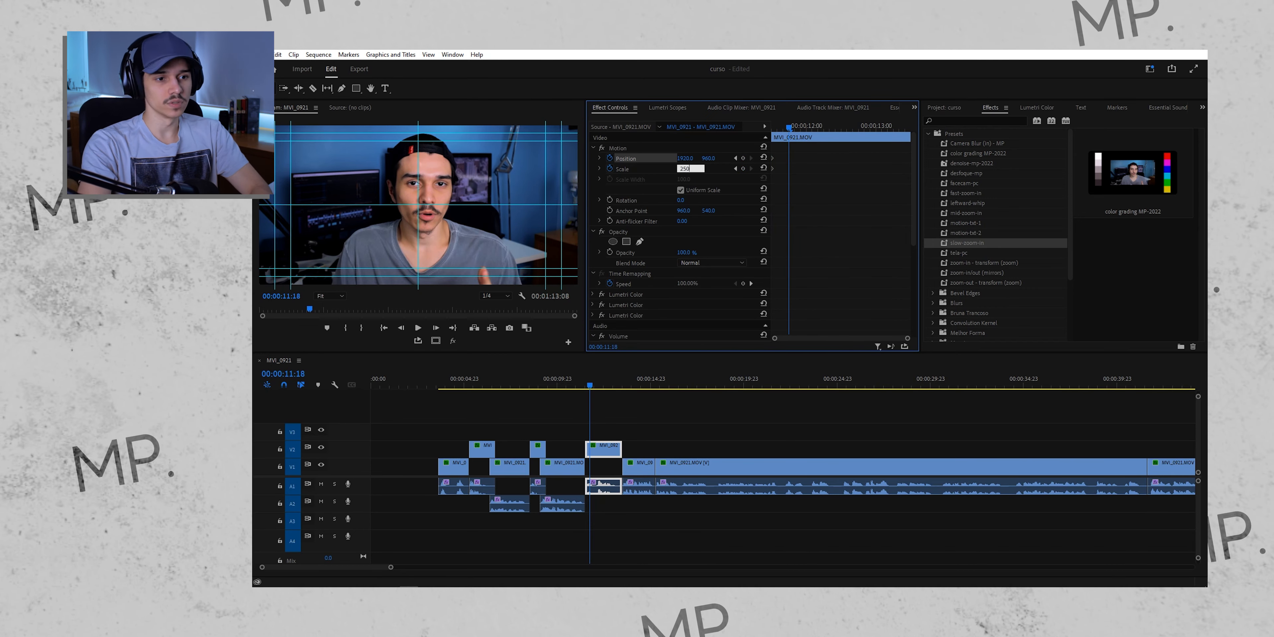
{"action": "key", "text": "Return"}
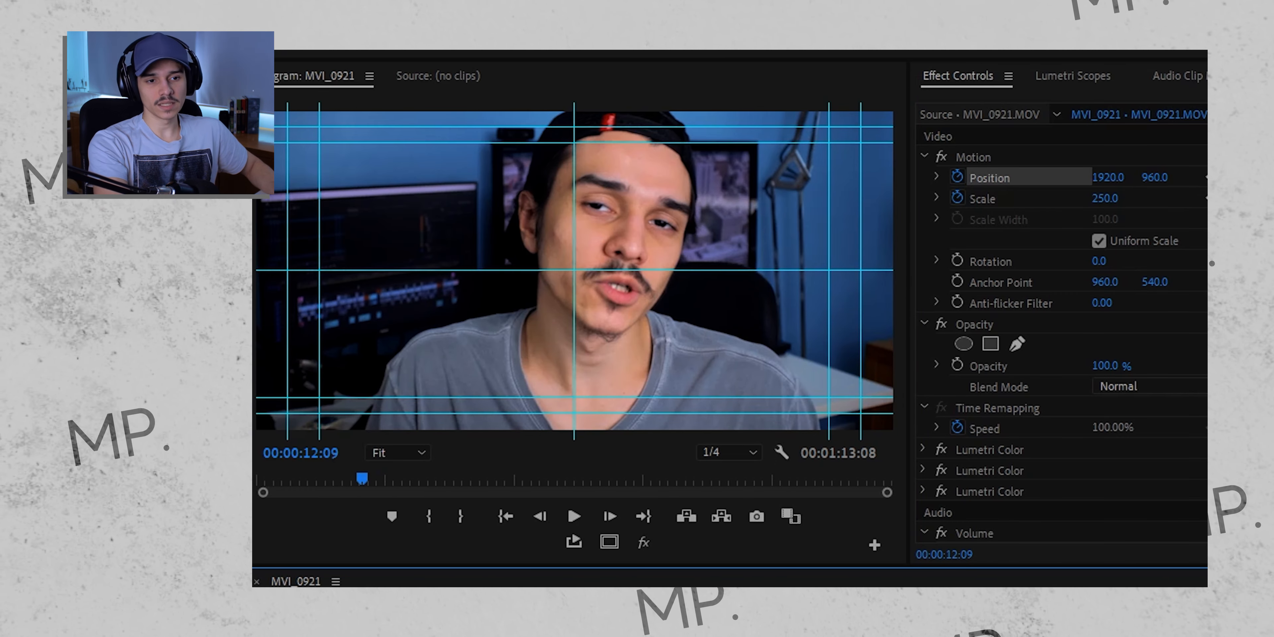
Go to the second Scale keyframe at 00:00:11:18 and lower the image with a vertical Position of 1080.
{"action": "key", "text": "Up"}
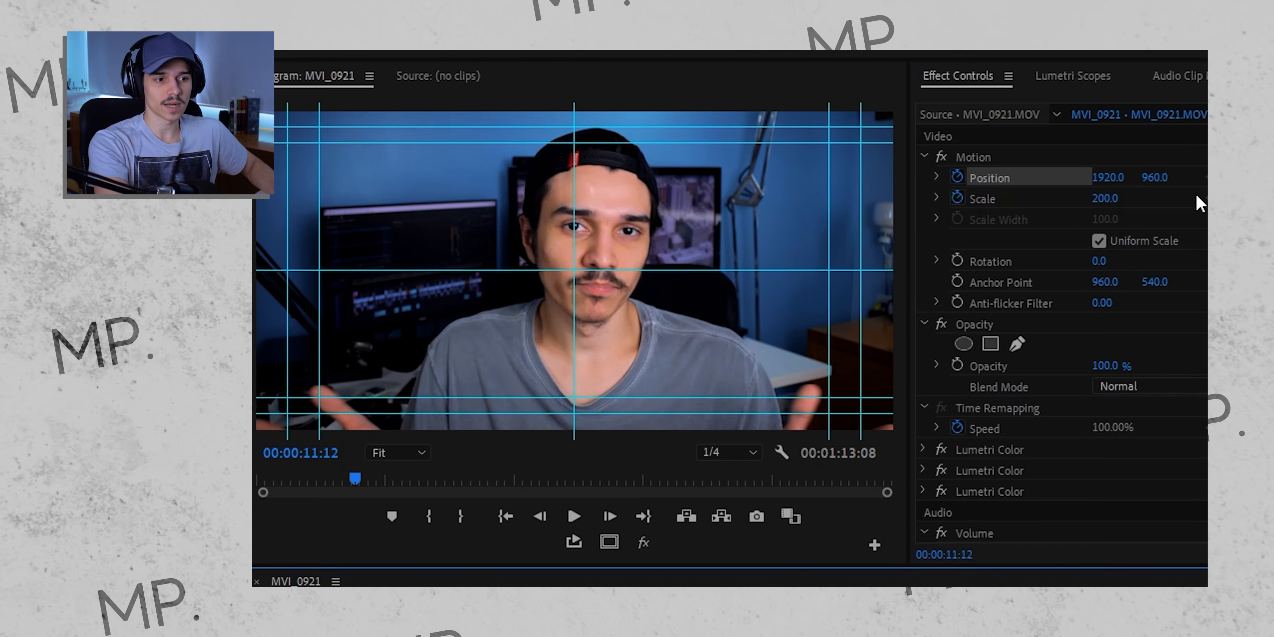
{"action": "left_click", "coordinate": [751, 169]}
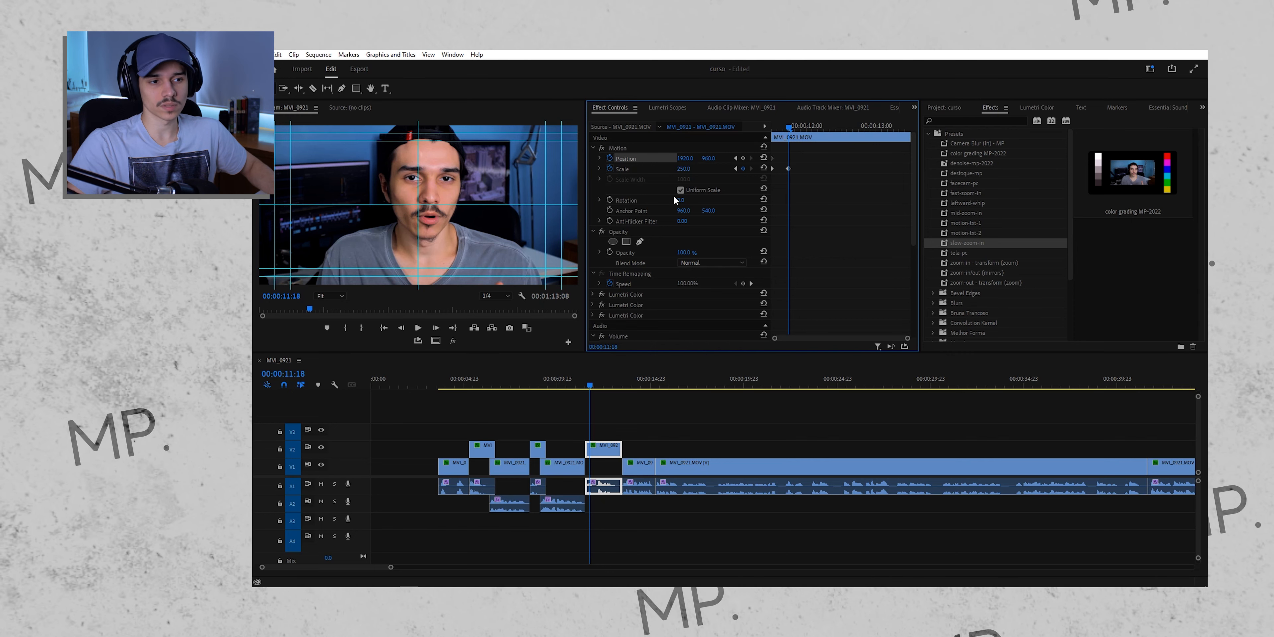
{"action": "left_click_drag", "start_coordinate": [709, 158], "coordinate": [740, 159]}
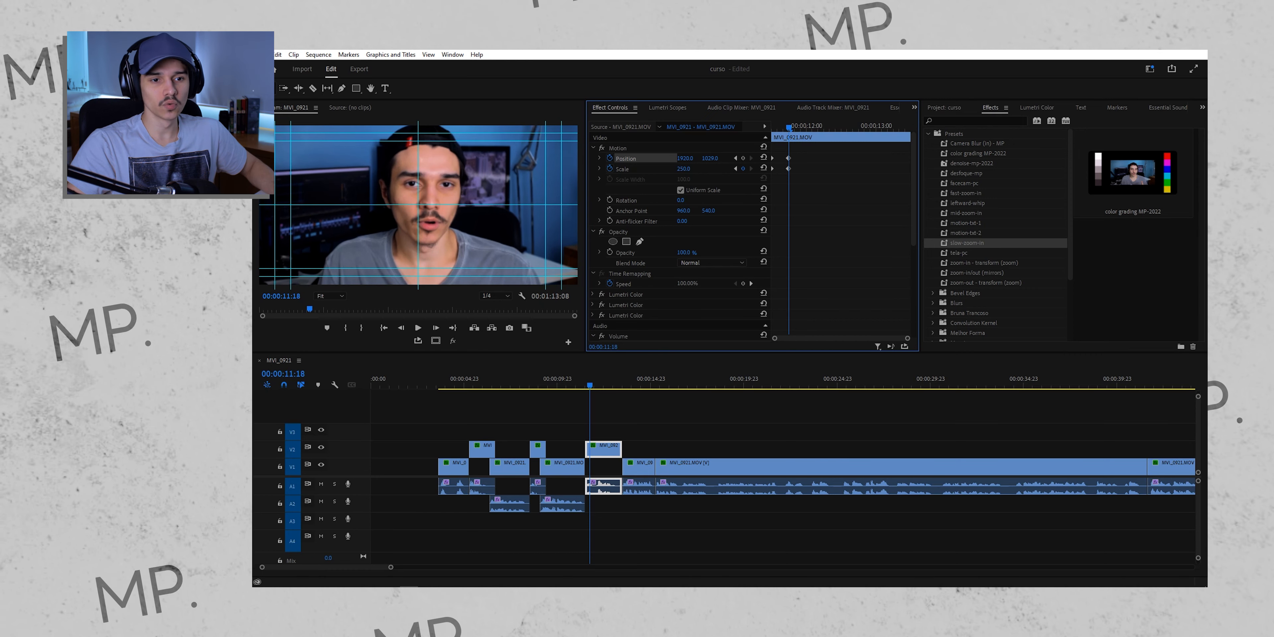
{"action": "left_click", "coordinate": [710, 158]}
{"action": "type", "text": "10"}
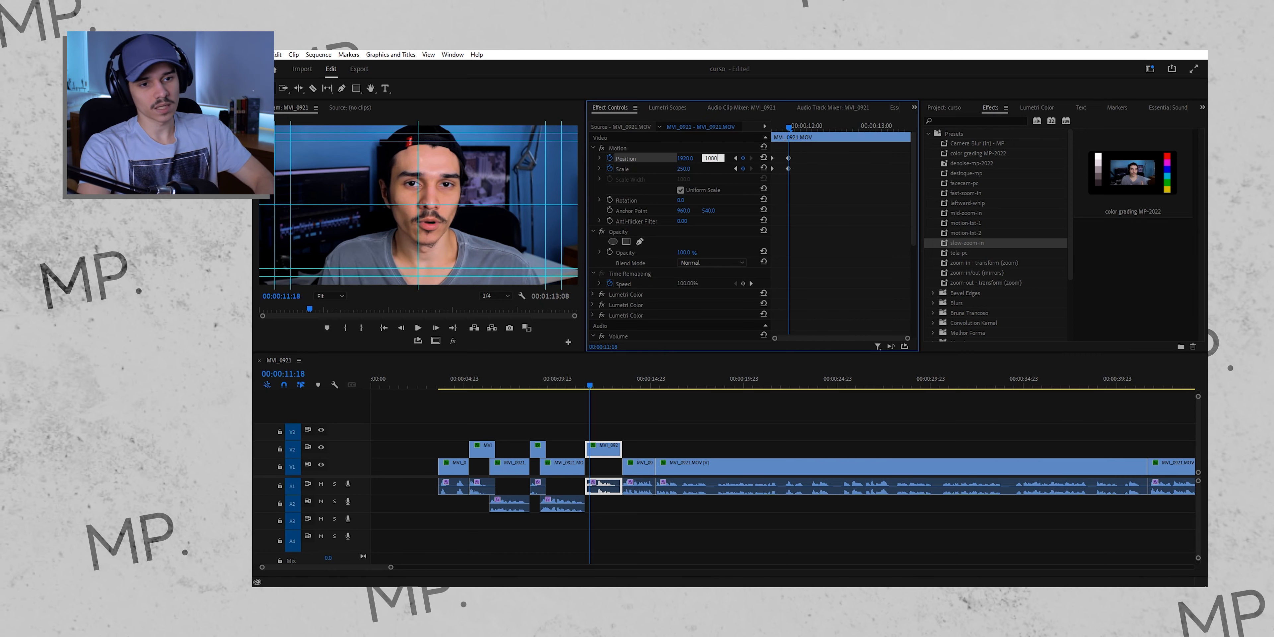
{"action": "type", "text": "80"}
{"action": "key", "text": "Return"}
Try a vertical Position of 1160 at the second keyframe.
{"action": "left_click", "coordinate": [713, 158]}
{"action": "type", "text": "1160"}
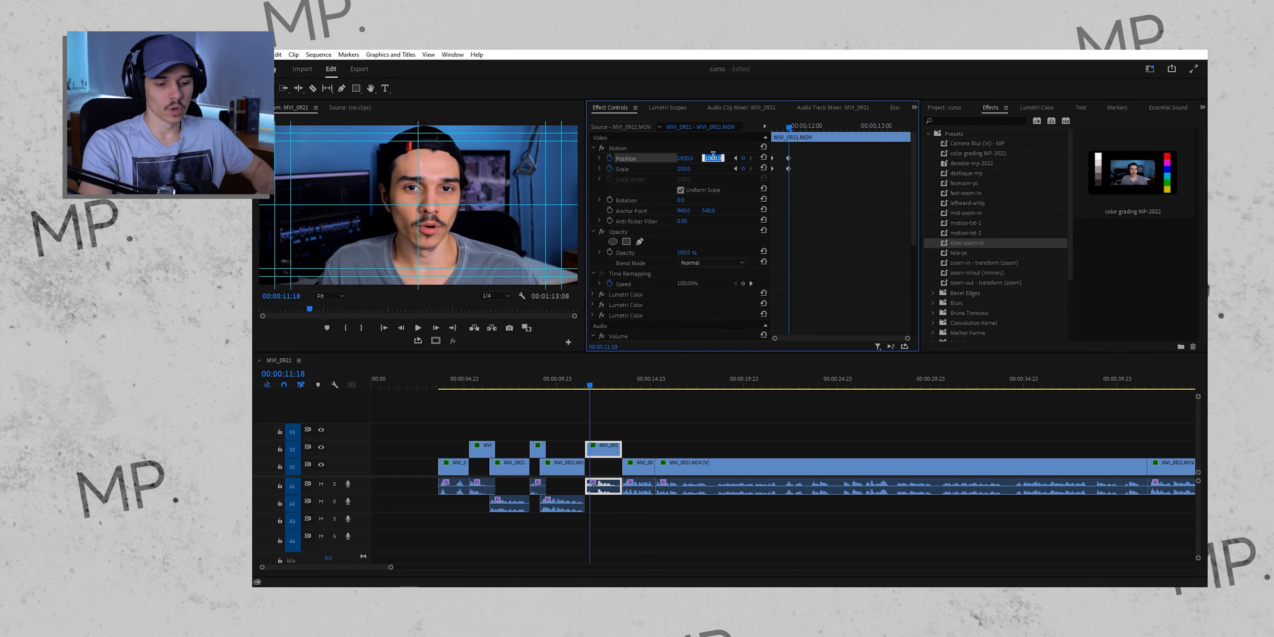
{"action": "key", "text": "Return"}
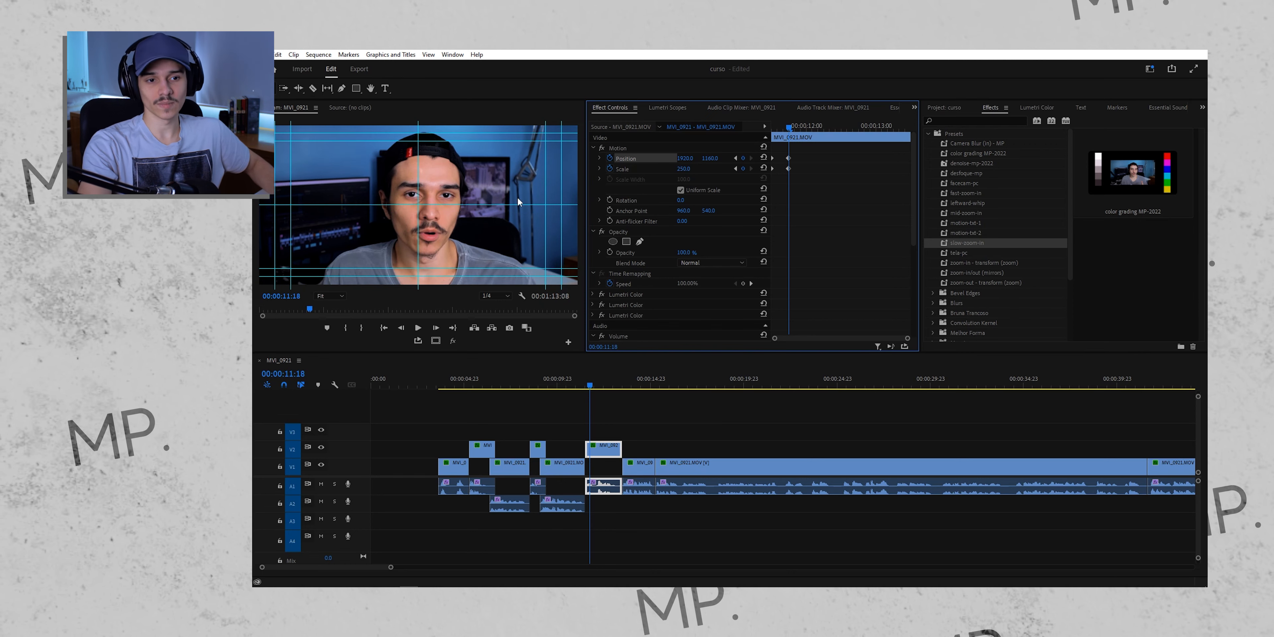
{"action": "key", "text": "Return"}
Set the vertical Position to 1060 at the 00:00:11:18 keyframe.
{"action": "left_click", "coordinate": [712, 159]}
{"action": "type", "text": "1060"}
{"action": "key", "text": "Return"}
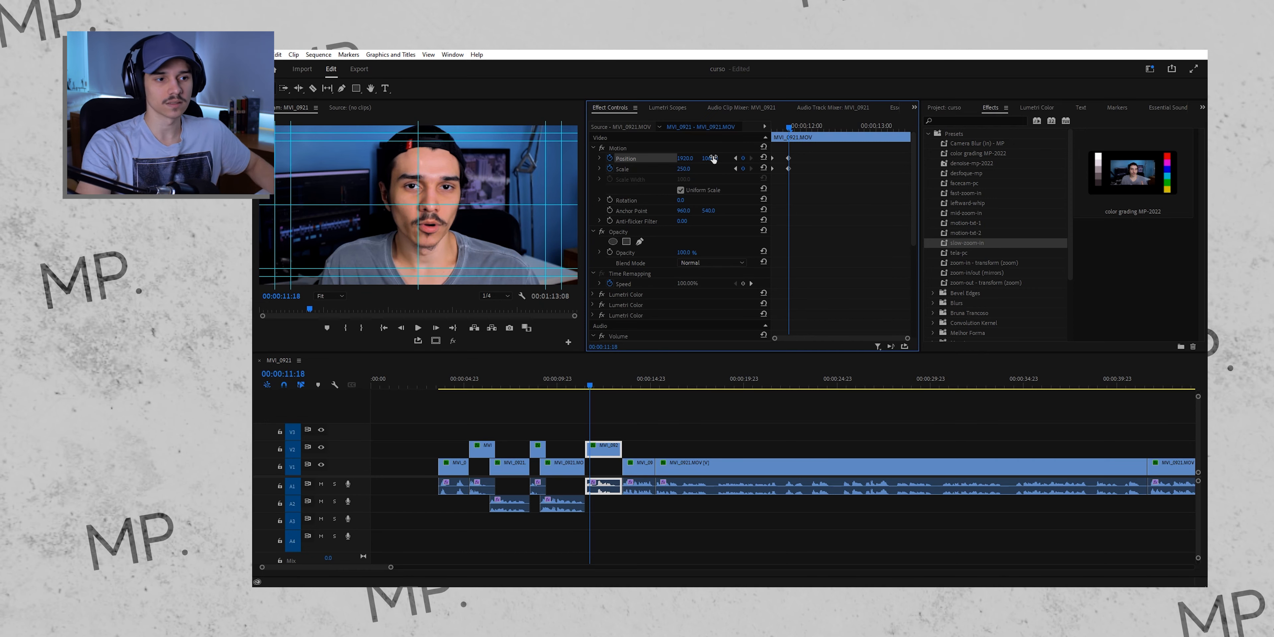
Play the zoom animation from the clip's start and expand the Position property to show its velocity graph.
{"action": "key", "text": "Up"}
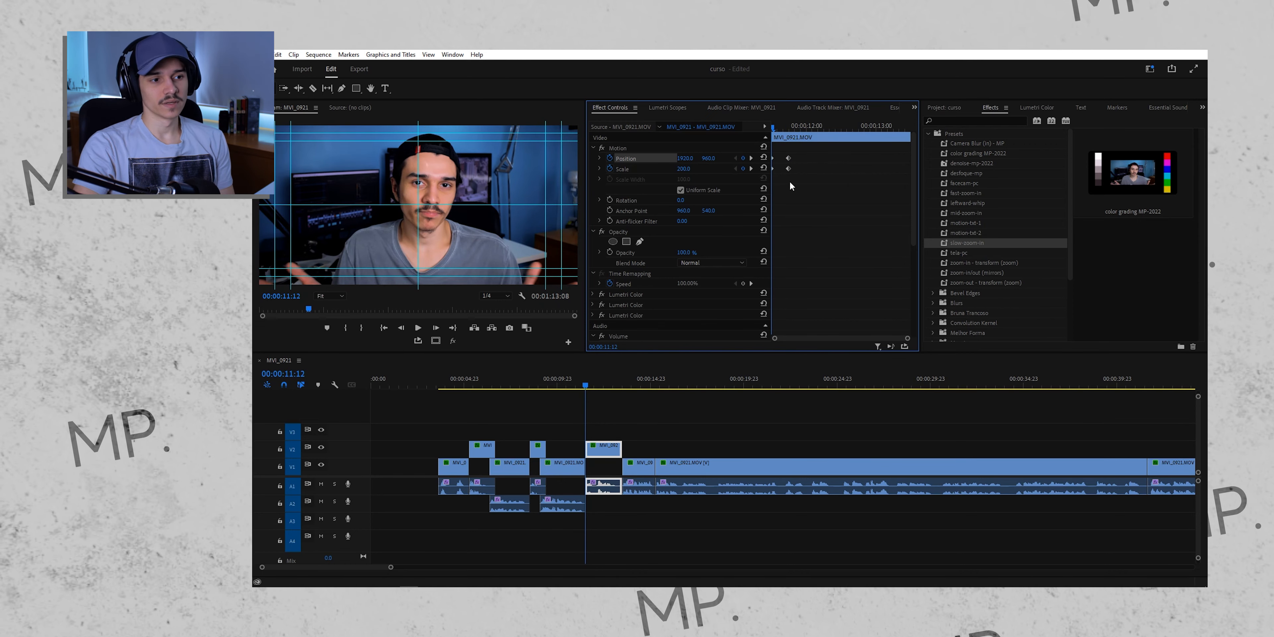
{"action": "key", "text": "space"}
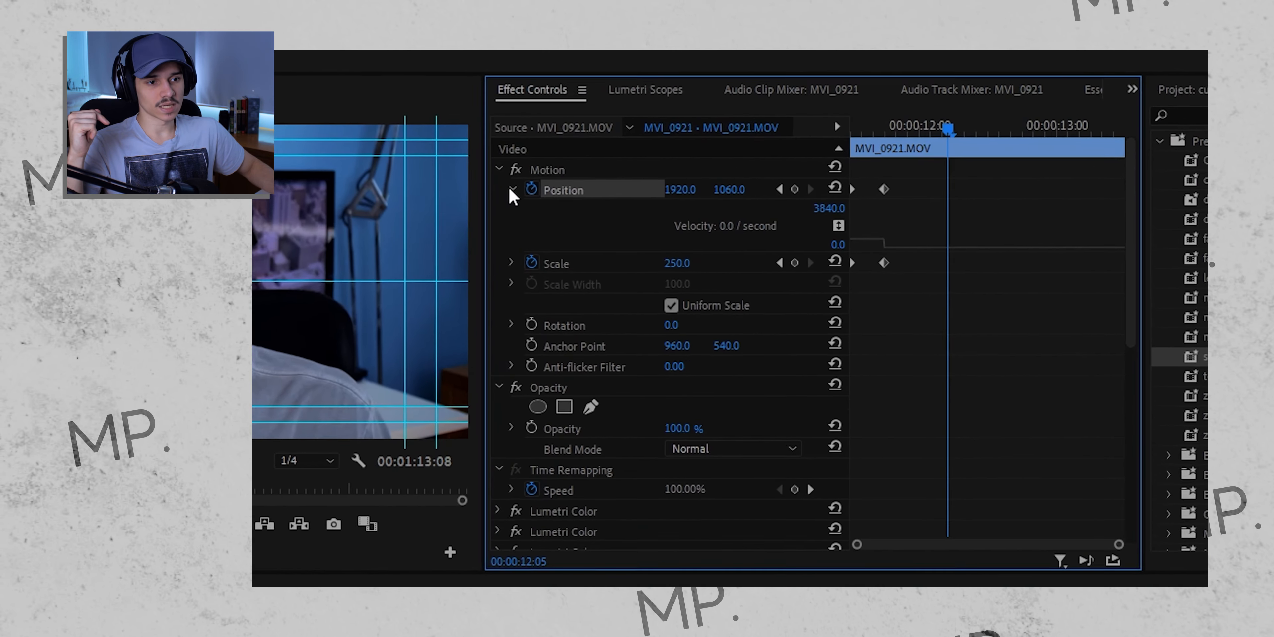
{"action": "left_click", "coordinate": [467, 205]}
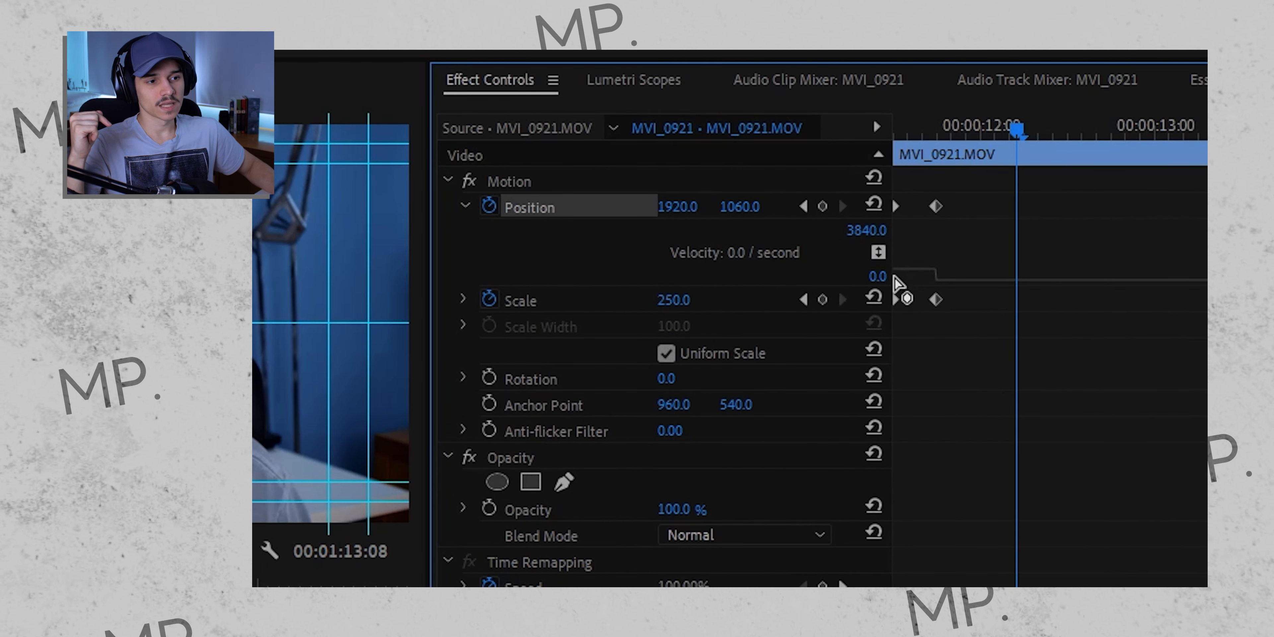
Go through the zoom frame by frame from the clip's start to examine the Position velocity, and expand Scale to show its graphs.
{"action": "left_click", "coordinate": [939, 144]}
{"action": "left_click_drag", "start_coordinate": [939, 139], "coordinate": [891, 150]}
{"action": "key", "text": "Right"}
{"action": "key", "text": "Right"}
{"action": "key", "text": "Right"}
{"action": "key", "text": "Right"}
{"action": "key", "text": "Right"}
{"action": "key", "text": "Up"}
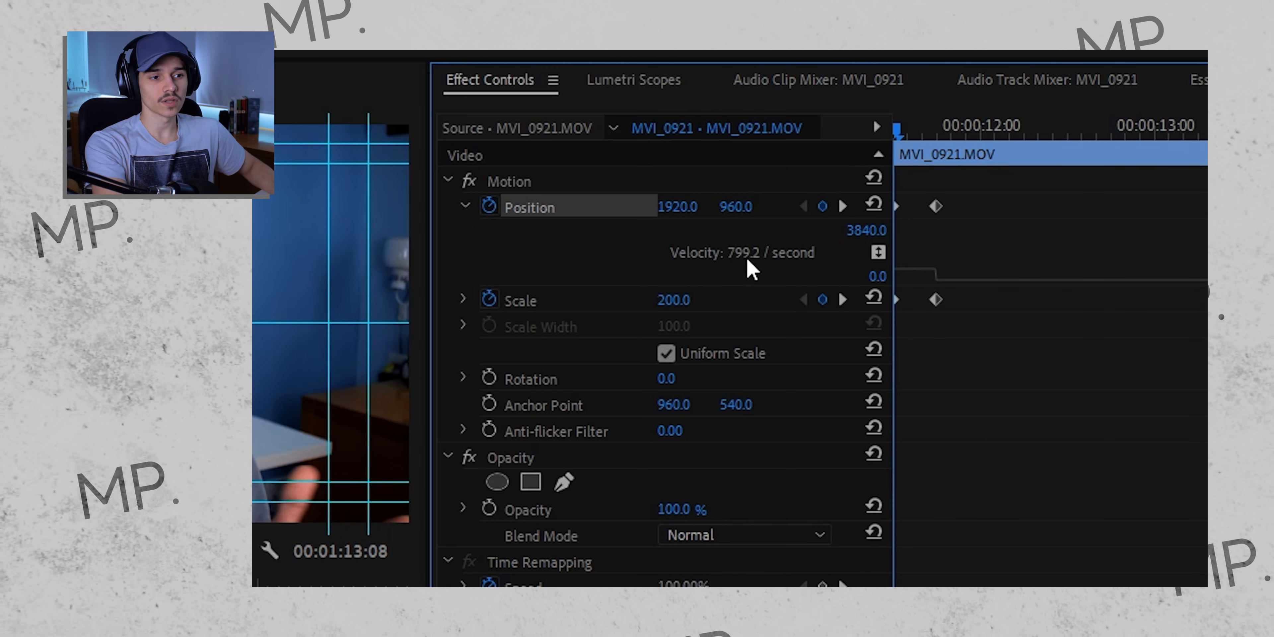
{"action": "key", "text": "Right"}
{"action": "key", "text": "Right"}
{"action": "key", "text": "Right"}
{"action": "key", "text": "Right"}
{"action": "key", "text": "Right"}
{"action": "key", "text": "Right"}
{"action": "key", "text": "Right"}
{"action": "key", "text": "Right"}
{"action": "key", "text": "Right"}
{"action": "key", "text": "Right"}
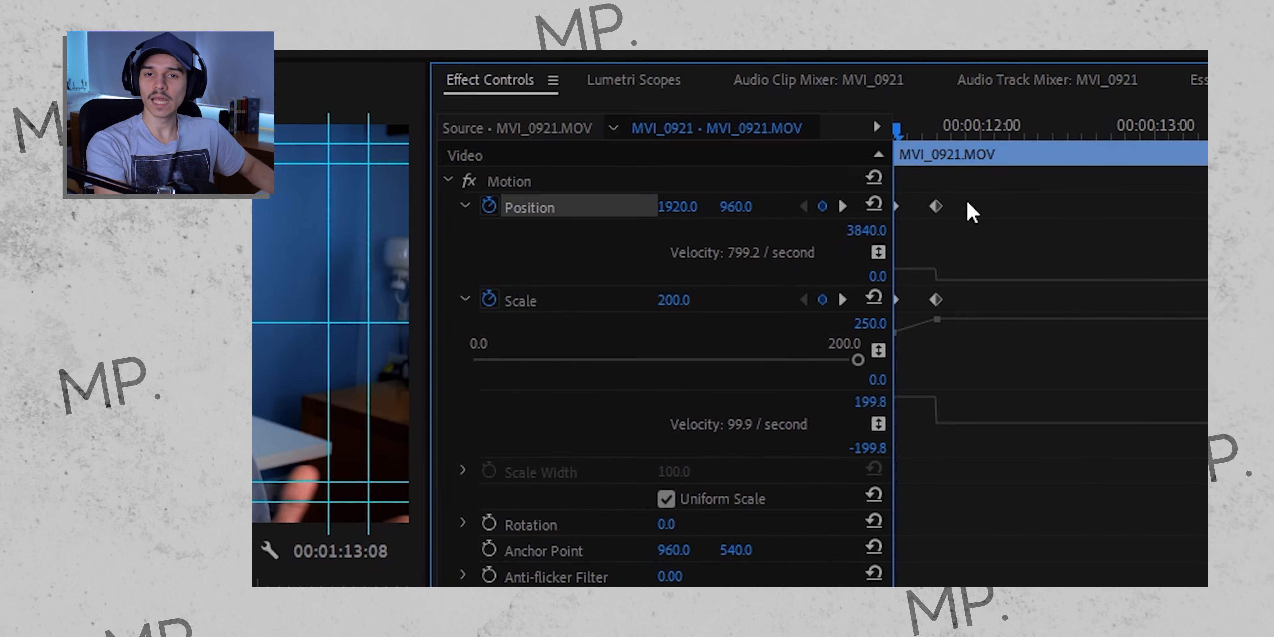
Apply Ease In temporal interpolation to the second Position and Scale keyframes.
{"action": "left_click_drag", "start_coordinate": [973, 191], "coordinate": [933, 312]}
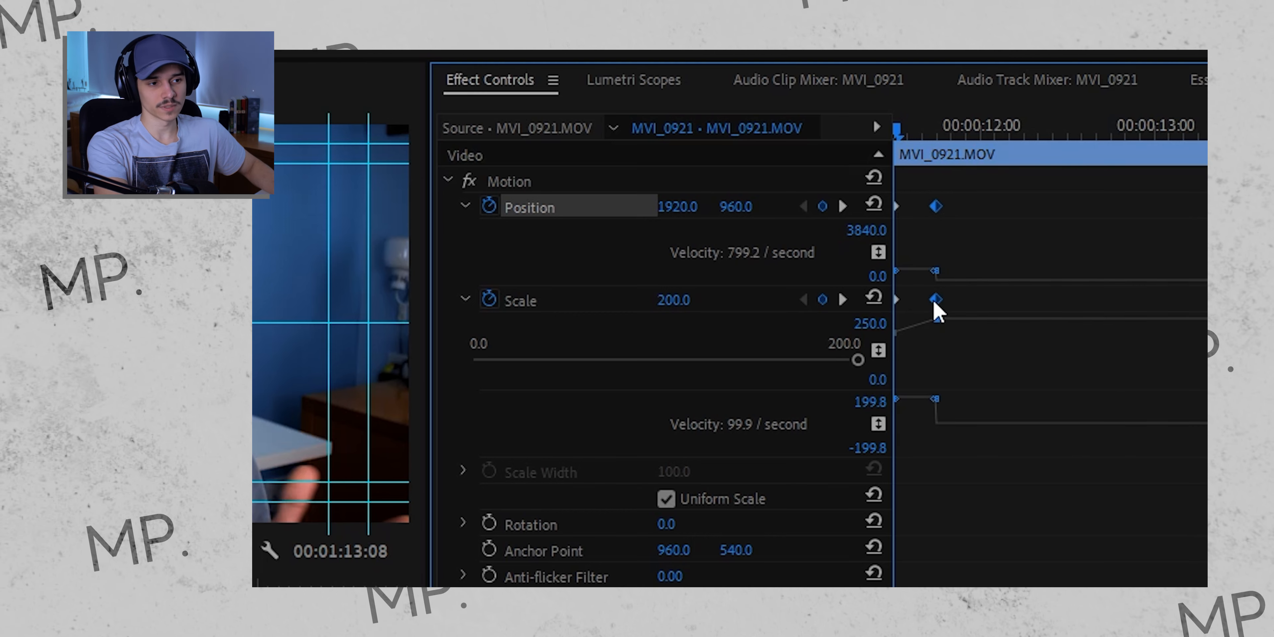
{"action": "right_click", "coordinate": [937, 301]}
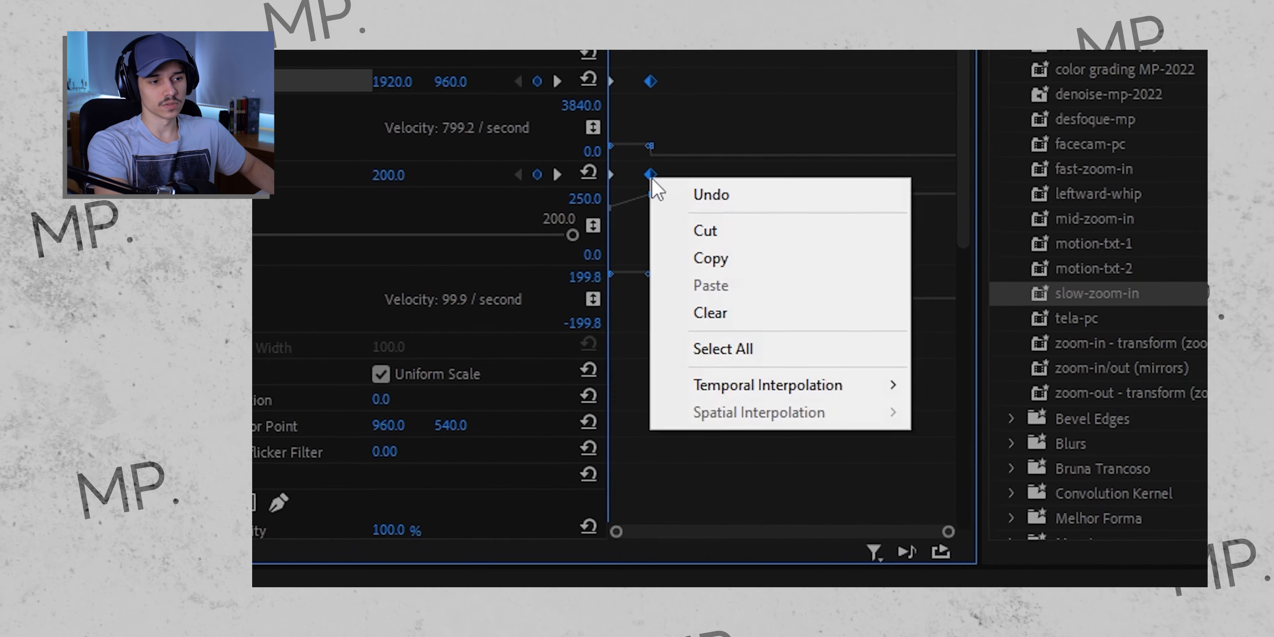
{"action": "mouse_move", "coordinate": [663, 374]}
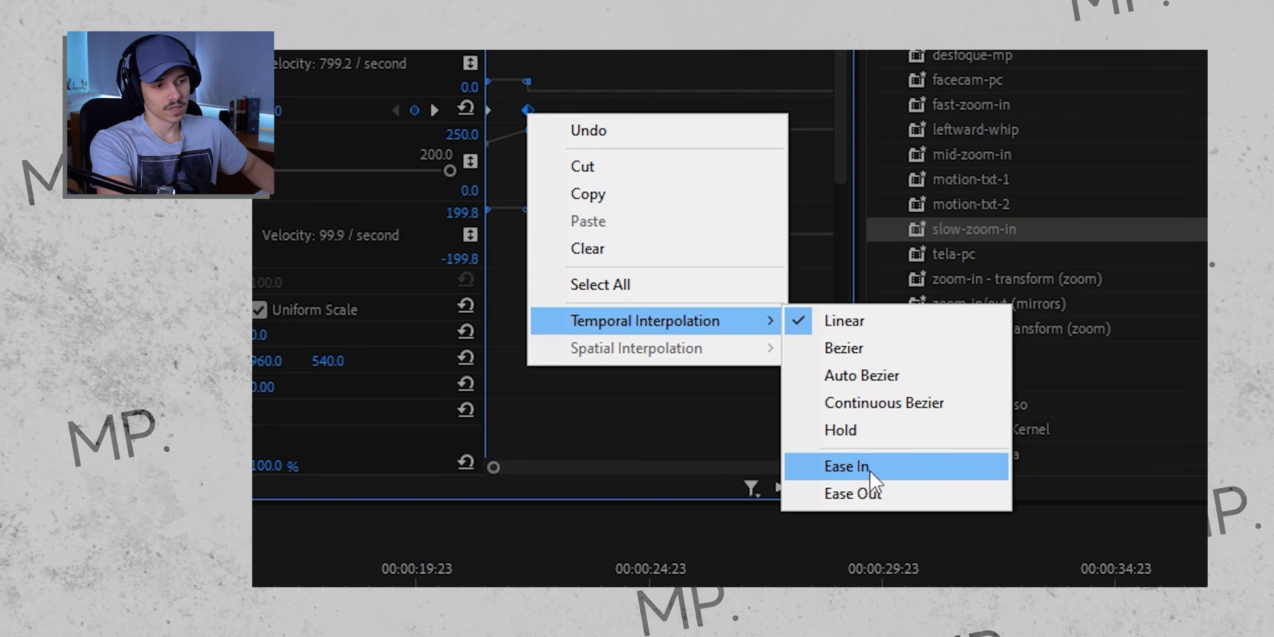
{"action": "left_click", "coordinate": [860, 470]}
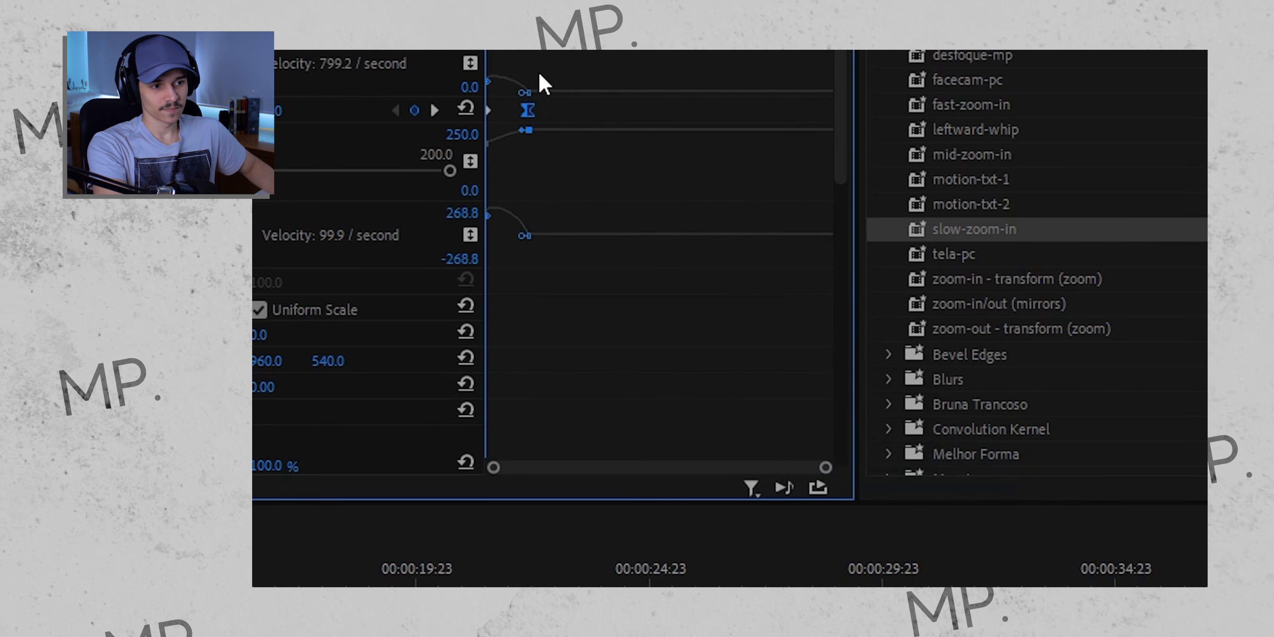
Apply Ease Out temporal interpolation to the first Position and Scale keyframes.
{"action": "left_click", "coordinate": [492, 120]}
{"action": "right_click", "coordinate": [492, 120]}
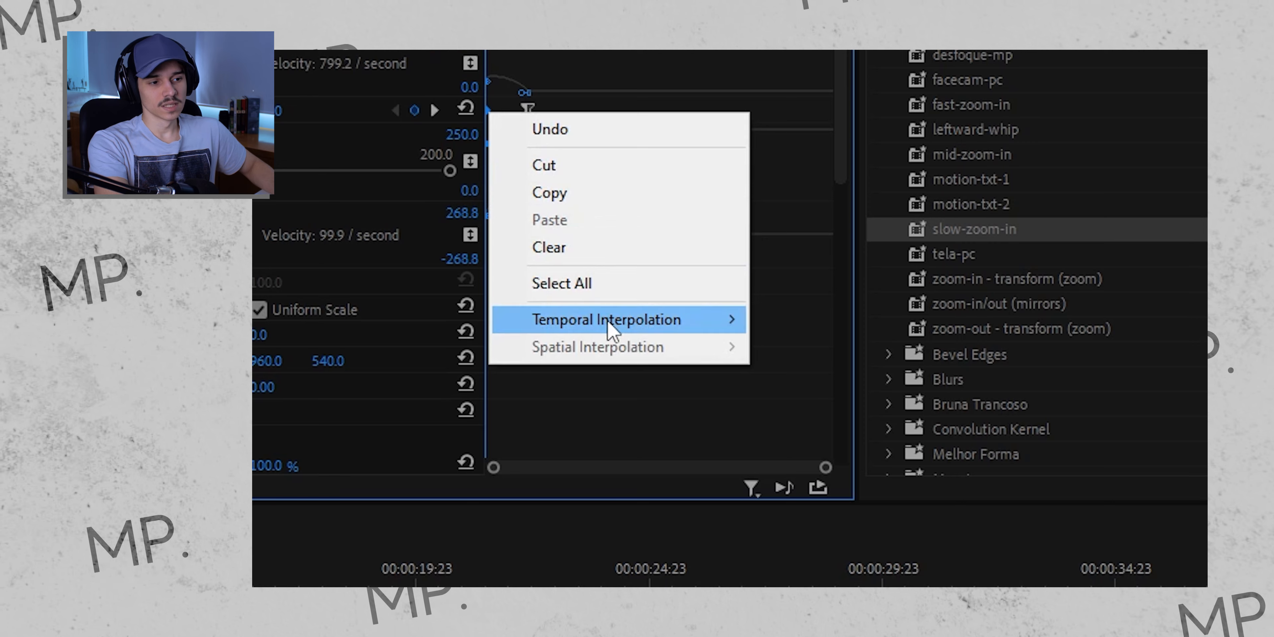
{"action": "mouse_move", "coordinate": [612, 323]}
{"action": "left_click", "coordinate": [851, 493]}
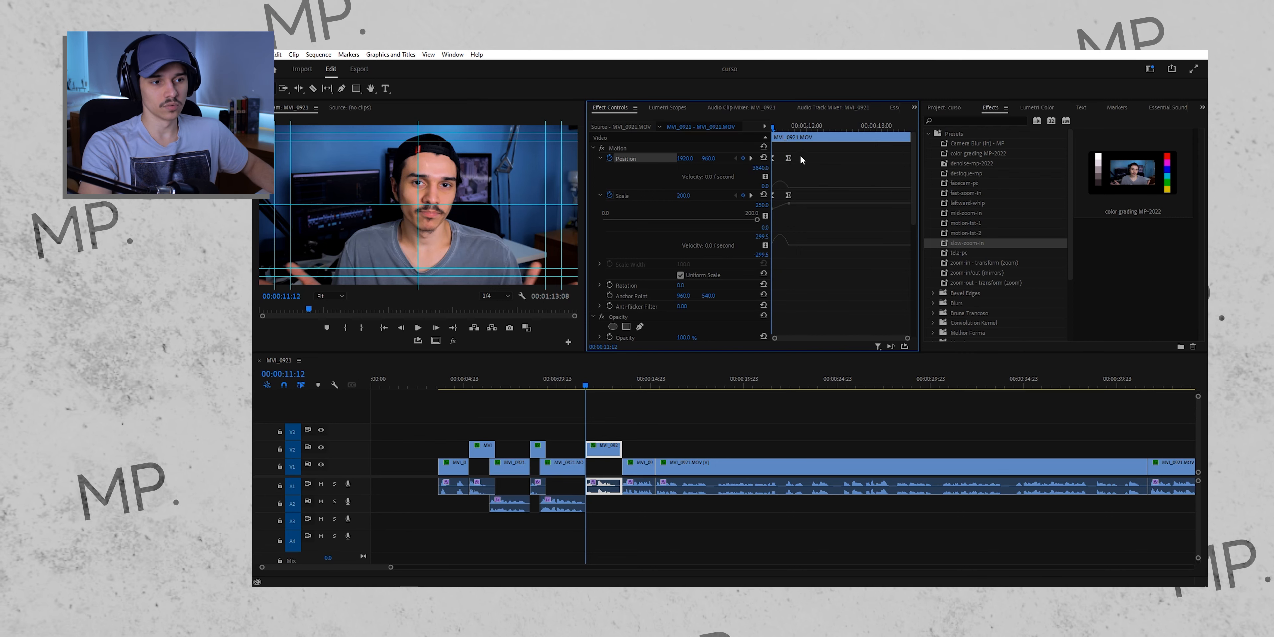
Reshape the Position and Scale velocity curves so the speed peaks soon after the first keyframe, and play the zoom.
{"action": "left_click_drag", "start_coordinate": [908, 339], "coordinate": [841, 341]}
{"action": "left_click", "coordinate": [859, 158]}
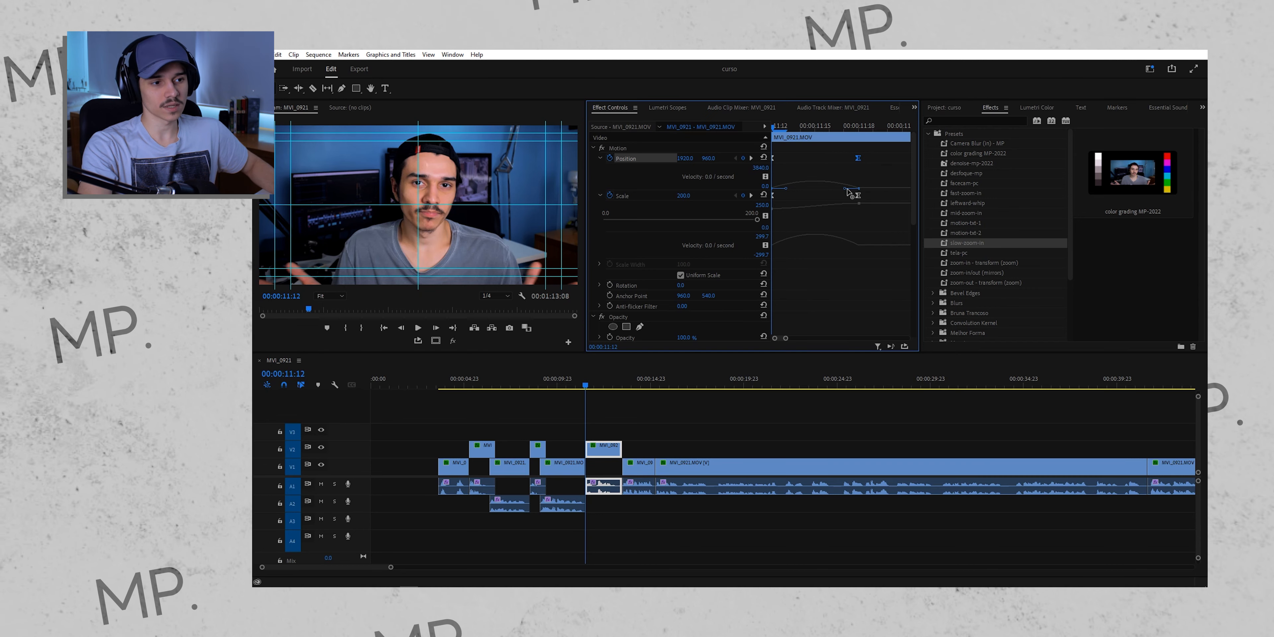
{"action": "left_click", "coordinate": [774, 158]}
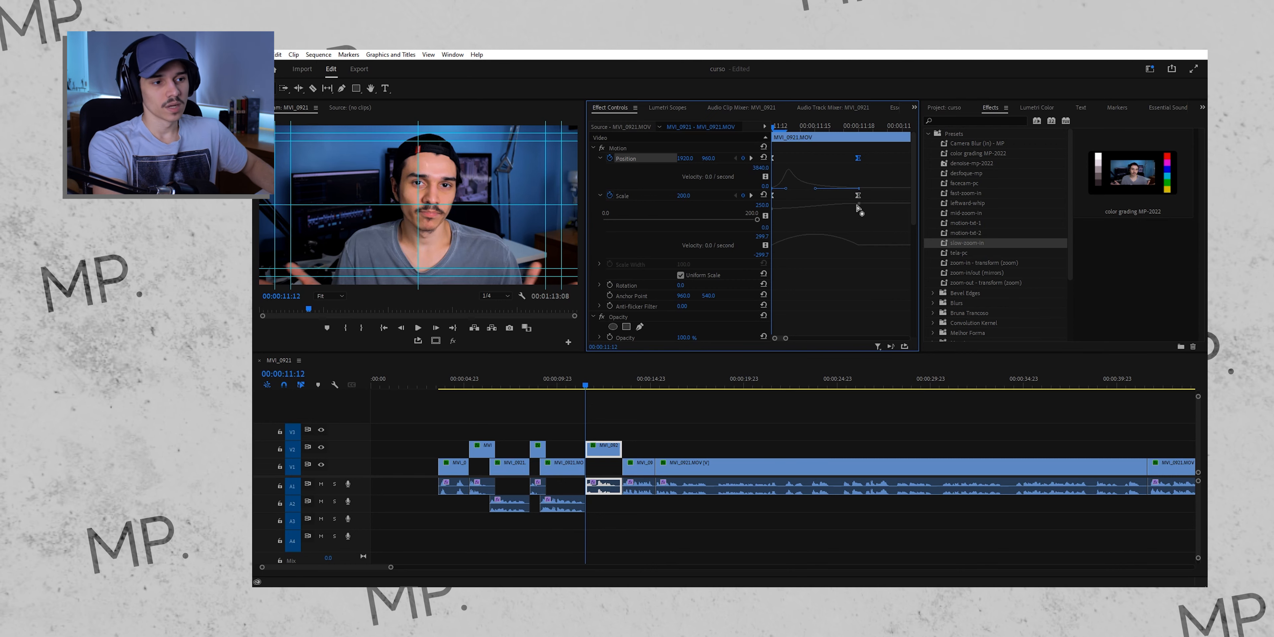
{"action": "left_click_drag", "start_coordinate": [839, 246], "coordinate": [816, 246]}
{"action": "left_click_drag", "start_coordinate": [869, 153], "coordinate": [838, 203]}
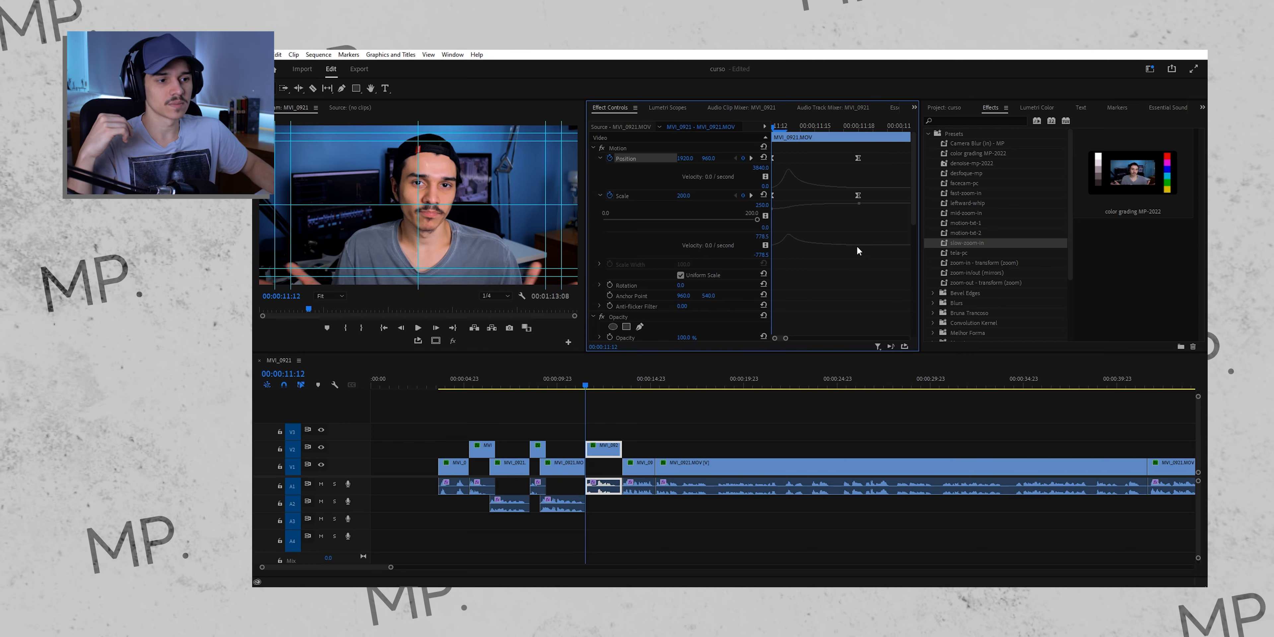
{"action": "key", "text": "space"}
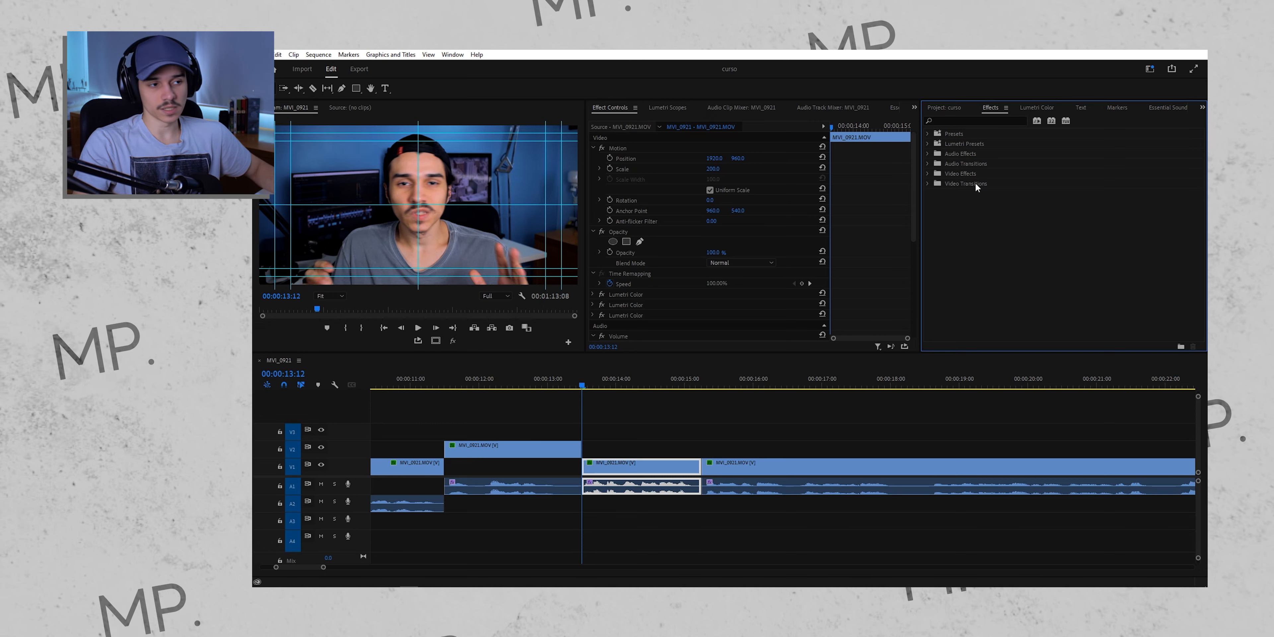
Find the Black & White video effect and apply it to the clip starting at 00:00:13:12.
{"action": "left_click", "coordinate": [980, 120]}
{"action": "type", "text": "black"}
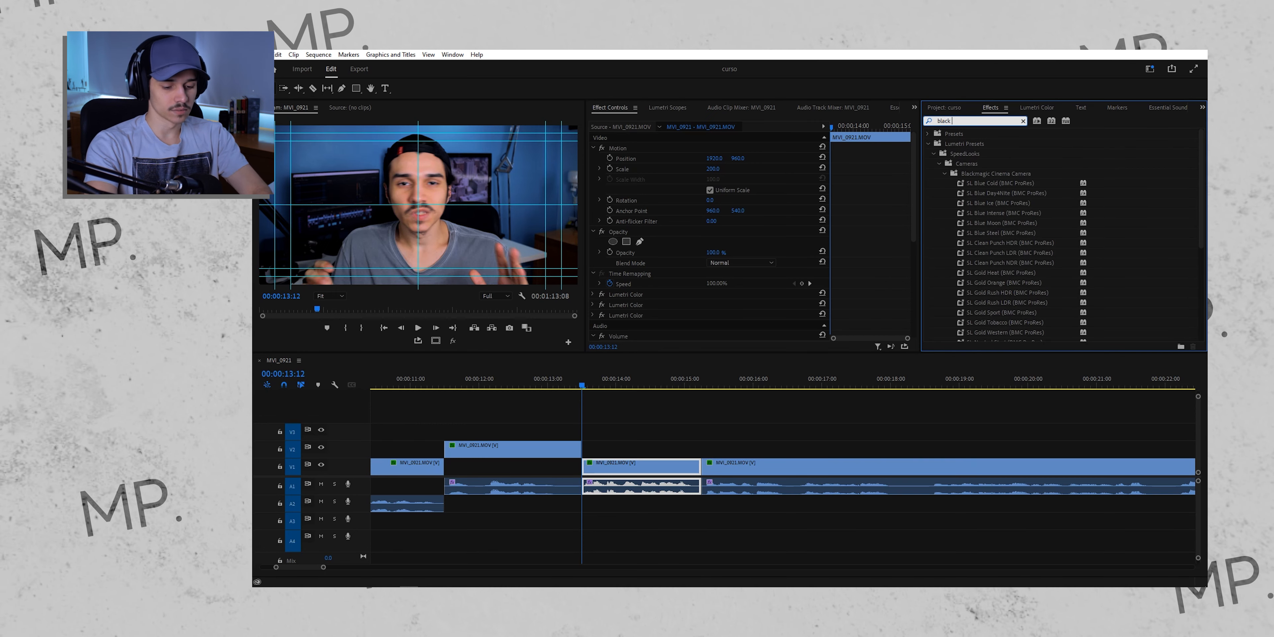
{"action": "type", "text": " &"}
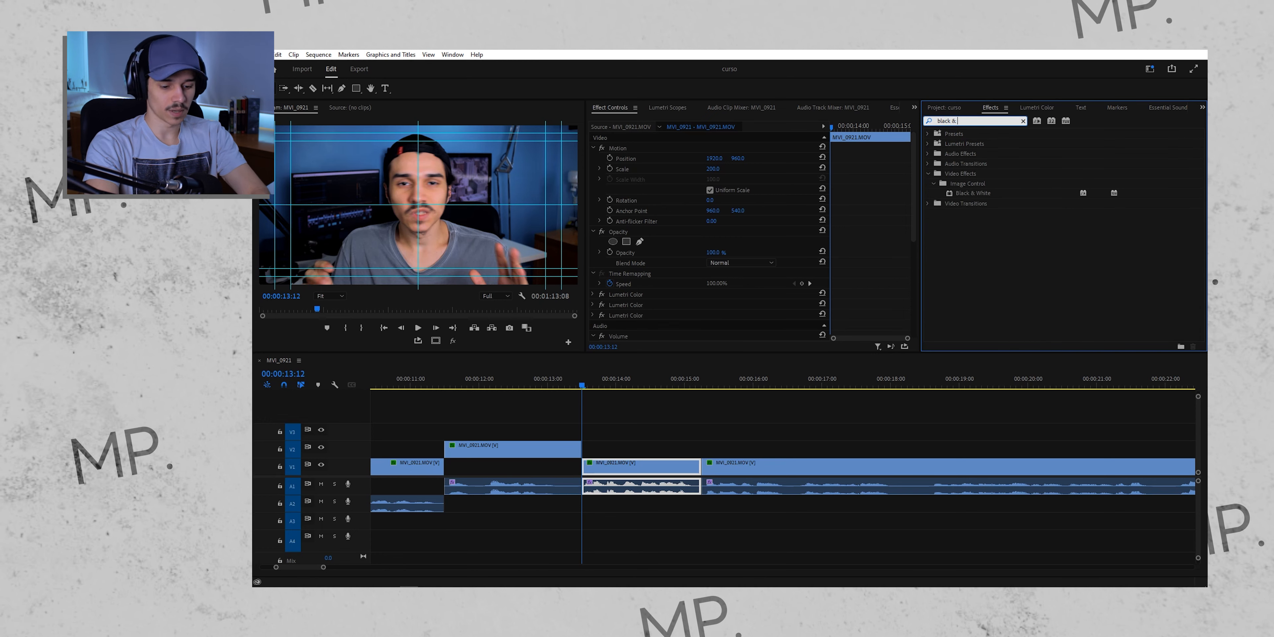
{"action": "left_click", "coordinate": [962, 194]}
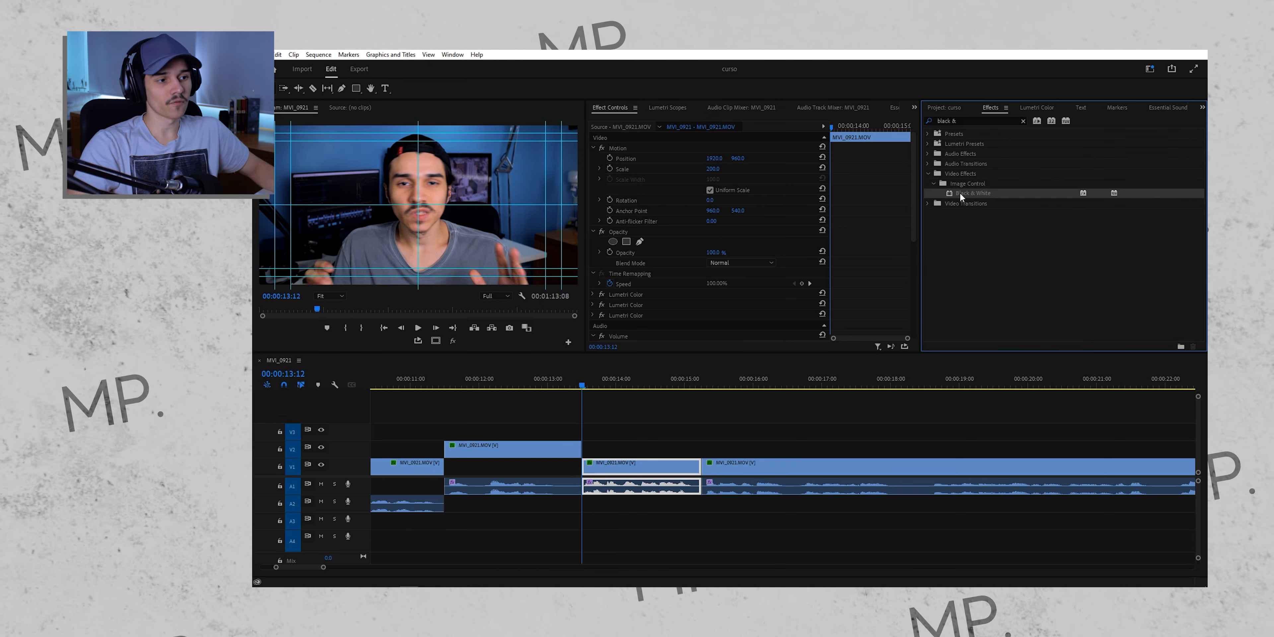
{"action": "left_click", "coordinate": [964, 182]}
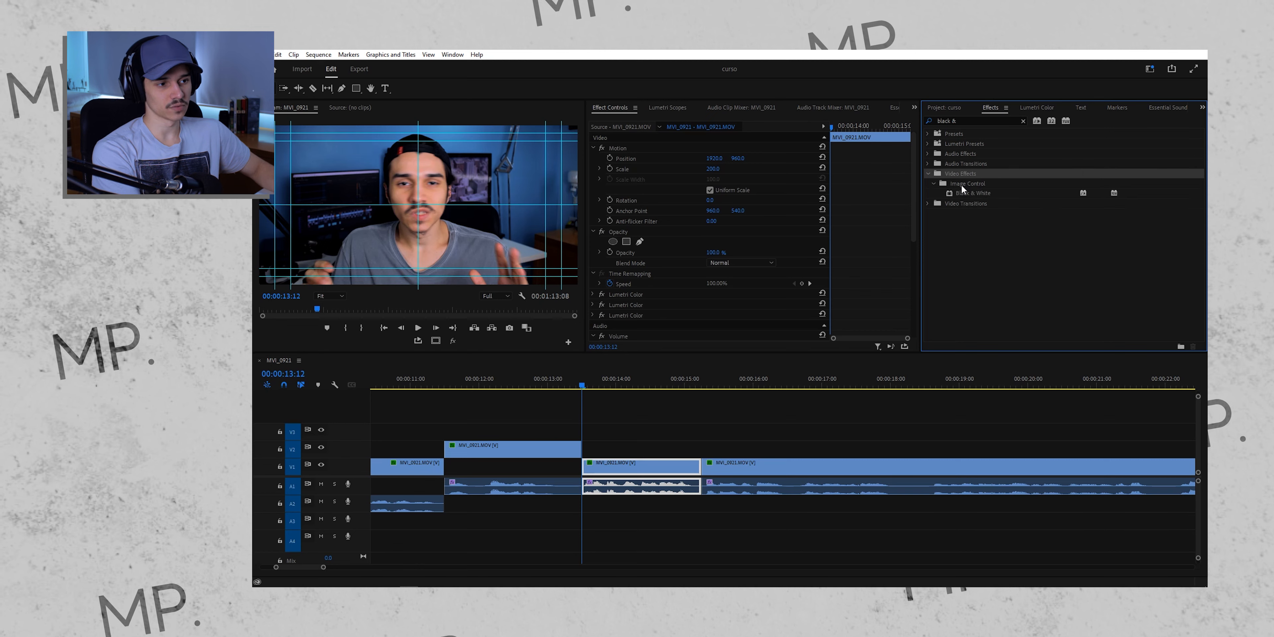
{"action": "left_click_drag", "start_coordinate": [964, 197], "coordinate": [746, 383]}
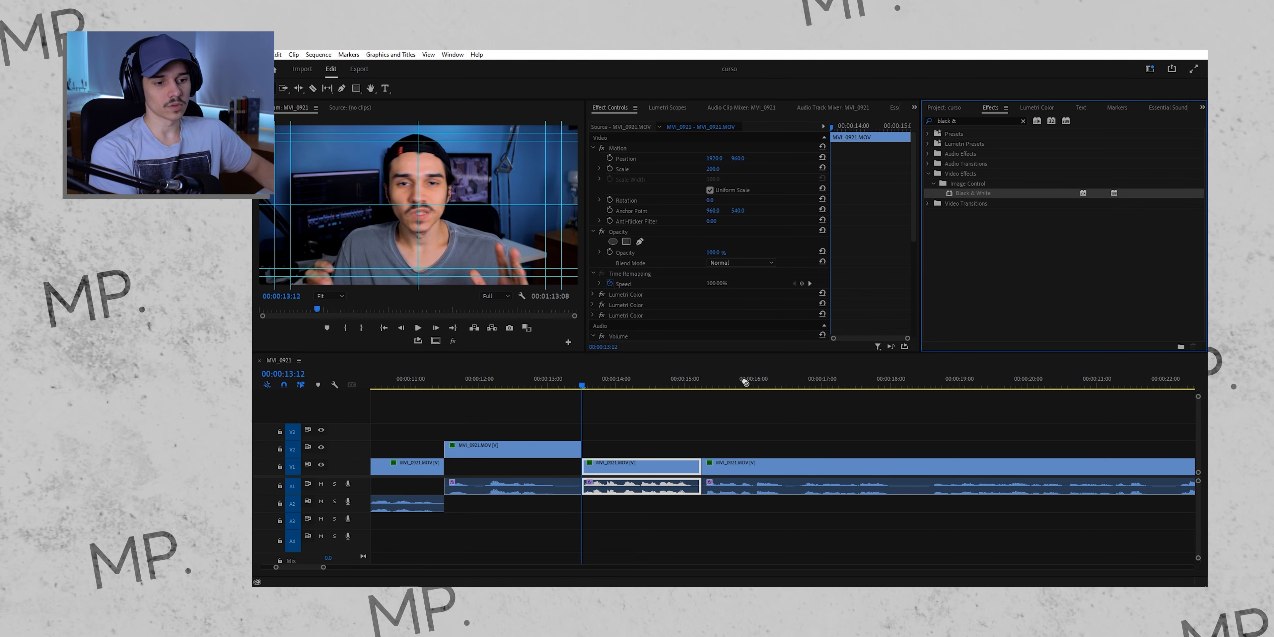
{"action": "left_click_drag", "start_coordinate": [675, 472], "coordinate": [672, 462]}
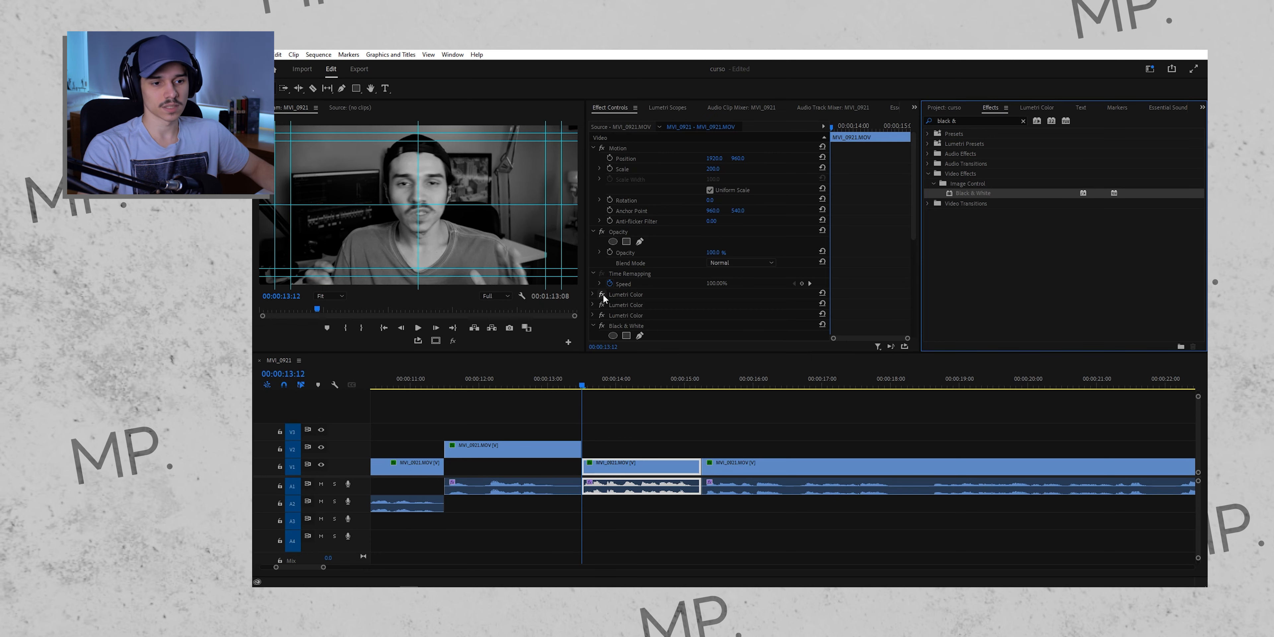
Undo the Black & White effect, and turn off the clip's second and third Lumetri Color effects.
{"action": "key", "text": "ctrl+z"}
{"action": "left_click", "coordinate": [628, 295]}
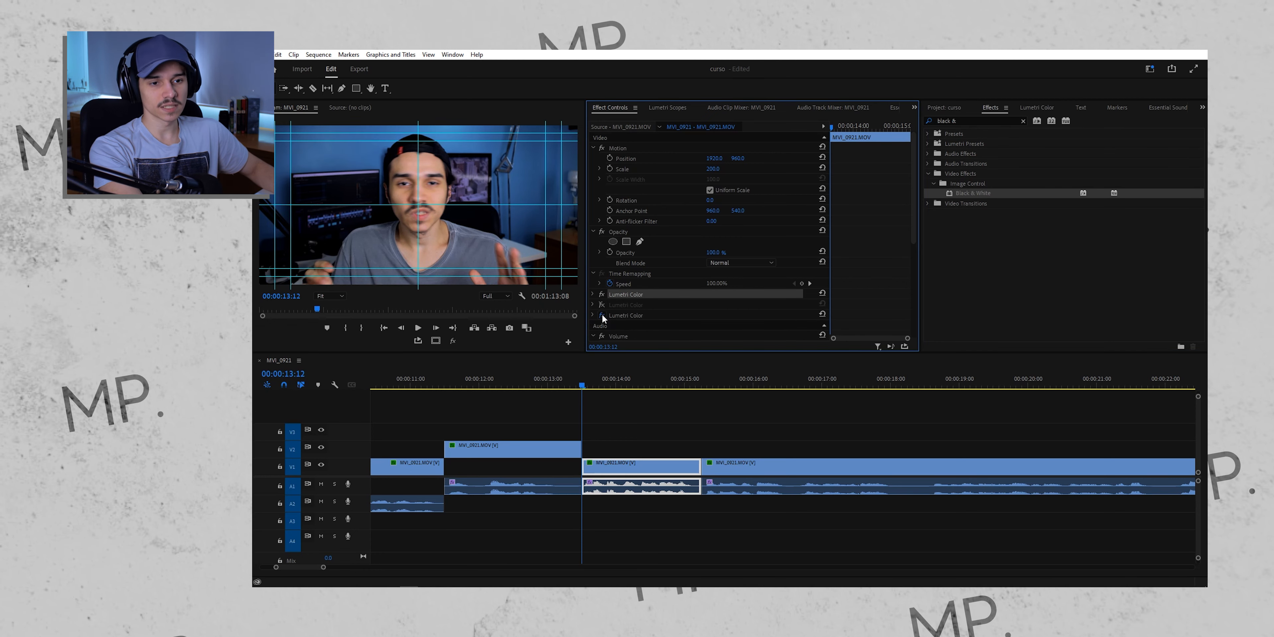
Lower the Lumetri Color Saturation of the clip until the image is black and white.
{"action": "left_click", "coordinate": [1025, 108]}
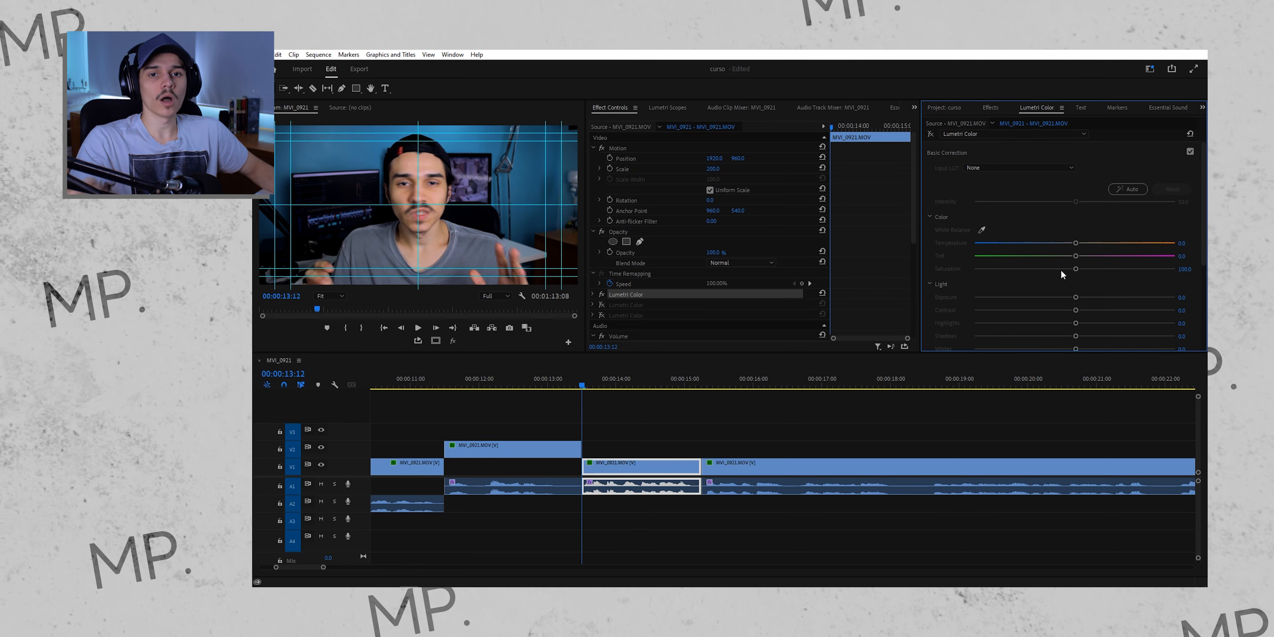
{"action": "left_click", "coordinate": [969, 134]}
{"action": "left_click", "coordinate": [970, 142]}
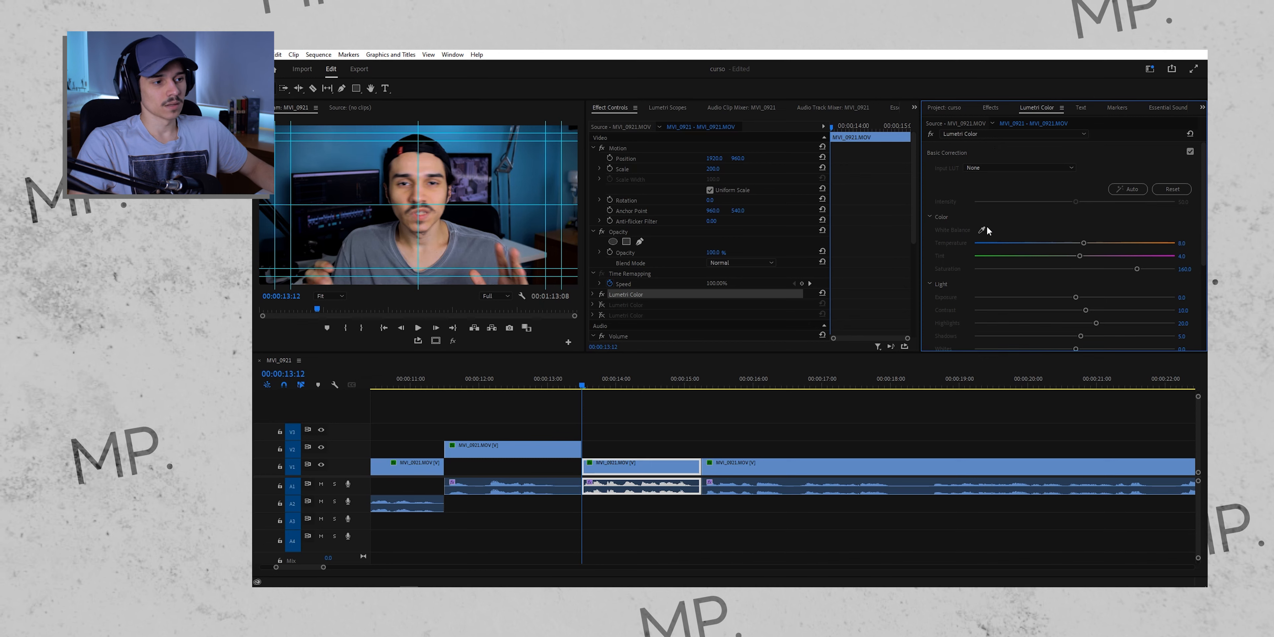
{"action": "left_click_drag", "start_coordinate": [1138, 269], "coordinate": [1102, 270]}
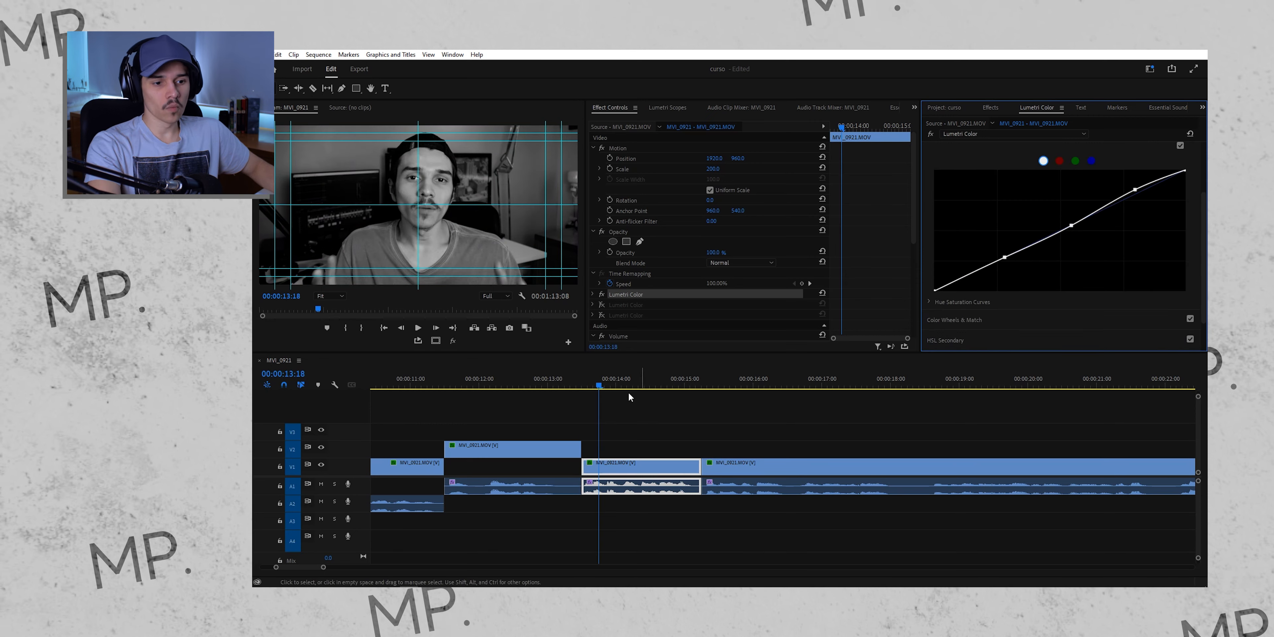
Toggle the first Lumetri Color effect off and on to compare the clip with and without the grade.
{"action": "left_click", "coordinate": [602, 294]}
{"action": "left_click", "coordinate": [601, 295]}
{"action": "left_click", "coordinate": [621, 392]}
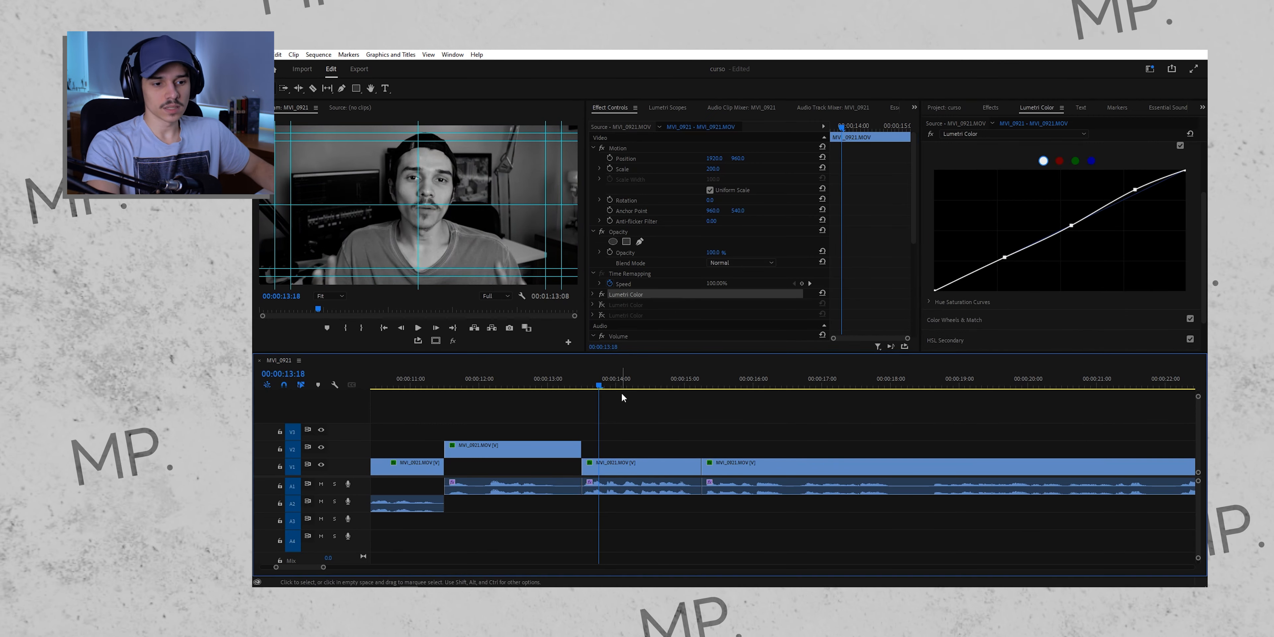
Compare the Lumetri Color grade with the Black & White effect by enabling each alone, ending with Lumetri Color active.
{"action": "left_click", "coordinate": [634, 477]}
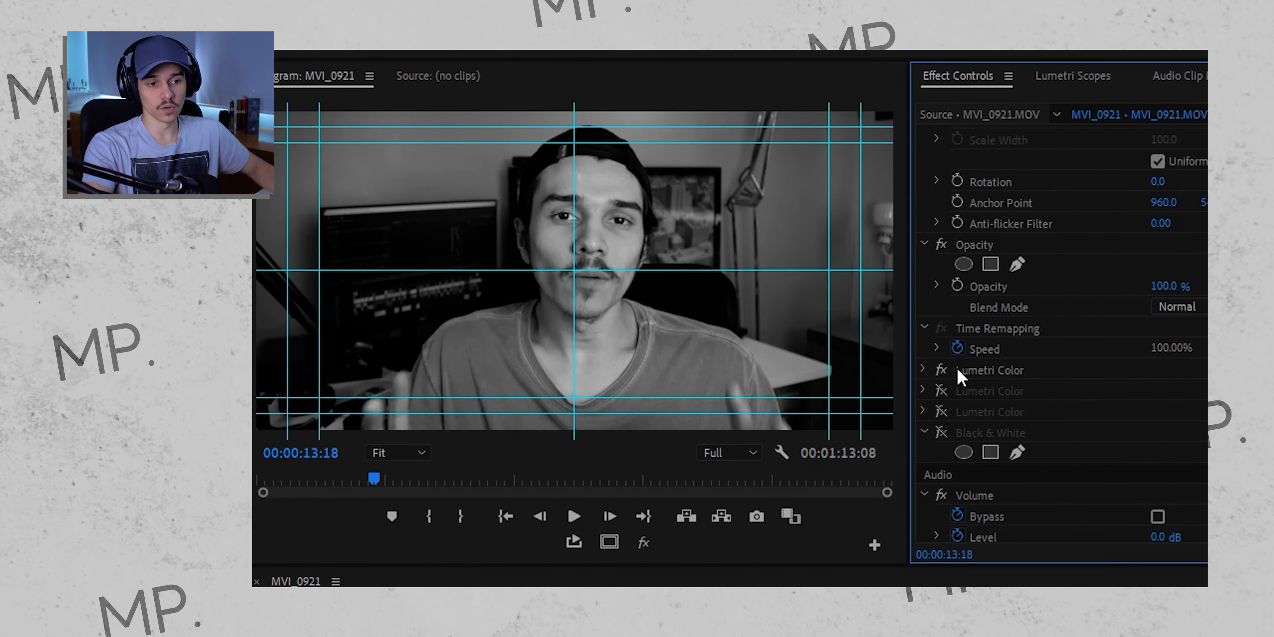
{"action": "left_click", "coordinate": [940, 371]}
{"action": "left_click", "coordinate": [940, 432]}
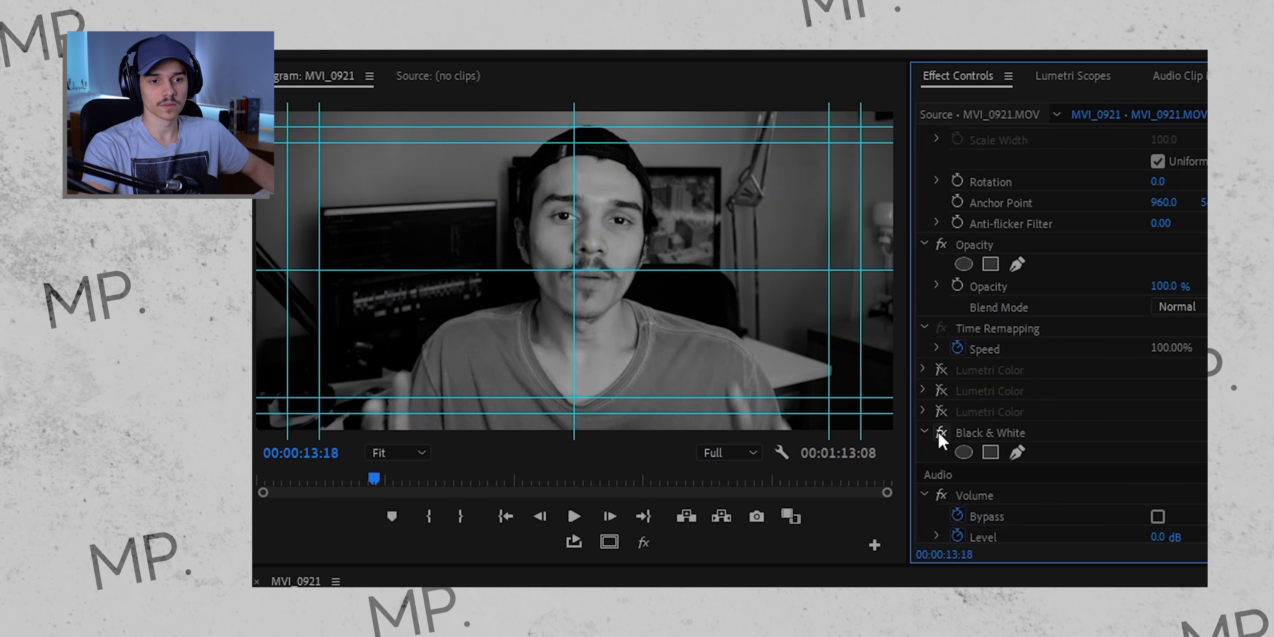
{"action": "left_click", "coordinate": [985, 431]}
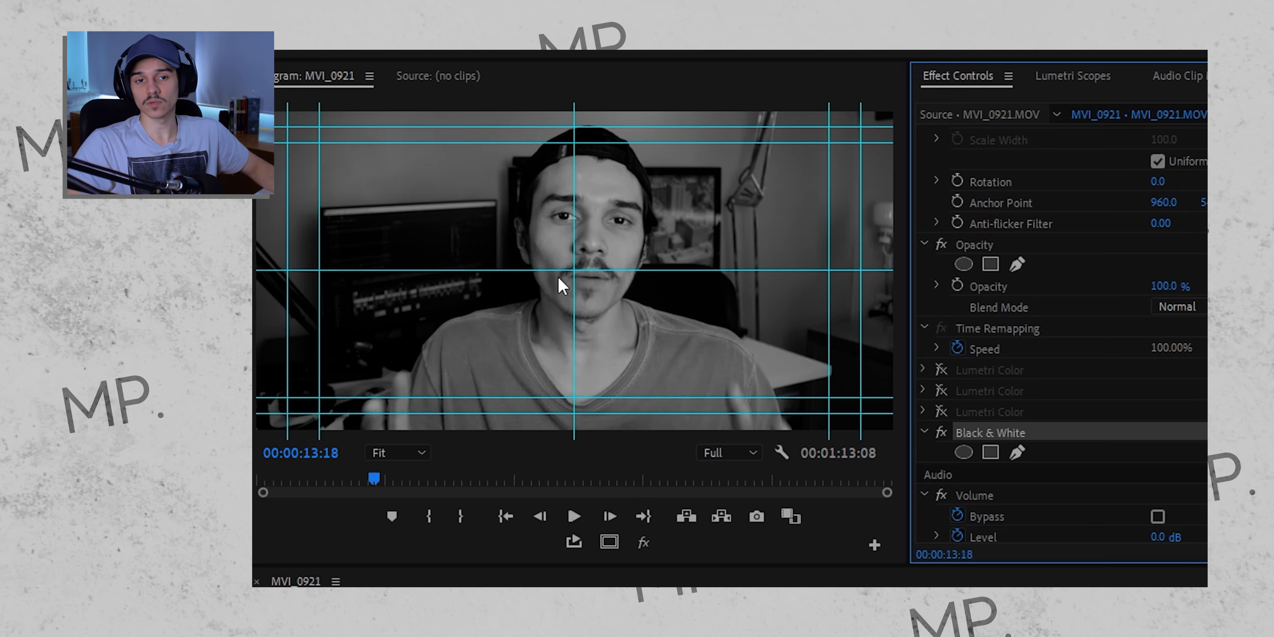
{"action": "left_click", "coordinate": [944, 431]}
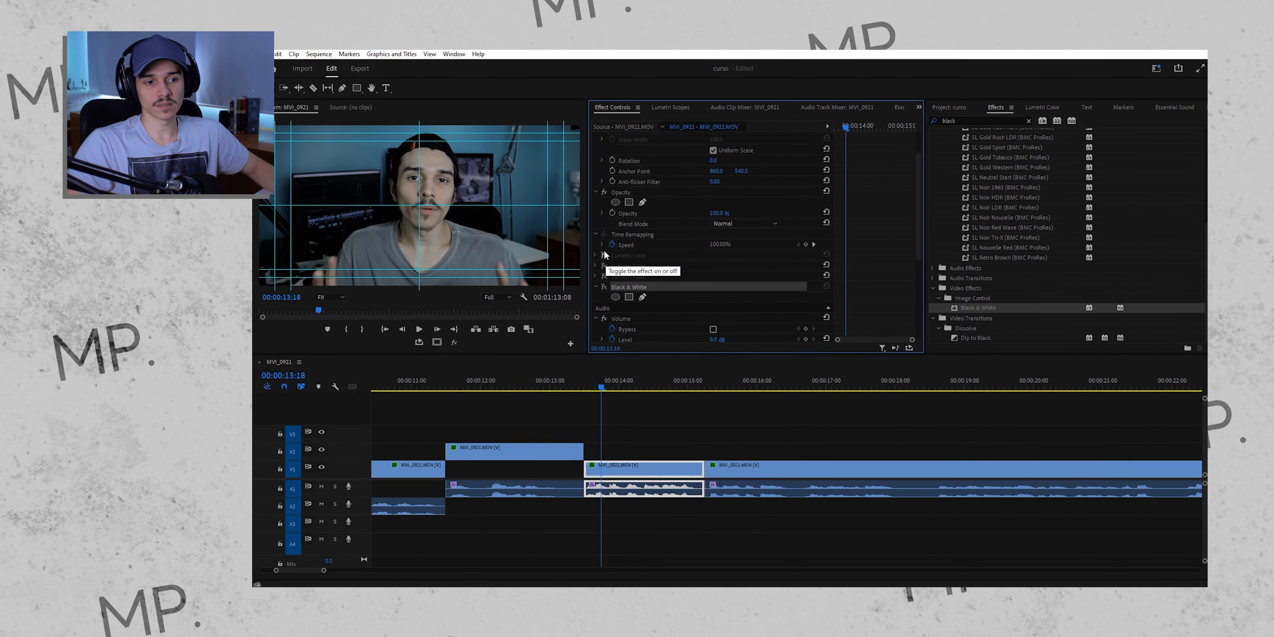
{"action": "left_click", "coordinate": [943, 371]}
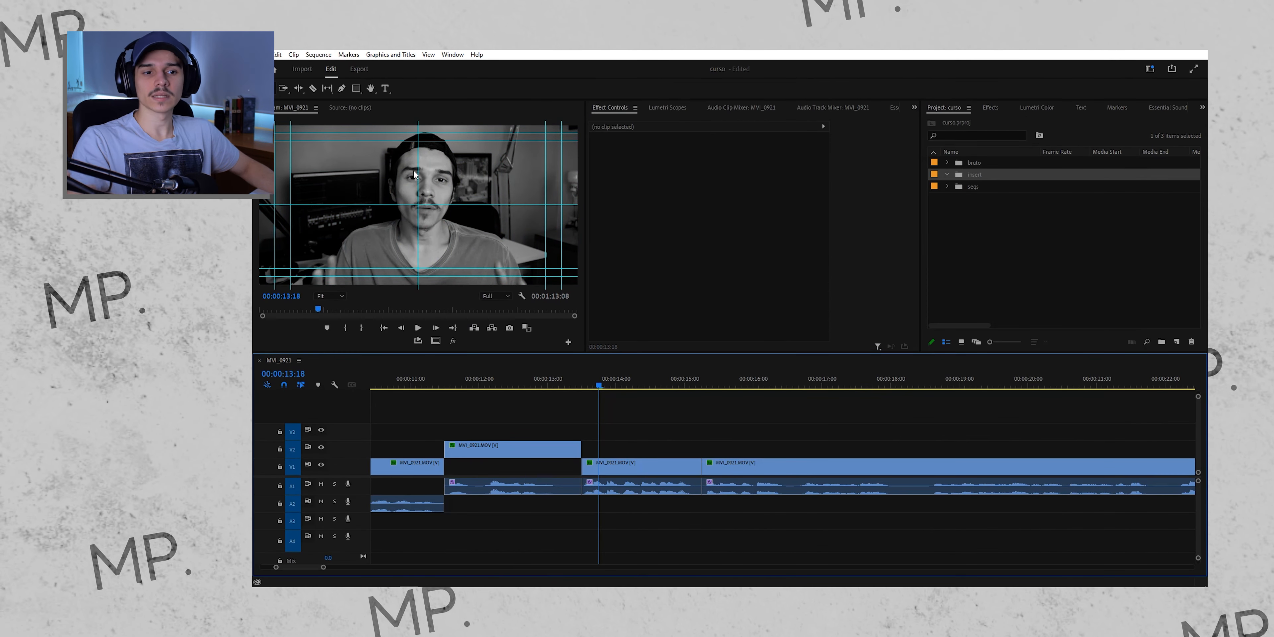
Import the rec-screen-png.png overlay from File Explorer into the project's insert folder.
{"action": "key", "text": "alt+Tab"}
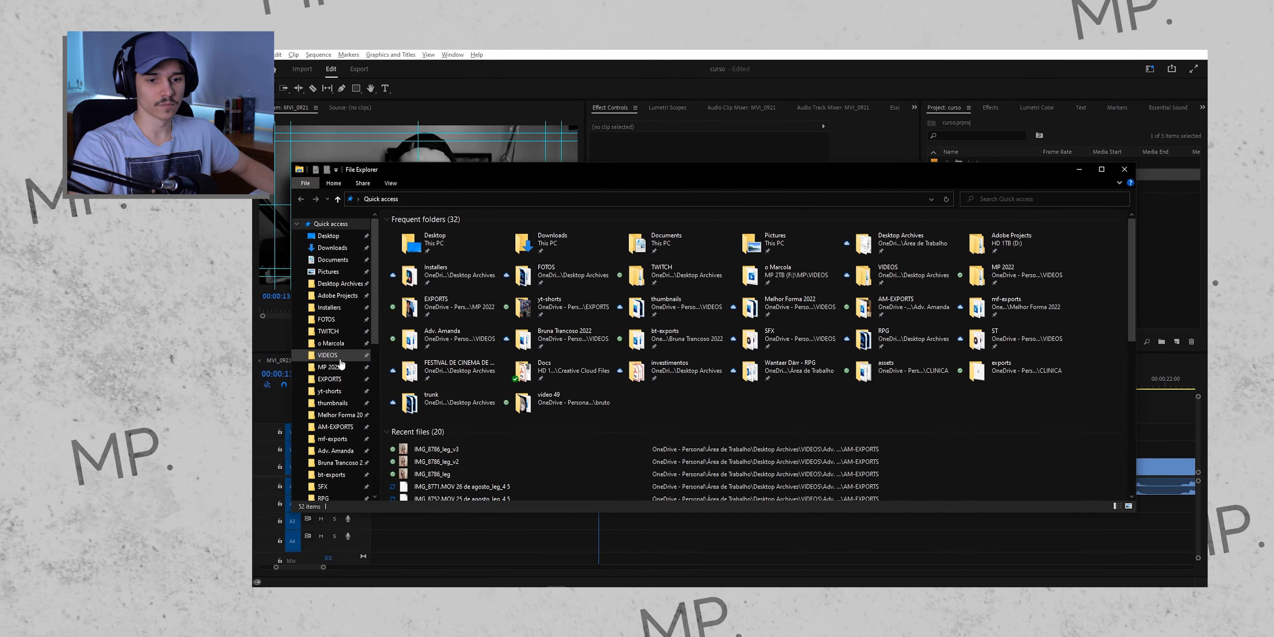
{"action": "left_click", "coordinate": [497, 159]}
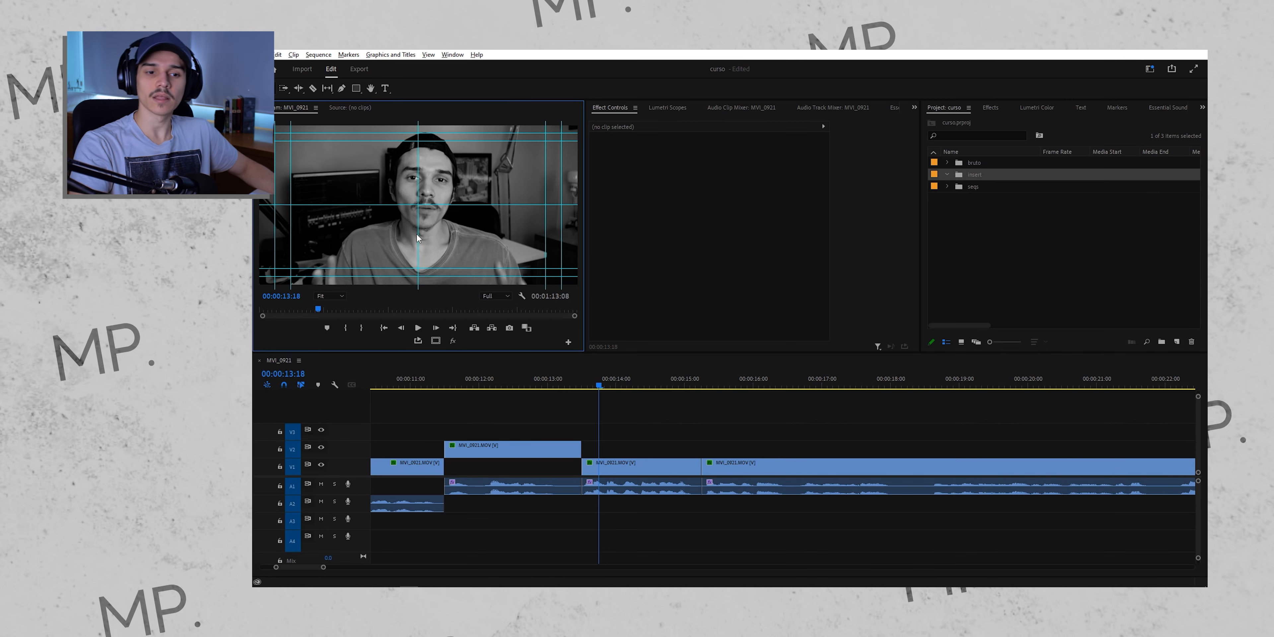
{"action": "key", "text": "alt+Tab"}
{"action": "left_click_drag", "start_coordinate": [946, 245], "coordinate": [1150, 178]}
{"action": "left_click", "coordinate": [1163, 242]}
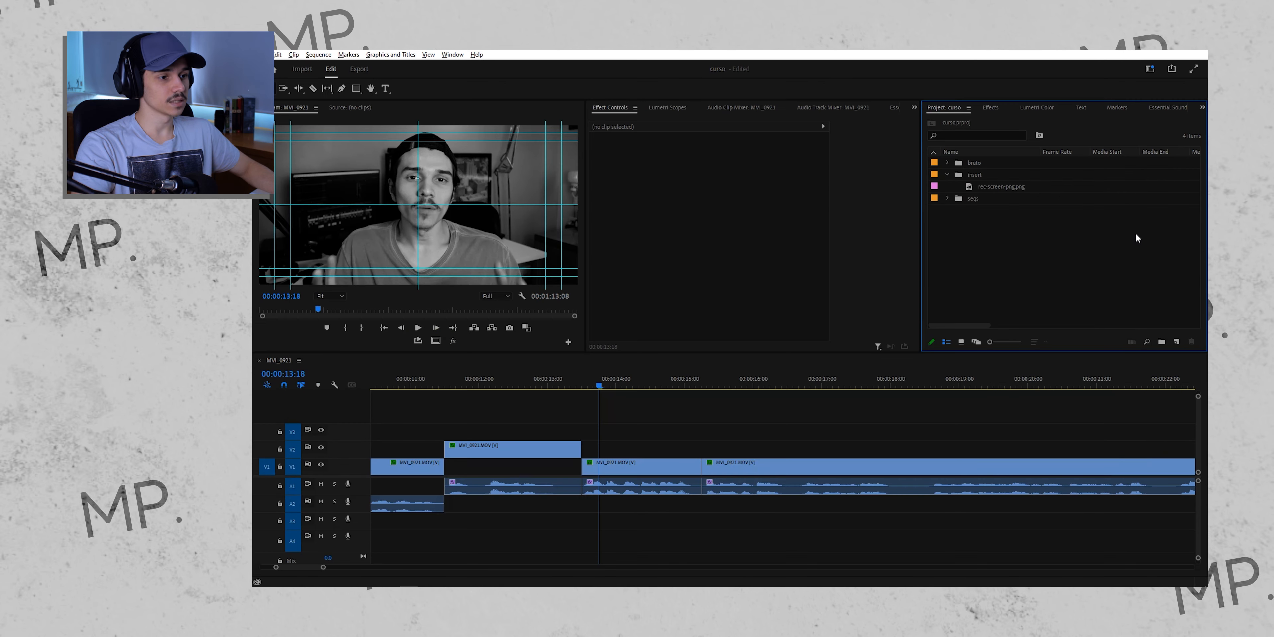
Place rec-screen-png.png on track V3 above the black-and-white clip and trim it to the clip's length.
{"action": "left_click_drag", "start_coordinate": [966, 188], "coordinate": [589, 449]}
{"action": "left_click", "coordinate": [703, 451]}
{"action": "key", "text": "v"}
{"action": "left_click", "coordinate": [714, 454]}
{"action": "key", "text": "Delete"}
{"action": "left_click_drag", "start_coordinate": [681, 453], "coordinate": [675, 432]}
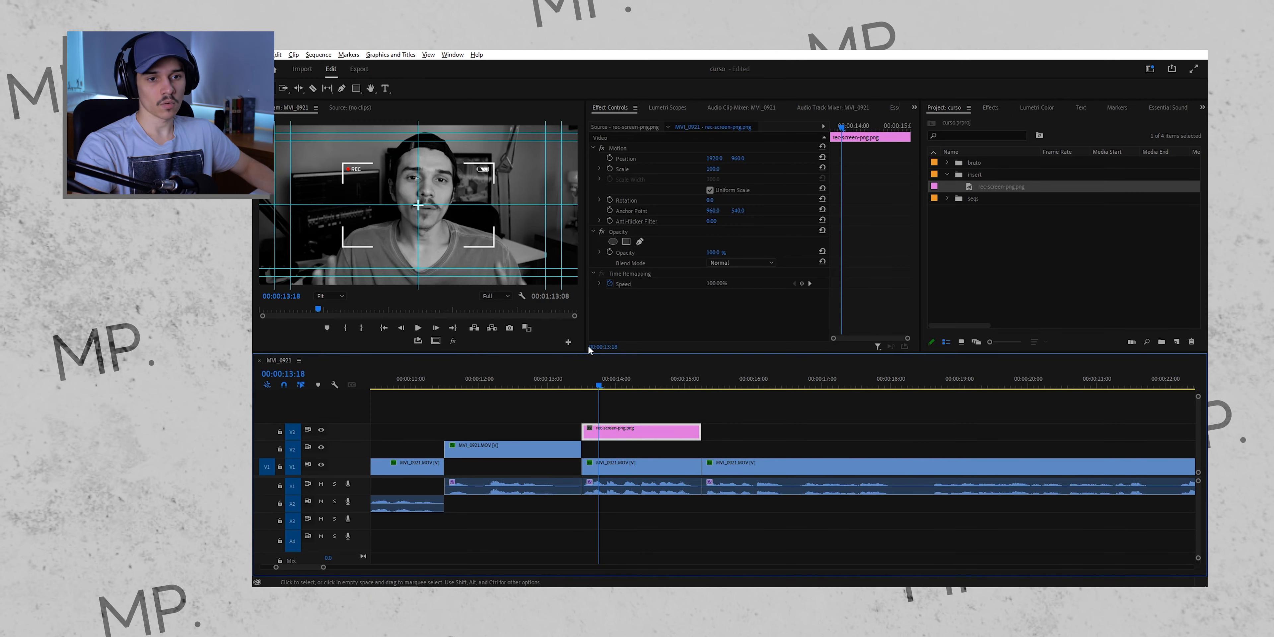
Set the recording overlay's Scale to 180 so its frame fills the picture.
{"action": "mouse_move", "coordinate": [714, 168]}
{"action": "left_mouse_down"}
{"action": "mouse_move", "coordinate": [740, 169]}
{"action": "mouse_move", "coordinate": [718, 170]}
{"action": "left_mouse_up"}
{"action": "type", "text": "180"}
{"action": "key", "text": "Return"}
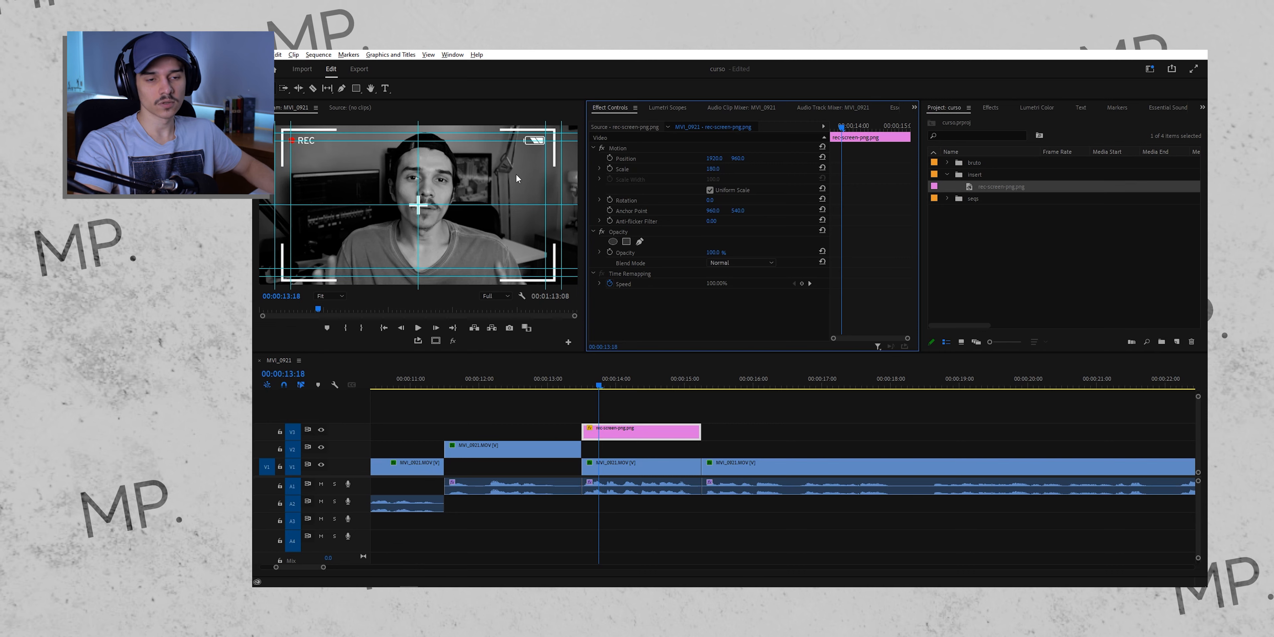
Go to the cut at 00:00:15:06 and move the following footage about 10 frames forward to open a gap.
{"action": "left_click", "coordinate": [735, 444]}
{"action": "key", "text": "Down"}
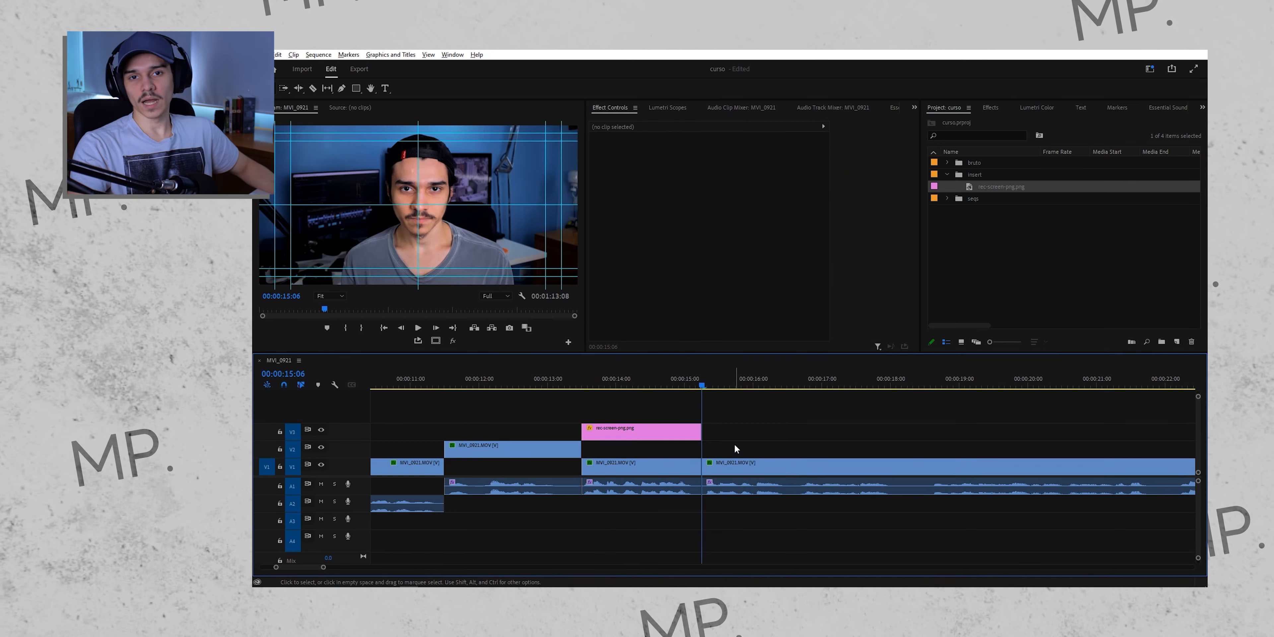
{"action": "left_click_drag", "start_coordinate": [748, 460], "coordinate": [778, 460]}
{"action": "left_click", "coordinate": [777, 430]}
Create a bin named sfx in the project and import beep-sound from File Explorer's SFX folder into it.
{"action": "key", "text": "alt+Tab"}
{"action": "left_click", "coordinate": [1016, 247]}
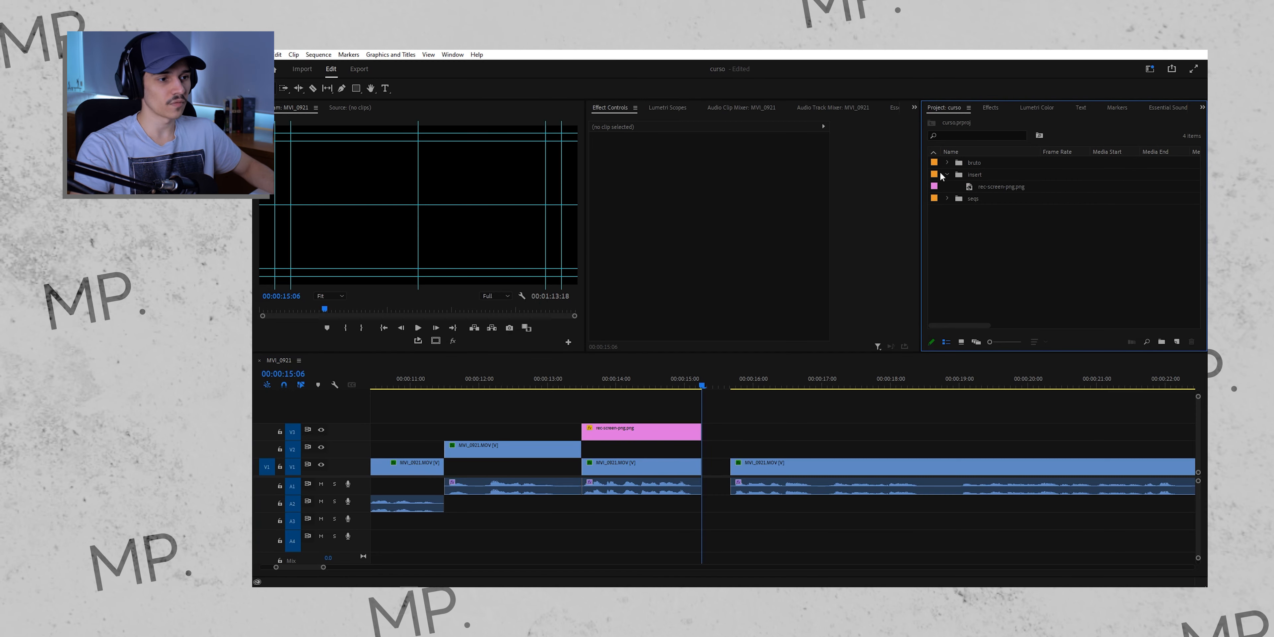
{"action": "left_click", "coordinate": [1163, 342]}
{"action": "type", "text": "sfx"}
{"action": "key", "text": "Return"}
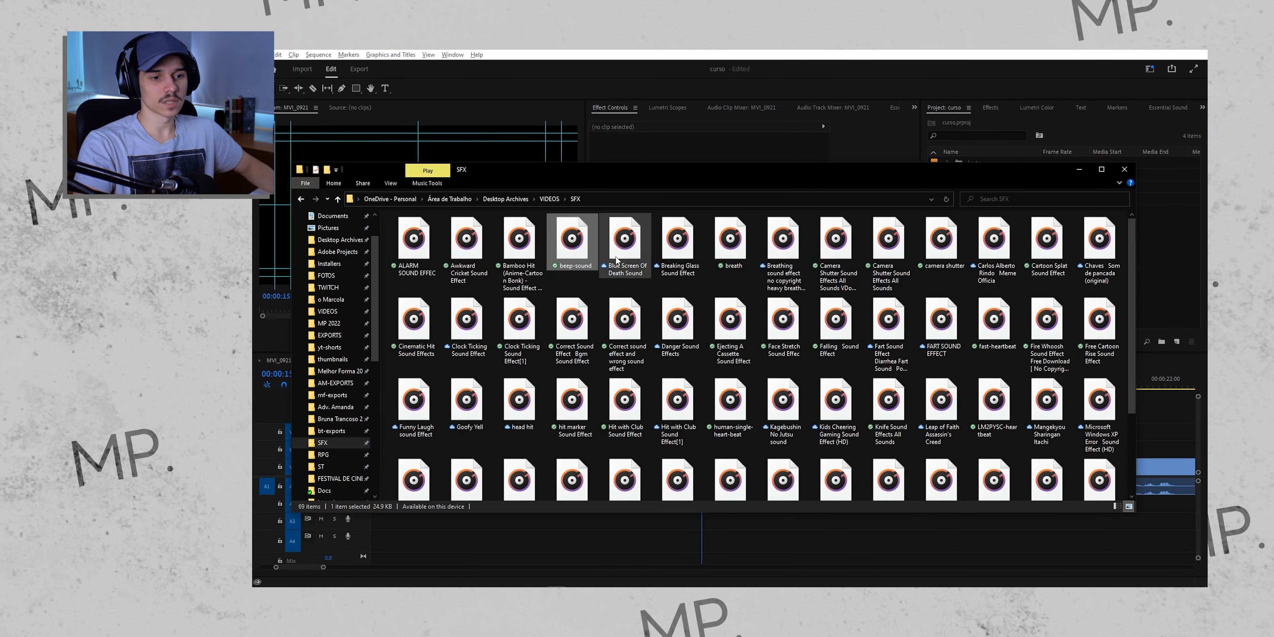
{"action": "left_click_drag", "start_coordinate": [574, 243], "coordinate": [1180, 204]}
{"action": "key", "text": "alt+Tab"}
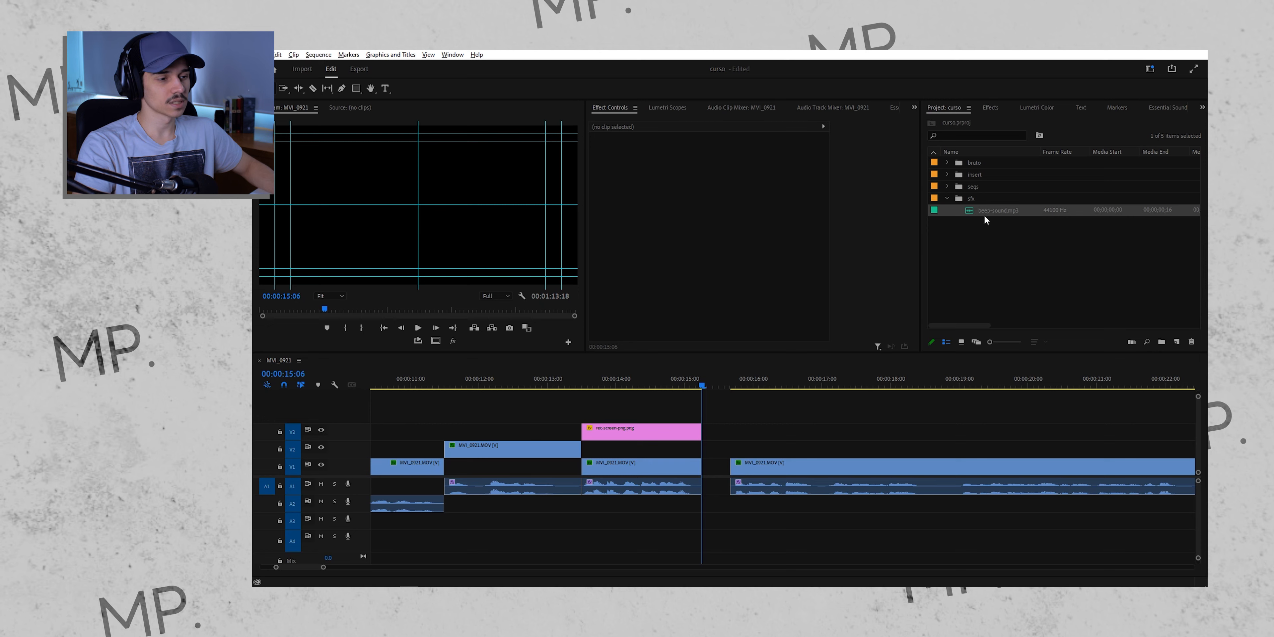
Widen the gap at 00:00:15:06 to fit beep-sound.mp3, place the sound there and close the remaining gap.
{"action": "key", "text": "a"}
{"action": "left_click_drag", "start_coordinate": [787, 473], "coordinate": [869, 474]}
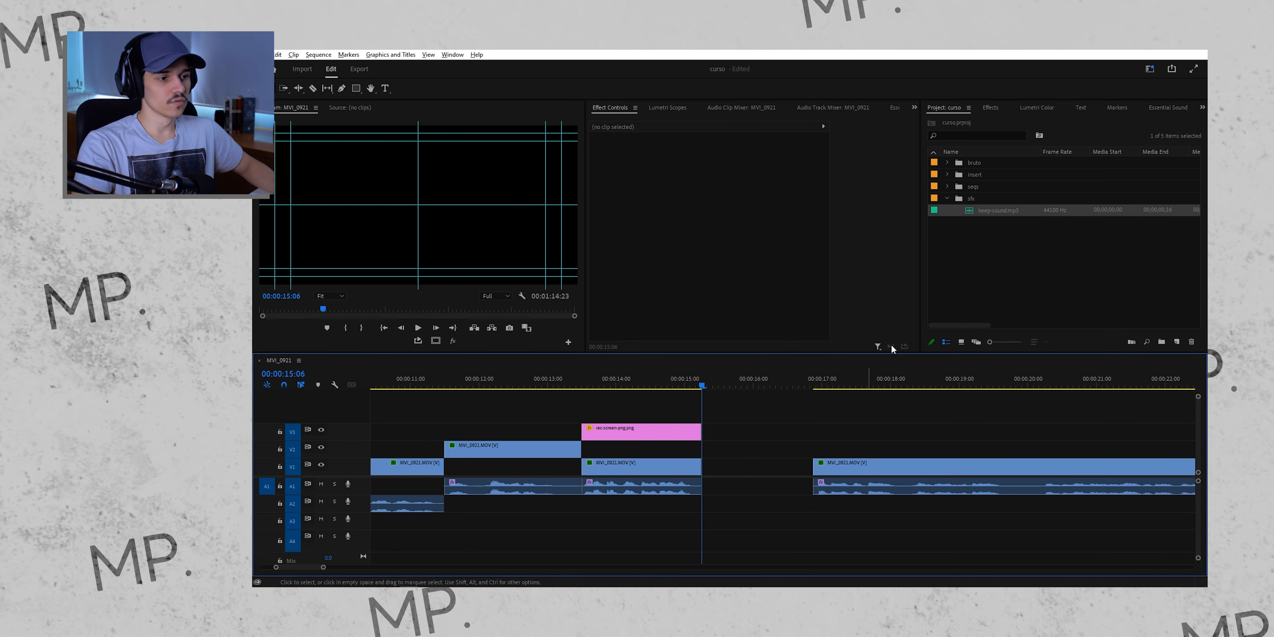
{"action": "left_click", "coordinate": [970, 211]}
{"action": "left_click_drag", "start_coordinate": [713, 472], "coordinate": [713, 490]}
{"action": "left_click", "coordinate": [775, 489]}
{"action": "key", "text": "Delete"}
{"action": "left_click", "coordinate": [642, 386]}
{"action": "key", "text": "space"}
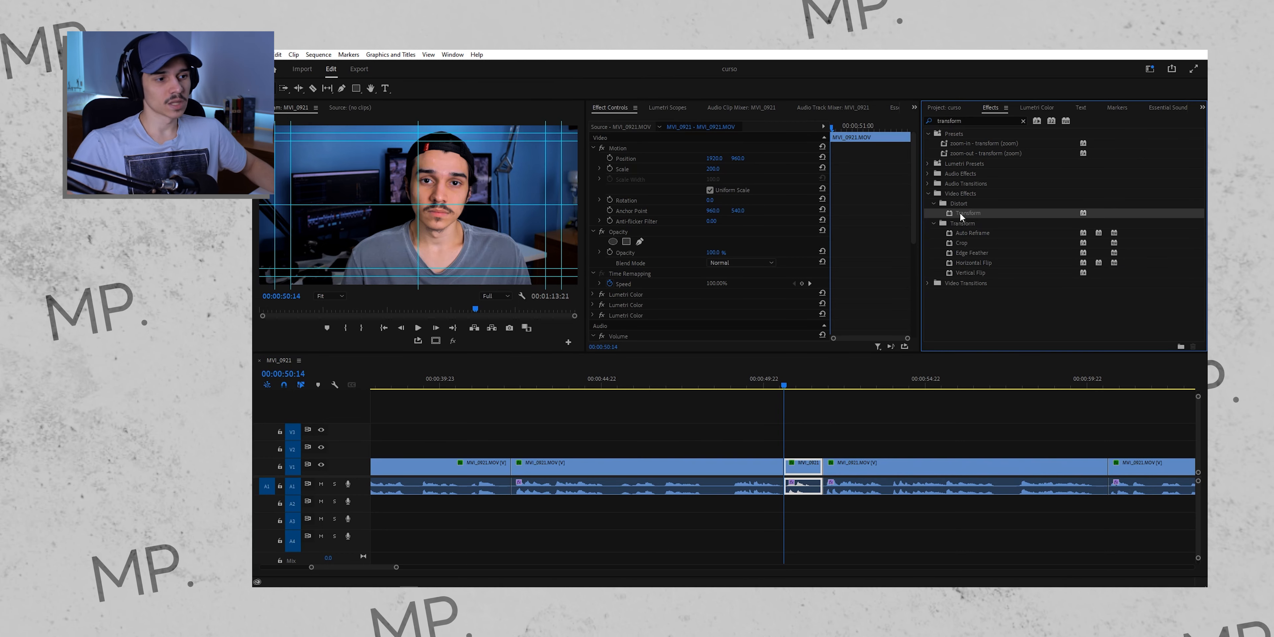
Apply the Transform effect to the short clip at 00:00:50:14 and set Shutter Angle to 180 without using the composition's angle.
{"action": "left_click_drag", "start_coordinate": [968, 213], "coordinate": [807, 465]}
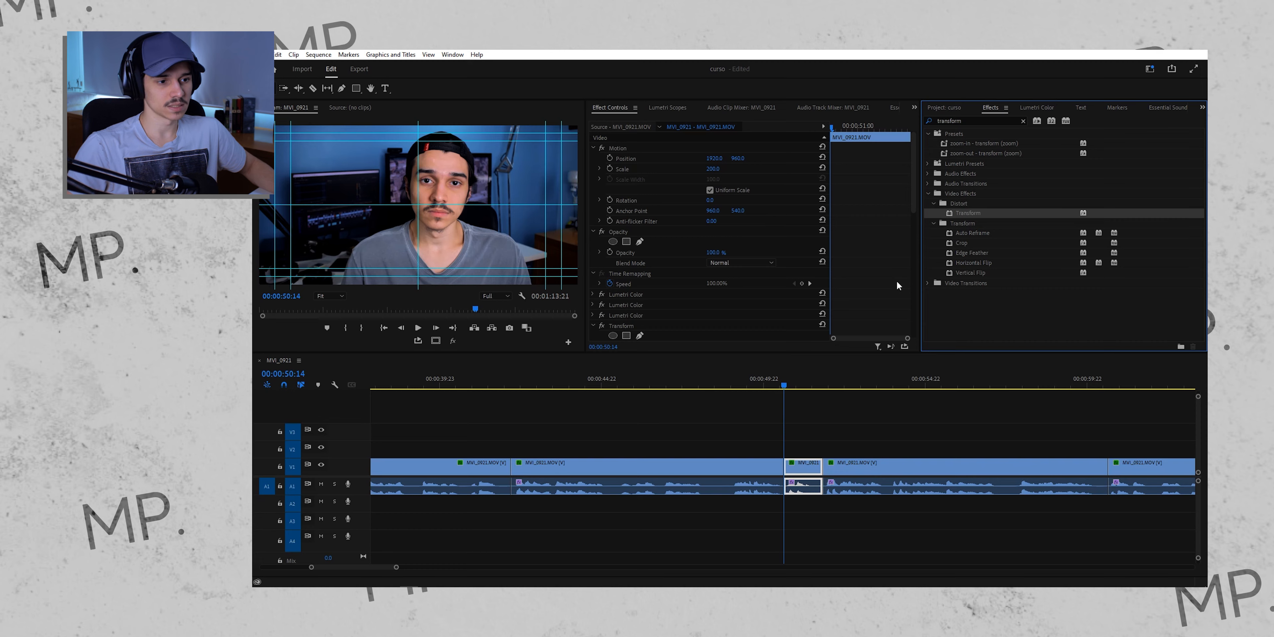
{"action": "scroll", "coordinate": [899, 286], "scroll_direction": "down", "scroll_amount": 5}
{"action": "left_click", "coordinate": [709, 282]}
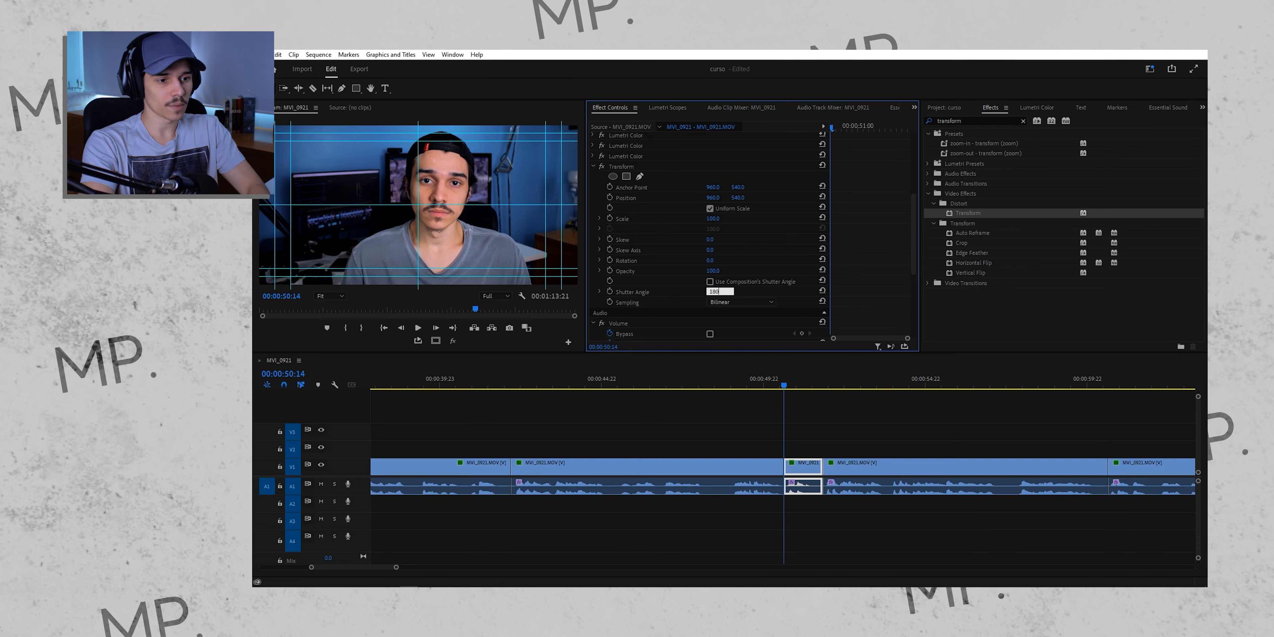
Start keyframing the Transform effect's Position, Scale and Rotation at 00:00:50:14 on the short clip.
{"action": "left_click_drag", "start_coordinate": [831, 164], "coordinate": [781, 164]}
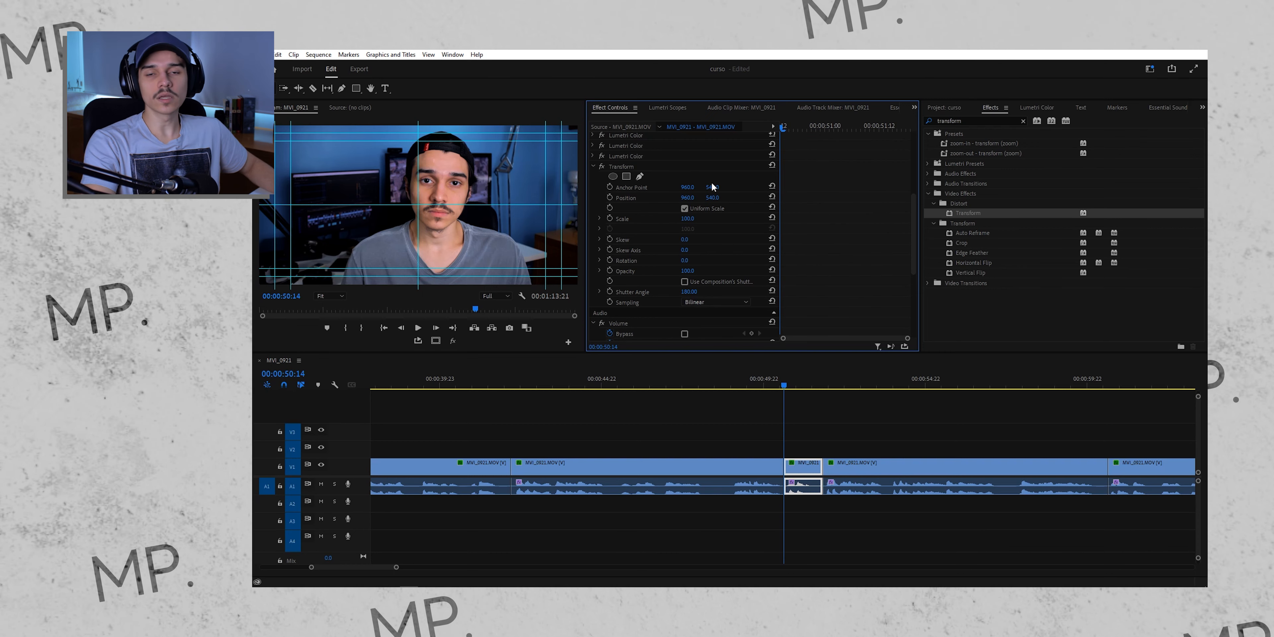
{"action": "left_click", "coordinate": [610, 198]}
{"action": "left_click", "coordinate": [610, 219]}
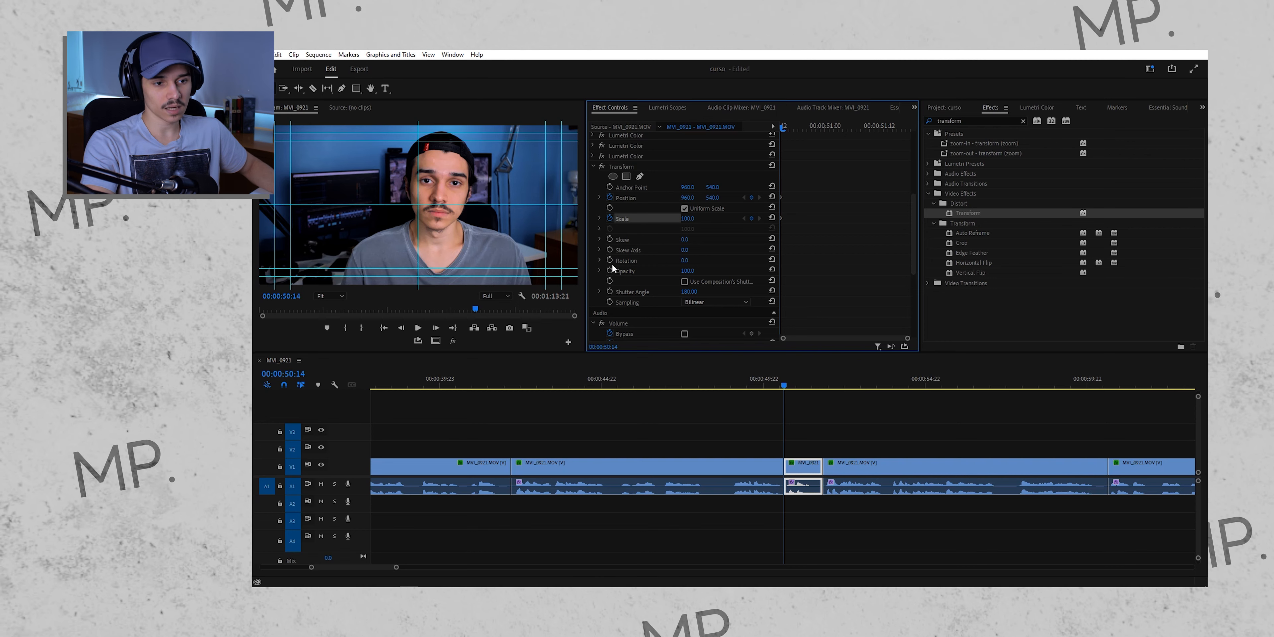
{"action": "left_click", "coordinate": [610, 260]}
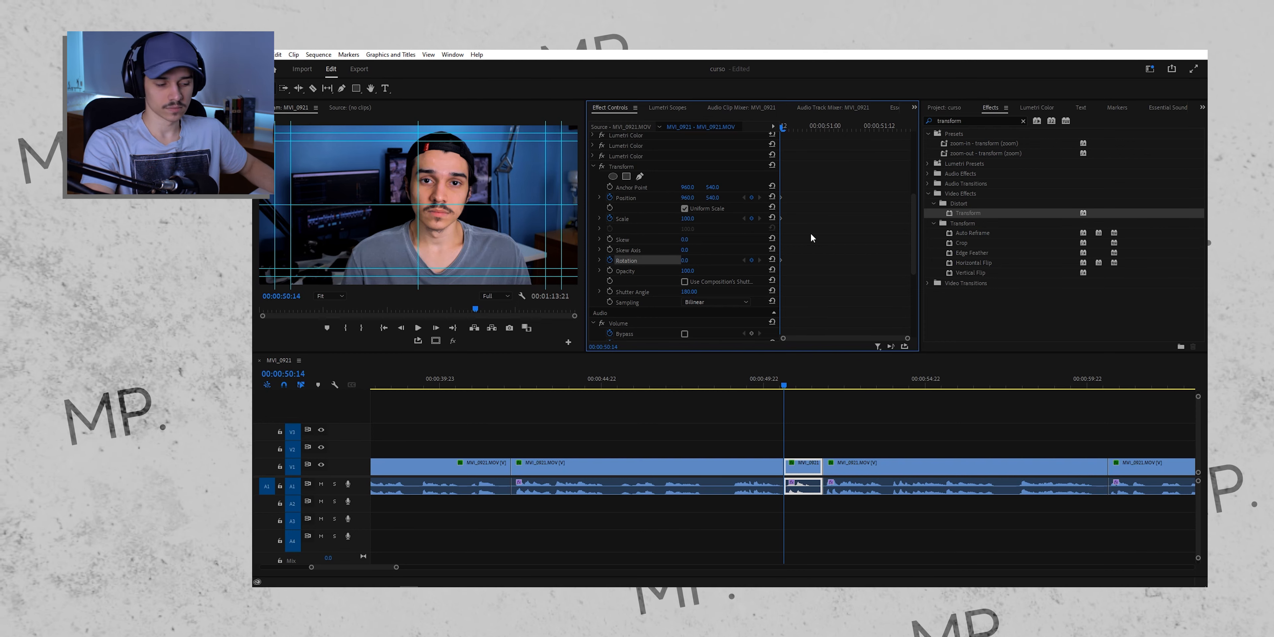
Two frames on at 00:00:50:16, set the Transform Scale to 101 and Rotation to 2, and shift Position horizontally.
{"action": "key", "text": "Right"}
{"action": "key", "text": "Right"}
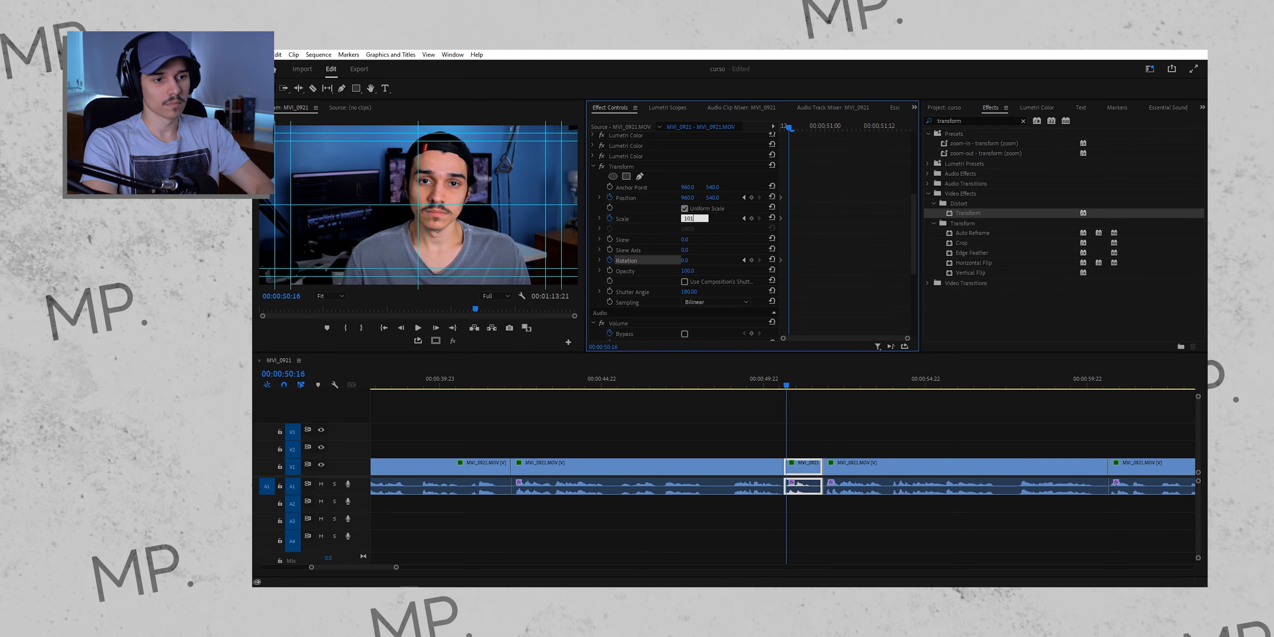
{"action": "left_click", "coordinate": [695, 220]}
{"action": "type", "text": "101"}
{"action": "key", "text": "Return"}
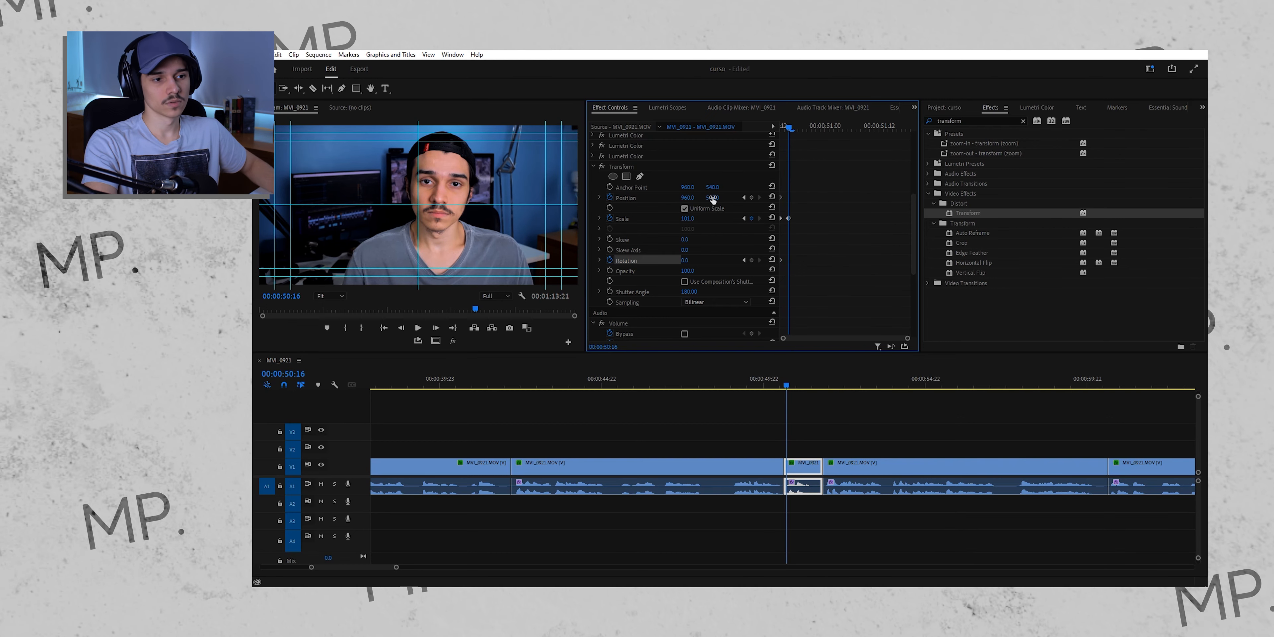
{"action": "left_click_drag", "start_coordinate": [696, 198], "coordinate": [667, 199]}
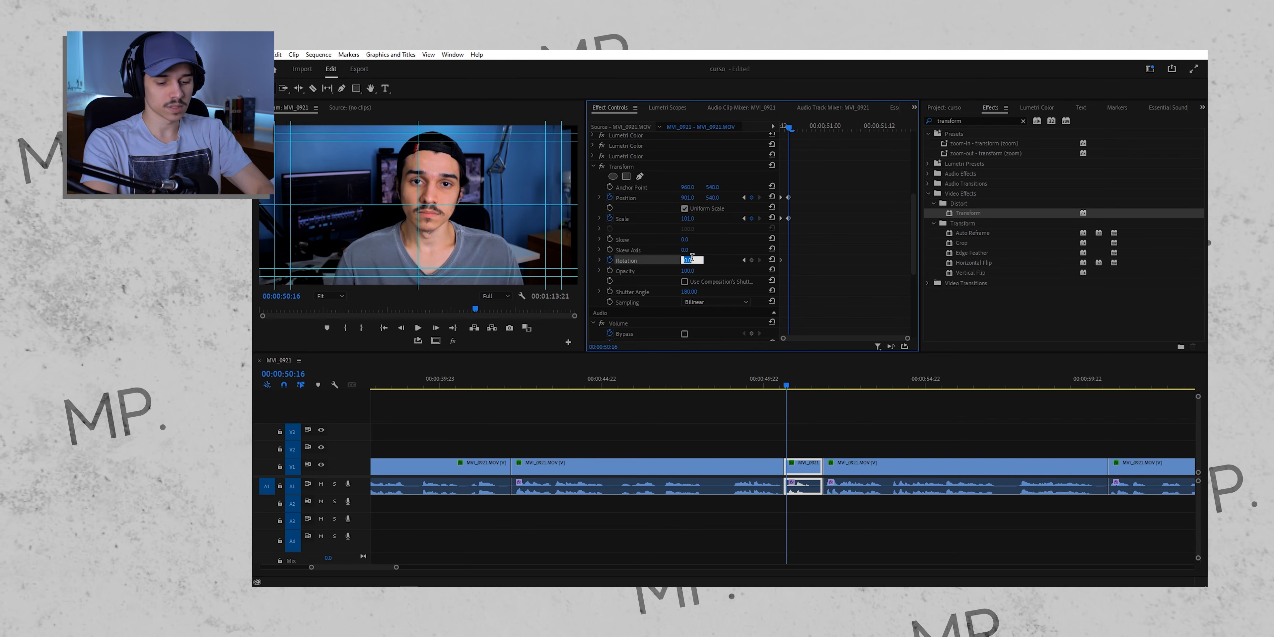
{"action": "type", "text": "2"}
{"action": "key", "text": "Return"}
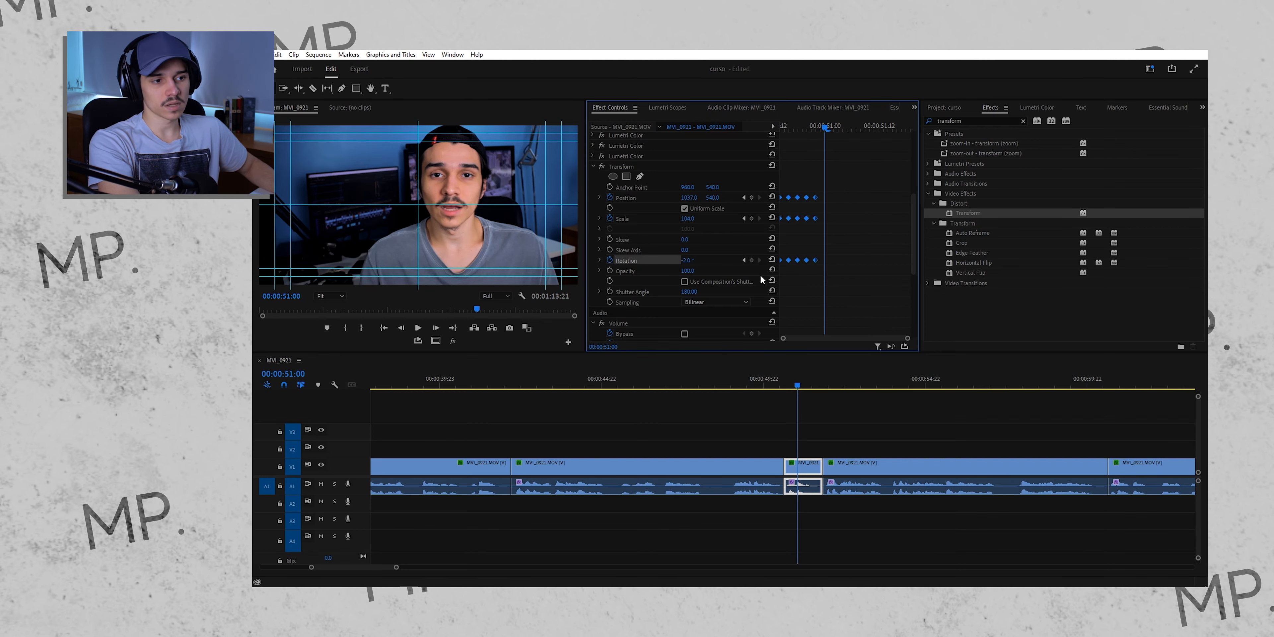
Repeat the Position, Scale and Rotation keyframes across the whole short clip and review the shake in playback.
{"action": "key", "text": "Up"}
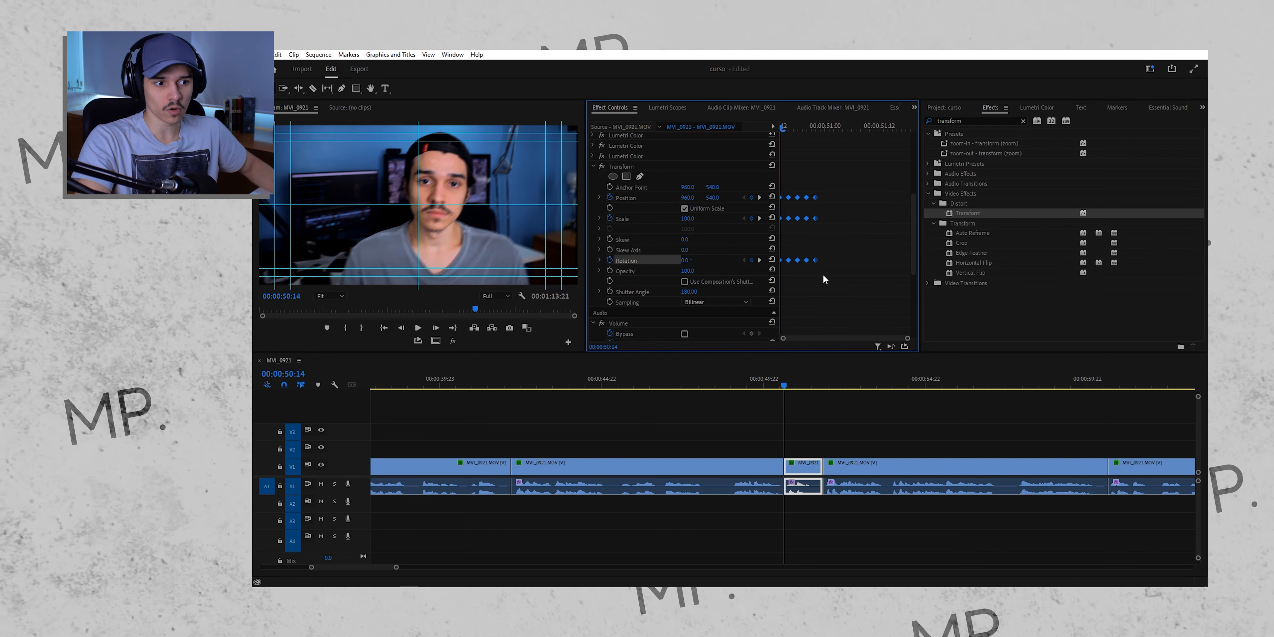
{"action": "scroll", "coordinate": [817, 269], "scroll_direction": "up", "scroll_amount": 1}
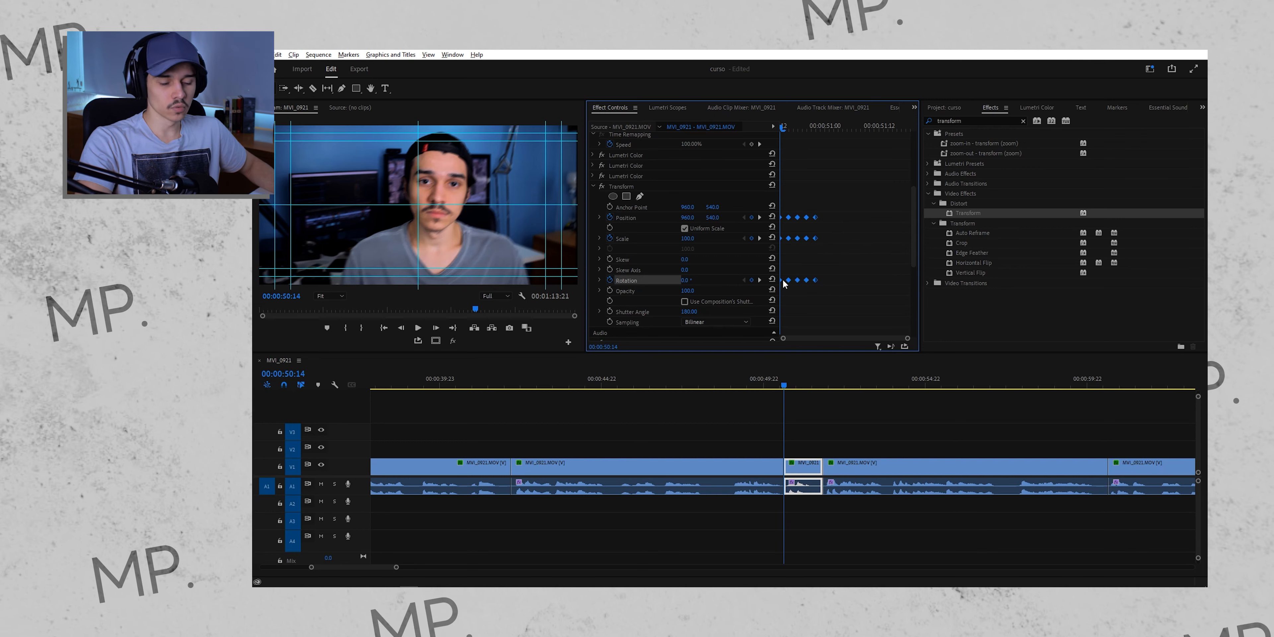
{"action": "left_click_drag", "start_coordinate": [798, 281], "coordinate": [872, 286]}
{"action": "left_click", "coordinate": [868, 185]}
{"action": "key", "text": "space"}
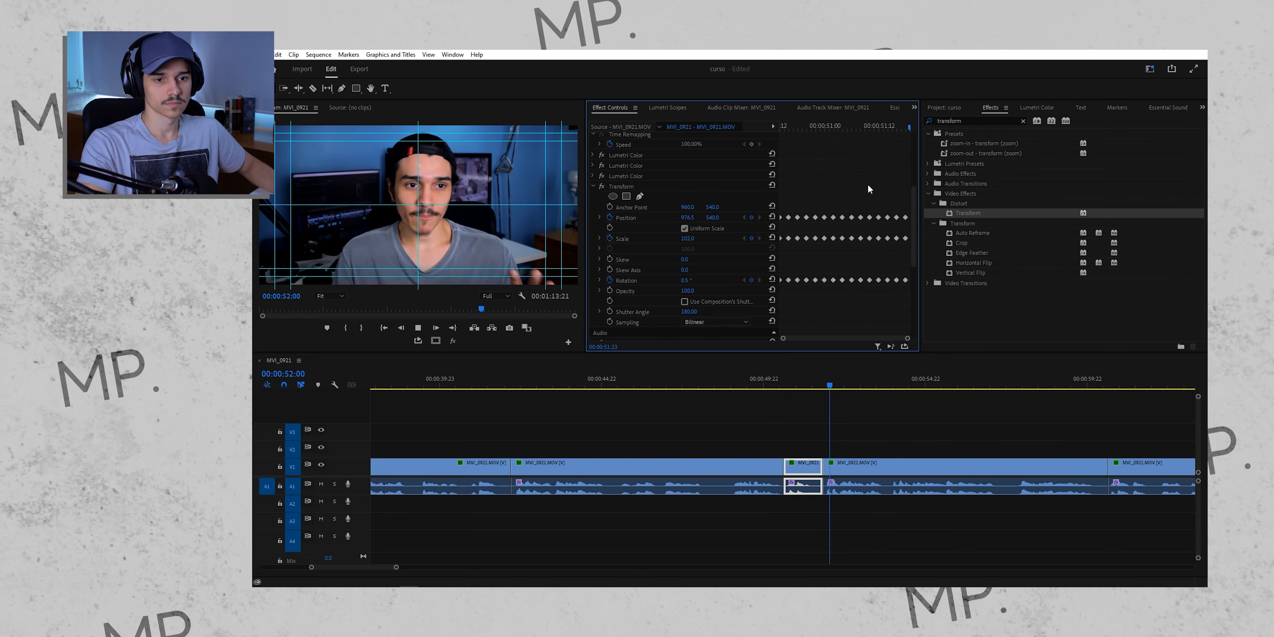
{"action": "left_click", "coordinate": [840, 127]}
{"action": "key", "text": "space"}
{"action": "mouse_move", "coordinate": [810, 126]}
{"action": "left_mouse_down"}
{"action": "mouse_move", "coordinate": [782, 135]}
{"action": "mouse_move", "coordinate": [816, 132]}
{"action": "left_mouse_up"}
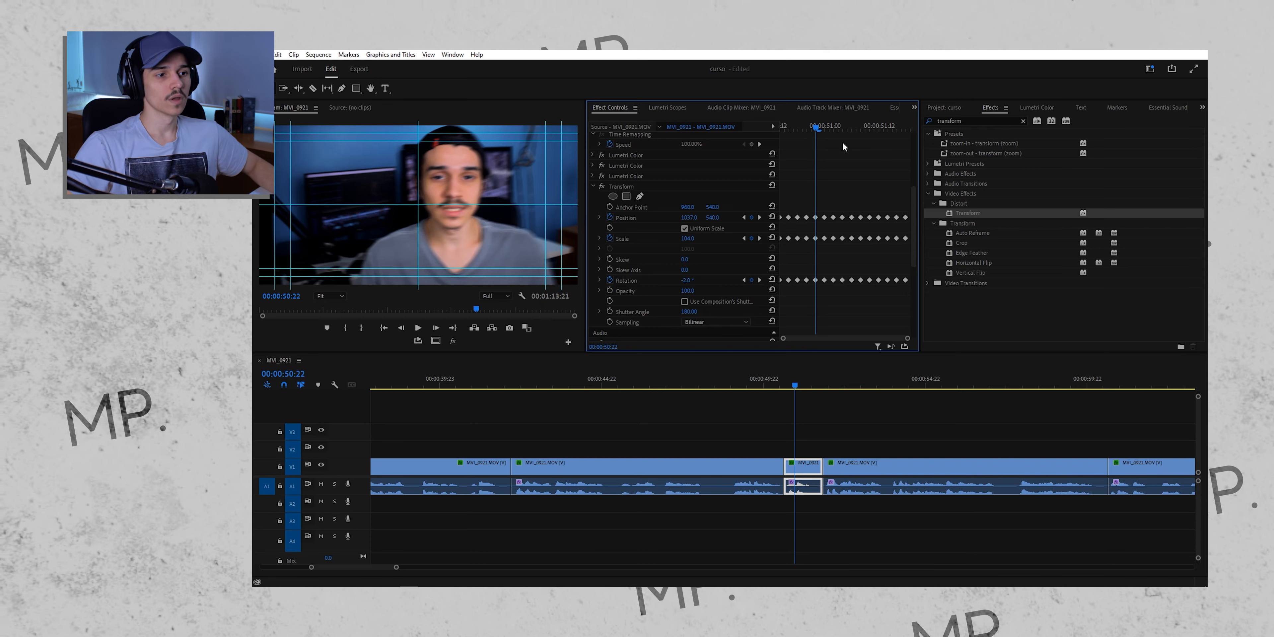
{"action": "left_click_drag", "start_coordinate": [814, 128], "coordinate": [775, 147]}
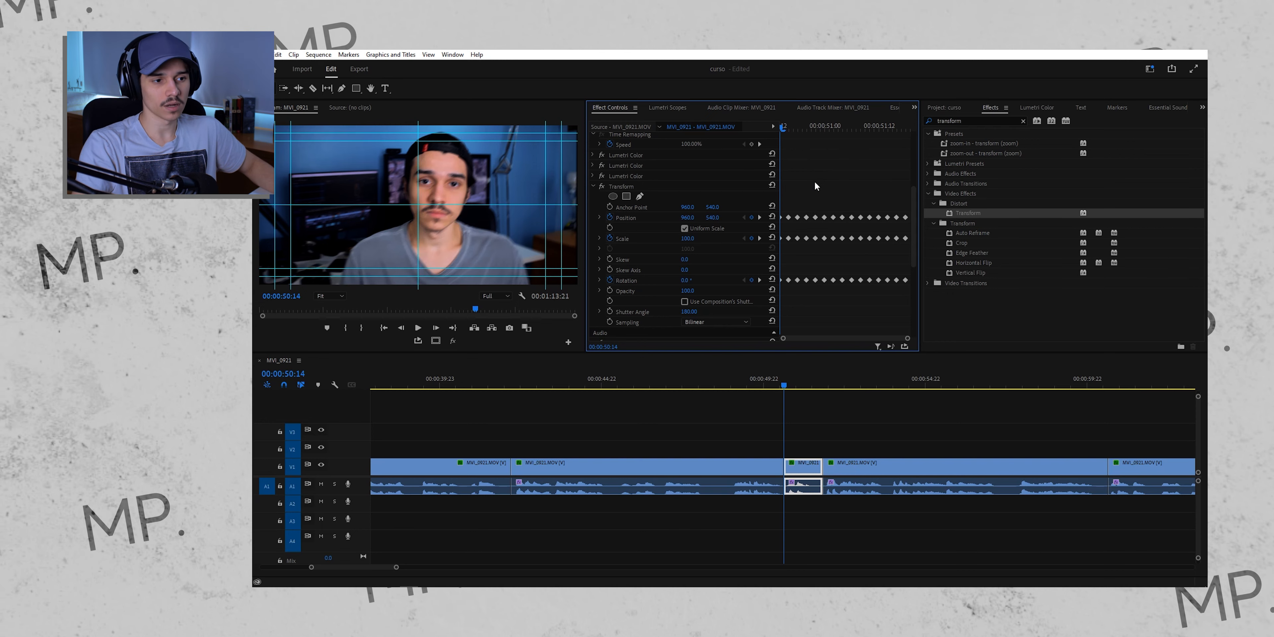
Apply Color Balance to the shaking clip and set its Shadow, Midtone and Highlight Red Balance to 100.
{"action": "scroll", "coordinate": [817, 174], "scroll_direction": "down", "scroll_amount": 4}
{"action": "left_click", "coordinate": [1023, 121]}
{"action": "left_click", "coordinate": [928, 173]}
{"action": "left_click", "coordinate": [933, 213]}
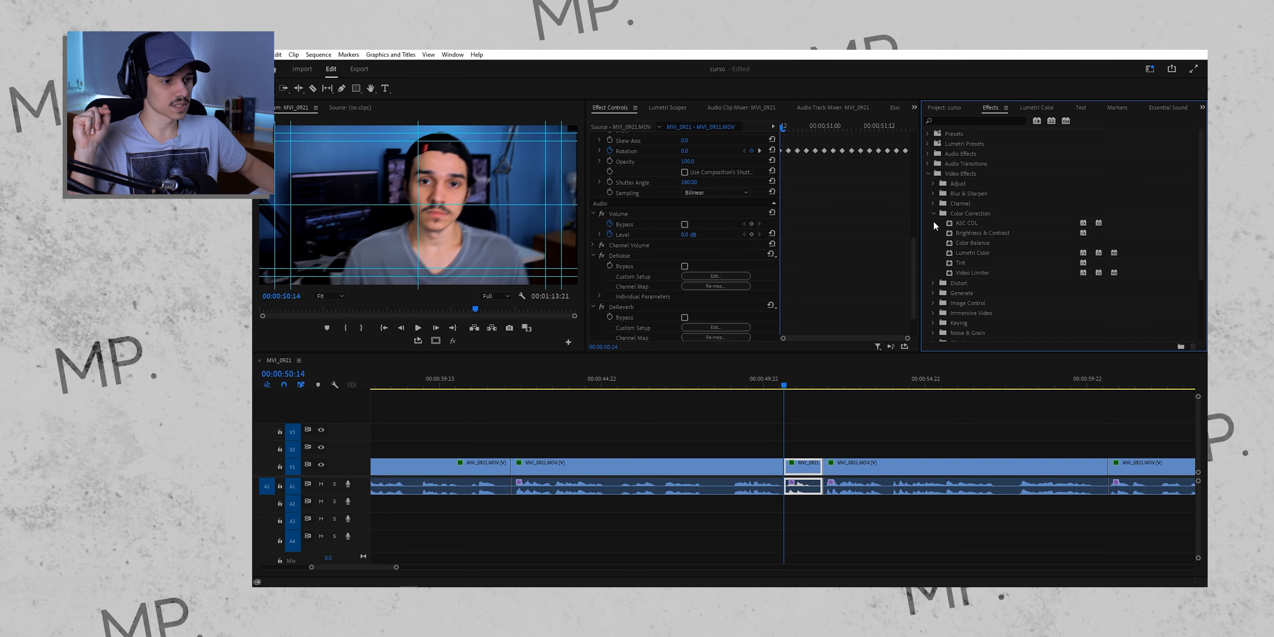
{"action": "double_click", "coordinate": [945, 242]}
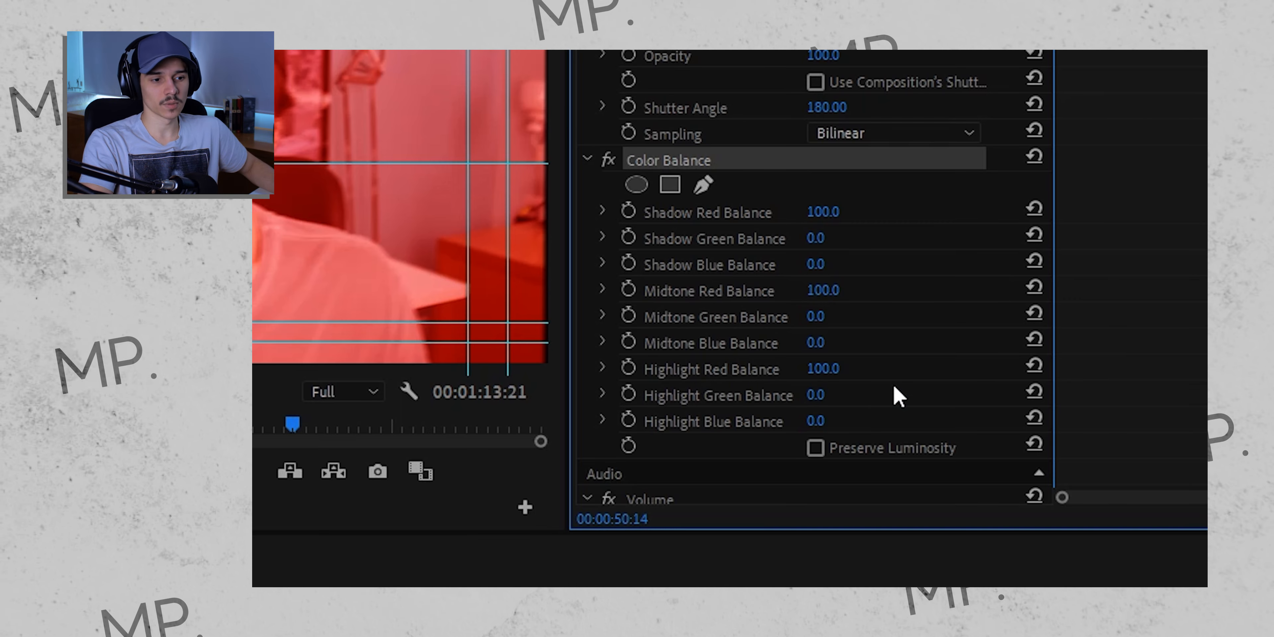
{"action": "left_click", "coordinate": [815, 446]}
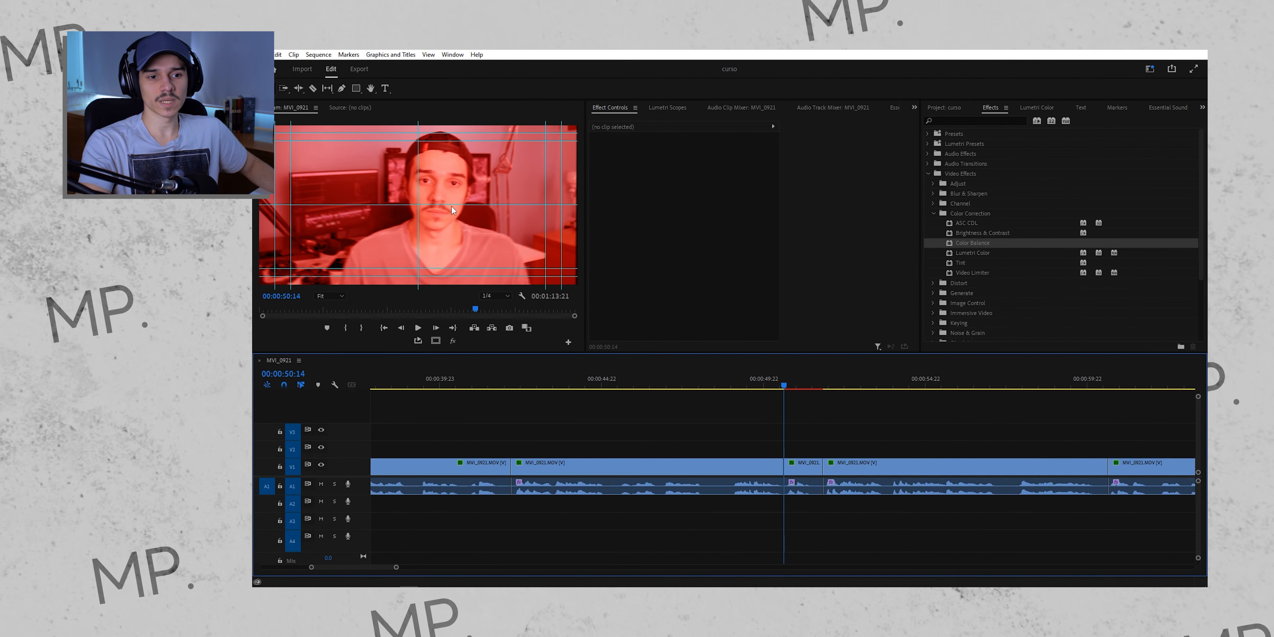
{"action": "key", "text": "space"}
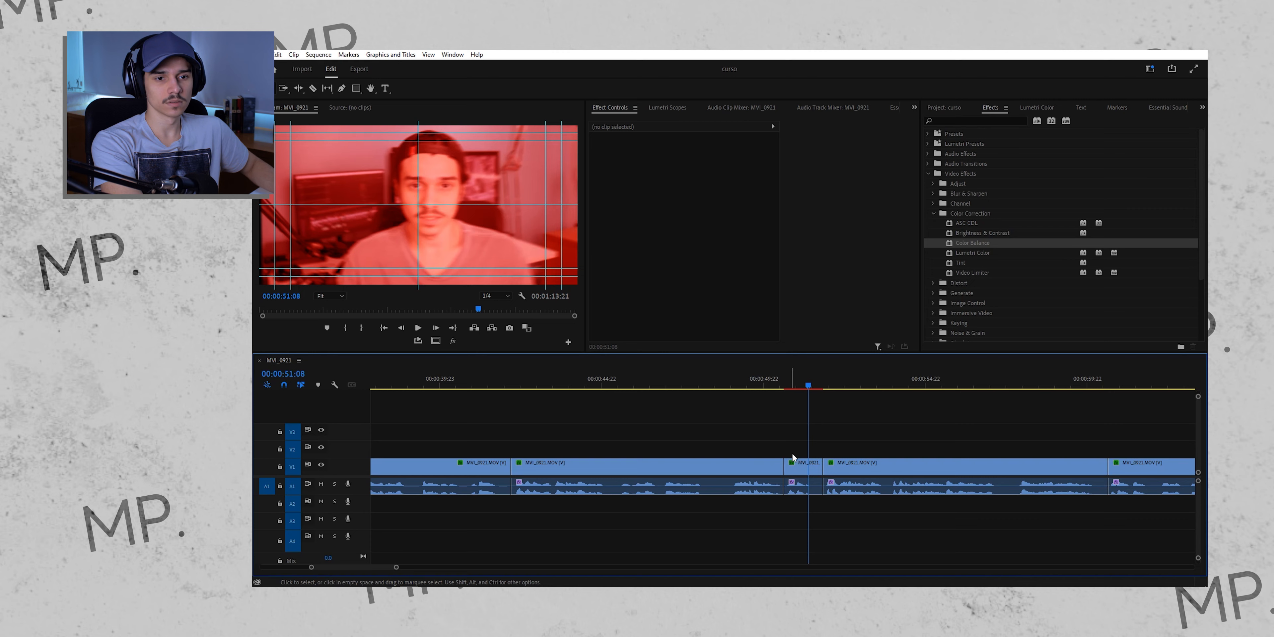
Import the Wrong Buzzer Sound Effect file from the SFX folder into the sfx bin and open it for source trimming.
{"action": "left_click", "coordinate": [793, 465]}
{"action": "left_click", "coordinate": [944, 107]}
{"action": "key", "text": "alt+Tab"}
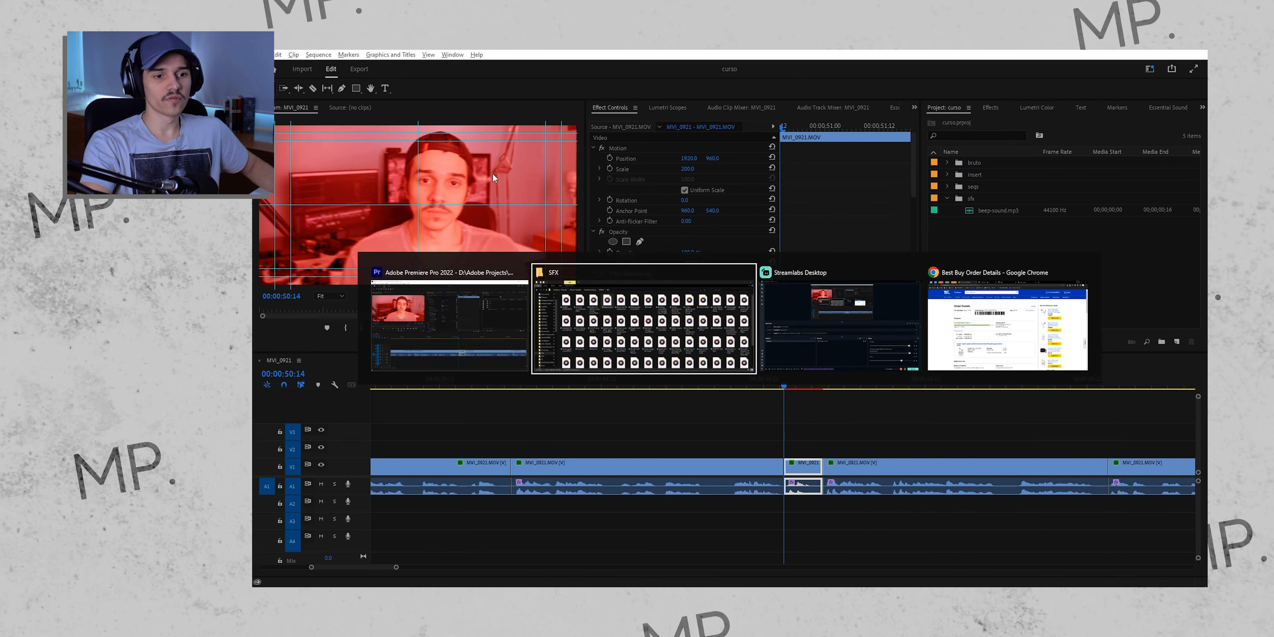
{"action": "left_click", "coordinate": [651, 288]}
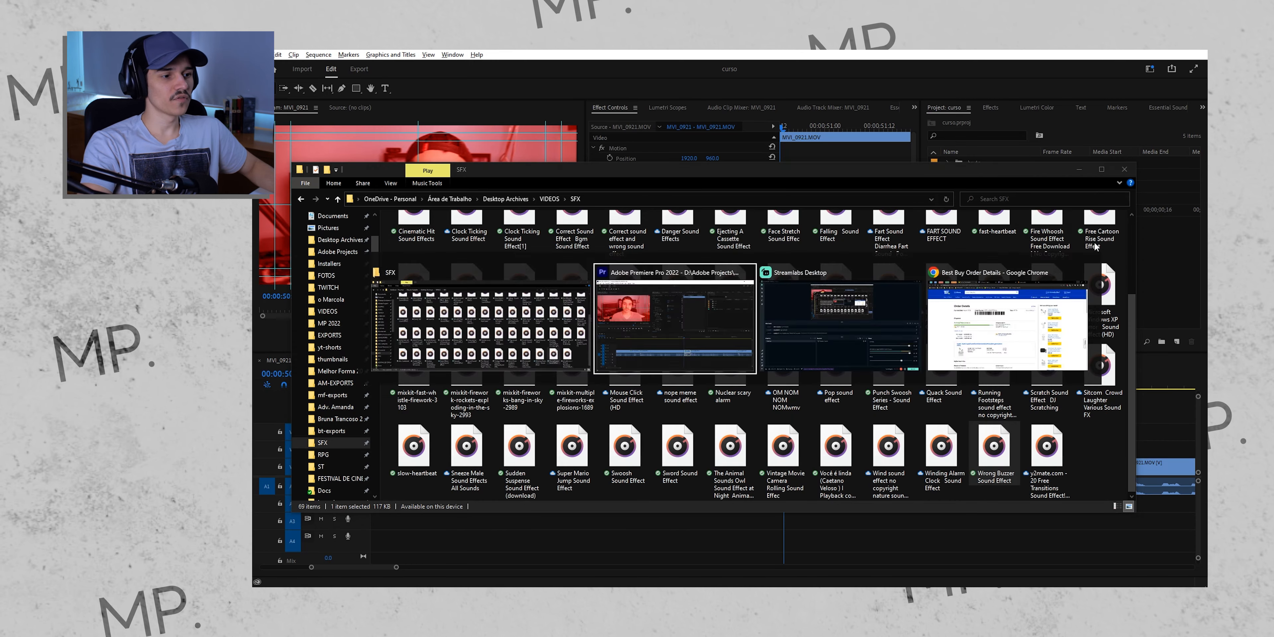
{"action": "key", "text": "alt+Tab"}
{"action": "left_click_drag", "start_coordinate": [994, 222], "coordinate": [485, 243]}
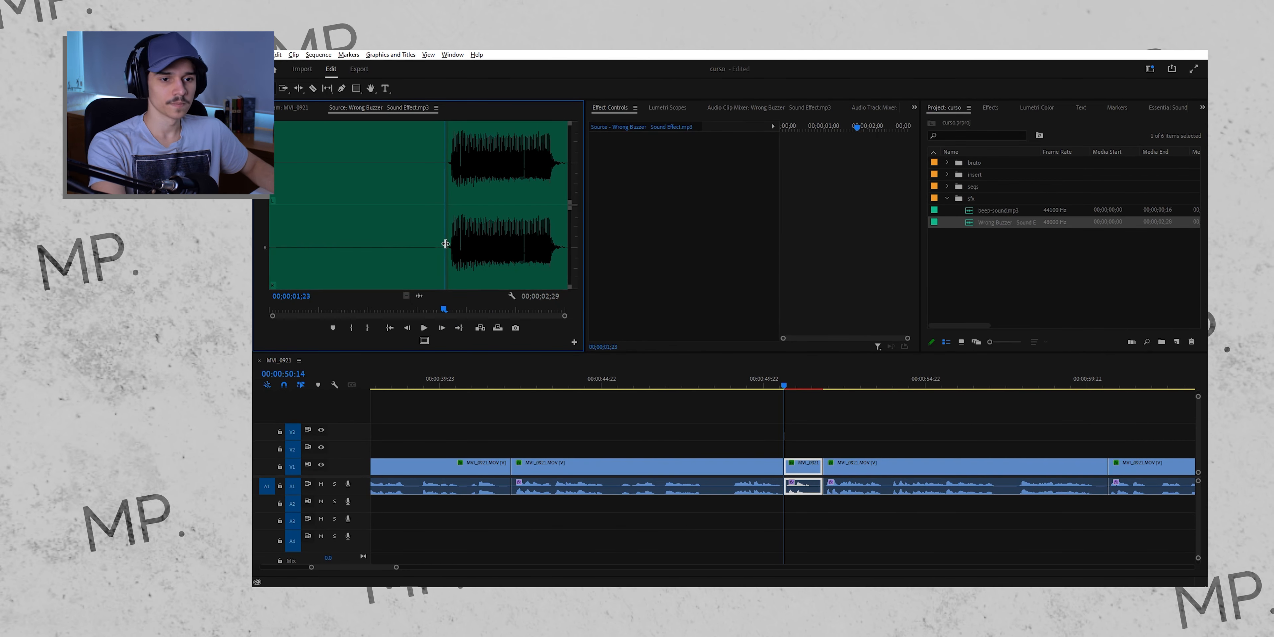
Mark the audible buzzer from 00;00;01;23 to 00;00;02;28 and place its audio on track A2 beneath the red clip.
{"action": "key", "text": "i"}
{"action": "left_click", "coordinate": [557, 255]}
{"action": "key", "text": "o"}
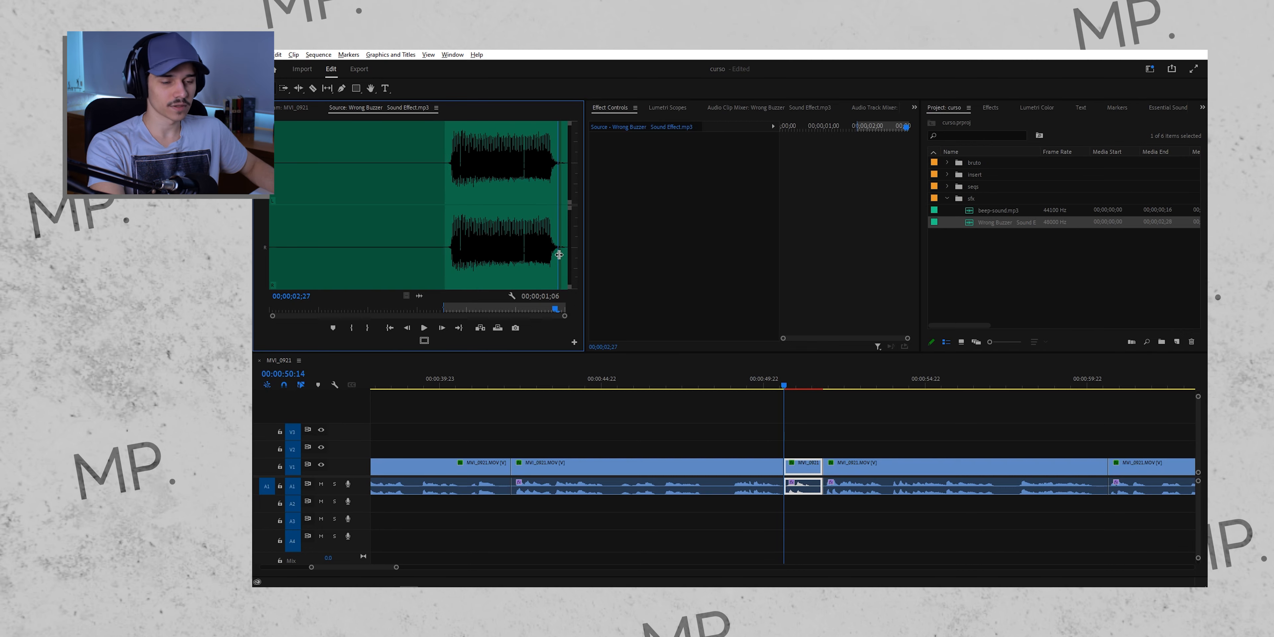
{"action": "key", "text": "o"}
{"action": "key", "text": "Right"}
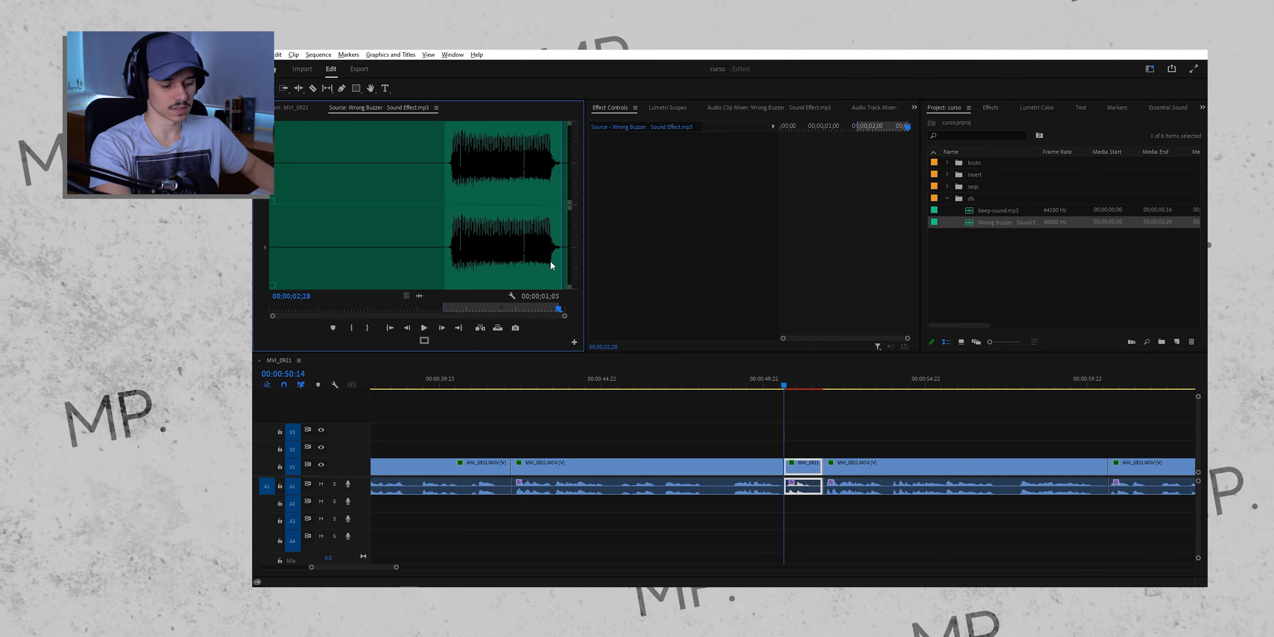
{"action": "key", "text": "o"}
{"action": "left_click_drag", "start_coordinate": [419, 296], "coordinate": [792, 504]}
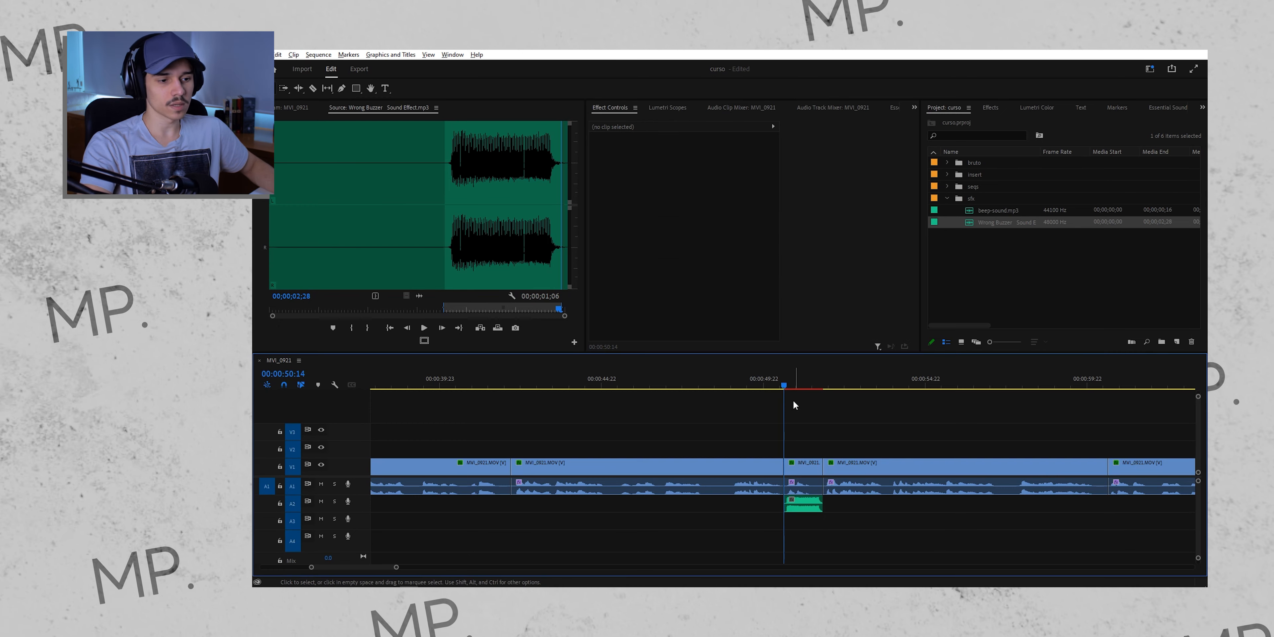
Lower the buzzer's volume on Audio 2 with the Audio Clip Mixer and play the section to check the balance.
{"action": "key", "text": "space"}
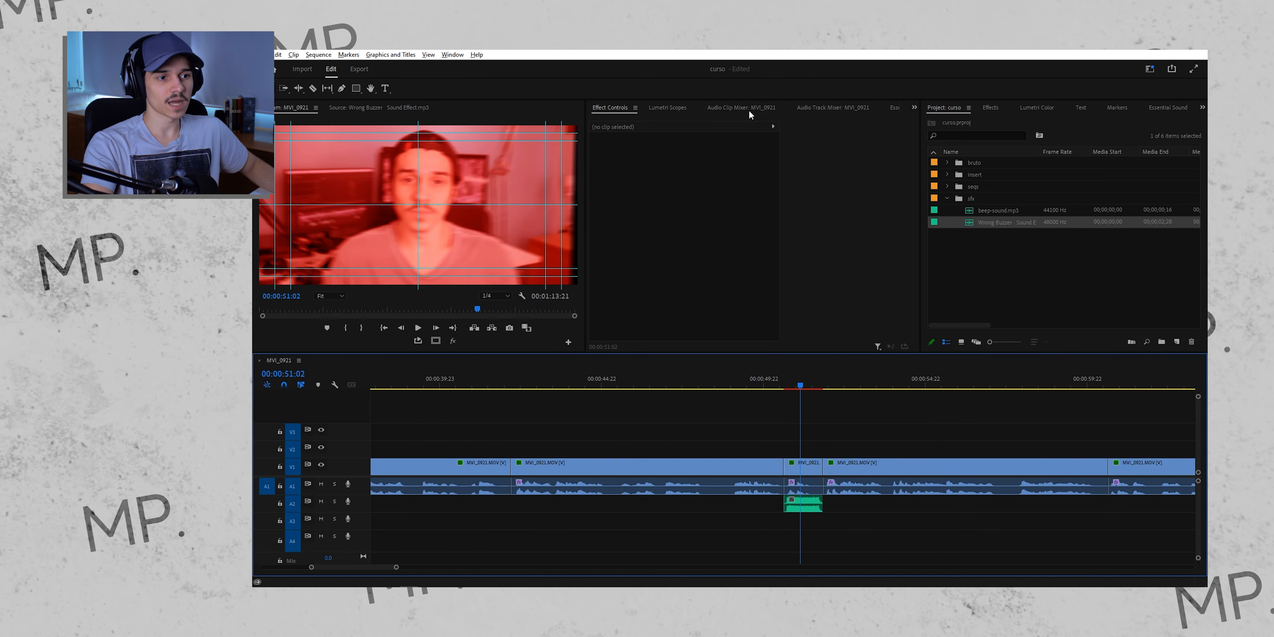
{"action": "left_click", "coordinate": [742, 107]}
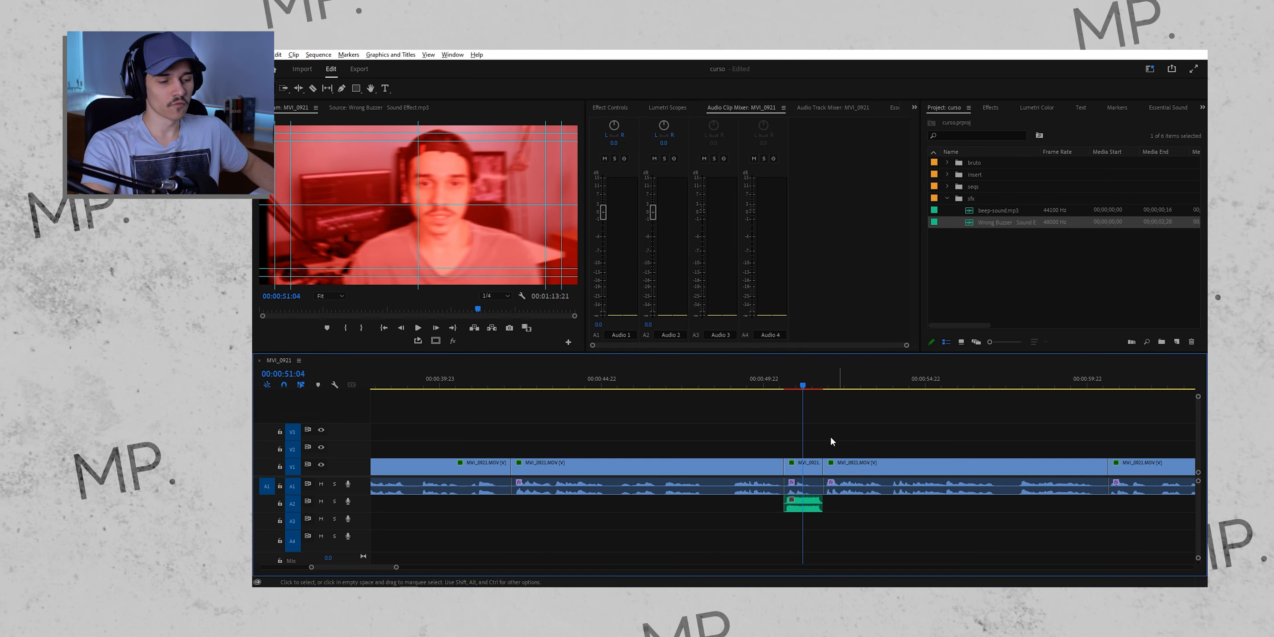
{"action": "left_click", "coordinate": [647, 324]}
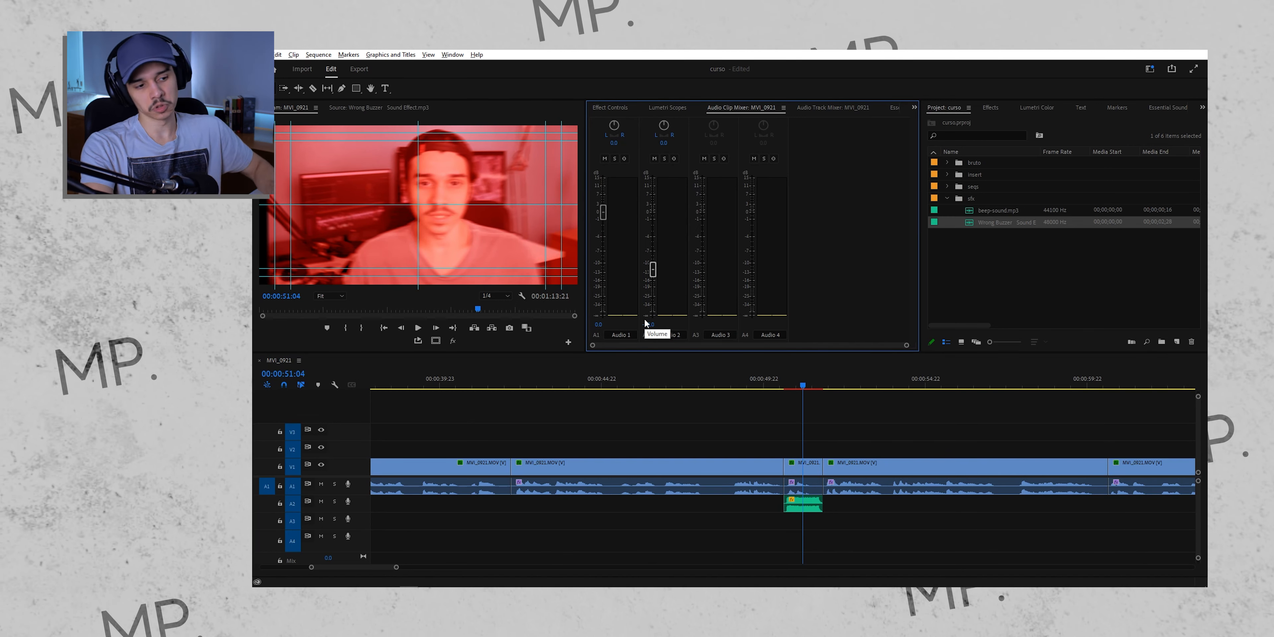
{"action": "left_click", "coordinate": [816, 406]}
{"action": "key", "text": "space"}
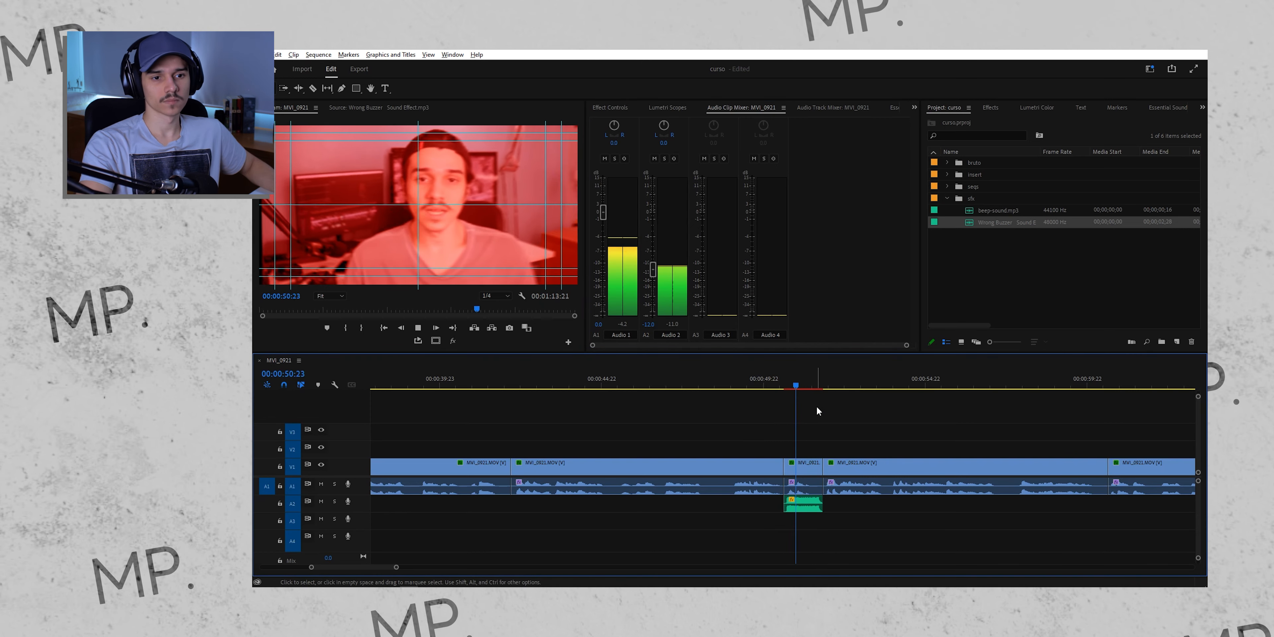
{"action": "key", "text": "space"}
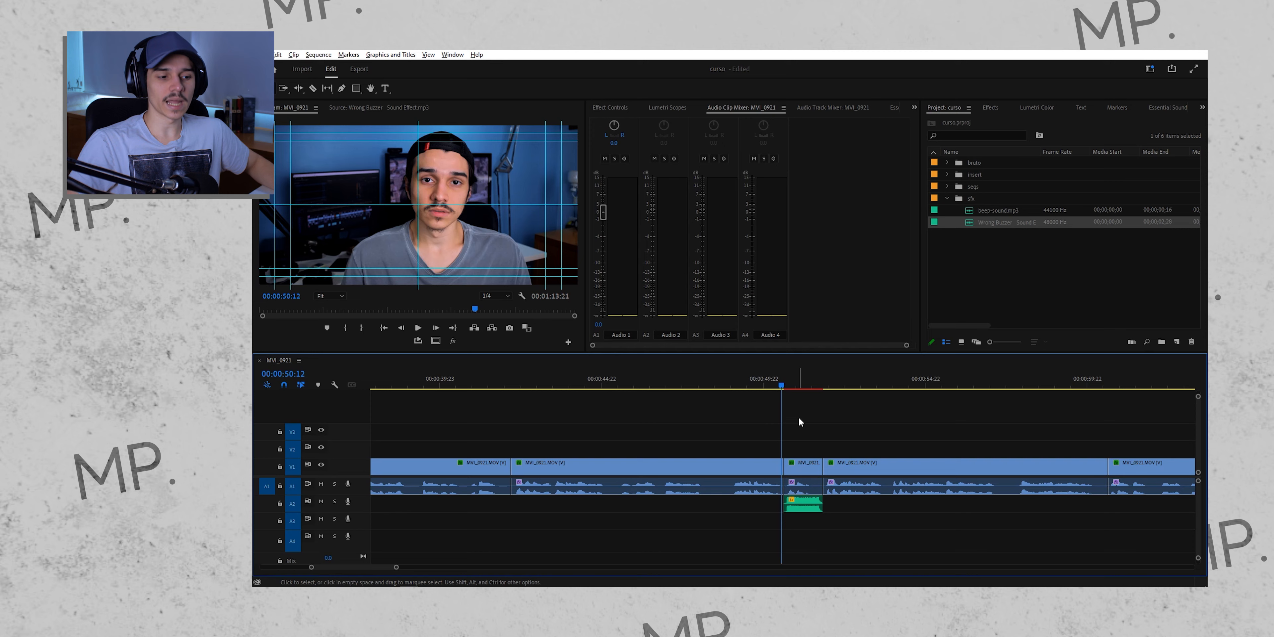
Switch the shaking clip's Color Balance back on and turn off its first Lumetri Color effect.
{"action": "left_click", "coordinate": [806, 466]}
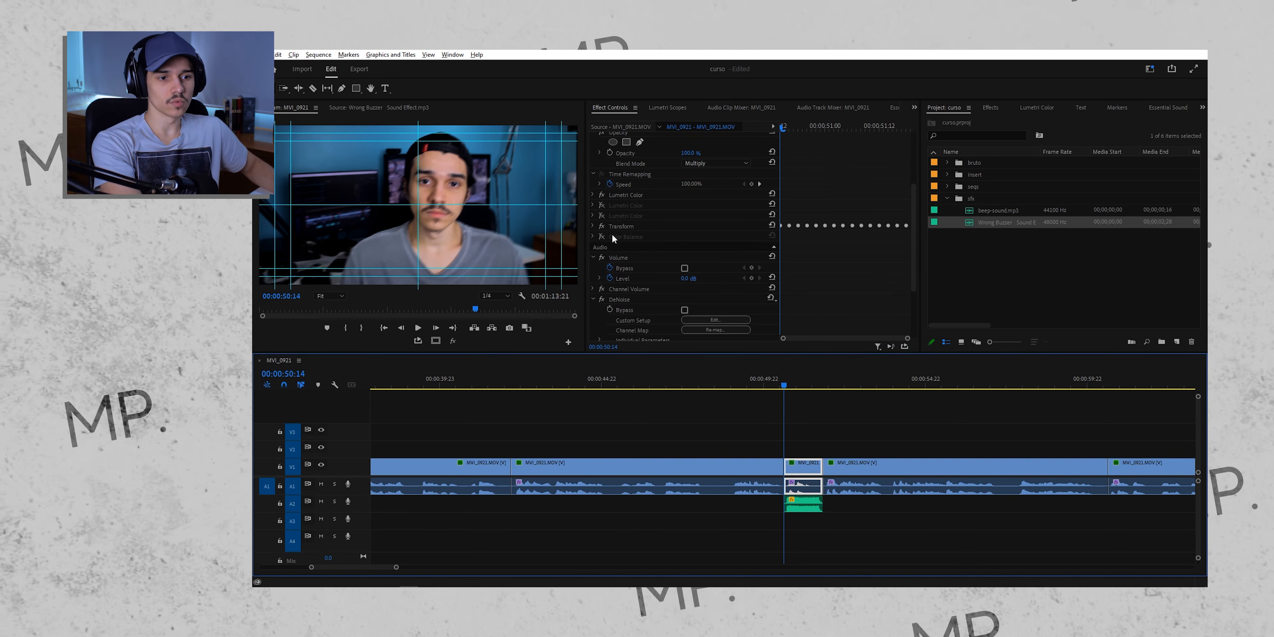
{"action": "left_click", "coordinate": [602, 236]}
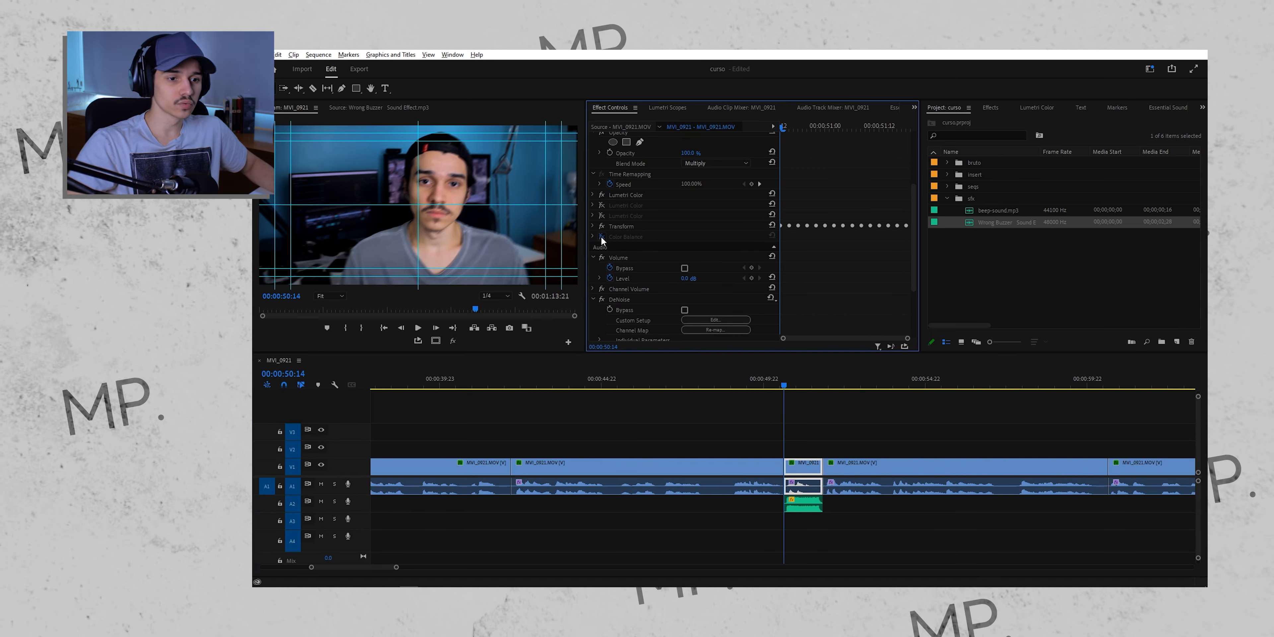
{"action": "left_click", "coordinate": [630, 235]}
{"action": "left_click", "coordinate": [626, 227]}
{"action": "left_click", "coordinate": [602, 196]}
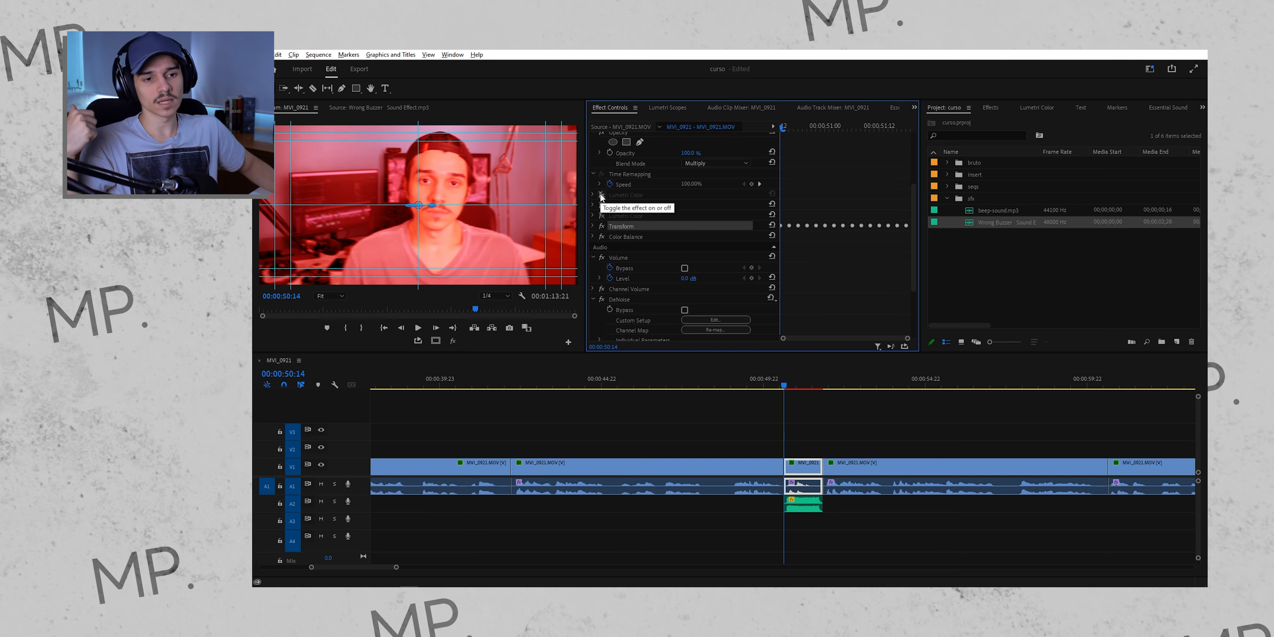
{"action": "left_click", "coordinate": [810, 442]}
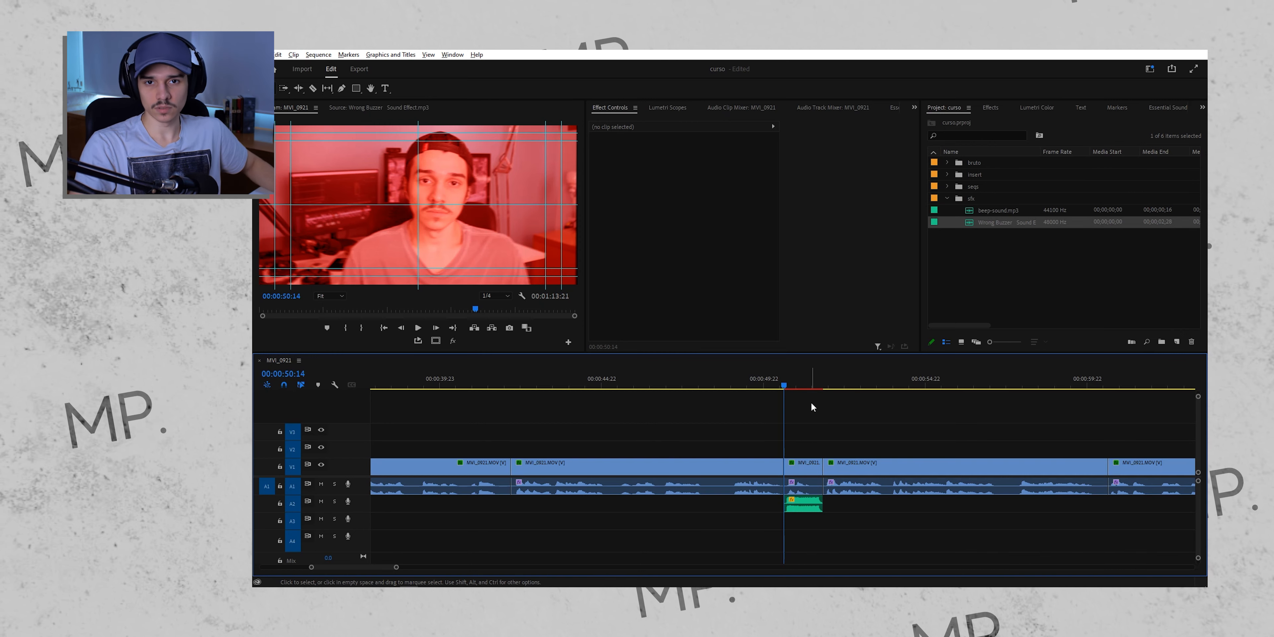
{"action": "scroll", "coordinate": [854, 429], "scroll_direction": "up", "scroll_amount": 3}
{"action": "scroll", "coordinate": [761, 427], "scroll_direction": "down", "scroll_amount": 5}
{"action": "scroll", "coordinate": [638, 444], "scroll_direction": "up", "scroll_amount": 3}
{"action": "scroll", "coordinate": [636, 445], "scroll_direction": "up", "scroll_amount": 8}
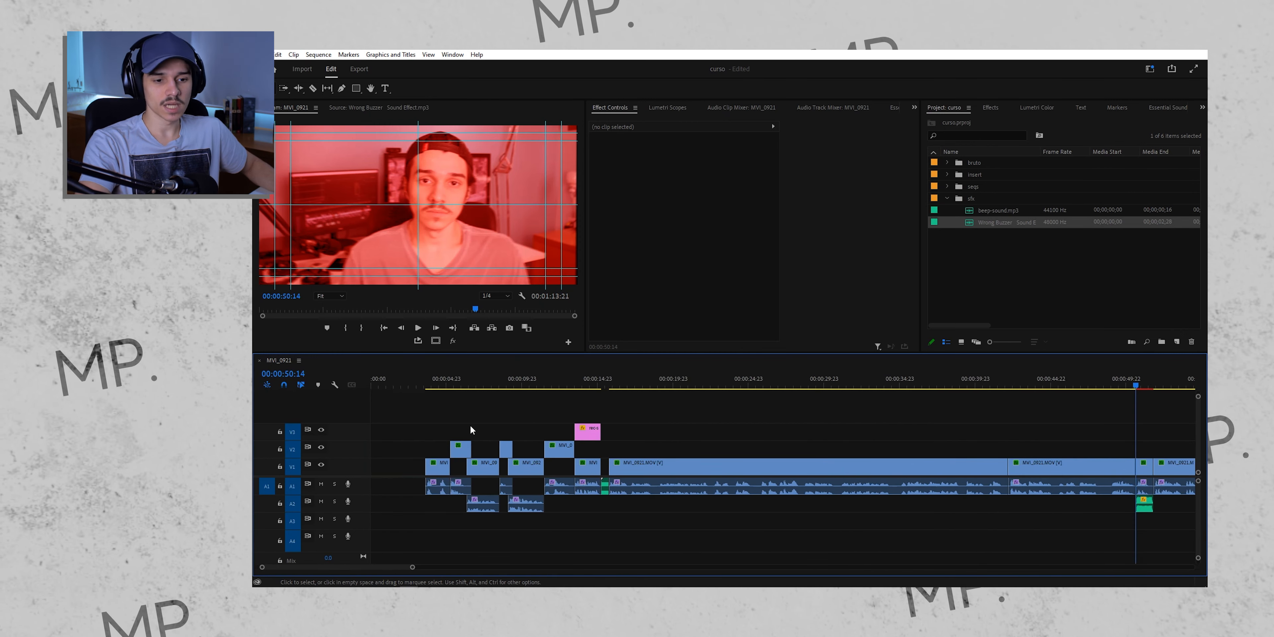
{"action": "left_click_drag", "start_coordinate": [623, 387], "coordinate": [650, 390]}
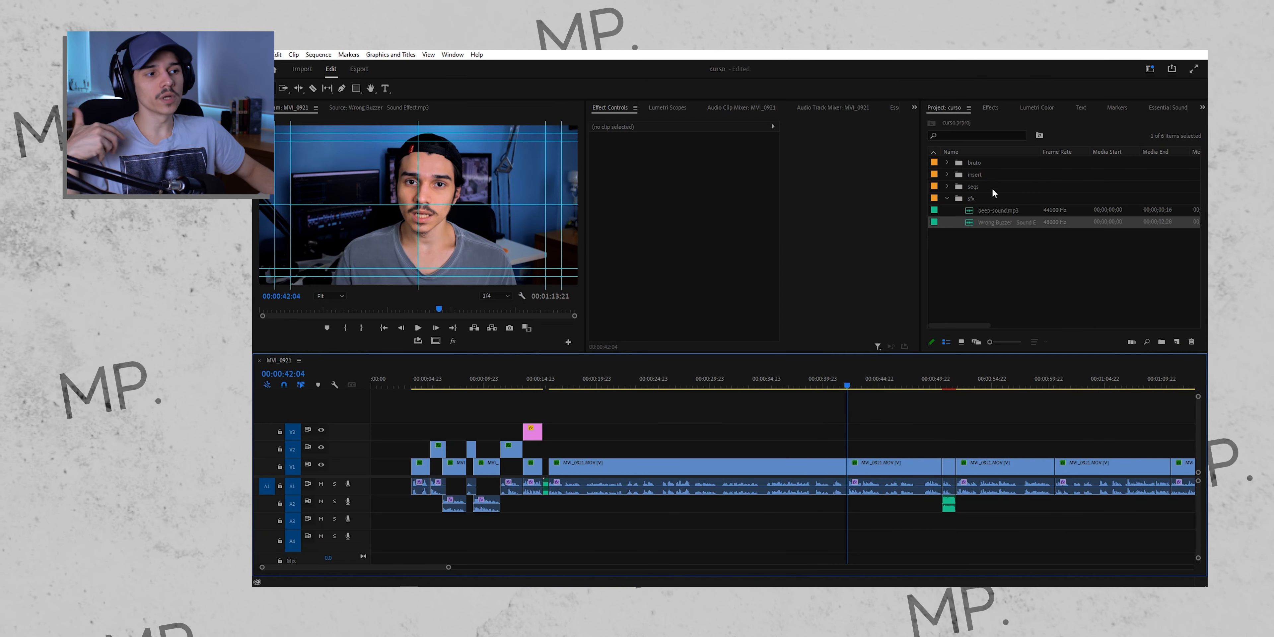
Apply the Whip slide transition to the V1 cut where the recording overlay begins.
{"action": "left_click", "coordinate": [991, 108]}
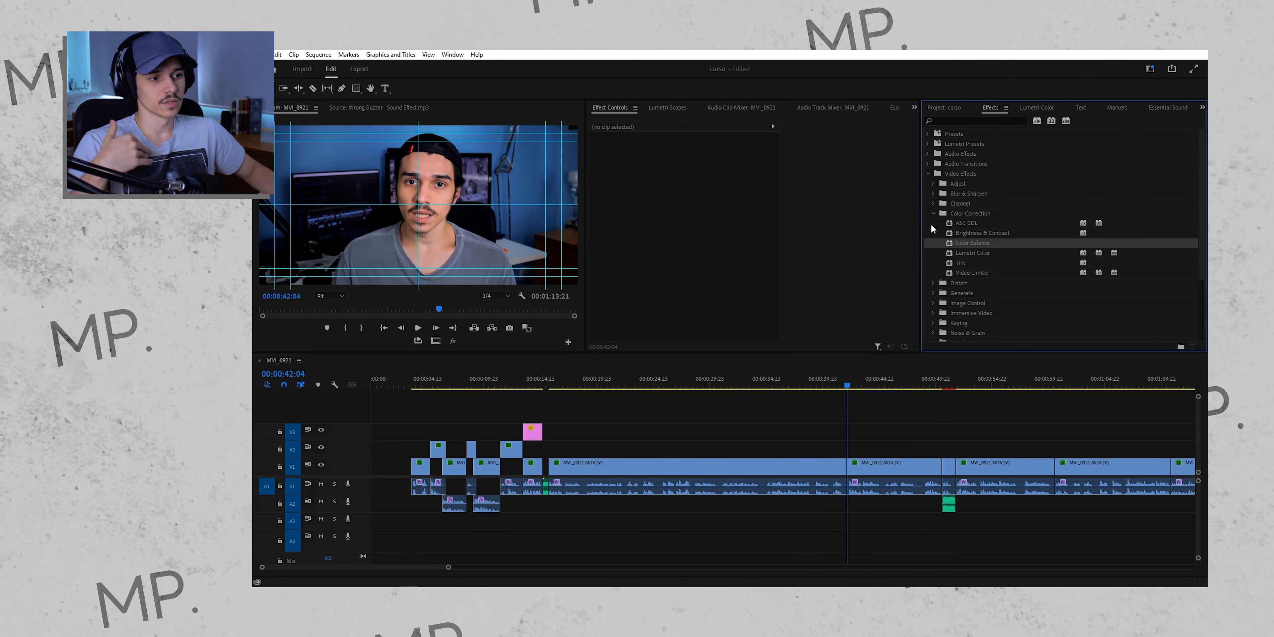
{"action": "left_click", "coordinate": [933, 213]}
{"action": "left_click", "coordinate": [927, 174]}
{"action": "left_click", "coordinate": [928, 133]}
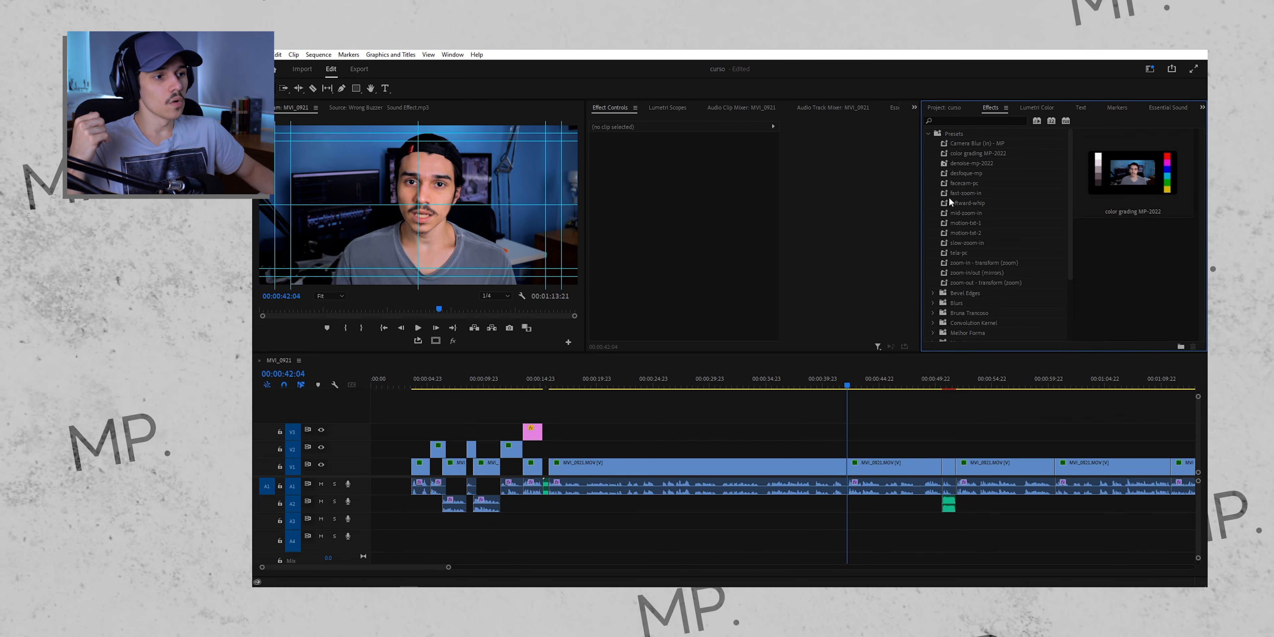
{"action": "left_click", "coordinate": [929, 134]}
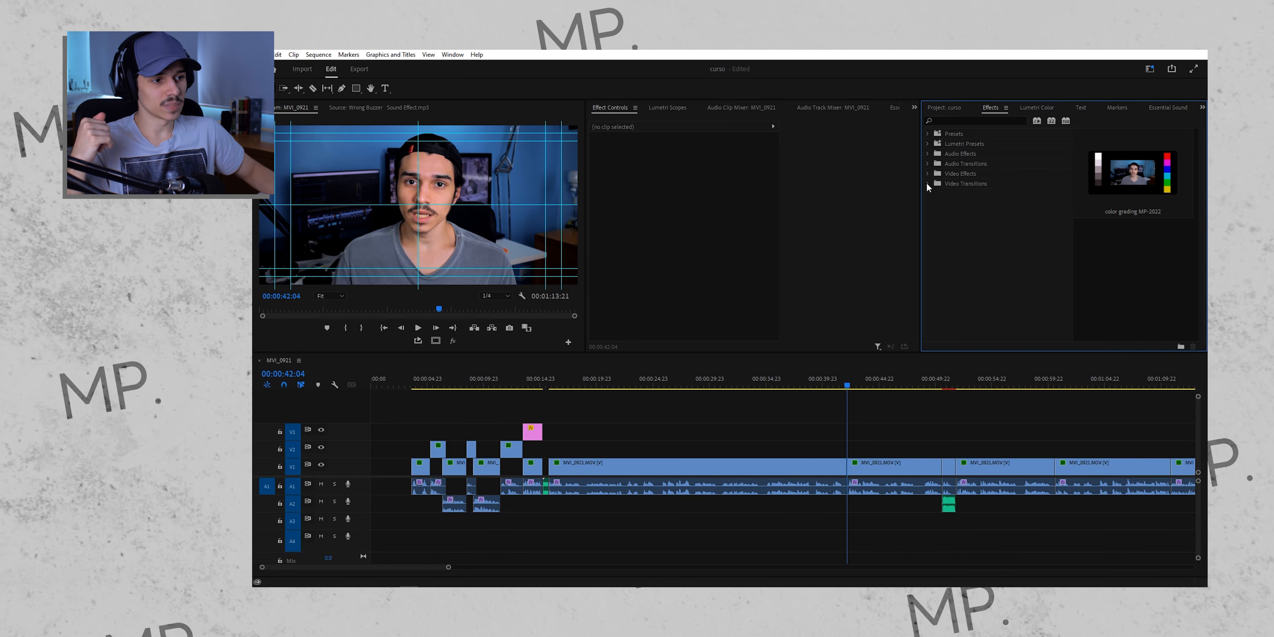
{"action": "left_click", "coordinate": [927, 183]}
{"action": "left_click_drag", "start_coordinate": [962, 302], "coordinate": [676, 467]}
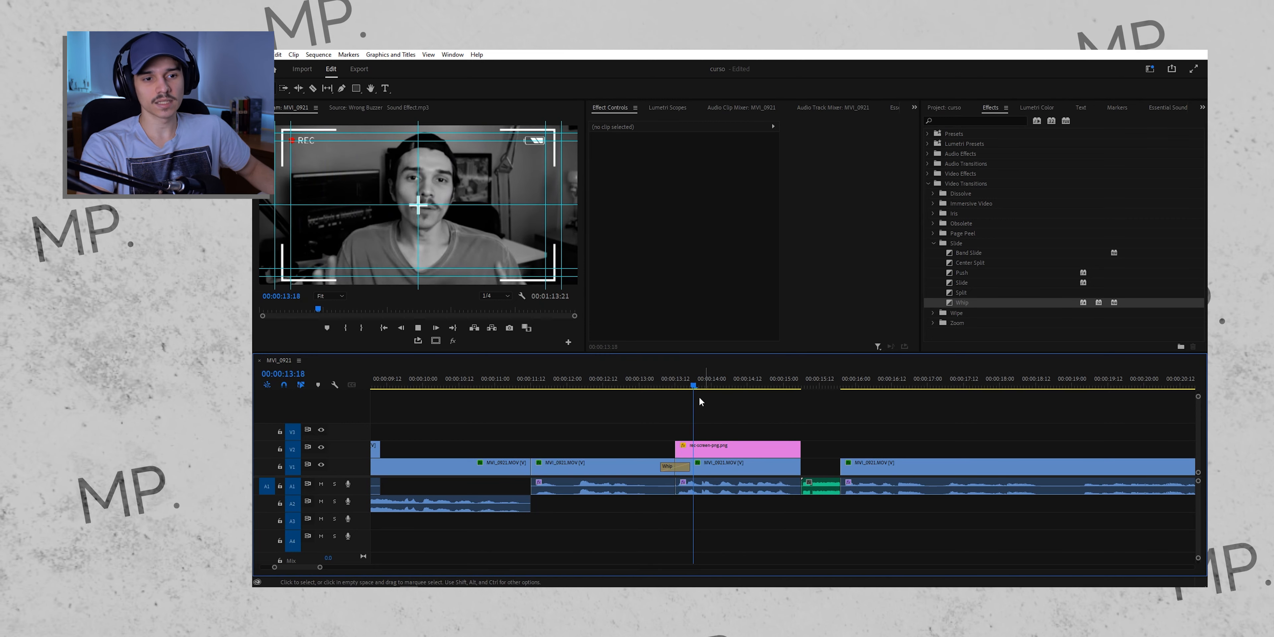
Shorten the Whip transition to 4 frames, centered at the cut, and step through it frame by frame.
{"action": "left_click", "coordinate": [675, 466]}
{"action": "left_click", "coordinate": [673, 388]}
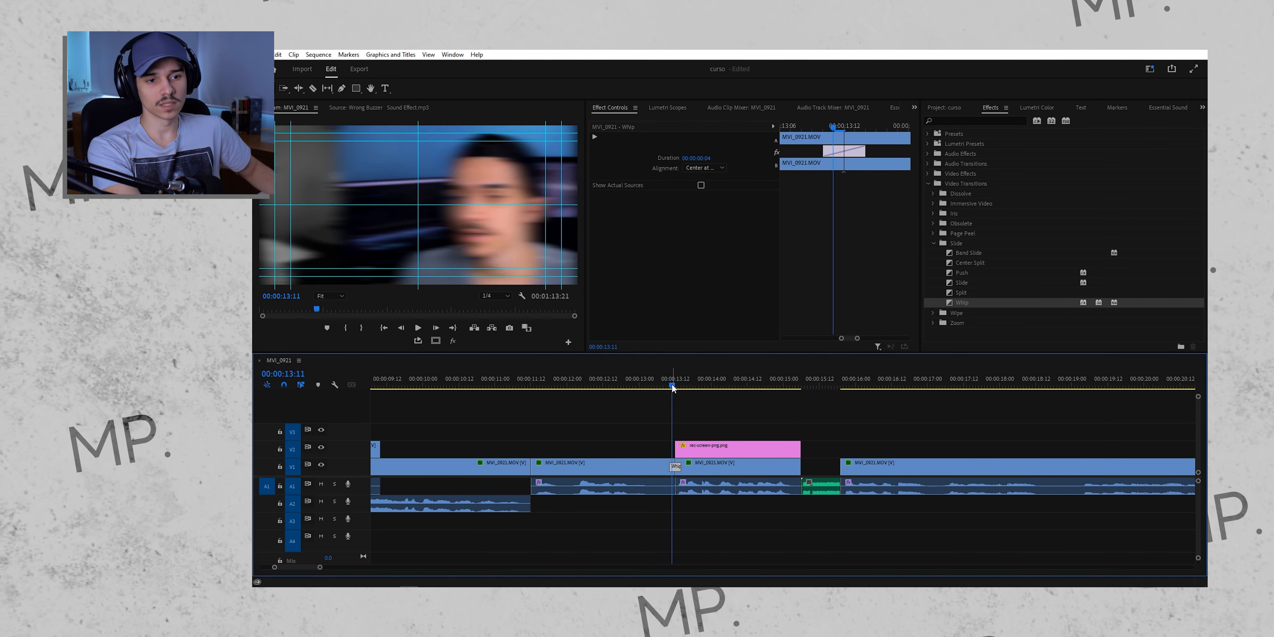
{"action": "key", "text": "Right"}
{"action": "key", "text": "Right"}
{"action": "key", "text": "Right"}
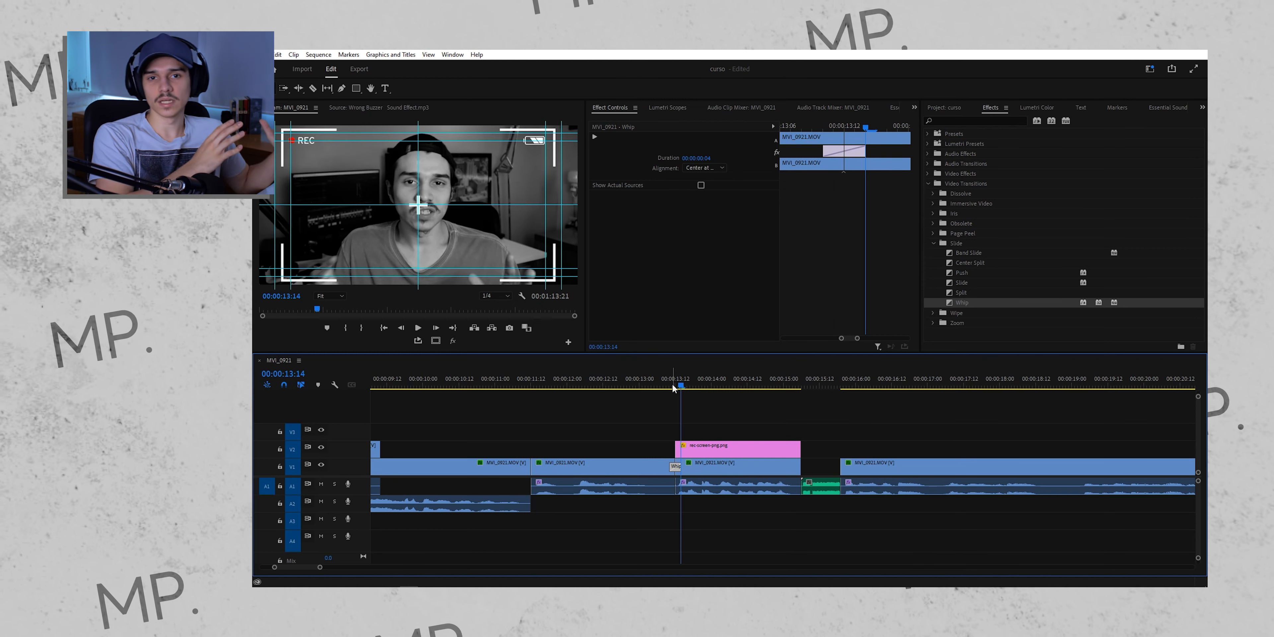
{"action": "key", "text": "Left"}
{"action": "key", "text": "Left"}
{"action": "key", "text": "Left"}
{"action": "key", "text": "Left"}
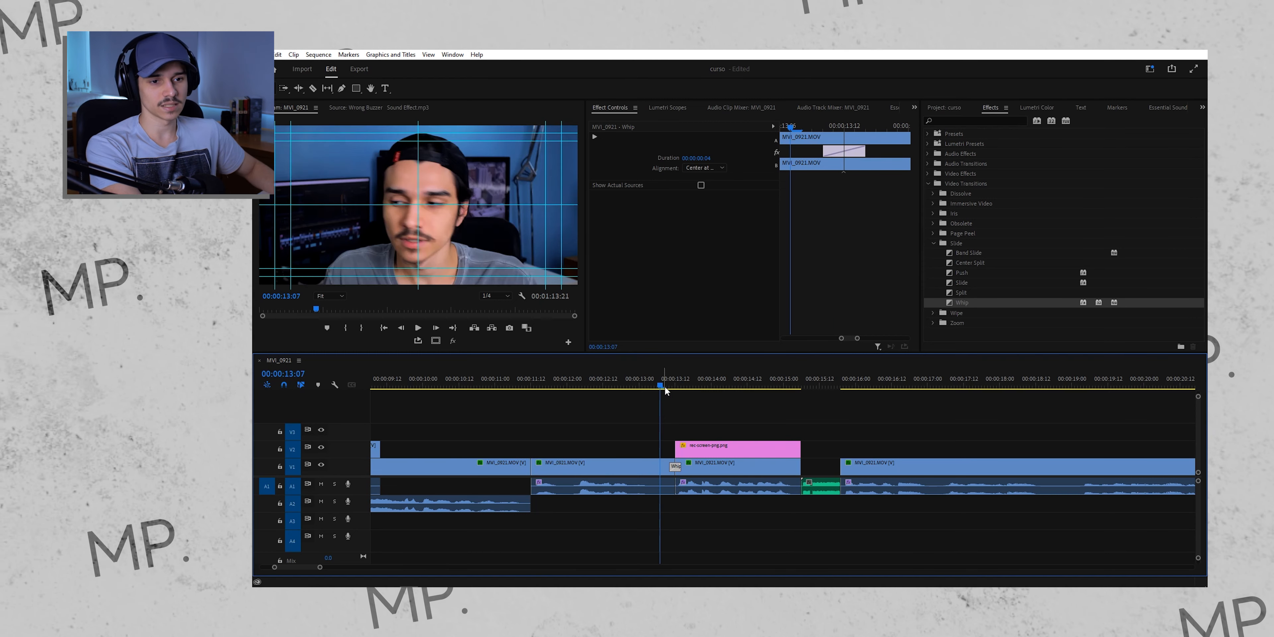
{"action": "key", "text": "Right"}
{"action": "key", "text": "Right"}
{"action": "key", "text": "Right"}
{"action": "key", "text": "Right"}
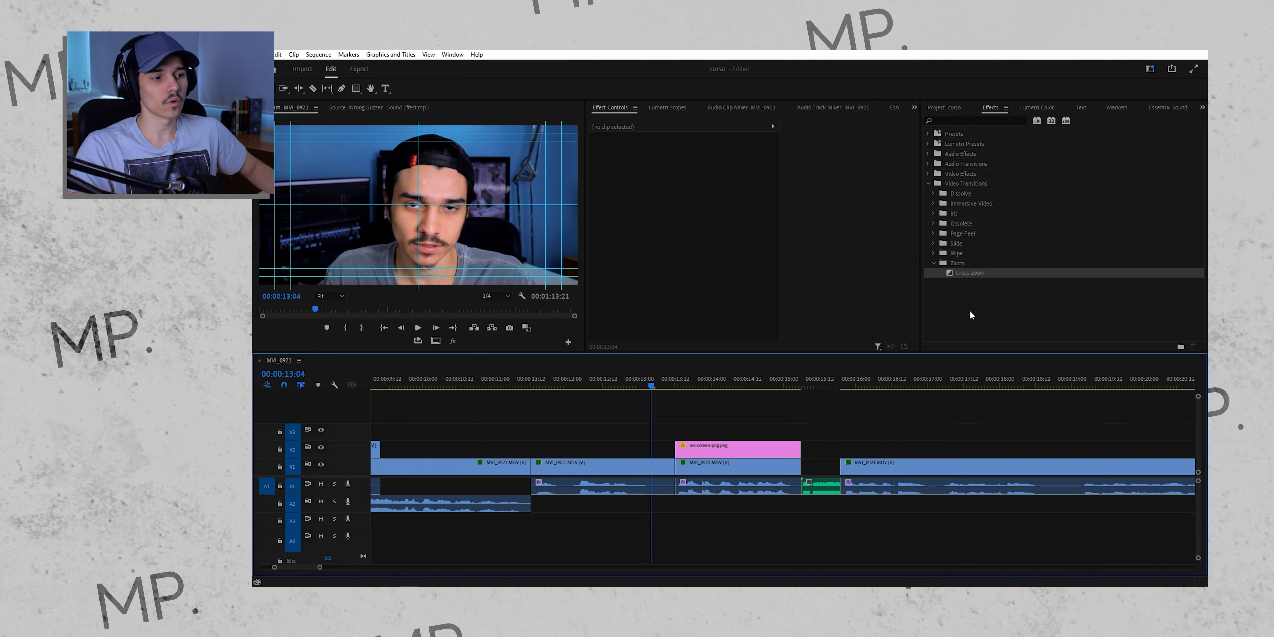
Create a 3840 × 1920, 23.976 fps adjustment layer and place it above the overlay's opening cut, spanning 00:00:13:10 to 00:00:13:15.
{"action": "left_click", "coordinate": [934, 263]}
{"action": "left_click", "coordinate": [929, 184]}
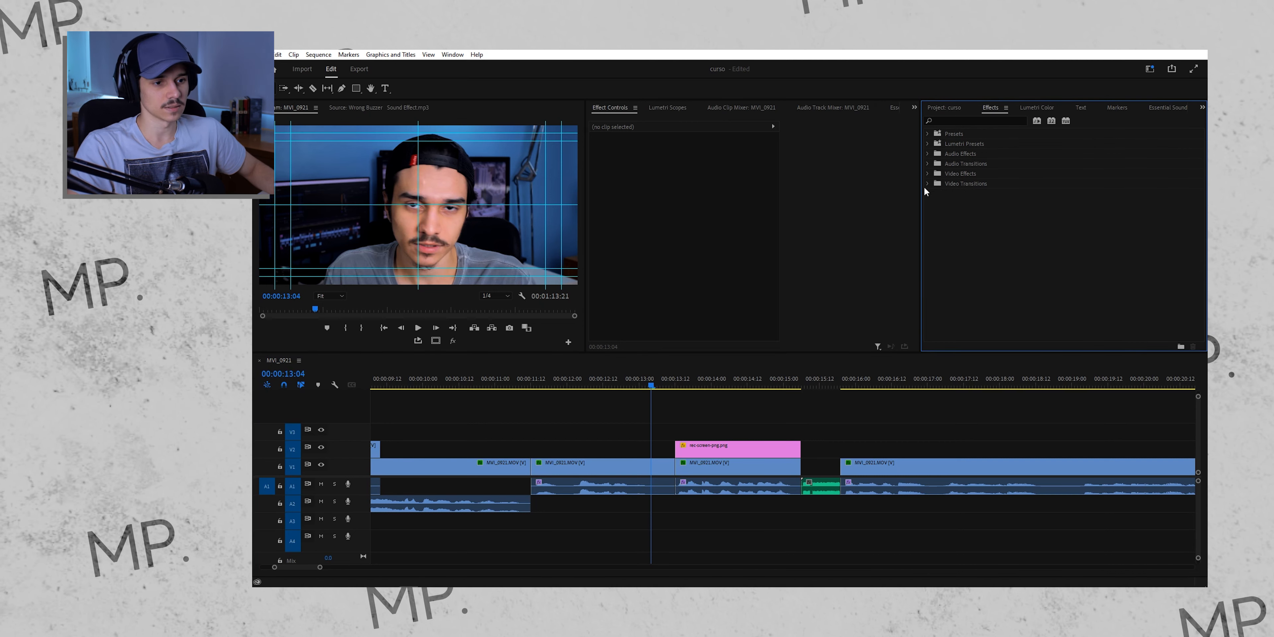
{"action": "left_click", "coordinate": [711, 420]}
{"action": "scroll", "coordinate": [711, 418], "scroll_direction": "down", "scroll_amount": 1}
{"action": "key", "text": "Down"}
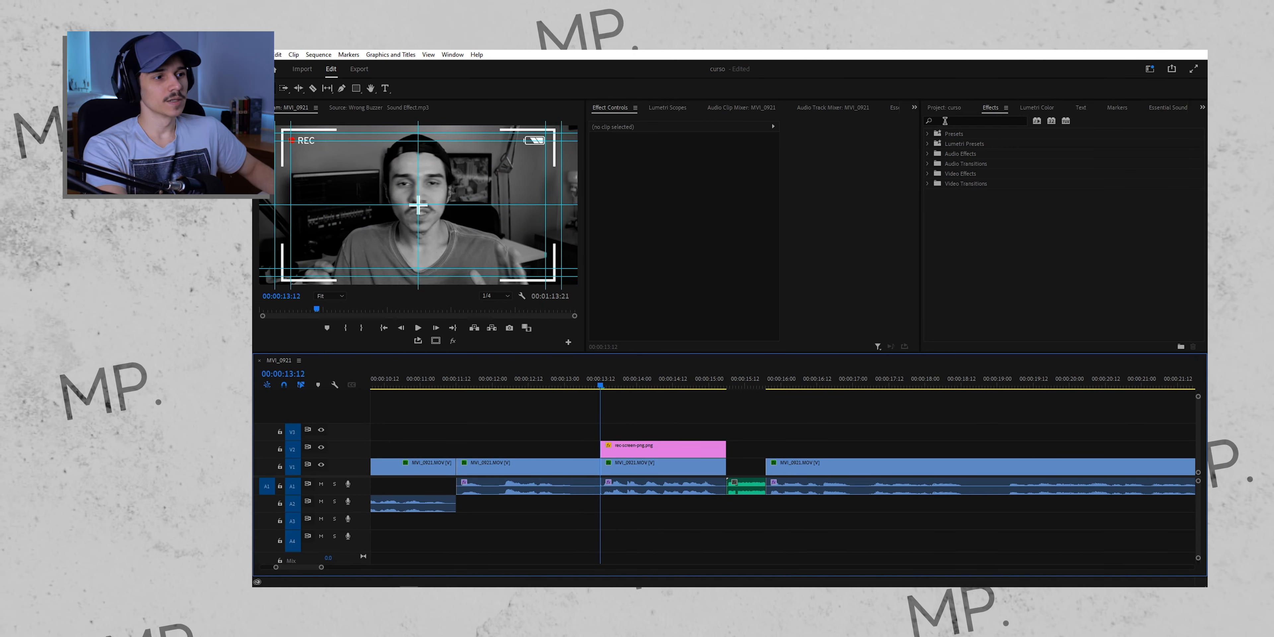
{"action": "left_click", "coordinate": [943, 107]}
{"action": "left_click", "coordinate": [947, 174]}
{"action": "left_click", "coordinate": [1177, 342]}
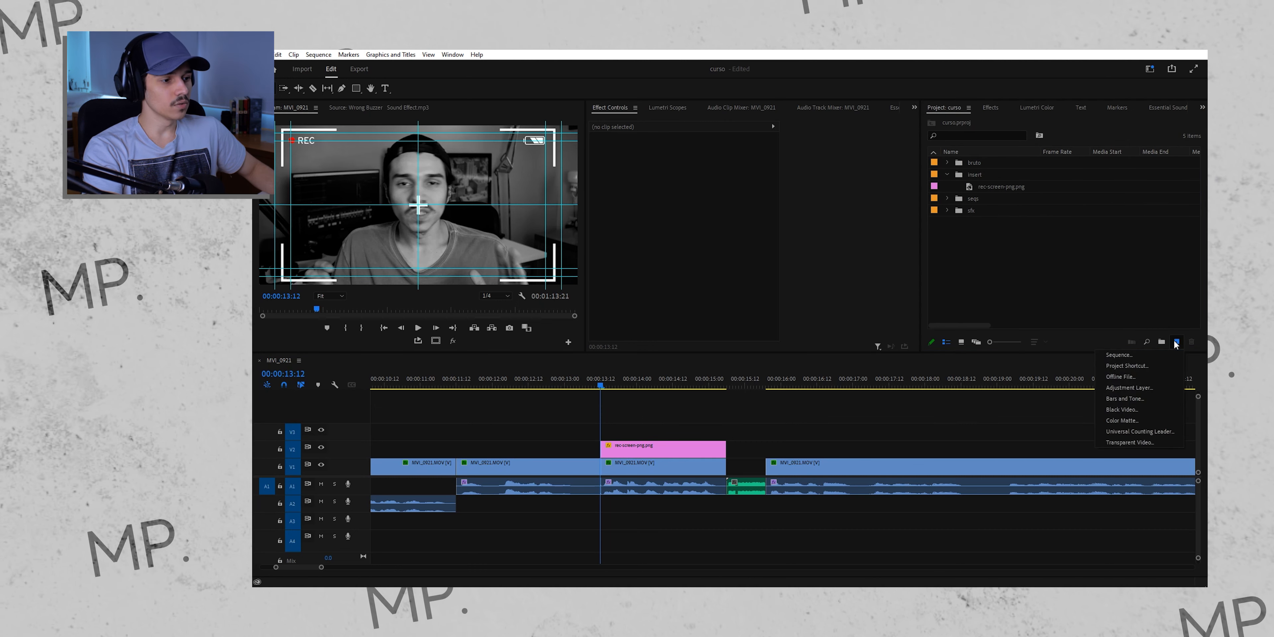
{"action": "left_click", "coordinate": [1151, 386]}
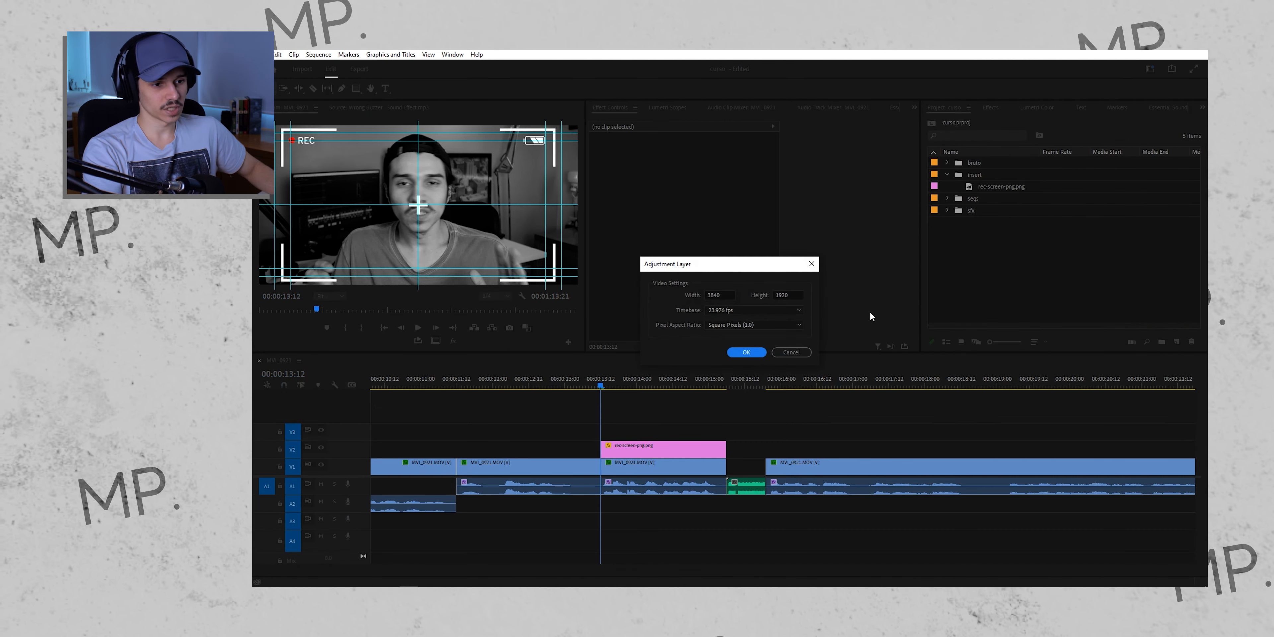
{"action": "left_click", "coordinate": [747, 352]}
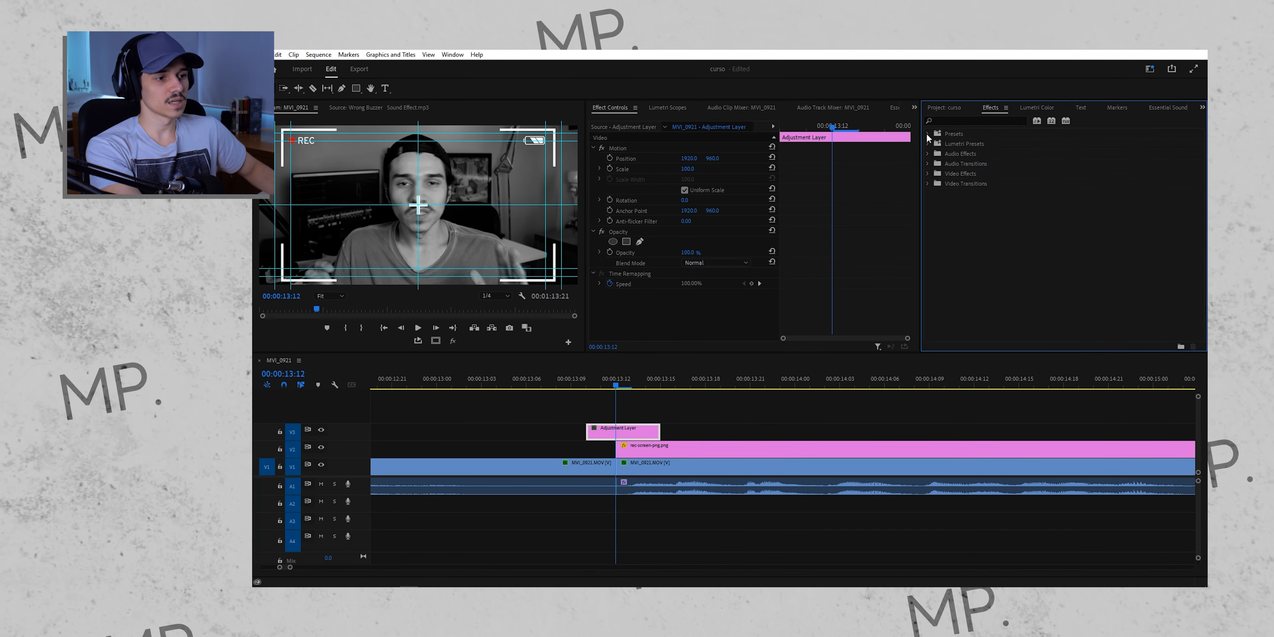
Apply the leftward-whip preset to the adjustment layer and return the playhead to its start at 00:00:13:10.
{"action": "left_click", "coordinate": [928, 135]}
{"action": "left_click_drag", "start_coordinate": [967, 203], "coordinate": [624, 431]}
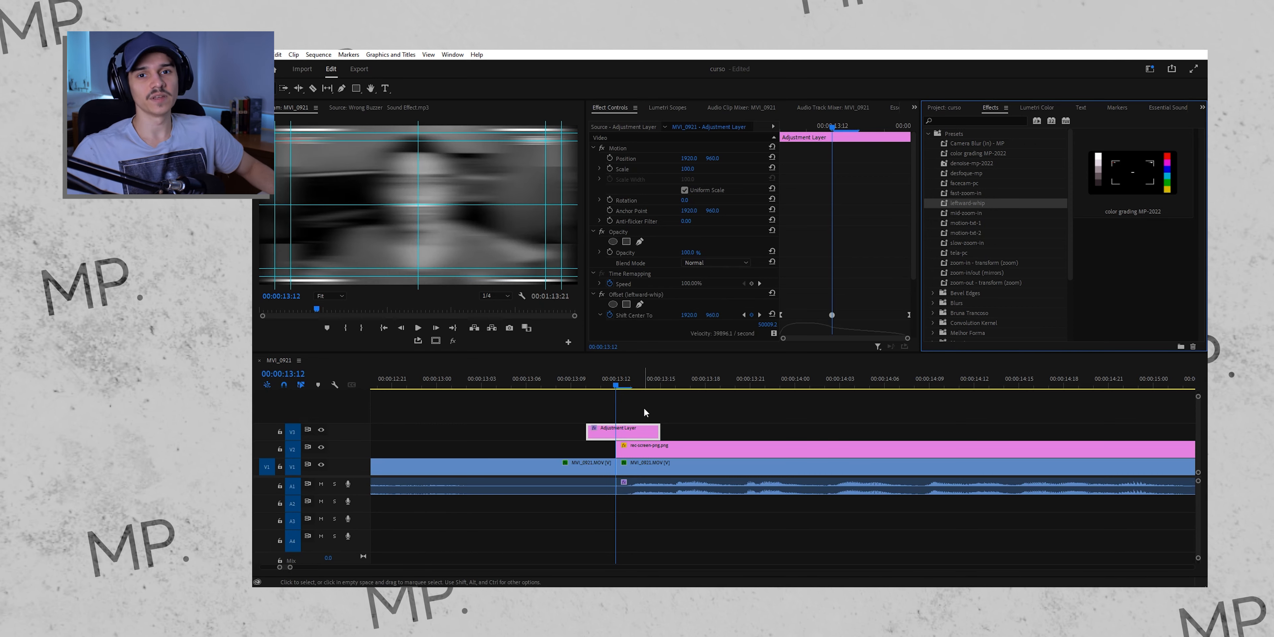
{"action": "left_click", "coordinate": [644, 409]}
{"action": "key", "text": "Up"}
Step frame by frame through the adjustment layer's whip transition and play it across the cut.
{"action": "left_click", "coordinate": [636, 429]}
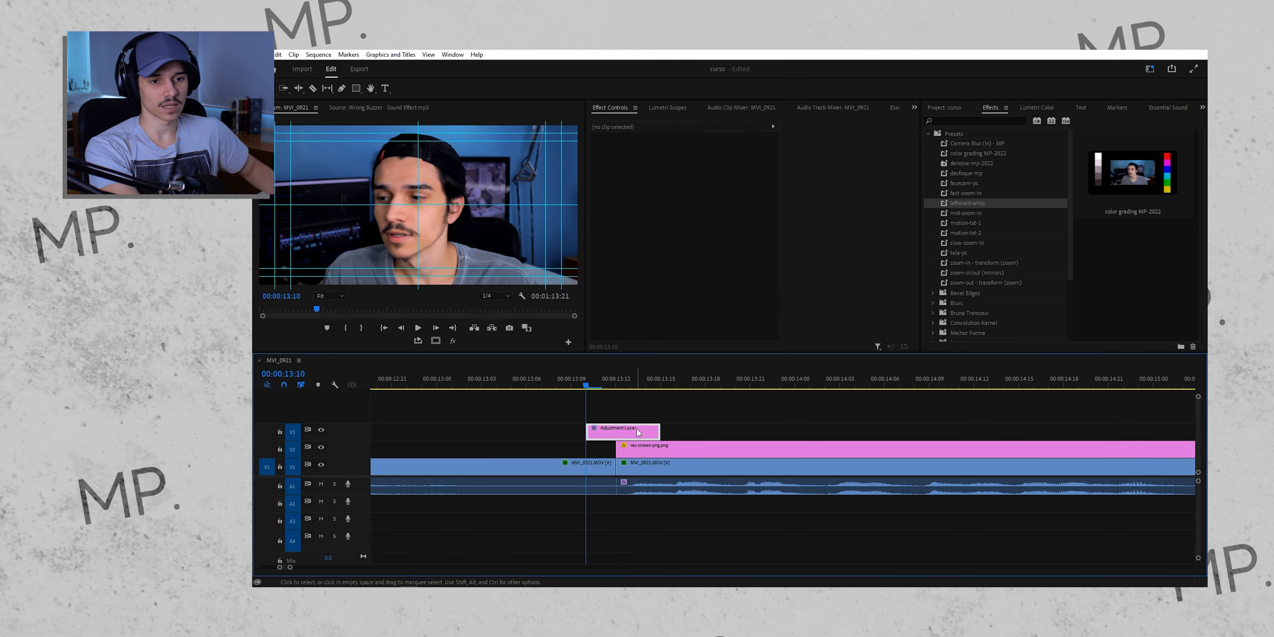
{"action": "key", "text": "Right"}
{"action": "key", "text": "Right"}
{"action": "key", "text": "Right"}
{"action": "key", "text": "Right"}
{"action": "key", "text": "Right"}
{"action": "key", "text": "Right"}
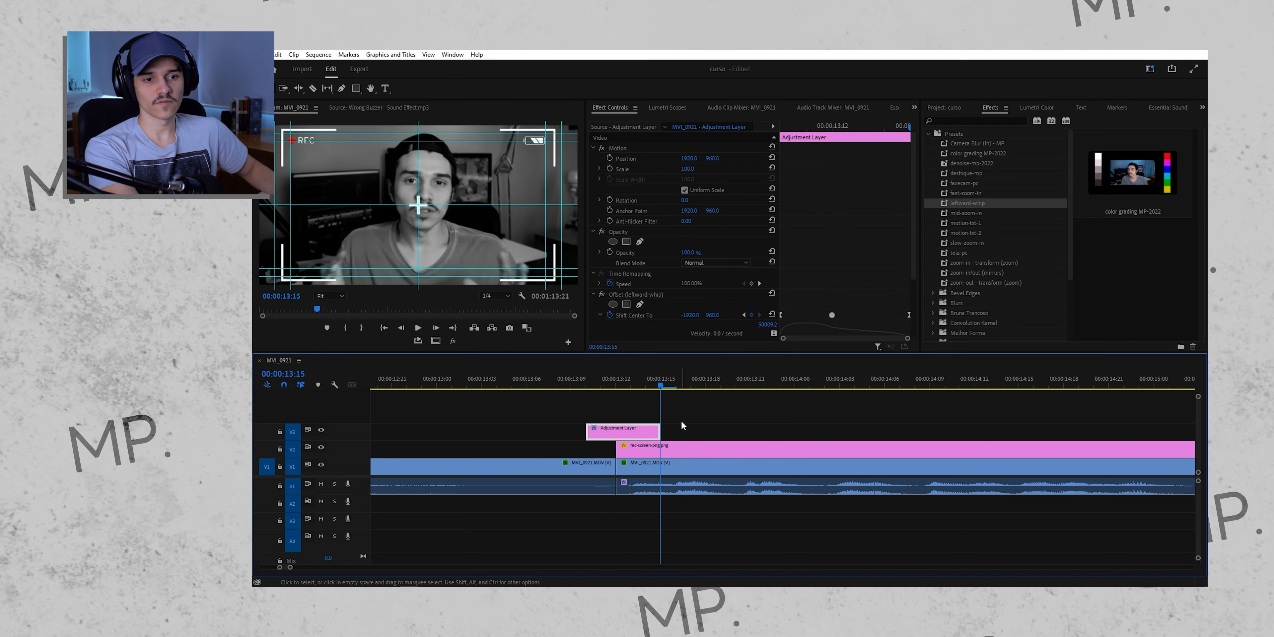
{"action": "left_click", "coordinate": [600, 386]}
{"action": "left_click", "coordinate": [648, 417]}
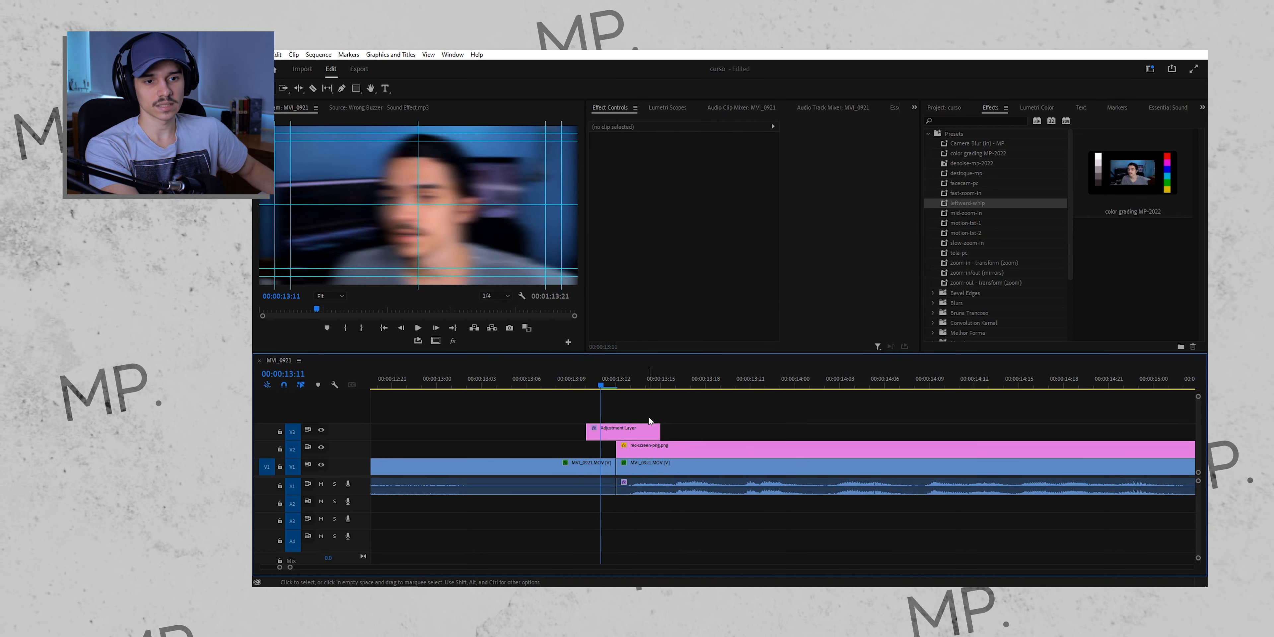
{"action": "key", "text": "space"}
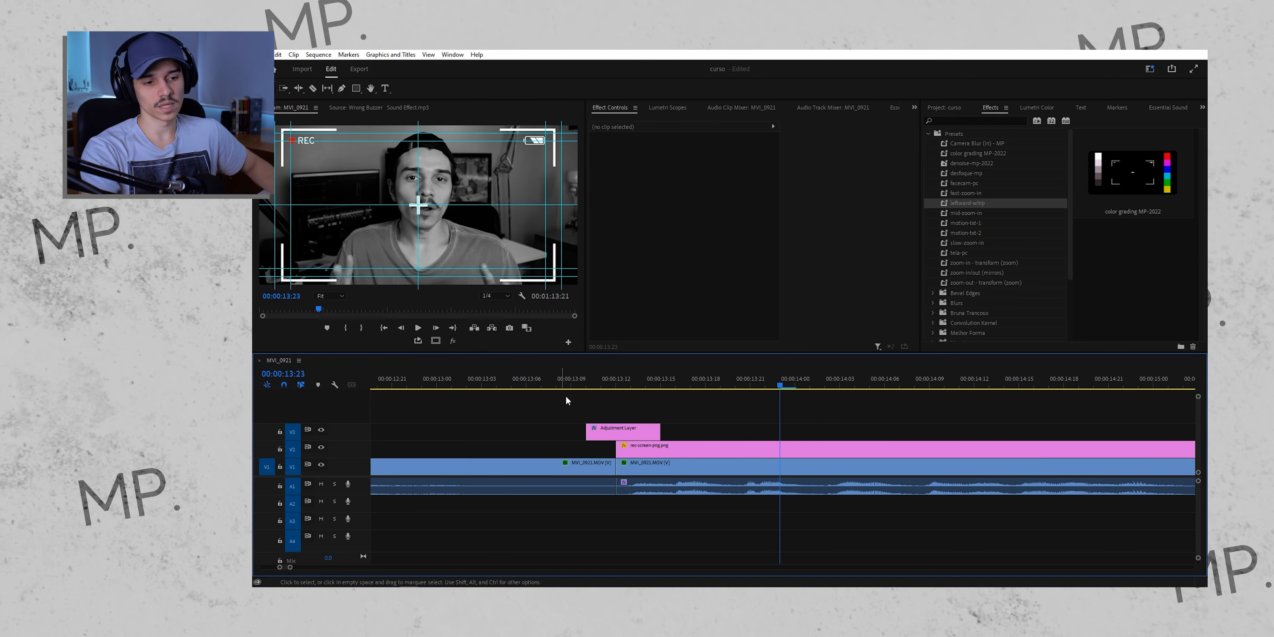
Inspect the preset's Offset and Directional Blur effects, disable Directional Blur, and scrub the Offset movement on its own.
{"action": "left_click", "coordinate": [586, 387]}
{"action": "left_click", "coordinate": [623, 432]}
{"action": "scroll", "coordinate": [748, 226], "scroll_direction": "down", "scroll_amount": 2}
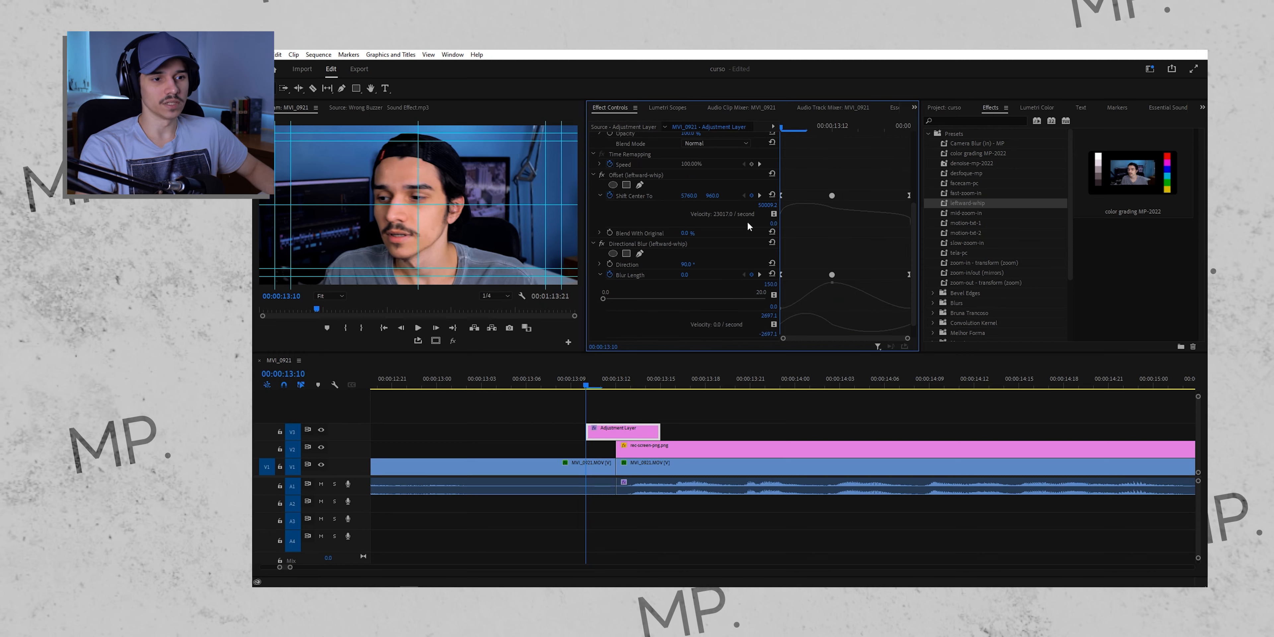
{"action": "left_click", "coordinate": [615, 177]}
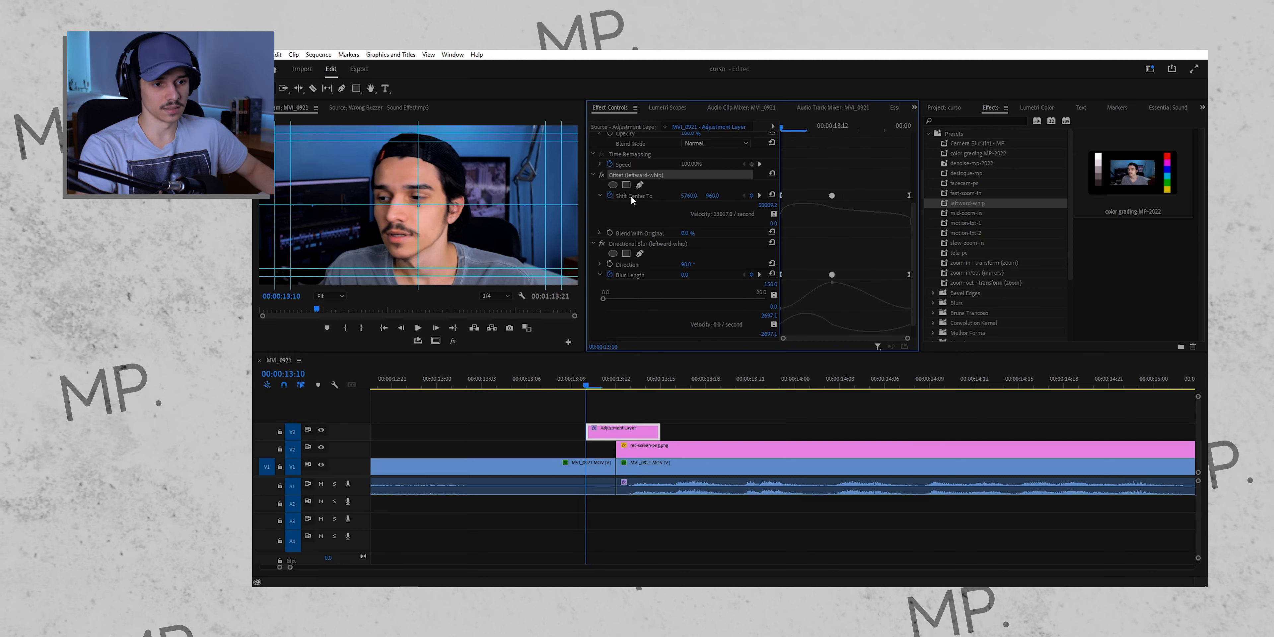
{"action": "left_click", "coordinate": [632, 243]}
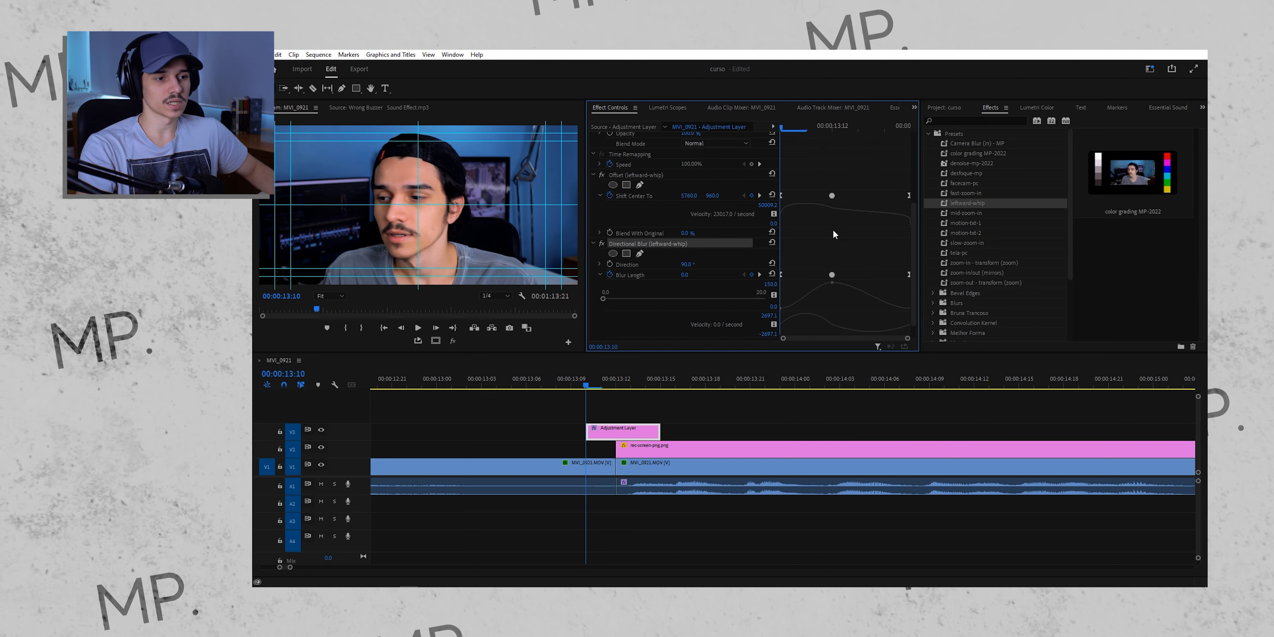
{"action": "scroll", "coordinate": [834, 232], "scroll_direction": "up", "scroll_amount": 2}
{"action": "left_click", "coordinate": [620, 204]}
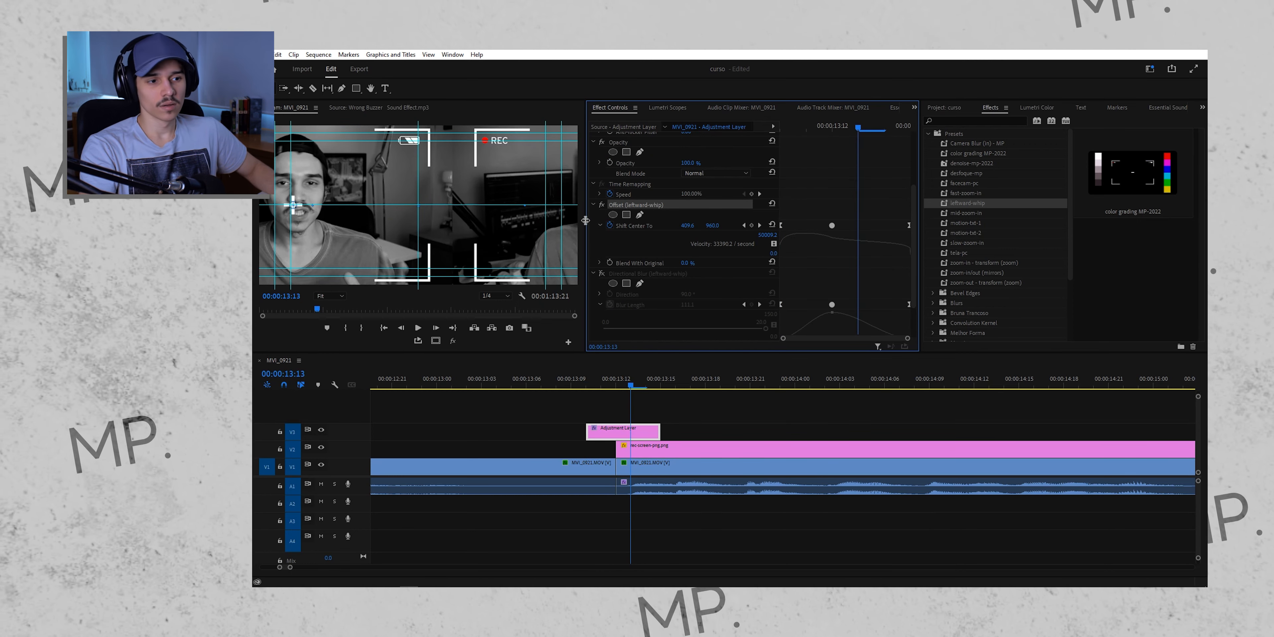
{"action": "left_click_drag", "start_coordinate": [847, 127], "coordinate": [774, 132]}
Try shifting the picture with a Transform effect's Anchor Point in place of Offset, and restore the Offset effect.
{"action": "left_click", "coordinate": [603, 205]}
{"action": "scroll", "coordinate": [775, 229], "scroll_direction": "up", "scroll_amount": 3}
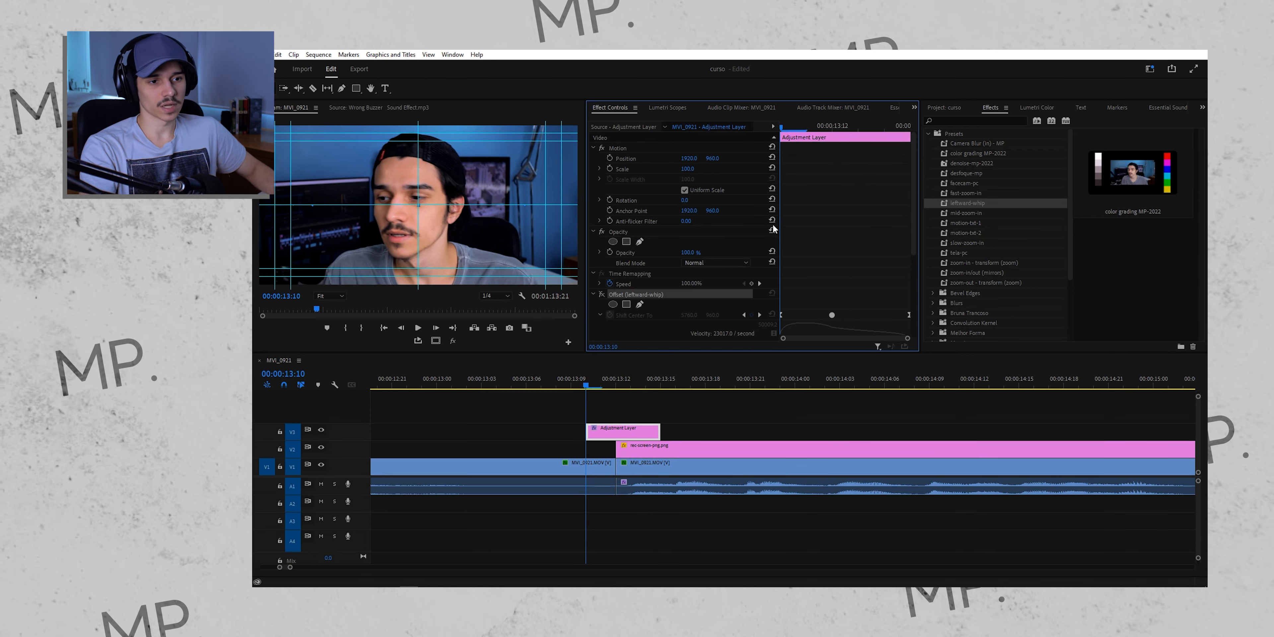
{"action": "left_click", "coordinate": [616, 149]}
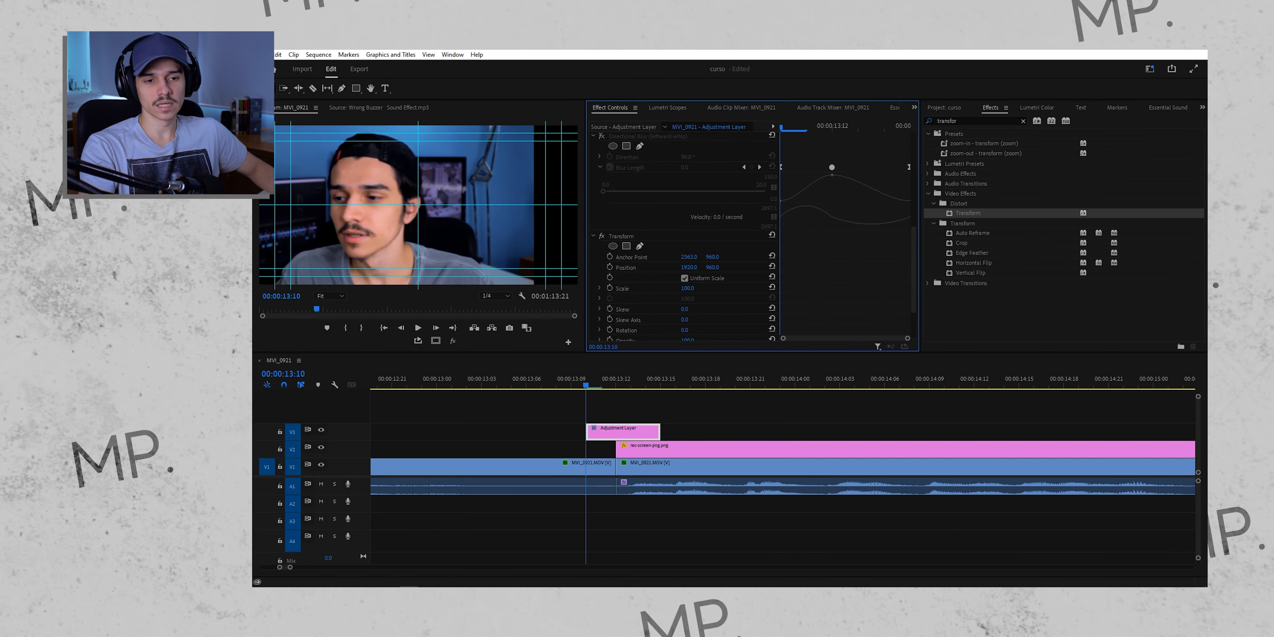
{"action": "mouse_move", "coordinate": [689, 256]}
{"action": "left_mouse_down"}
{"action": "mouse_move", "coordinate": [636, 257]}
{"action": "mouse_move", "coordinate": [693, 257]}
{"action": "left_mouse_up"}
{"action": "scroll", "coordinate": [826, 260], "scroll_direction": "up", "scroll_amount": 2}
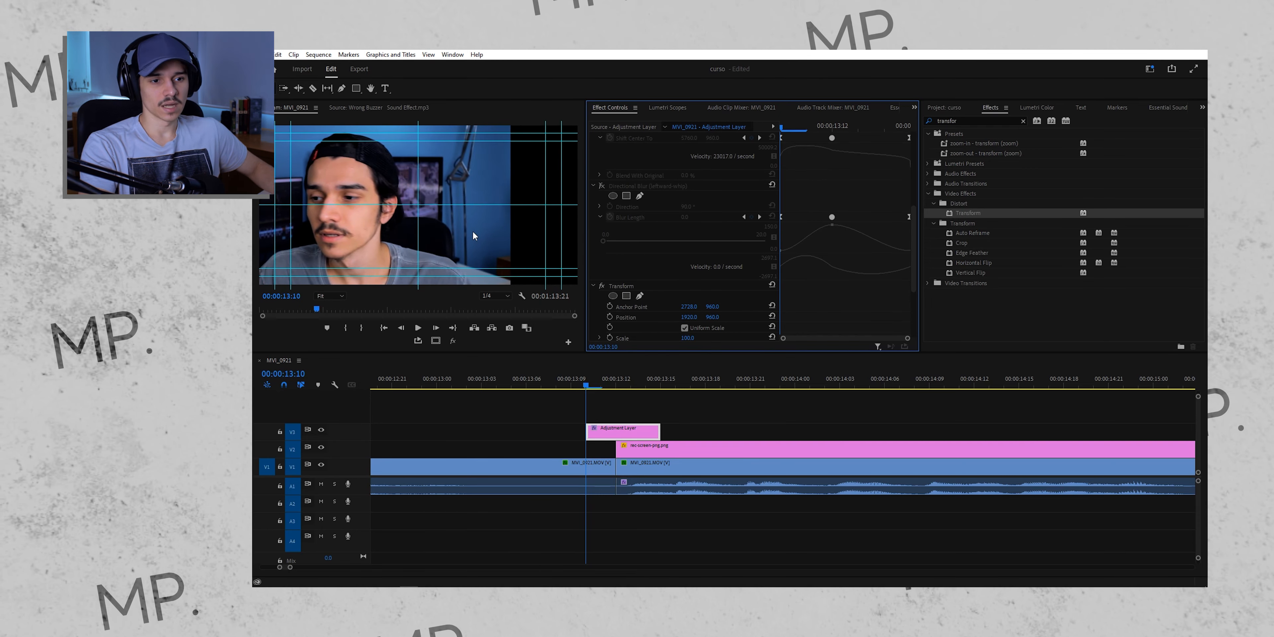
{"action": "left_click", "coordinate": [650, 287]}
{"action": "key", "text": "Delete"}
{"action": "scroll", "coordinate": [779, 237], "scroll_direction": "up", "scroll_amount": 3}
{"action": "left_click", "coordinate": [603, 266]}
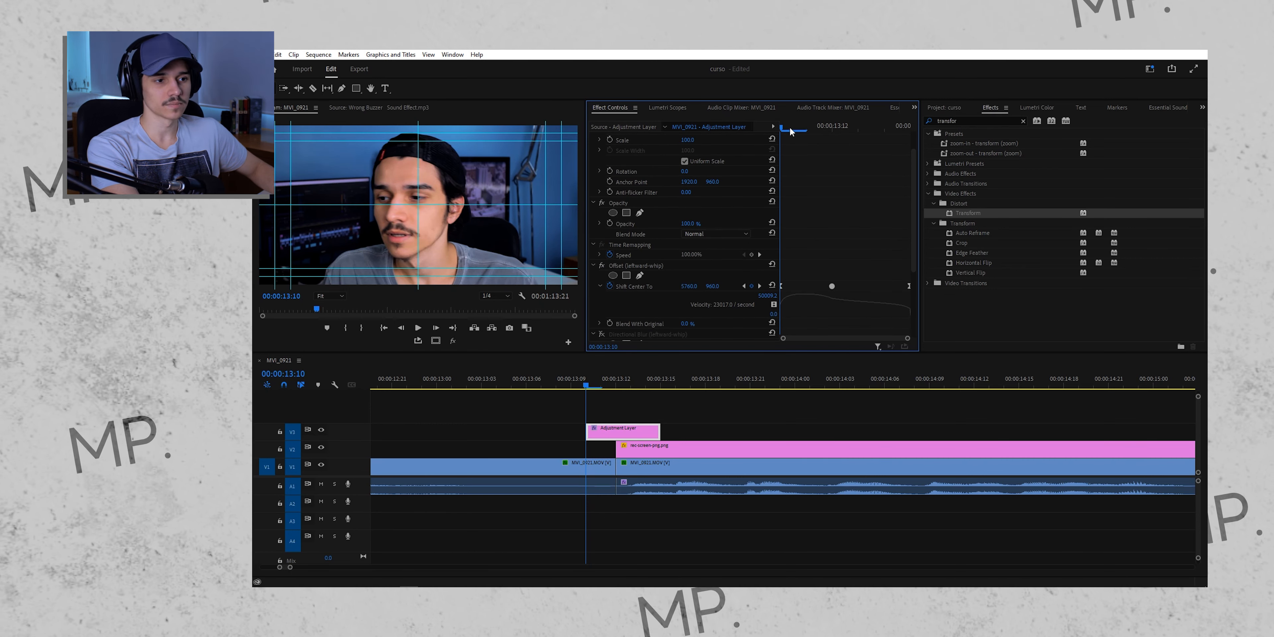
Scrub, step and play through the adjustment layer to examine how Offset moves the picture without Directional Blur.
{"action": "left_click_drag", "start_coordinate": [790, 131], "coordinate": [802, 208]}
{"action": "key", "text": "Right"}
{"action": "key", "text": "Right"}
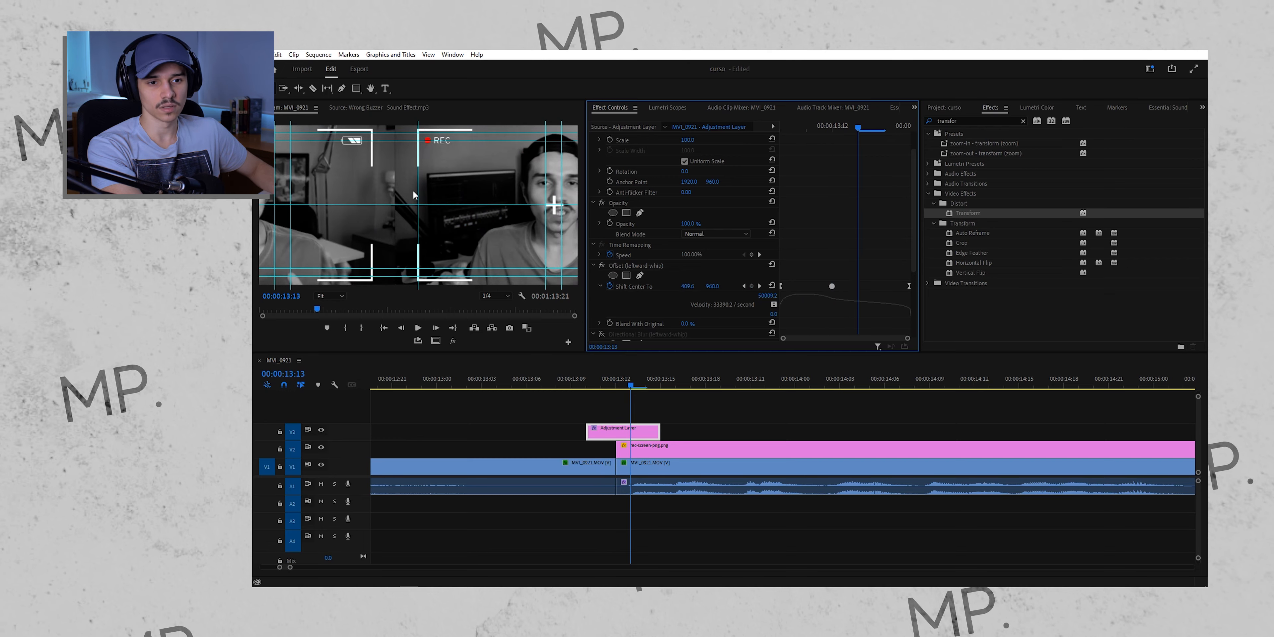
{"action": "scroll", "coordinate": [838, 260], "scroll_direction": "down", "scroll_amount": 3}
{"action": "key", "text": "Left"}
{"action": "key", "text": "Left"}
{"action": "key", "text": "Left"}
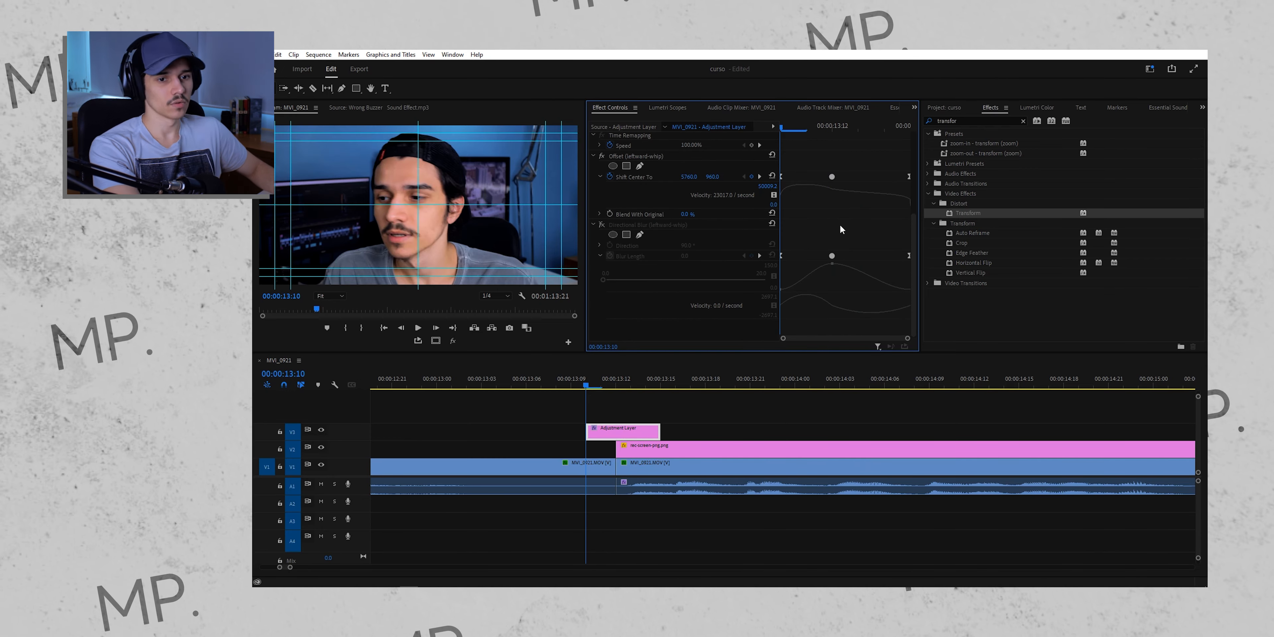
{"action": "key", "text": "space"}
{"action": "key", "text": "space"}
{"action": "left_click", "coordinate": [798, 127]}
{"action": "key", "text": "space"}
{"action": "key", "text": "space"}
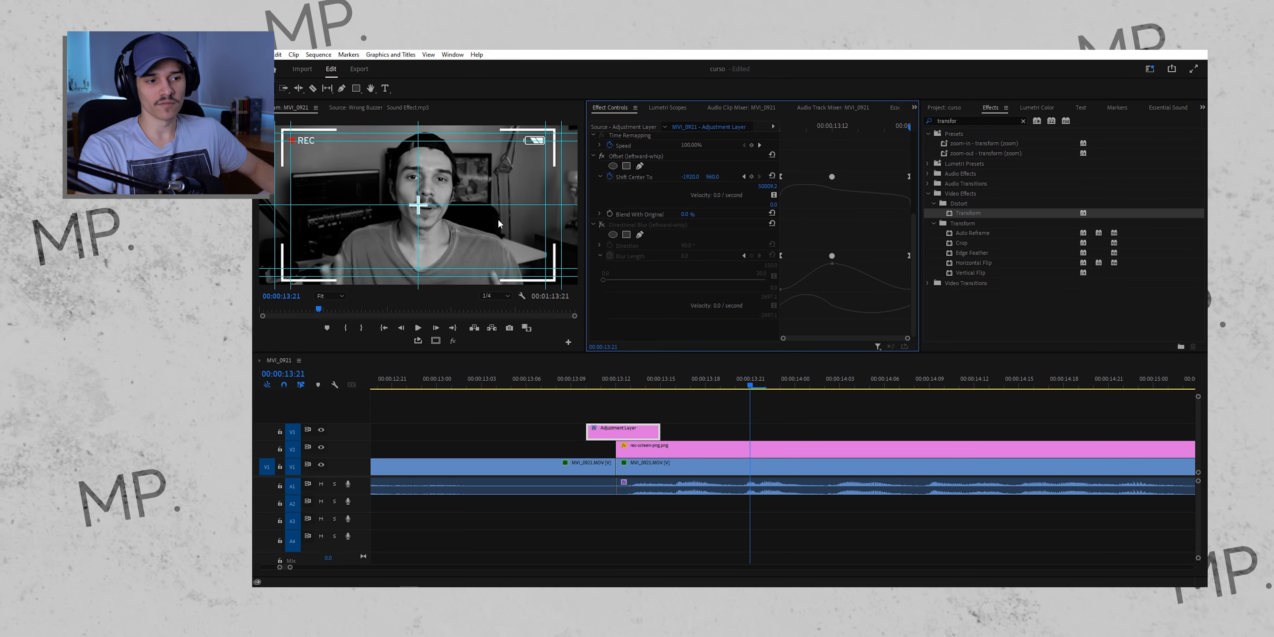
Re-enable Directional Blur on the whip adjustment layer, step through its Blur Length keyframes, and save the project.
{"action": "left_click", "coordinate": [602, 225]}
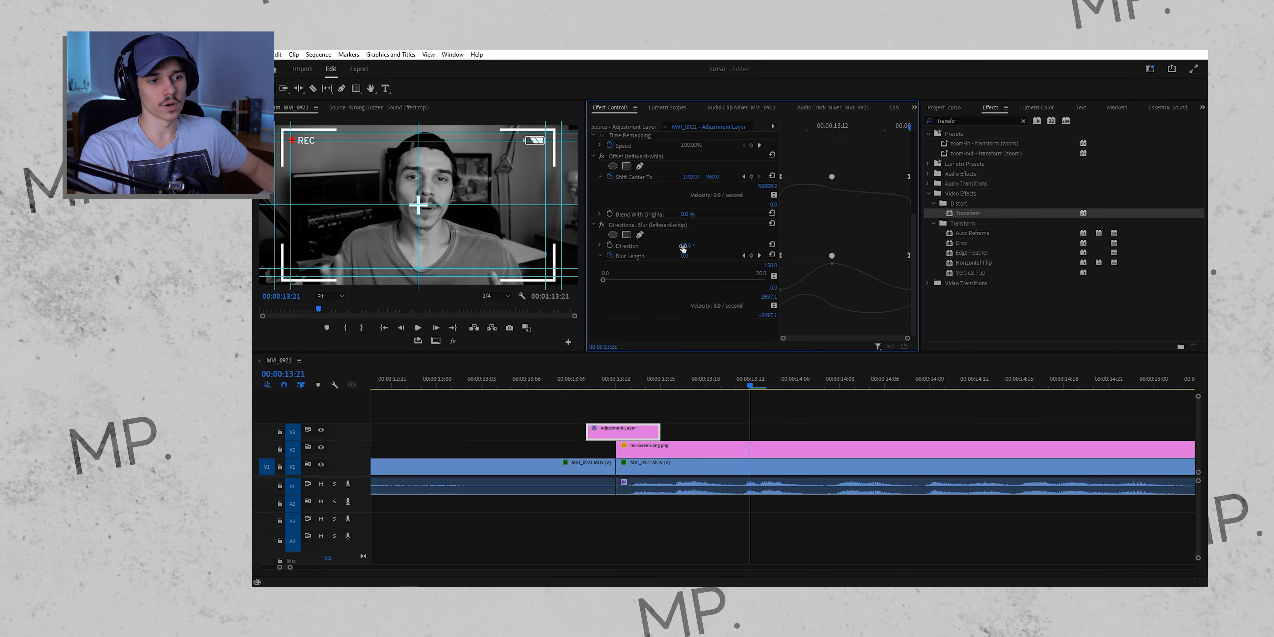
{"action": "left_click_drag", "start_coordinate": [847, 125], "coordinate": [757, 166]}
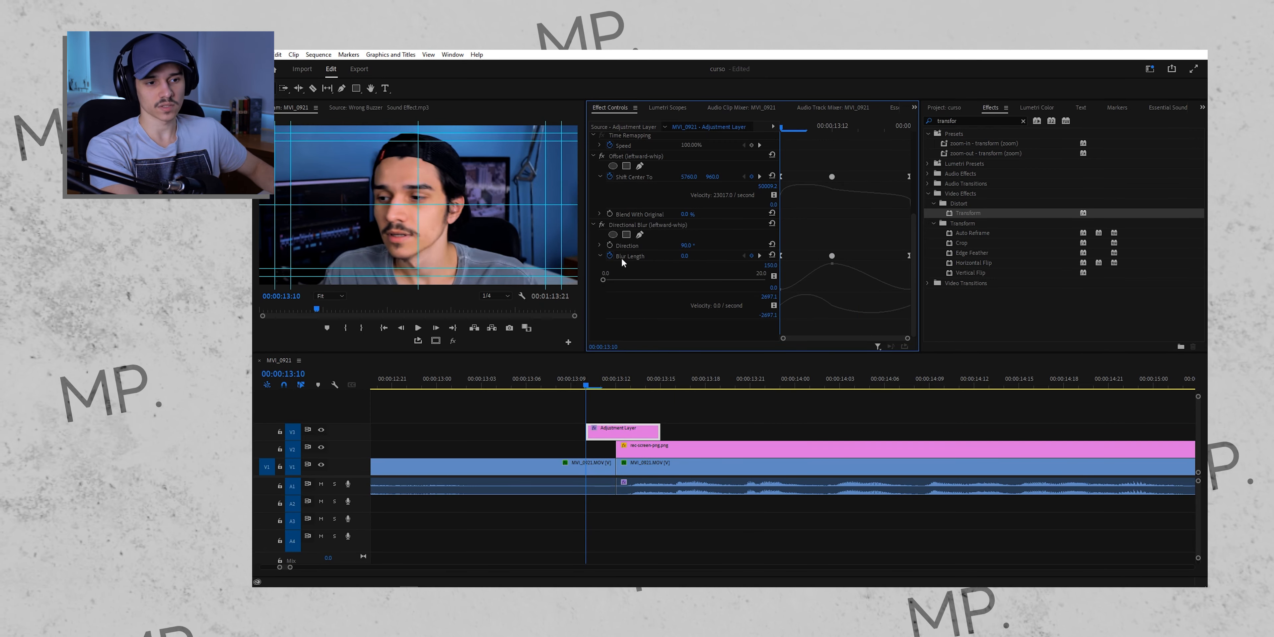
{"action": "key", "text": "Right"}
{"action": "key", "text": "Right"}
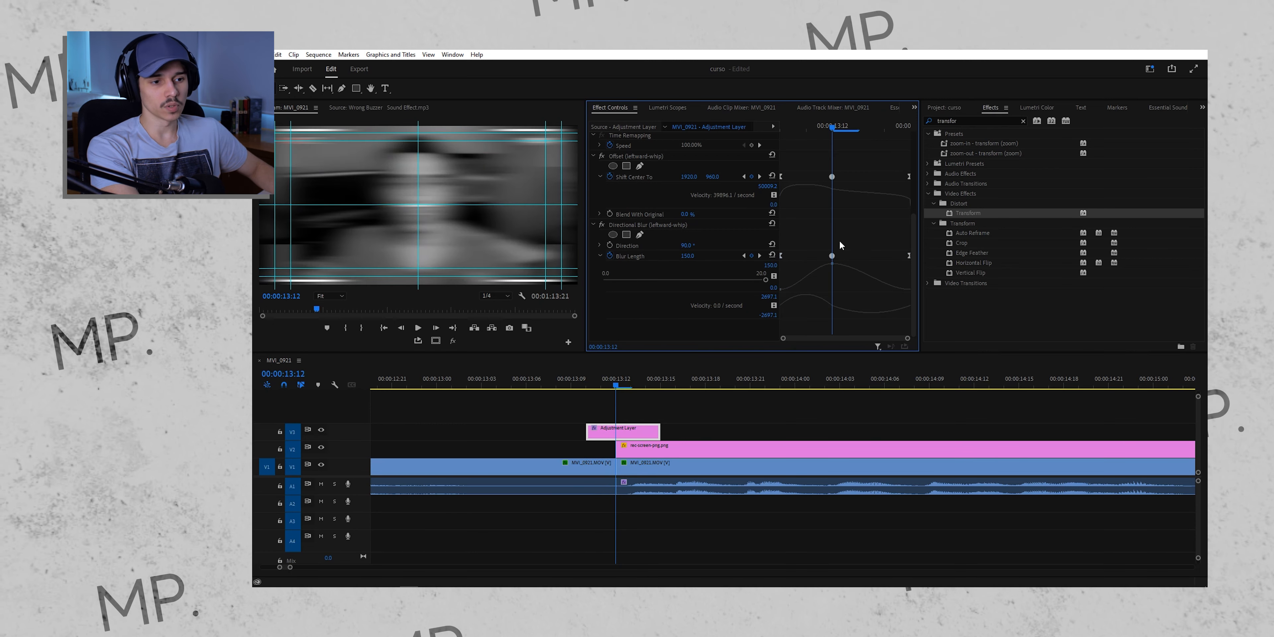
{"action": "left_click", "coordinate": [832, 255]}
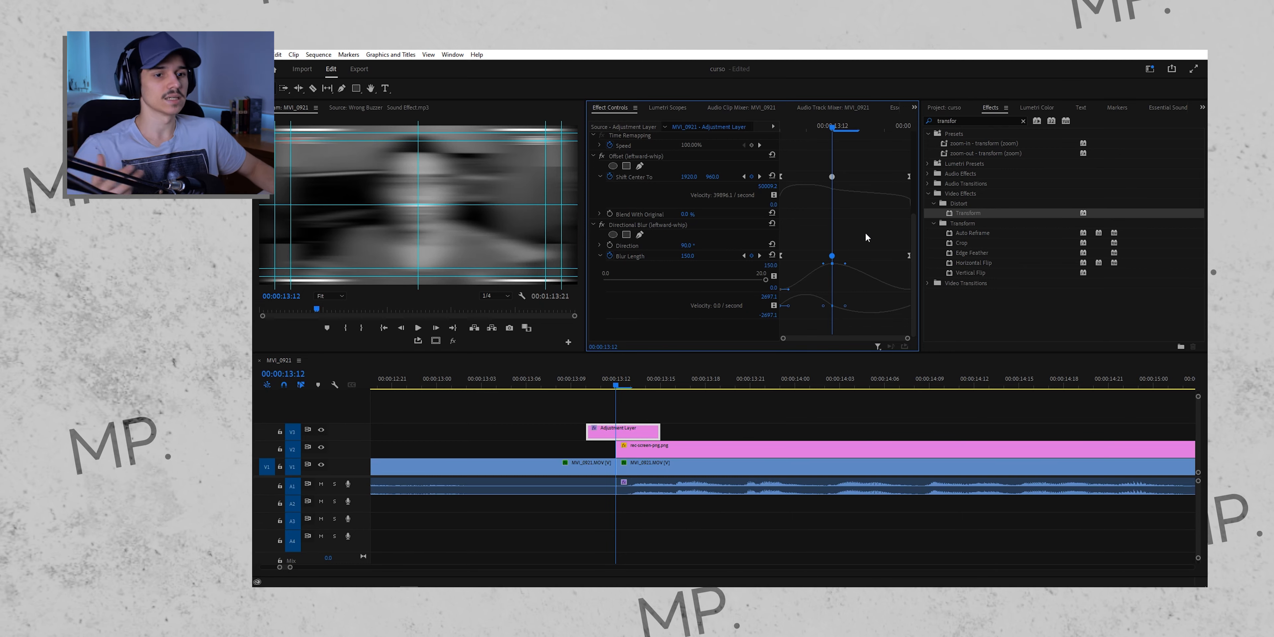
{"action": "key", "text": "ctrl+s"}
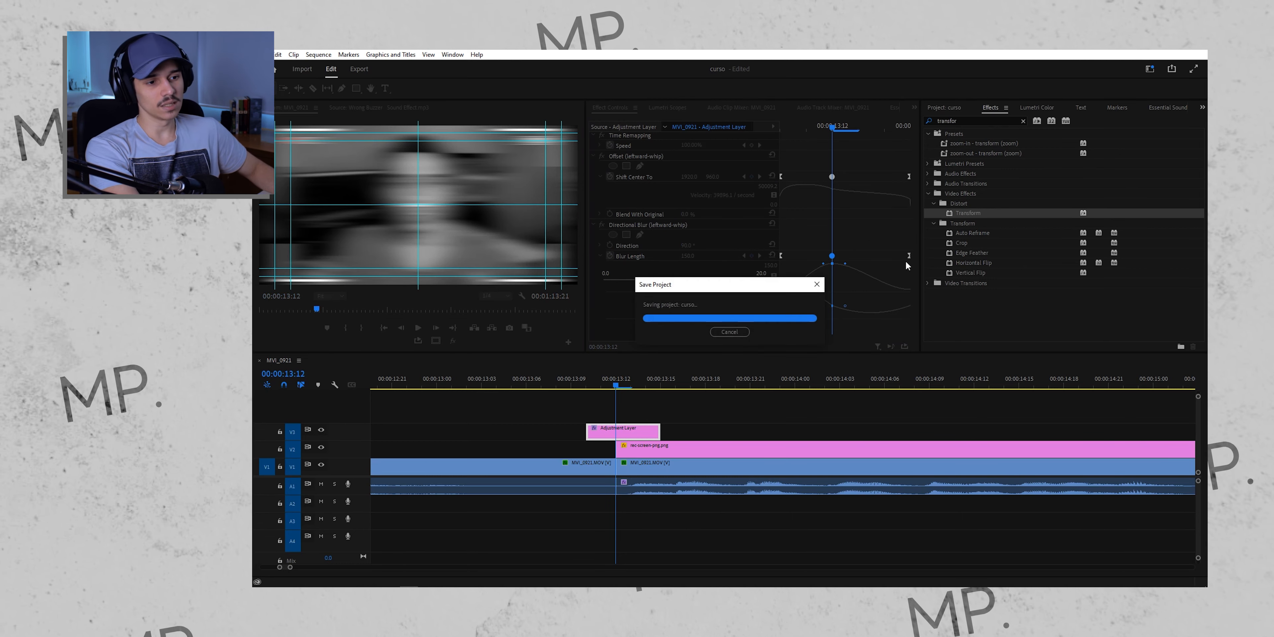
{"action": "key", "text": "Right"}
{"action": "key", "text": "Right"}
{"action": "key", "text": "Right"}
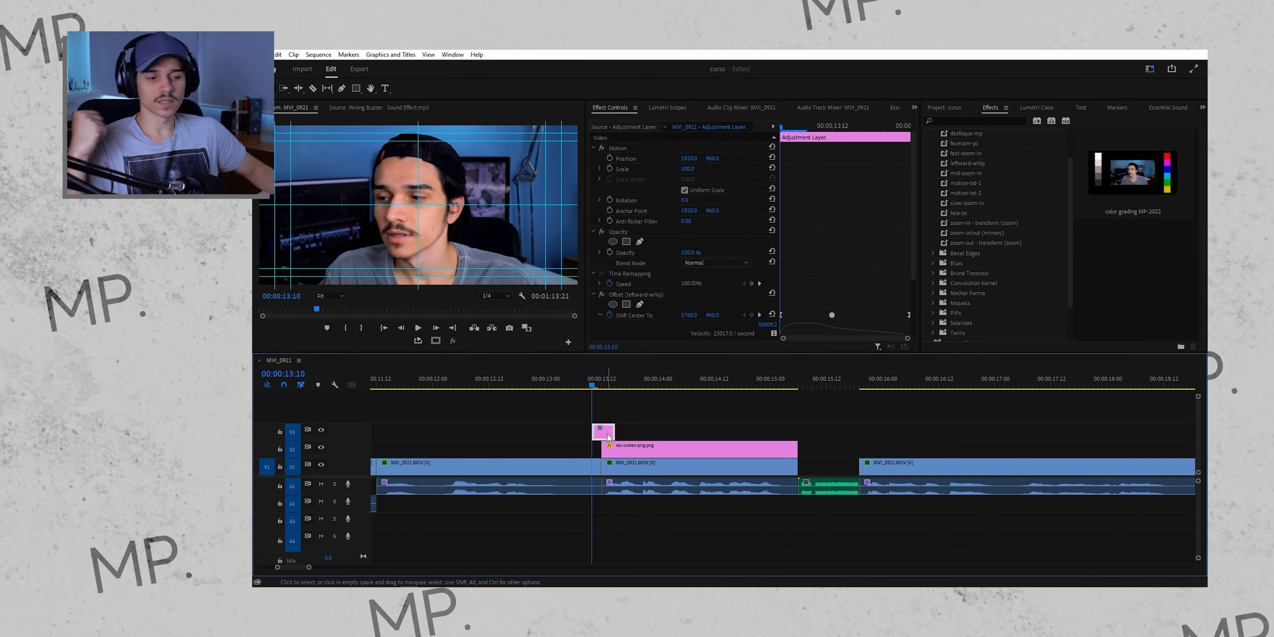
Place end-screen.mov on V1 at 00:01:13:21 and lay an adjustment layer on V2 above its start.
{"action": "scroll", "coordinate": [807, 424], "scroll_direction": "down", "scroll_amount": 5}
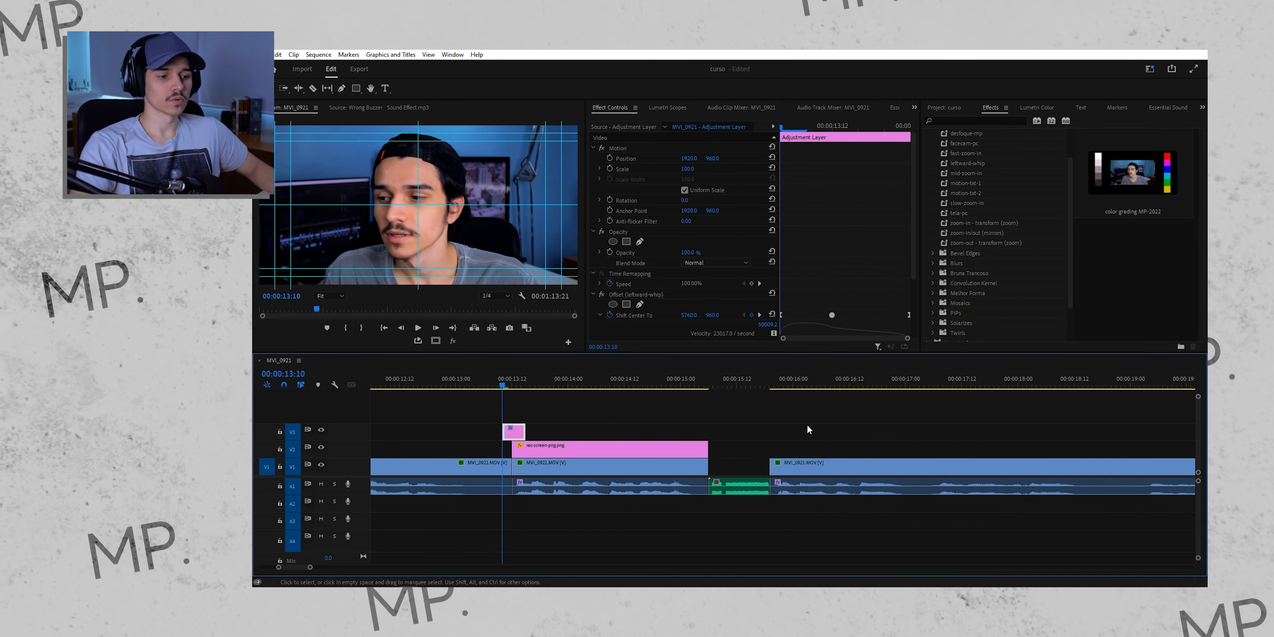
{"action": "scroll", "coordinate": [808, 424], "scroll_direction": "down", "scroll_amount": 10}
{"action": "scroll", "coordinate": [807, 424], "scroll_direction": "down", "scroll_amount": 3}
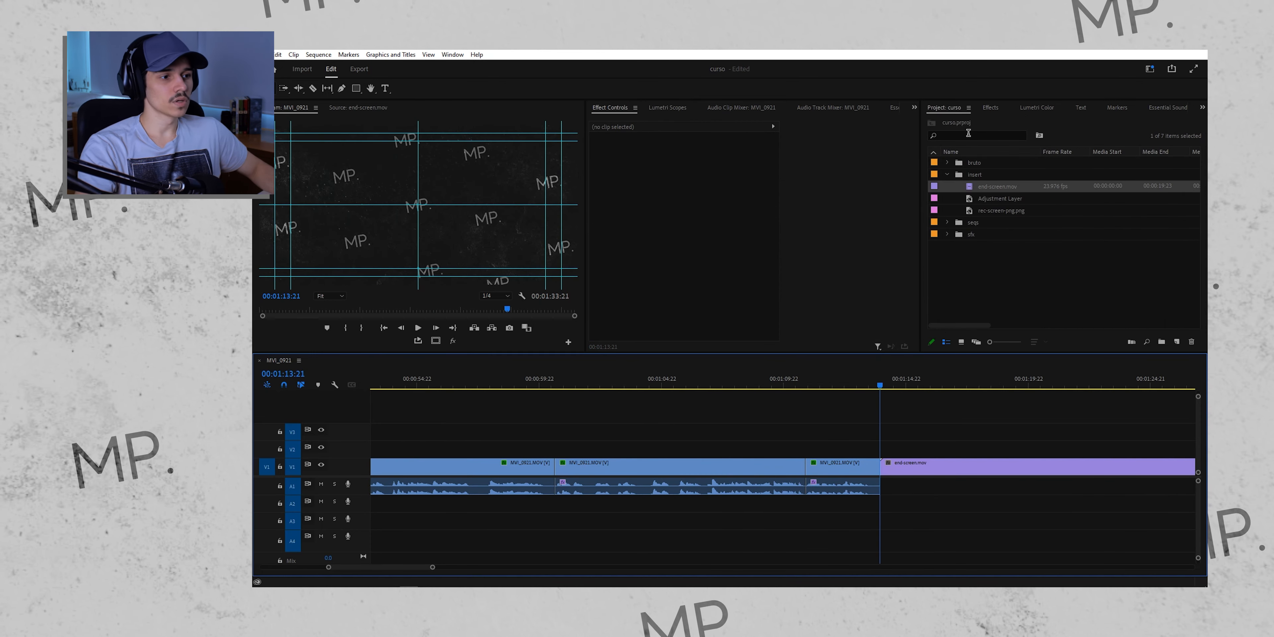
{"action": "left_click", "coordinate": [970, 200]}
{"action": "left_click_drag", "start_coordinate": [892, 372], "coordinate": [886, 448]}
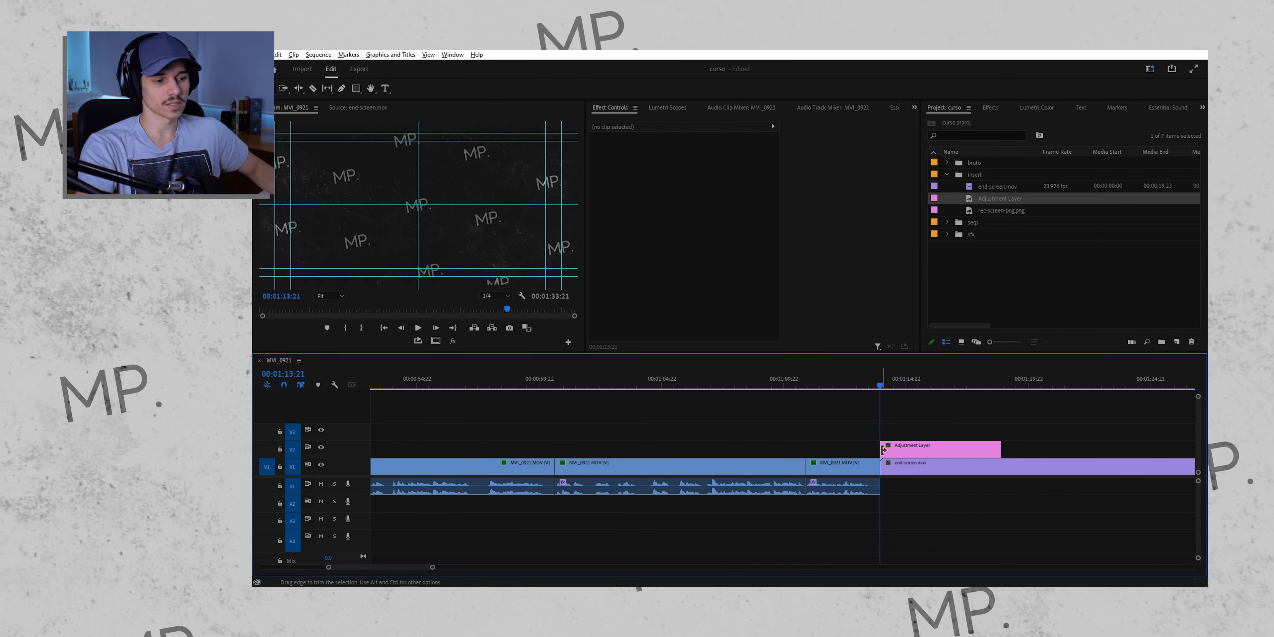
Cut the adjustment layer three frames after its start, at 00:01:14:00, and delete the remainder.
{"action": "key", "text": "equal"}
{"action": "key", "text": "equal"}
{"action": "key", "text": "equal"}
{"action": "key", "text": "Right"}
{"action": "key", "text": "Right"}
{"action": "key", "text": "Right"}
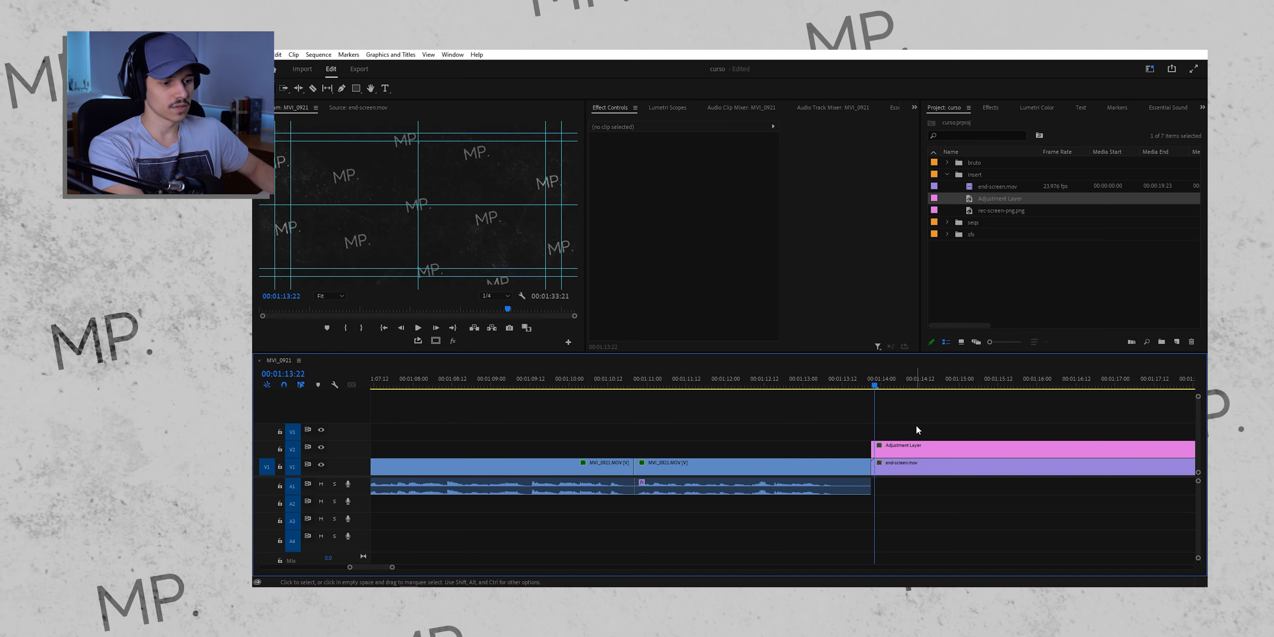
{"action": "key", "text": "c"}
{"action": "left_click", "coordinate": [884, 454]}
{"action": "key", "text": "v"}
{"action": "left_click", "coordinate": [884, 451]}
{"action": "key", "text": "Delete"}
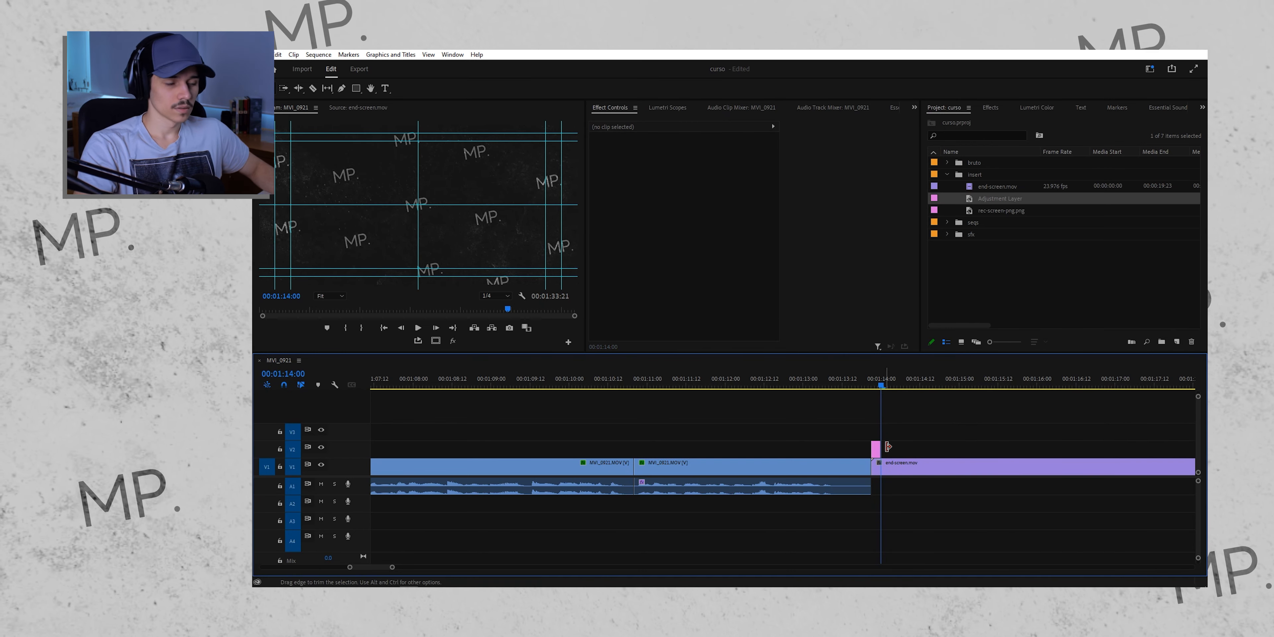
Add a V3 adjustment layer from 00:01:13:19 to 00:01:14:00 with the zoom-in transform preset, and put the zoom-in/out (mirrors) preset on the V2 layer.
{"action": "left_click_drag", "start_coordinate": [1000, 199], "coordinate": [865, 436]}
{"action": "key", "text": "shift+Left"}
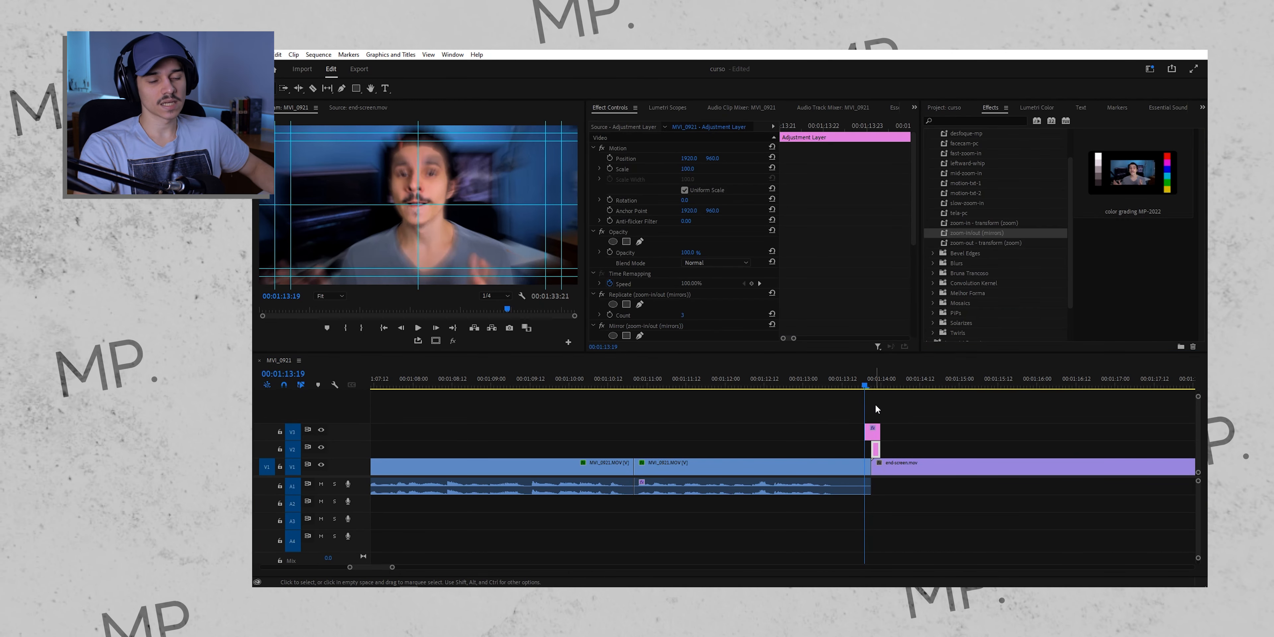
{"action": "left_click", "coordinate": [875, 404]}
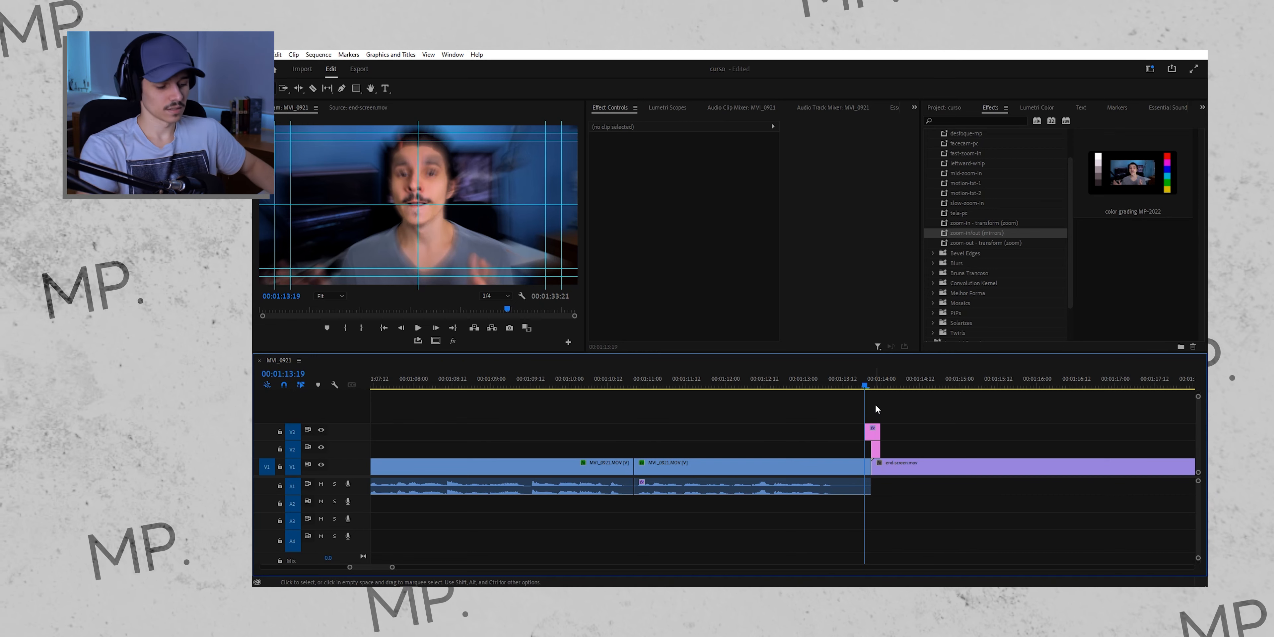
Inspect the V3 layer's zoom-in Transform effect, checking its Scale keyframes and Shutter Angle.
{"action": "left_click", "coordinate": [873, 431]}
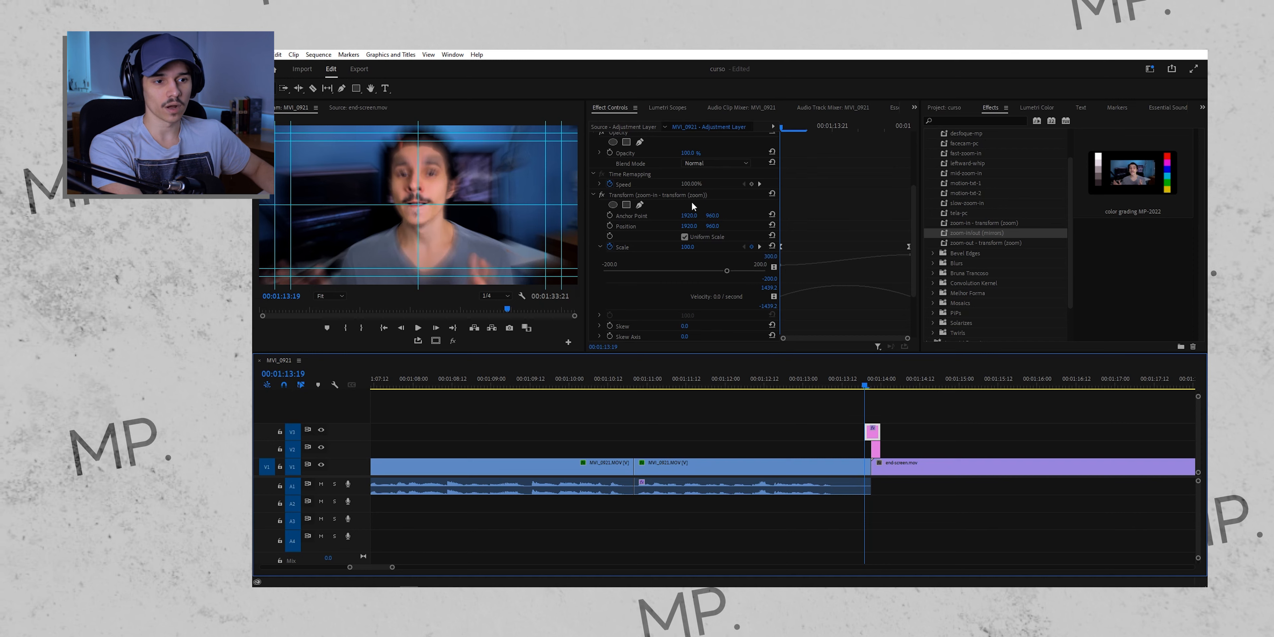
{"action": "scroll", "coordinate": [692, 201], "scroll_direction": "down", "scroll_amount": 2}
{"action": "left_click", "coordinate": [670, 195]}
{"action": "scroll", "coordinate": [810, 216], "scroll_direction": "down", "scroll_amount": 1}
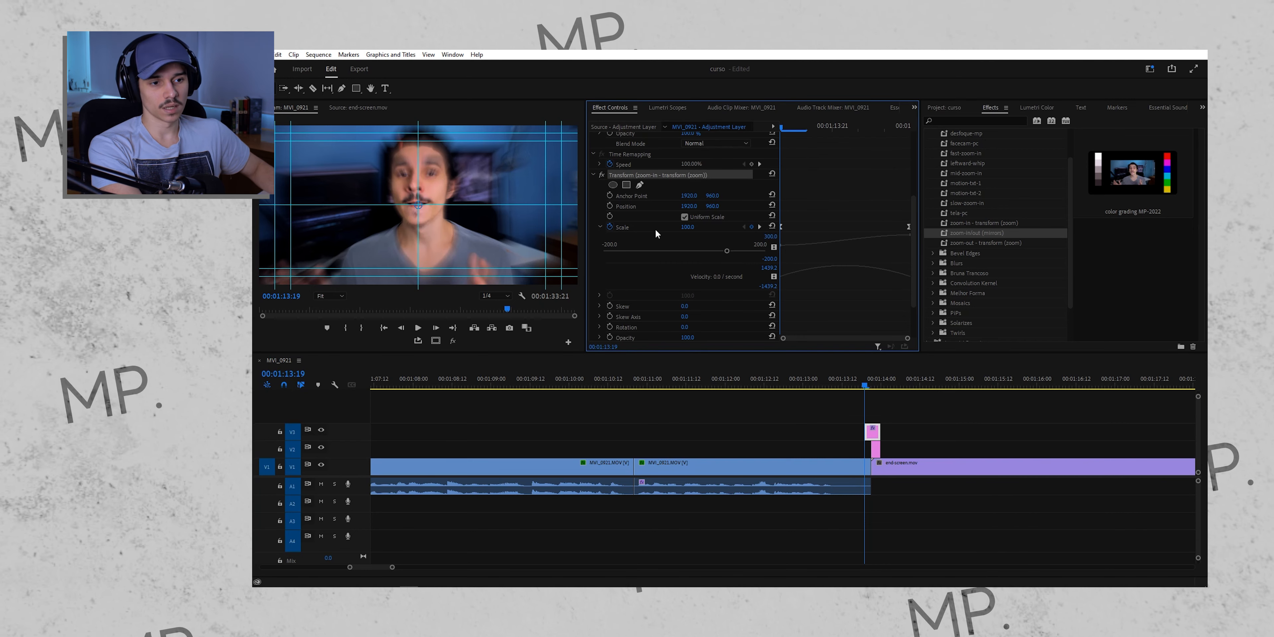
{"action": "left_click", "coordinate": [760, 227]}
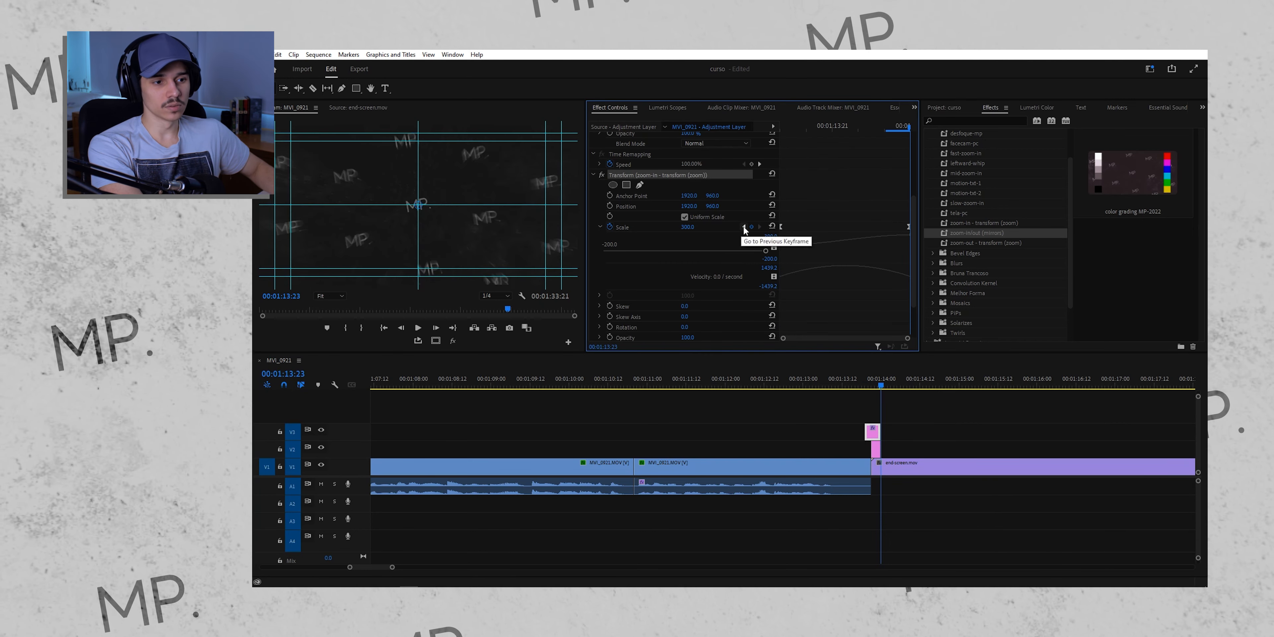
{"action": "key", "text": "Left"}
{"action": "key", "text": "Left"}
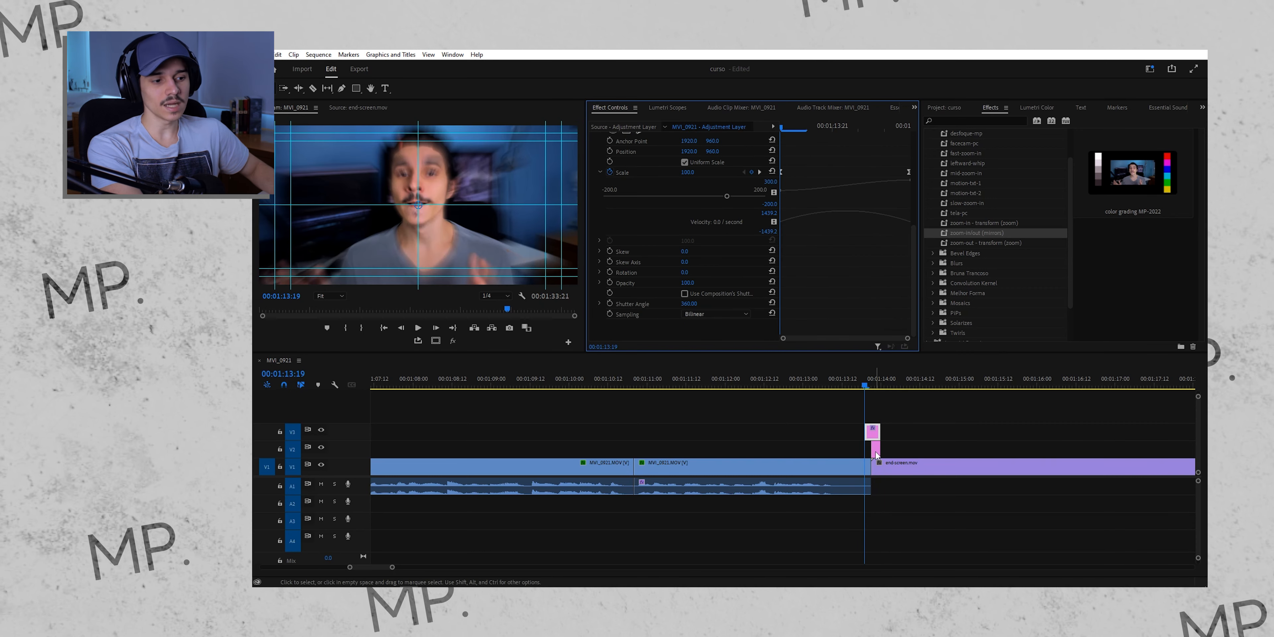
Hide the V2 mirror layer and step frame by frame across the cut to examine the zoom without mirrored edges.
{"action": "left_click", "coordinate": [876, 450]}
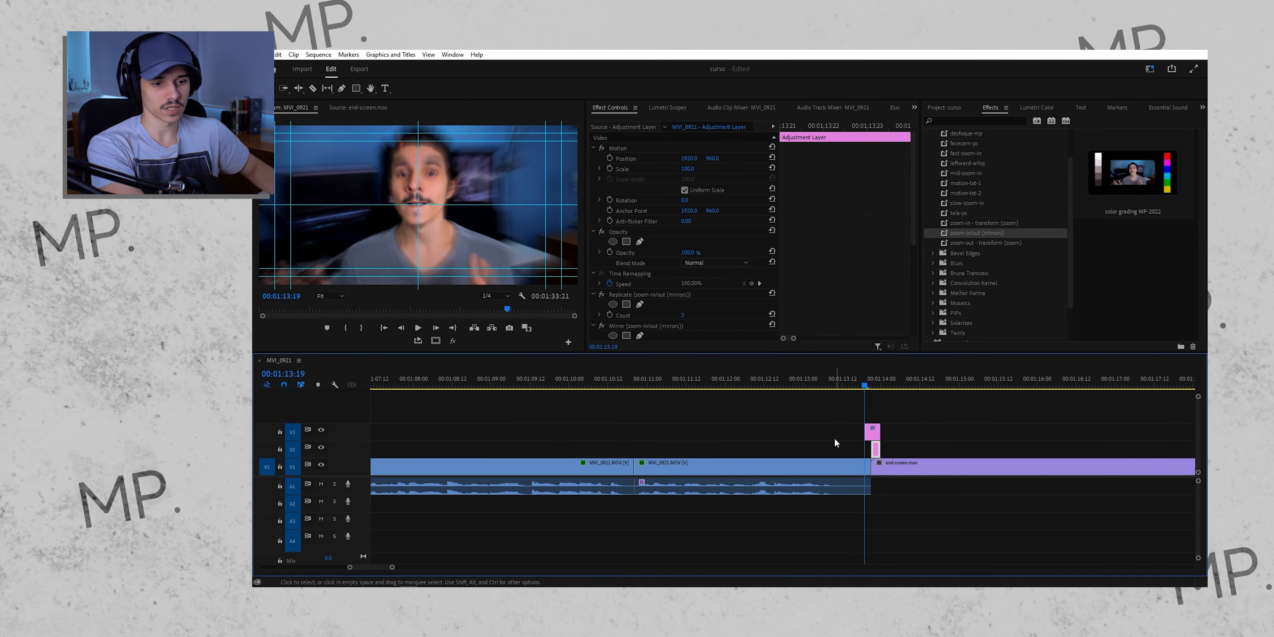
{"action": "left_click", "coordinate": [321, 447]}
{"action": "key", "text": "Right"}
{"action": "key", "text": "Right"}
{"action": "key", "text": "Right"}
{"action": "key", "text": "Right"}
{"action": "key", "text": "Right"}
{"action": "key", "text": "Right"}
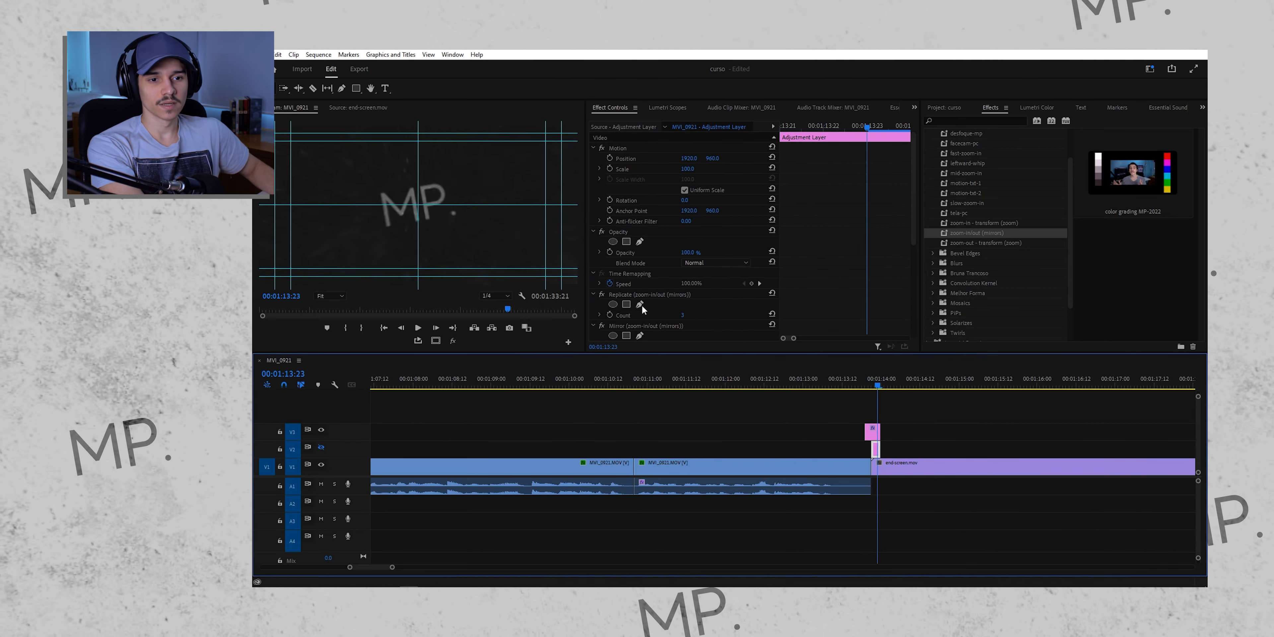
{"action": "key", "text": "Left"}
{"action": "key", "text": "Left"}
{"action": "key", "text": "Left"}
{"action": "key", "text": "Left"}
{"action": "key", "text": "Left"}
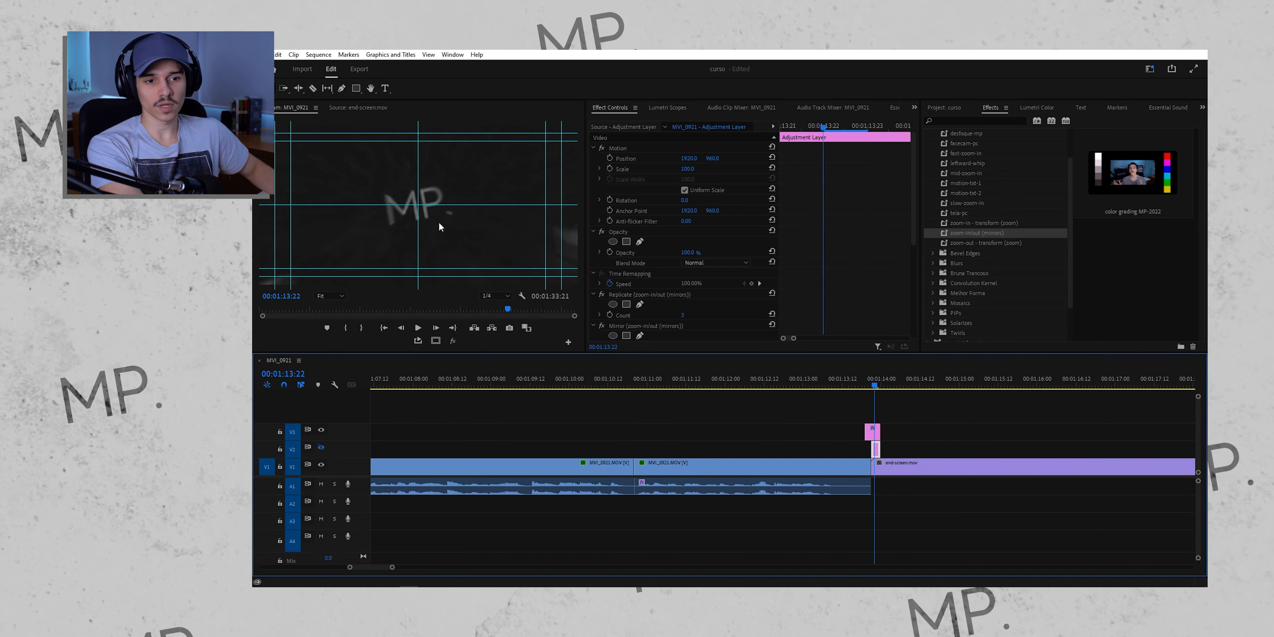
{"action": "key", "text": "Right"}
{"action": "key", "text": "Right"}
{"action": "key", "text": "Right"}
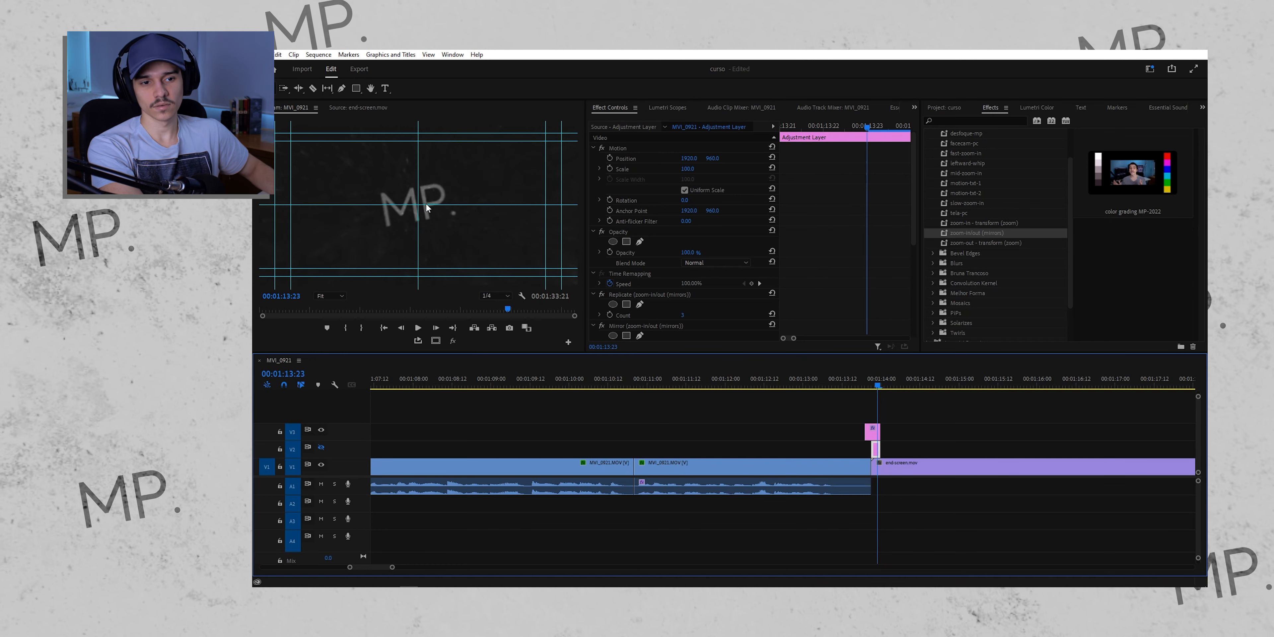
{"action": "key", "text": "Right"}
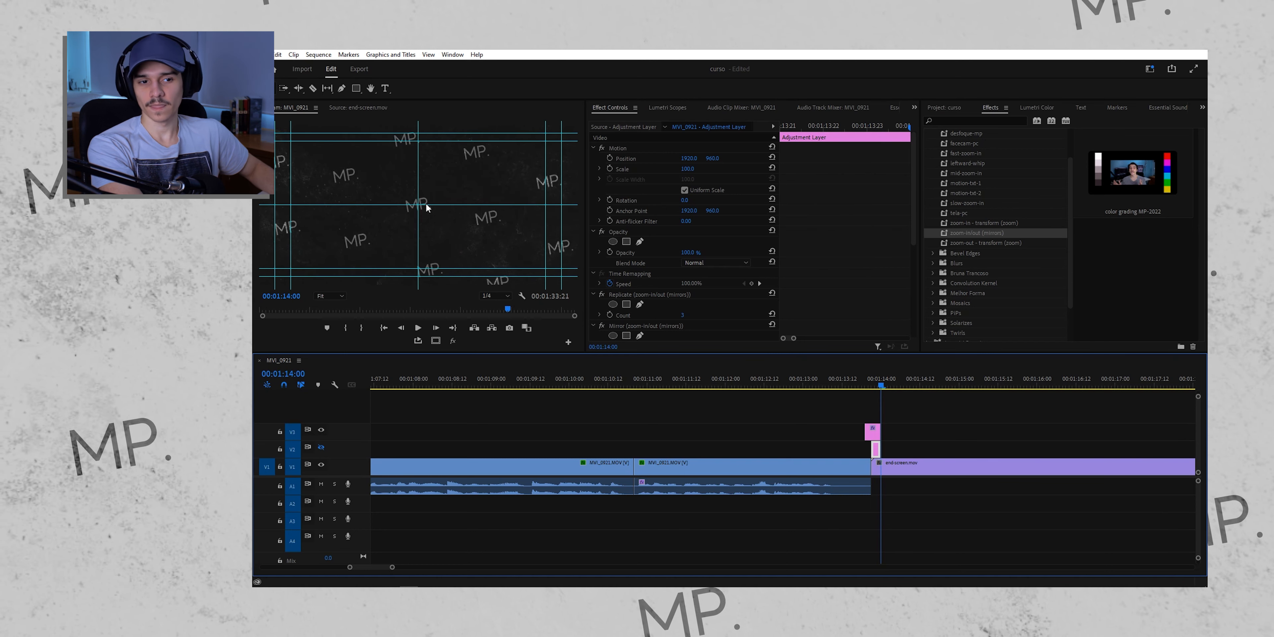
{"action": "key", "text": "Left"}
{"action": "key", "text": "Right"}
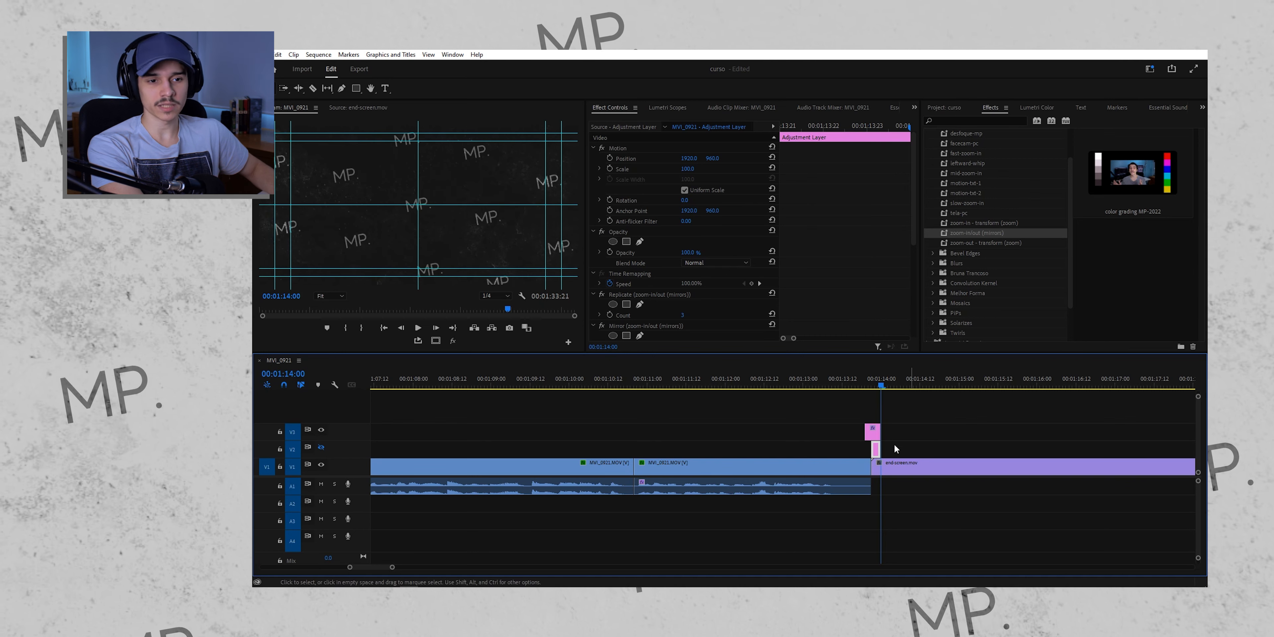
{"action": "key", "text": "Left"}
{"action": "key", "text": "Left"}
{"action": "key", "text": "Left"}
Examine the mirror preset's Replicate and Mirror effects, hiding the V3 zoom layer temporarily to view the mirrored tiles alone.
{"action": "scroll", "coordinate": [612, 238], "scroll_direction": "down", "scroll_amount": 2}
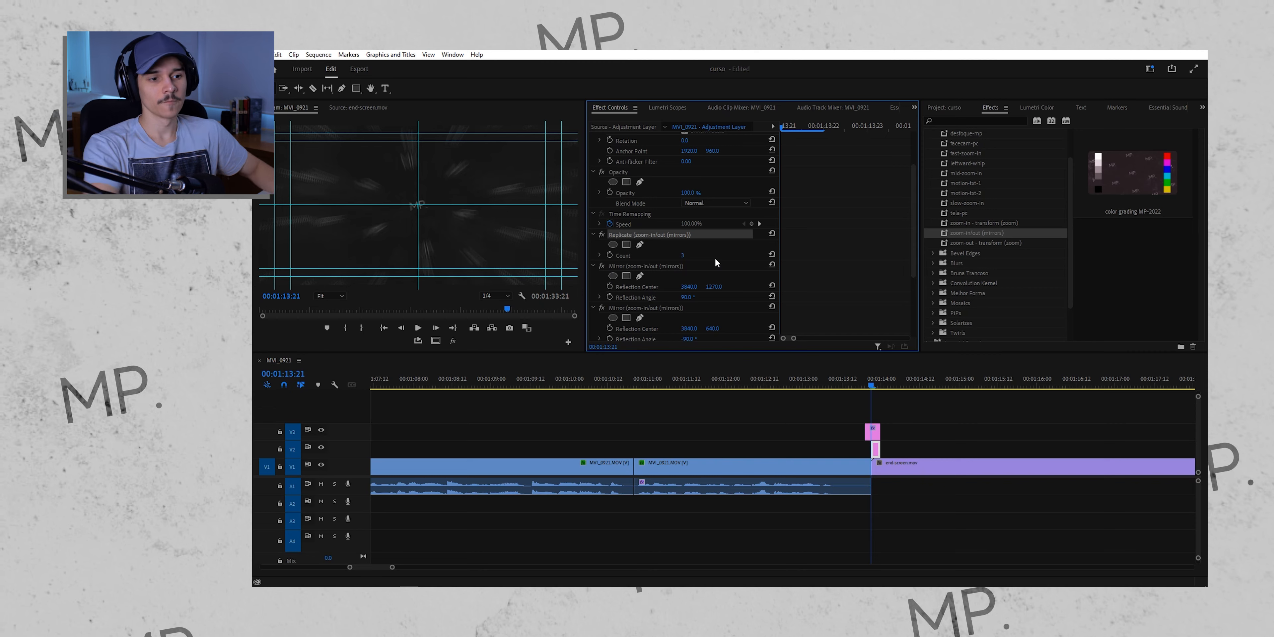
{"action": "scroll", "coordinate": [661, 270], "scroll_direction": "down", "scroll_amount": 2}
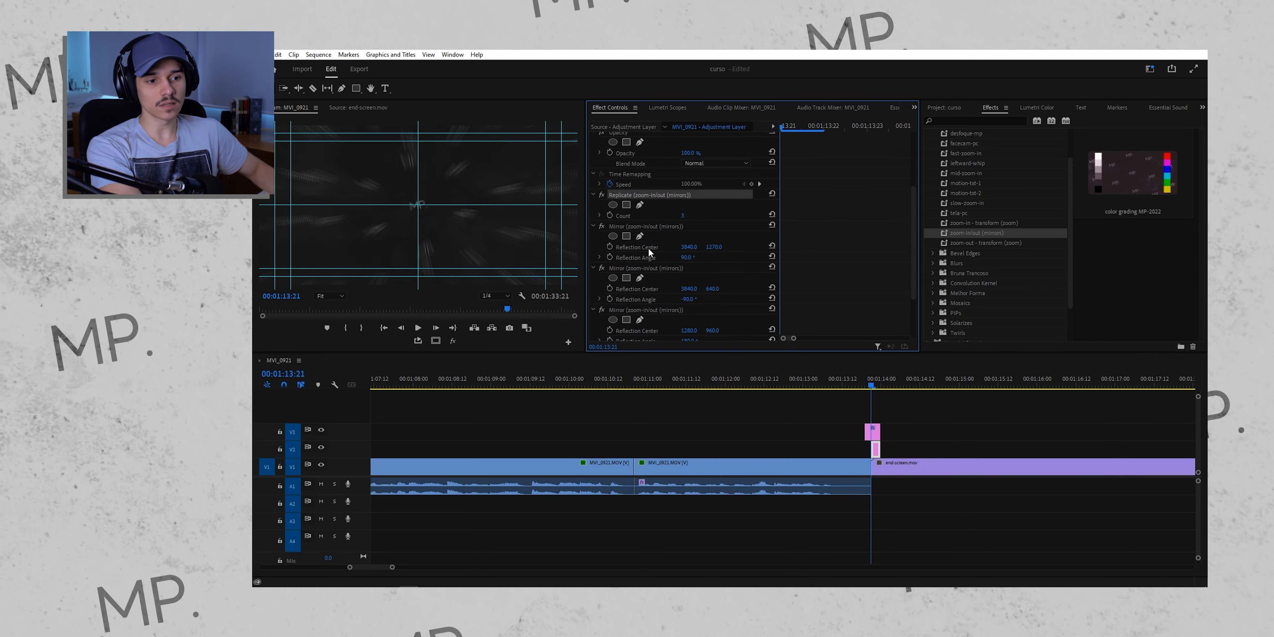
{"action": "scroll", "coordinate": [651, 258], "scroll_direction": "down", "scroll_amount": 3}
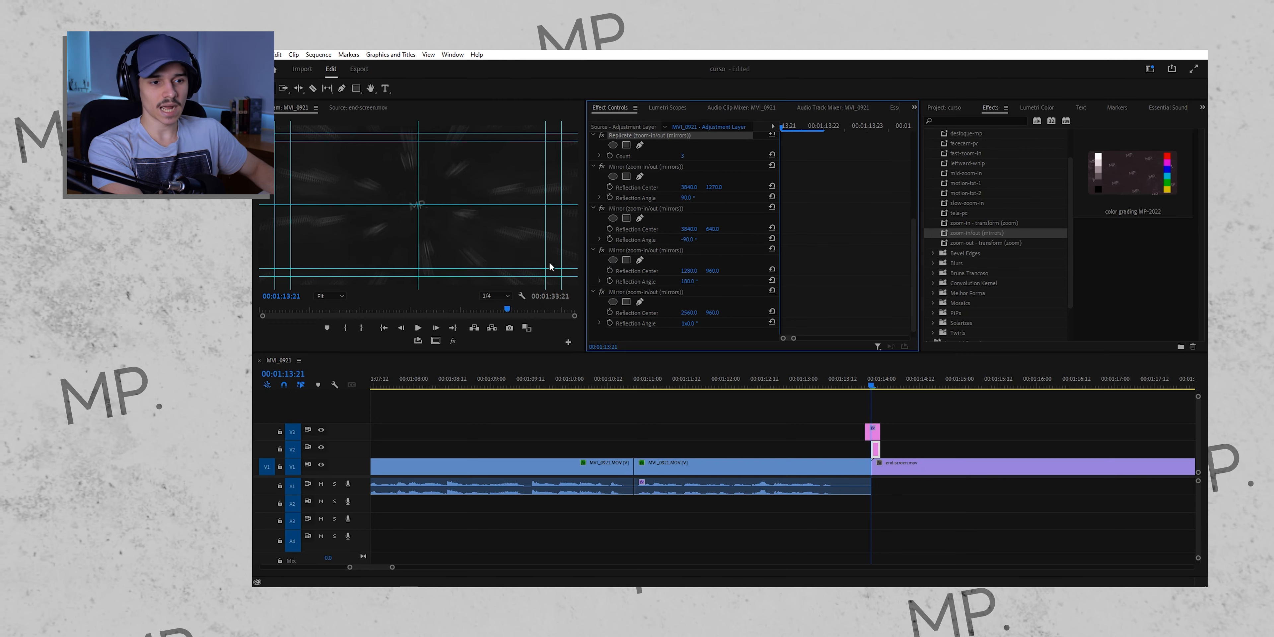
{"action": "left_click", "coordinate": [873, 432]}
{"action": "left_click", "coordinate": [321, 431]}
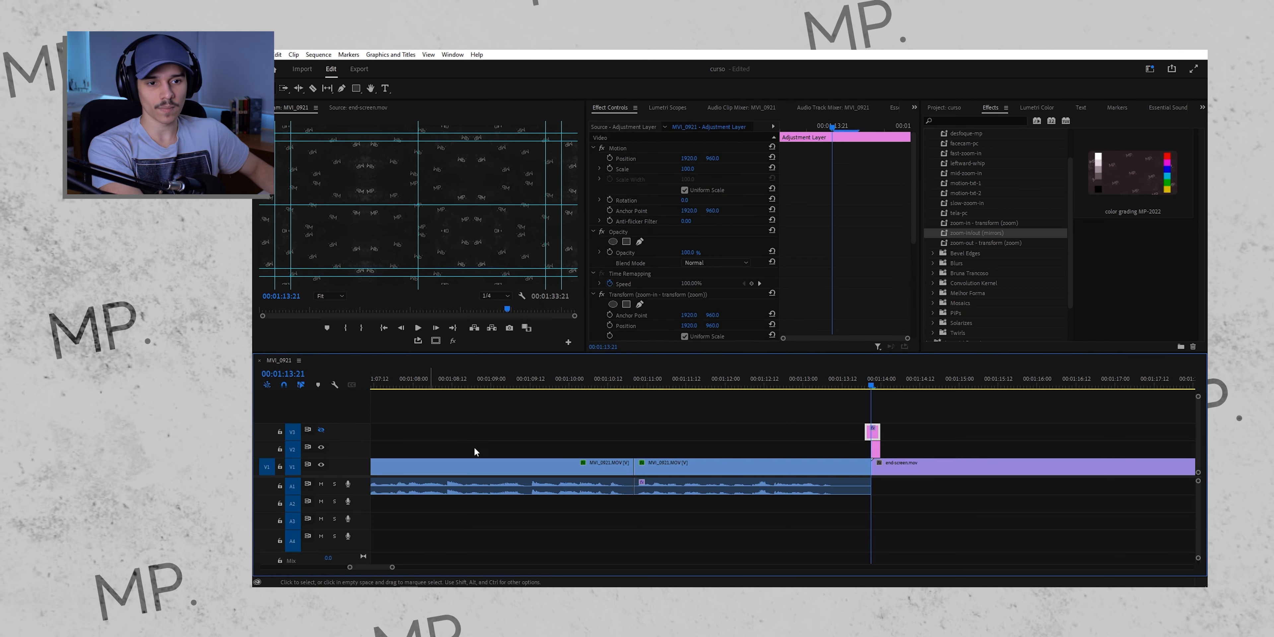
{"action": "left_click", "coordinate": [876, 451]}
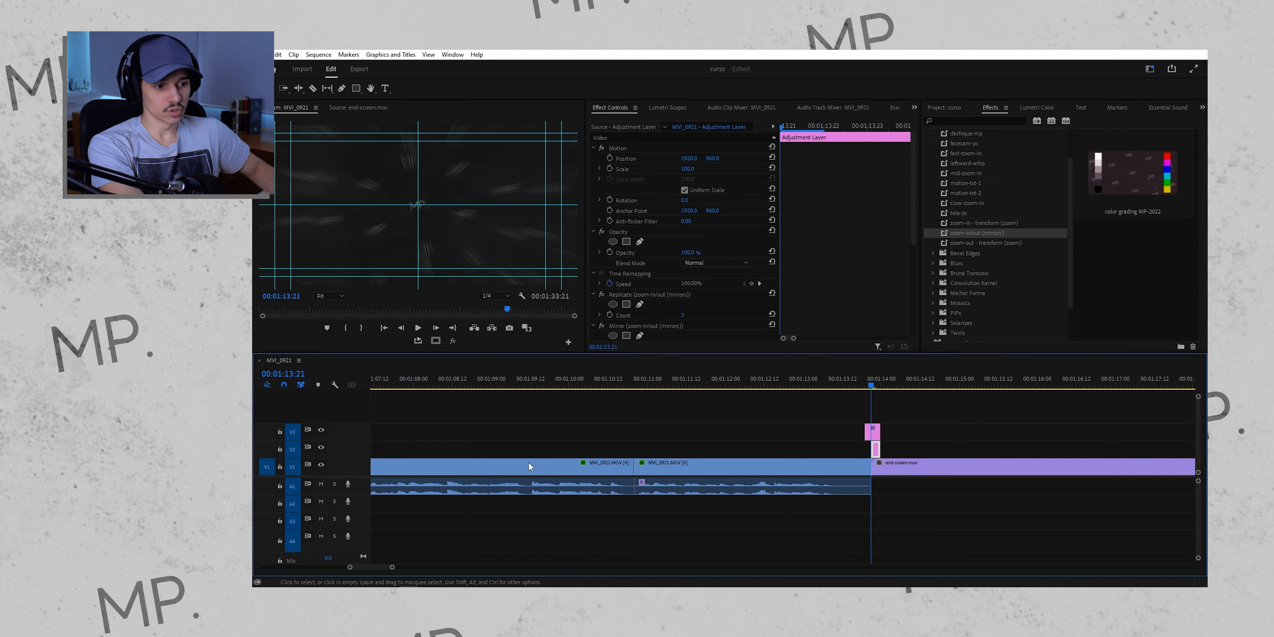
Play the mirrored zoom transition across the cut into the end screen.
{"action": "left_click", "coordinate": [891, 429]}
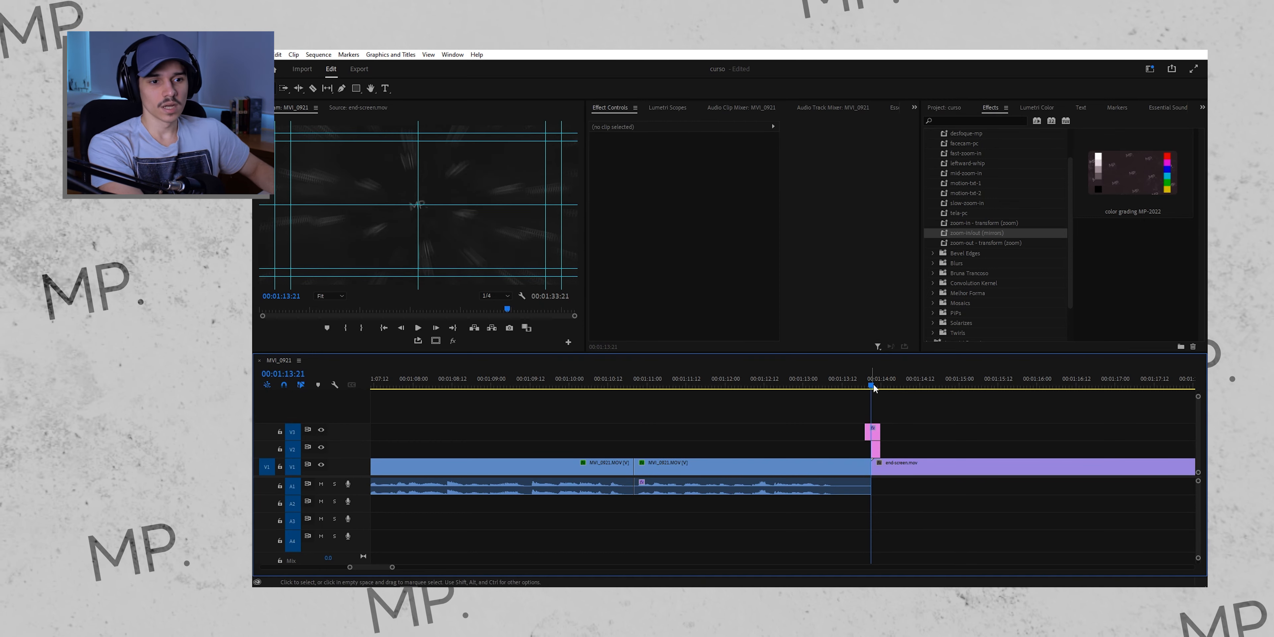
{"action": "key", "text": "space"}
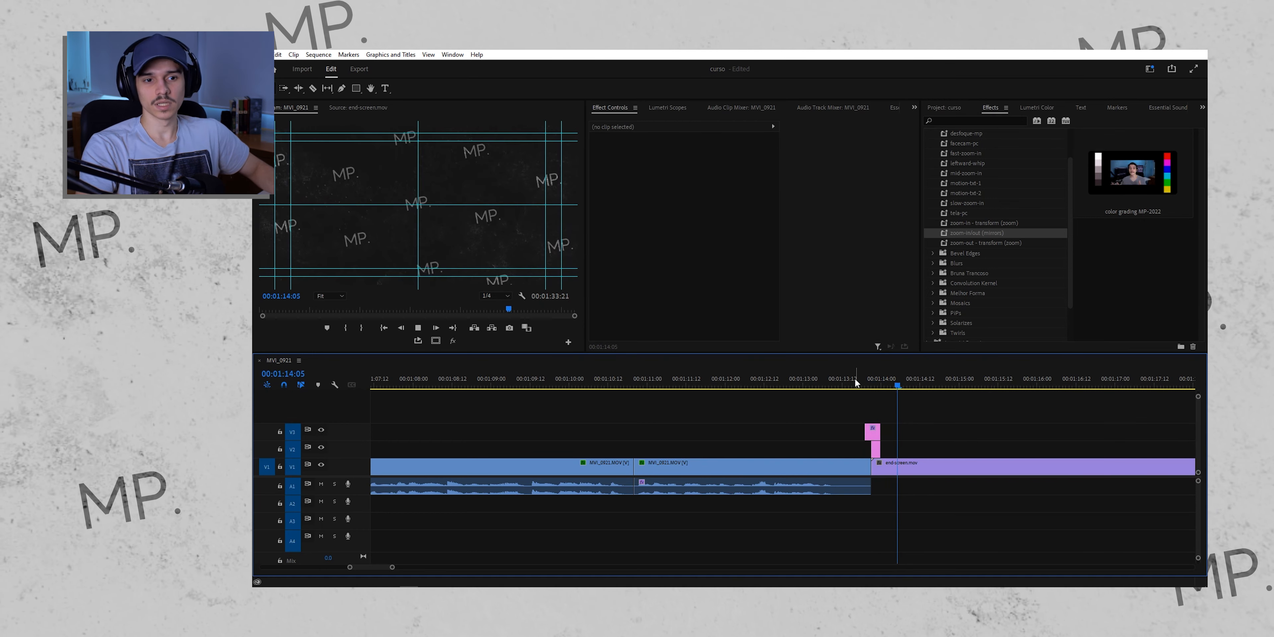
{"action": "left_click", "coordinate": [852, 386]}
{"action": "key", "text": "space"}
{"action": "key", "text": "space"}
{"action": "left_click_drag", "start_coordinate": [887, 423], "coordinate": [870, 456]}
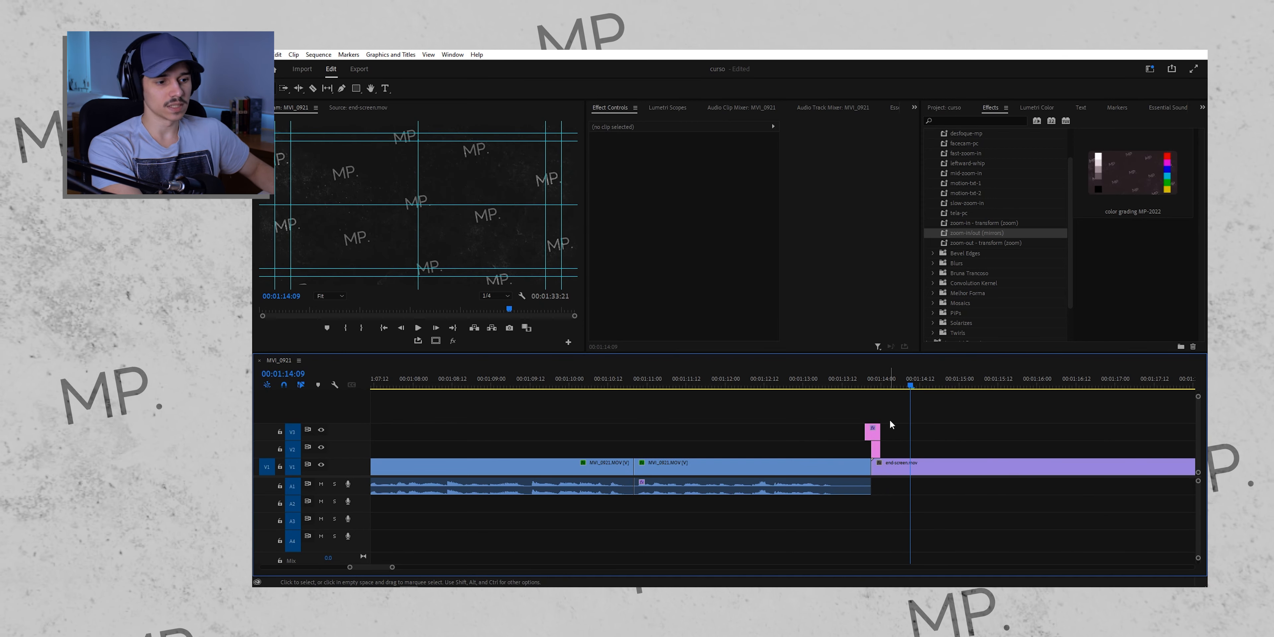
Replace both adjustment layers with new ones starting at 00:01:13:19, ending the V2 one at the cut and the V3 one at 00:01:14:00.
{"action": "left_click", "coordinate": [876, 435]}
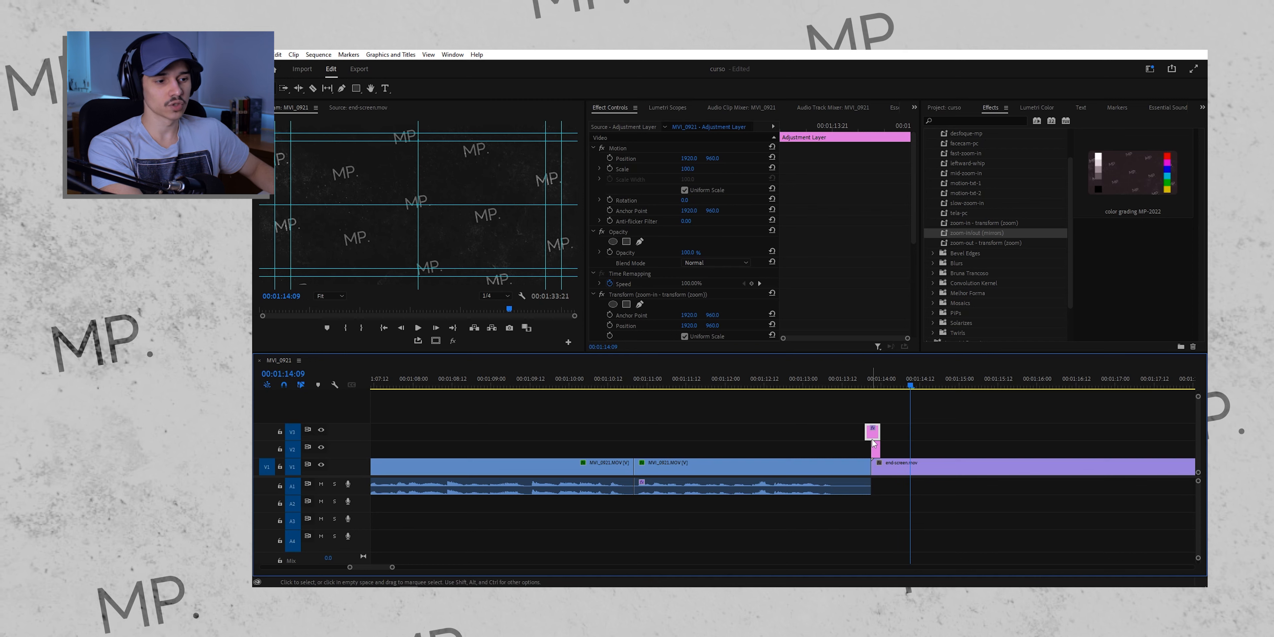
{"action": "left_click", "coordinate": [894, 435]}
{"action": "left_click_drag", "start_coordinate": [873, 453], "coordinate": [873, 454]}
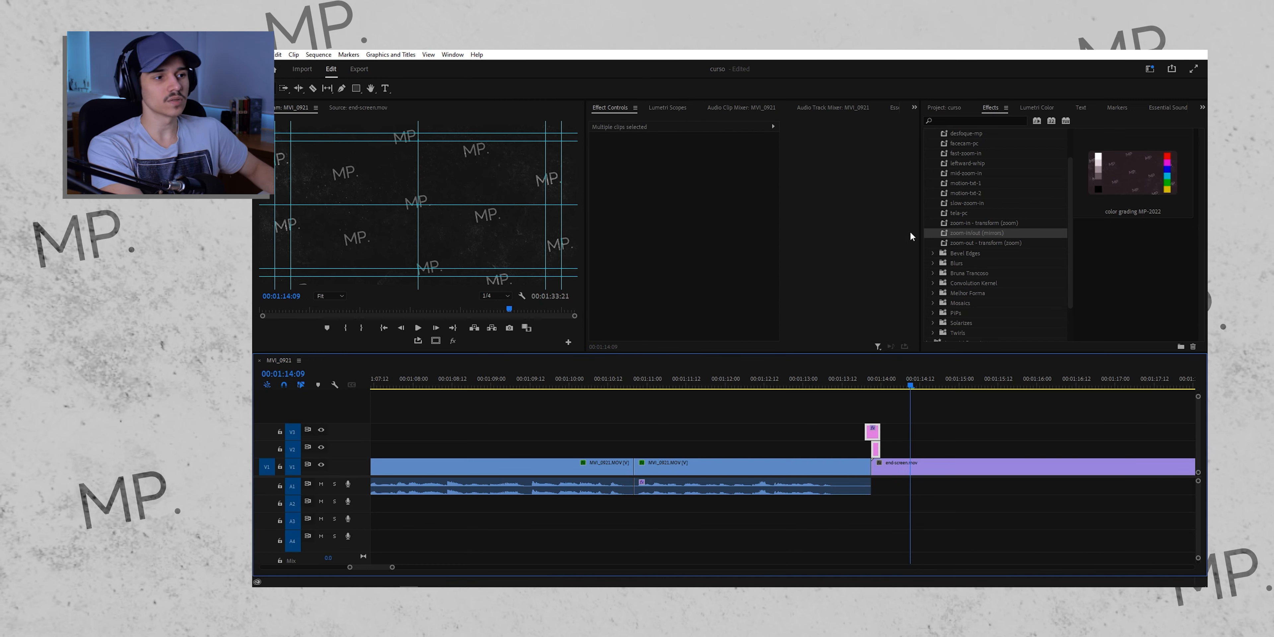
{"action": "key", "text": "Delete"}
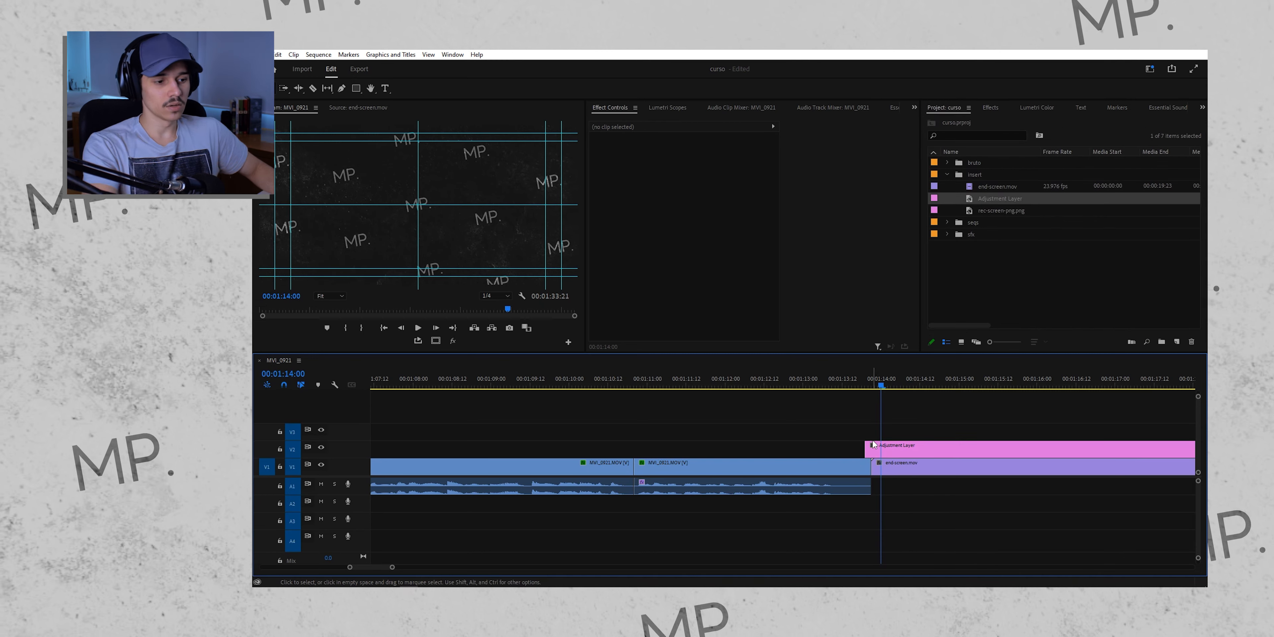
{"action": "key", "text": "Up"}
{"action": "key", "text": "Up"}
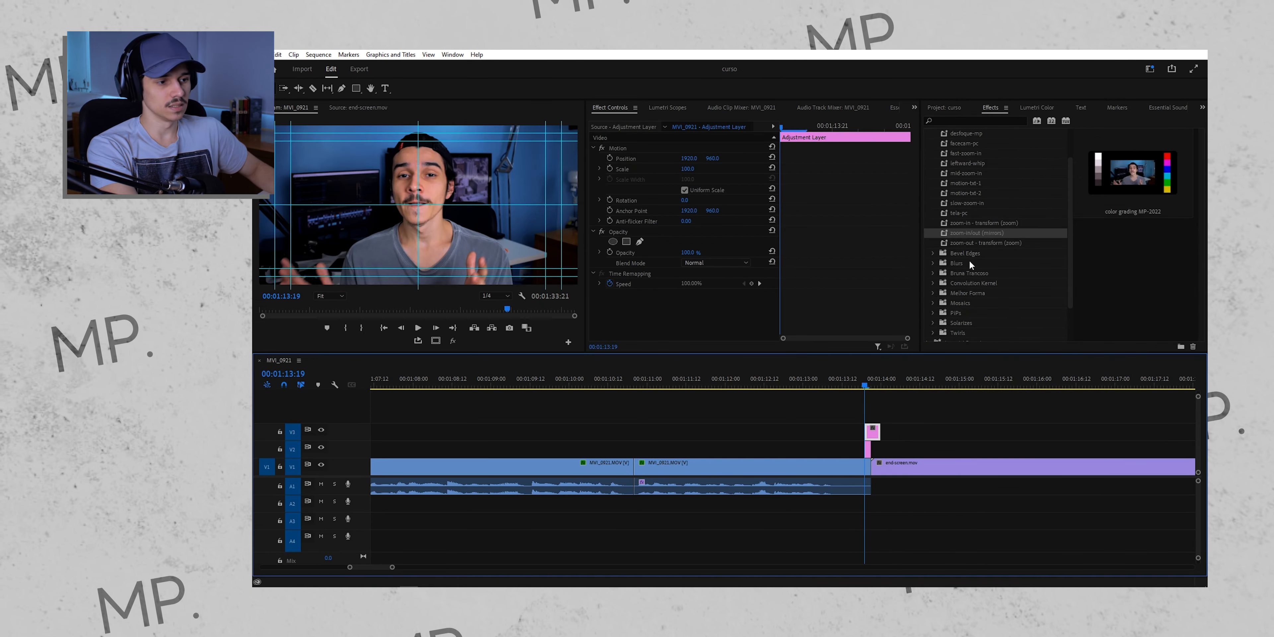
Apply the zoom-out - transform (zoom) preset to the V3 adjustment layer and the mirrors preset to the V2 one, and play the transition.
{"action": "left_click_drag", "start_coordinate": [974, 243], "coordinate": [871, 388]}
{"action": "left_click_drag", "start_coordinate": [874, 431], "coordinate": [874, 432]}
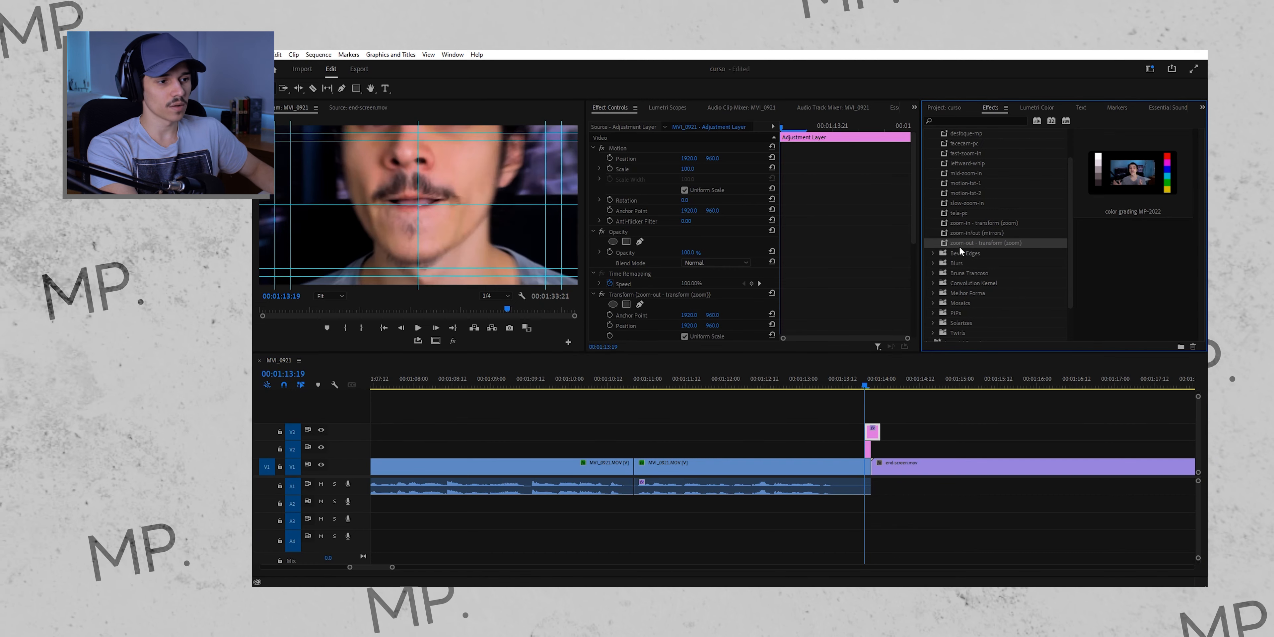
{"action": "left_click", "coordinate": [869, 452]}
{"action": "left_click_drag", "start_coordinate": [985, 233], "coordinate": [874, 430]}
{"action": "left_click", "coordinate": [717, 398]}
{"action": "key", "text": "space"}
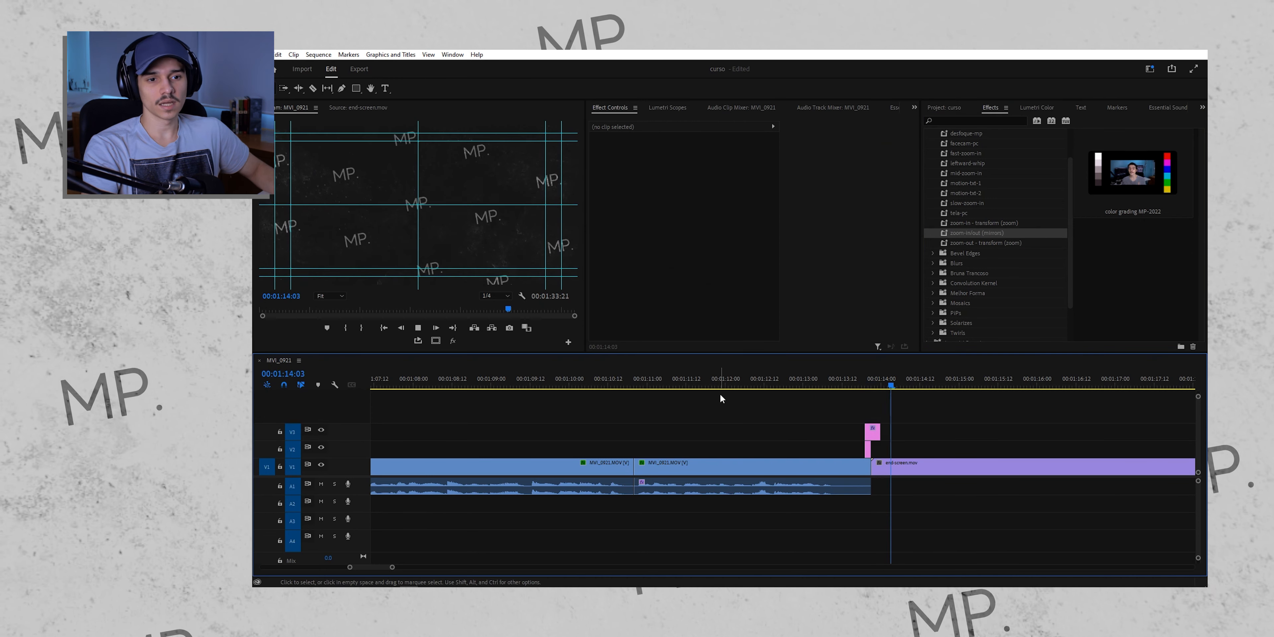
{"action": "key", "text": "space"}
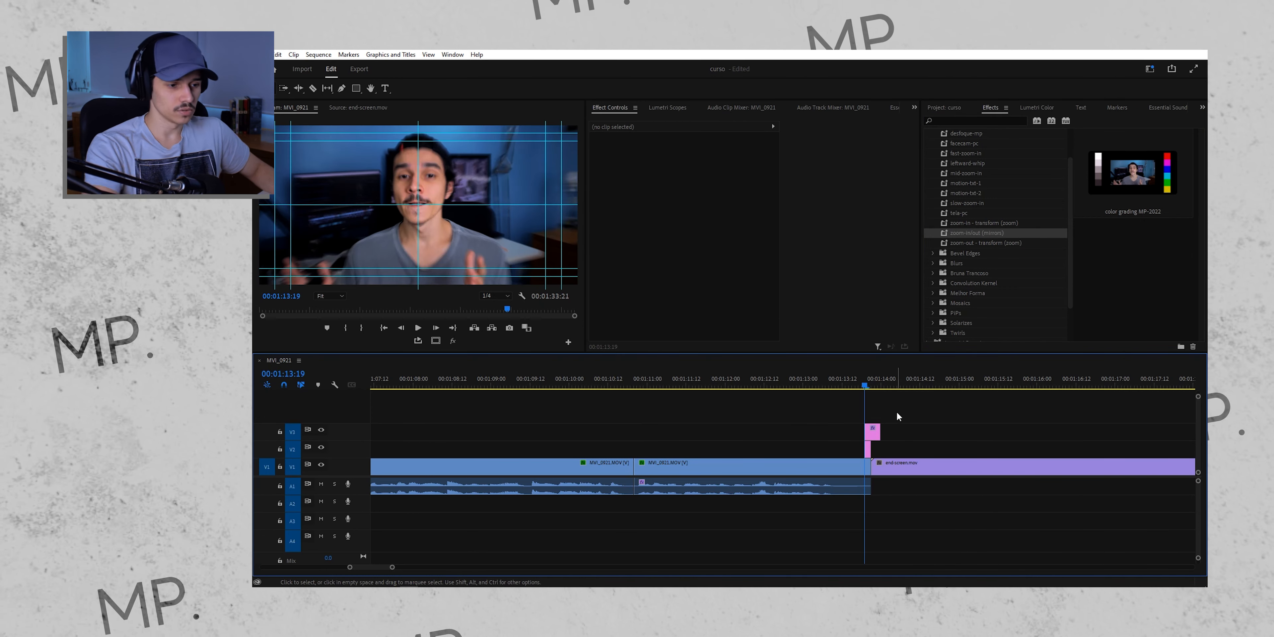
Import the Swoosh sound effect into the sound effects bin and place it on A2 at 00:01:13:19, ending with the V3 adjustment layer.
{"action": "left_click", "coordinate": [946, 111]}
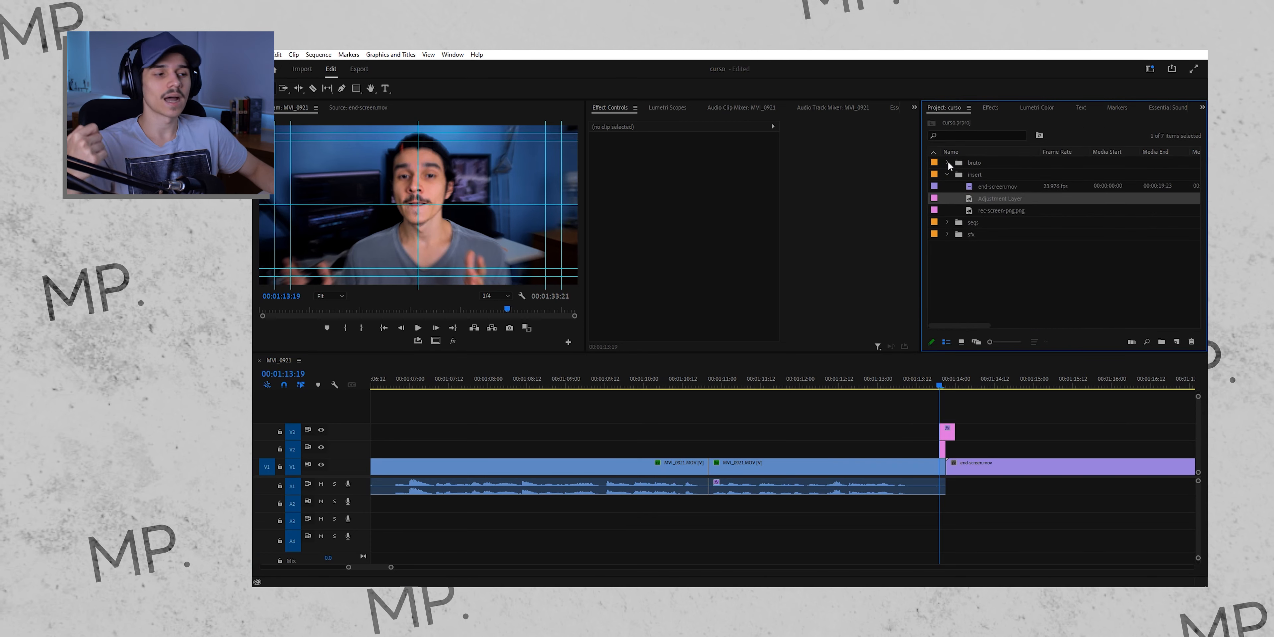
{"action": "left_click", "coordinate": [946, 174]}
{"action": "left_click", "coordinate": [948, 198]}
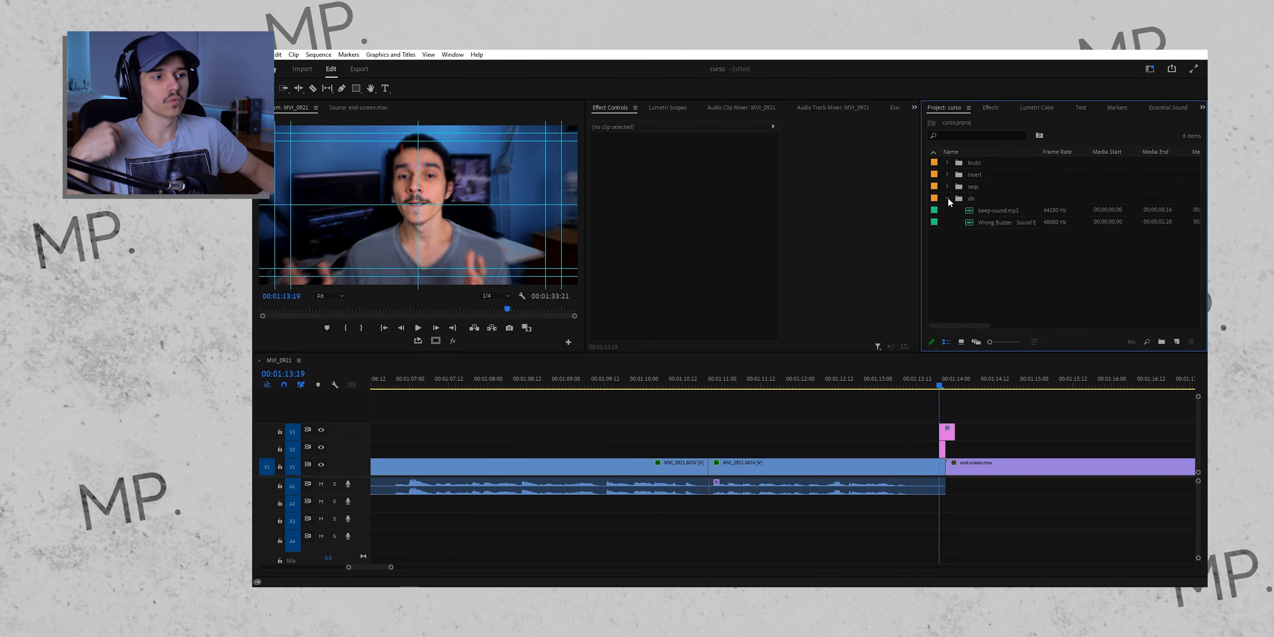
{"action": "left_click", "coordinate": [959, 198]}
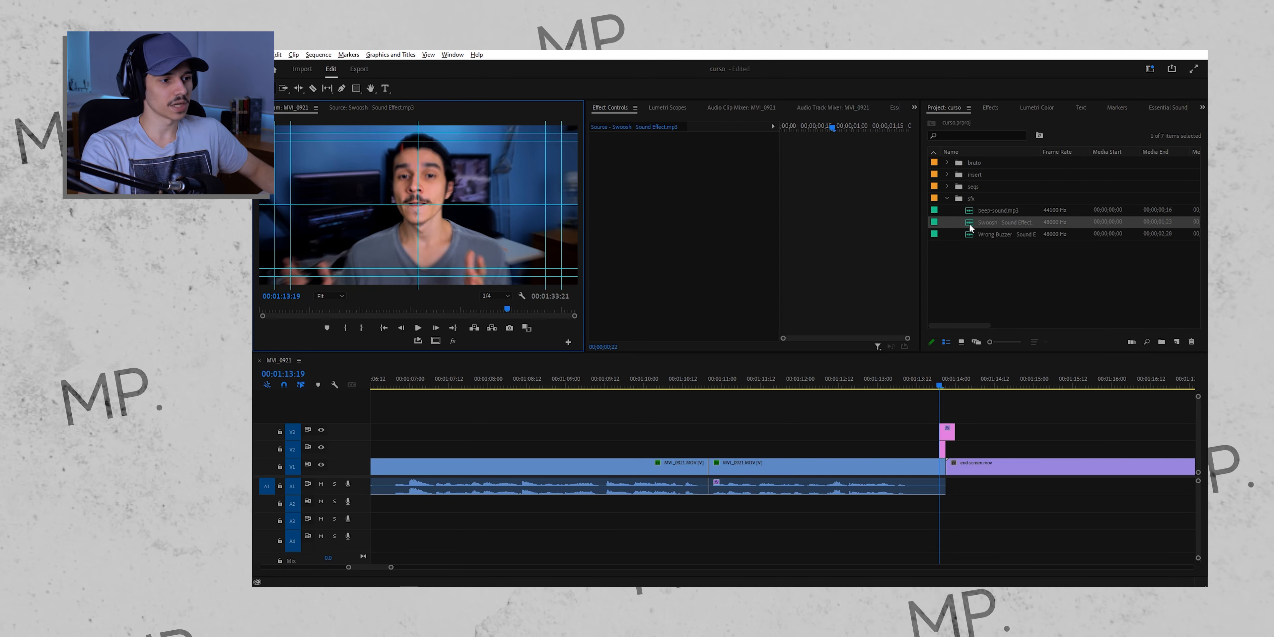
{"action": "left_click_drag", "start_coordinate": [970, 223], "coordinate": [940, 503]}
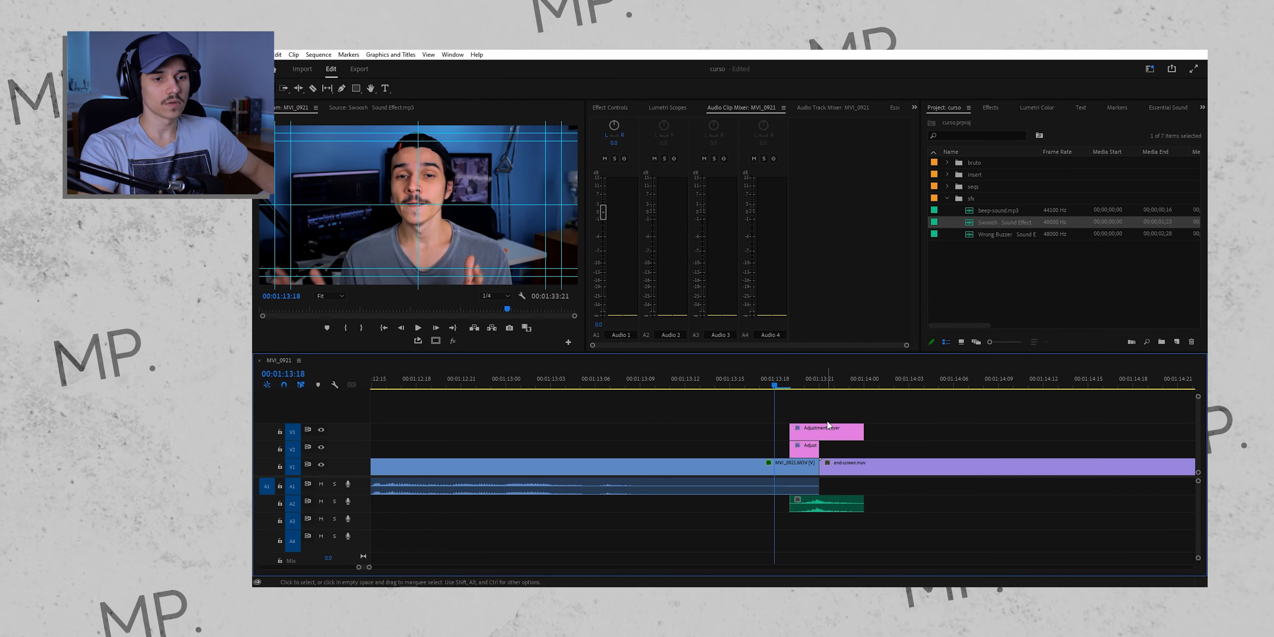
Play the zoom transition into the end screen with its swoosh sound and check the sound's alignment with the cut.
{"action": "key", "text": "Right"}
{"action": "key", "text": "Right"}
{"action": "key", "text": "Right"}
{"action": "key", "text": "Right"}
{"action": "key", "text": "Left"}
{"action": "key", "text": "Up"}
{"action": "key", "text": "space"}
{"action": "key", "text": "space"}
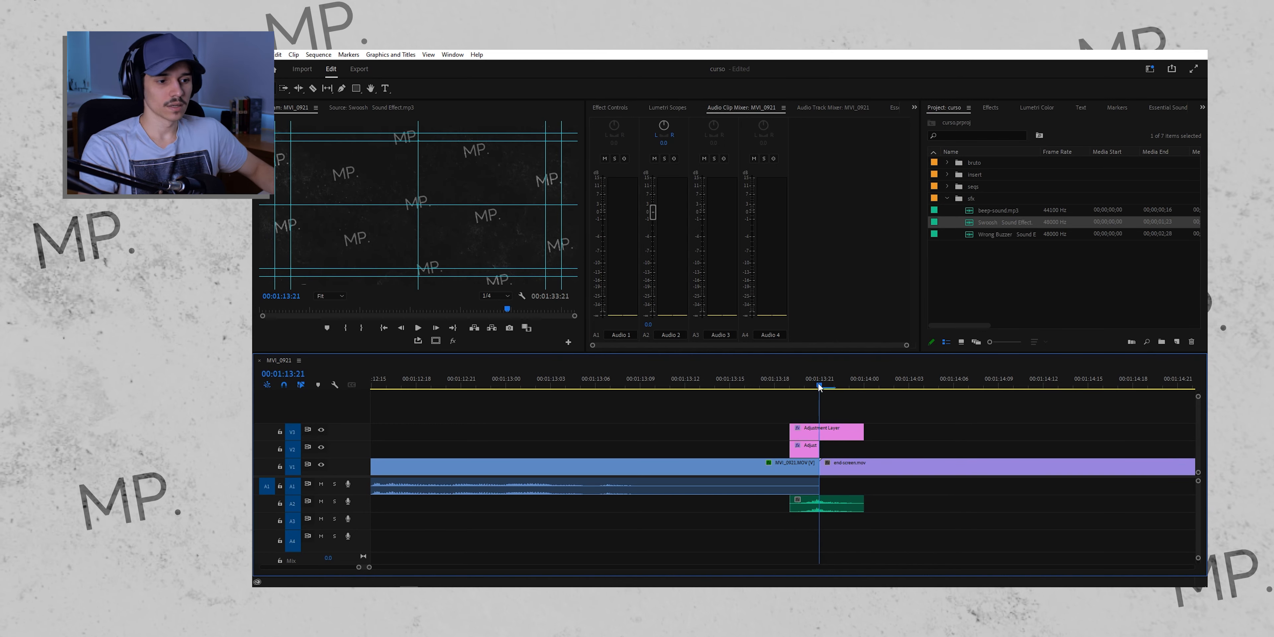
{"action": "left_click", "coordinate": [820, 387]}
Set the swoosh clip's volume to -10 dB and return the playhead to the transition's start at 00:01:13:19.
{"action": "left_click", "coordinate": [825, 509]}
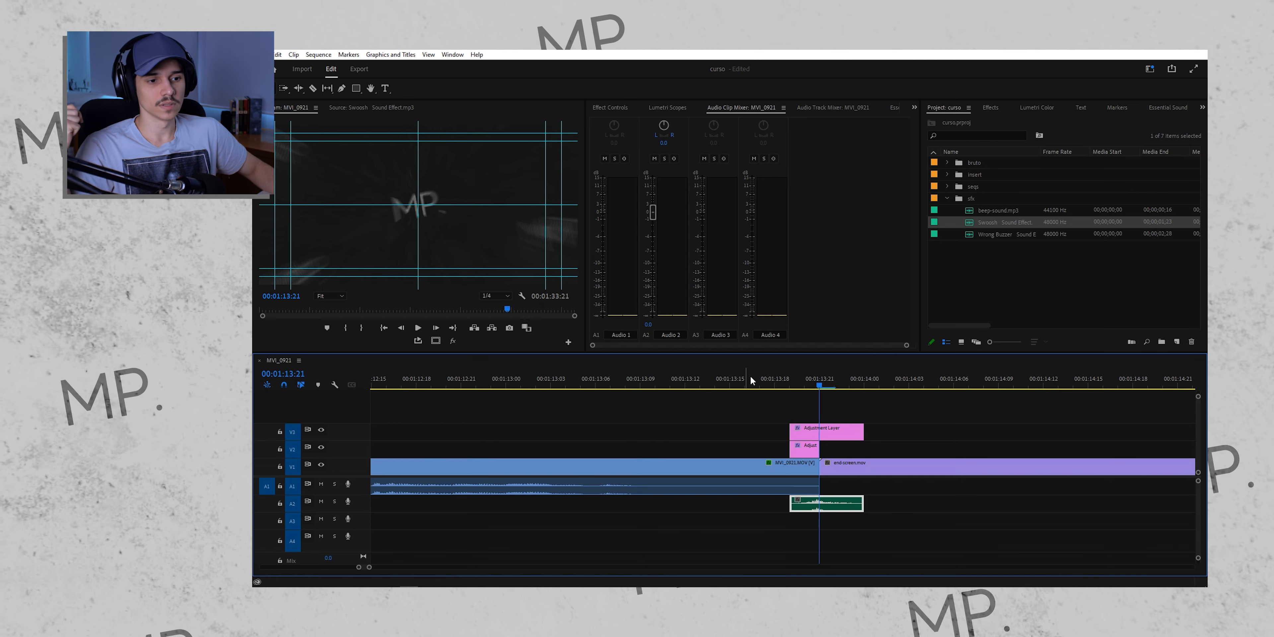
{"action": "left_click", "coordinate": [647, 325]}
{"action": "type", "text": "-10"}
{"action": "key", "text": "Return"}
{"action": "left_click", "coordinate": [794, 381]}
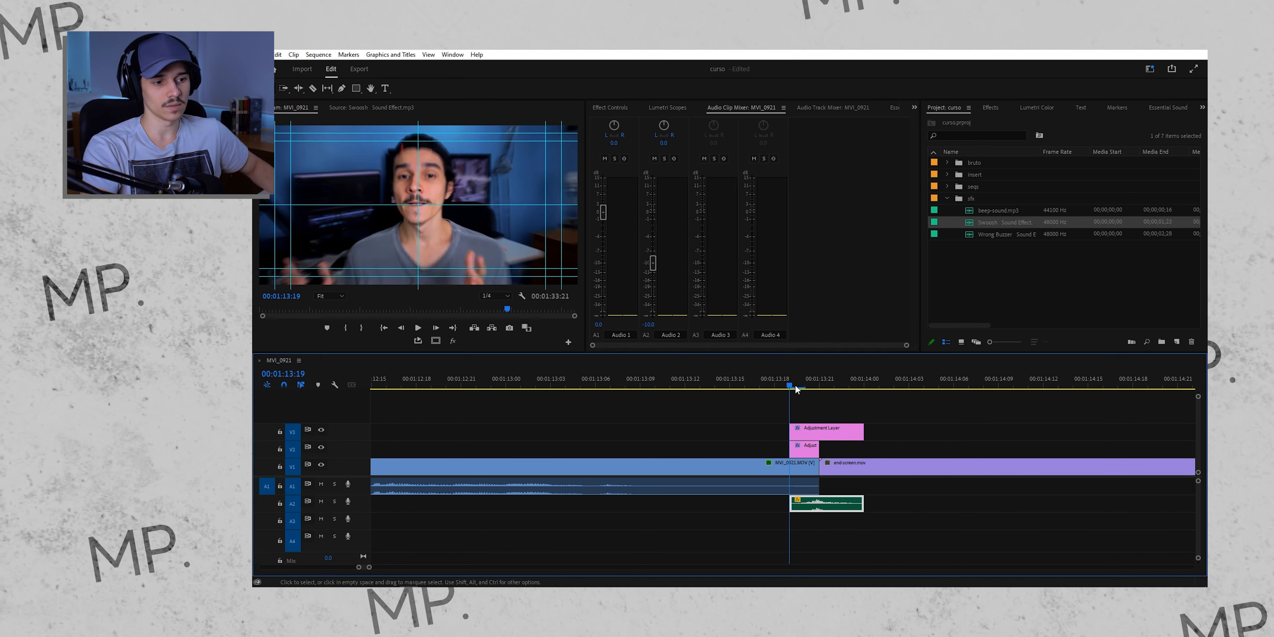
{"action": "left_click", "coordinate": [823, 405]}
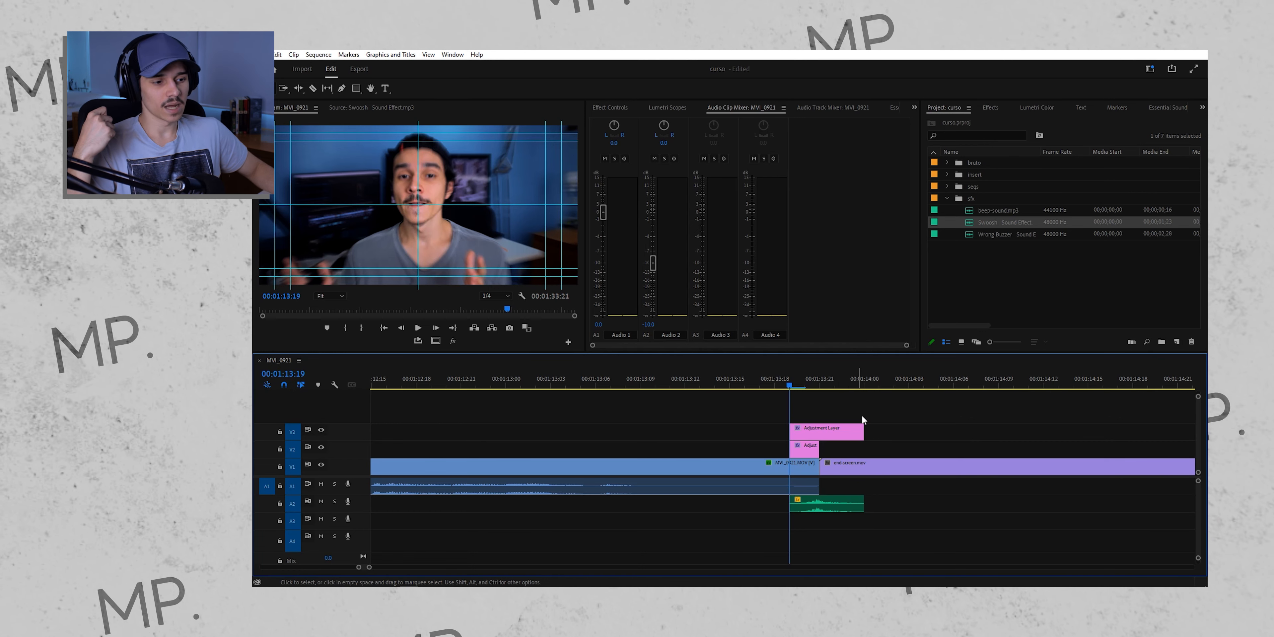
Browse the Essential Graphics templates and filter them to show only the favorites.
{"action": "left_click_drag", "start_coordinate": [890, 417], "coordinate": [803, 452]}
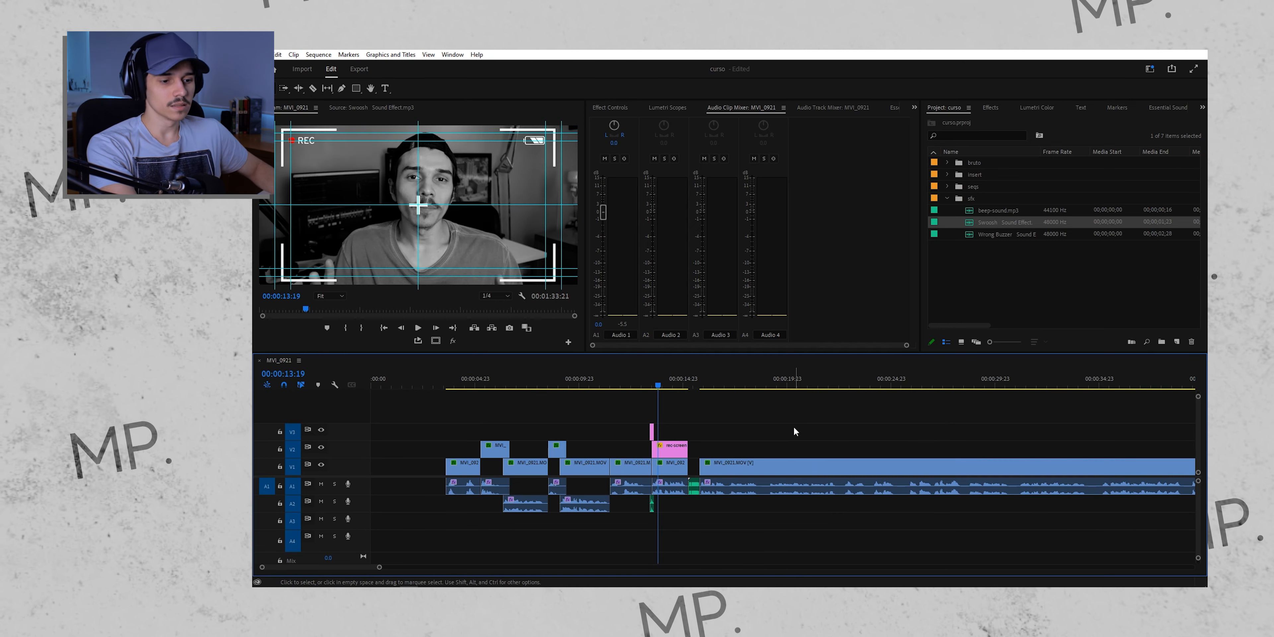
{"action": "key", "text": "Delete"}
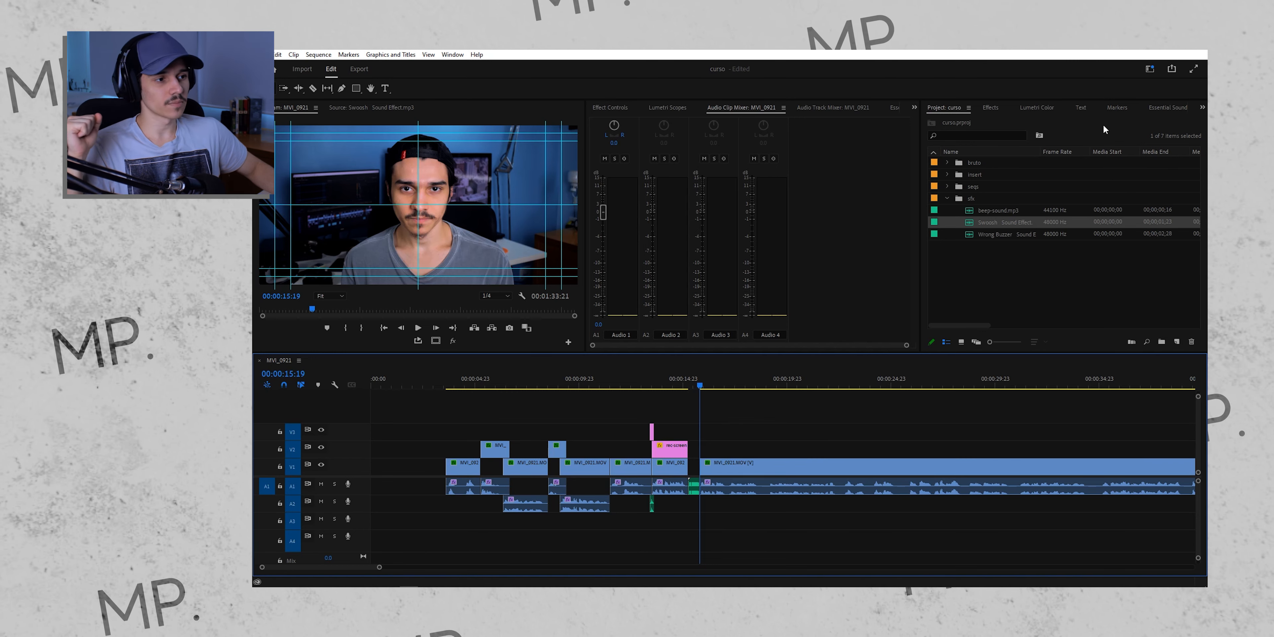
{"action": "left_click", "coordinate": [895, 108]}
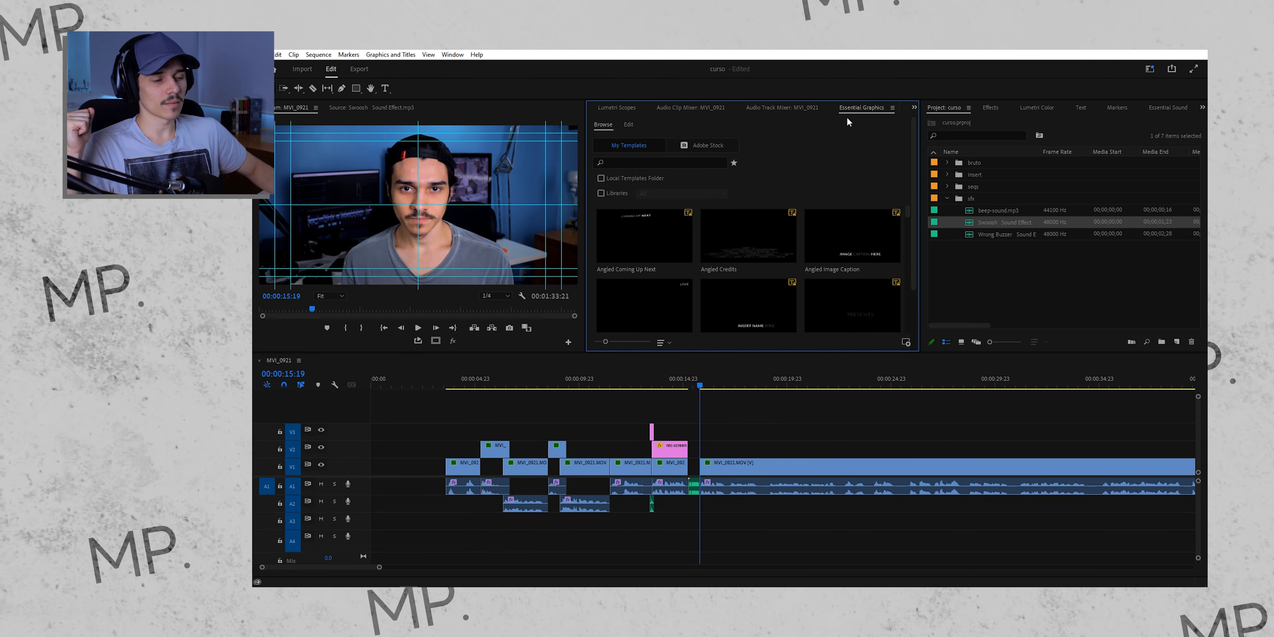
{"action": "scroll", "coordinate": [789, 177], "scroll_direction": "down", "scroll_amount": 1}
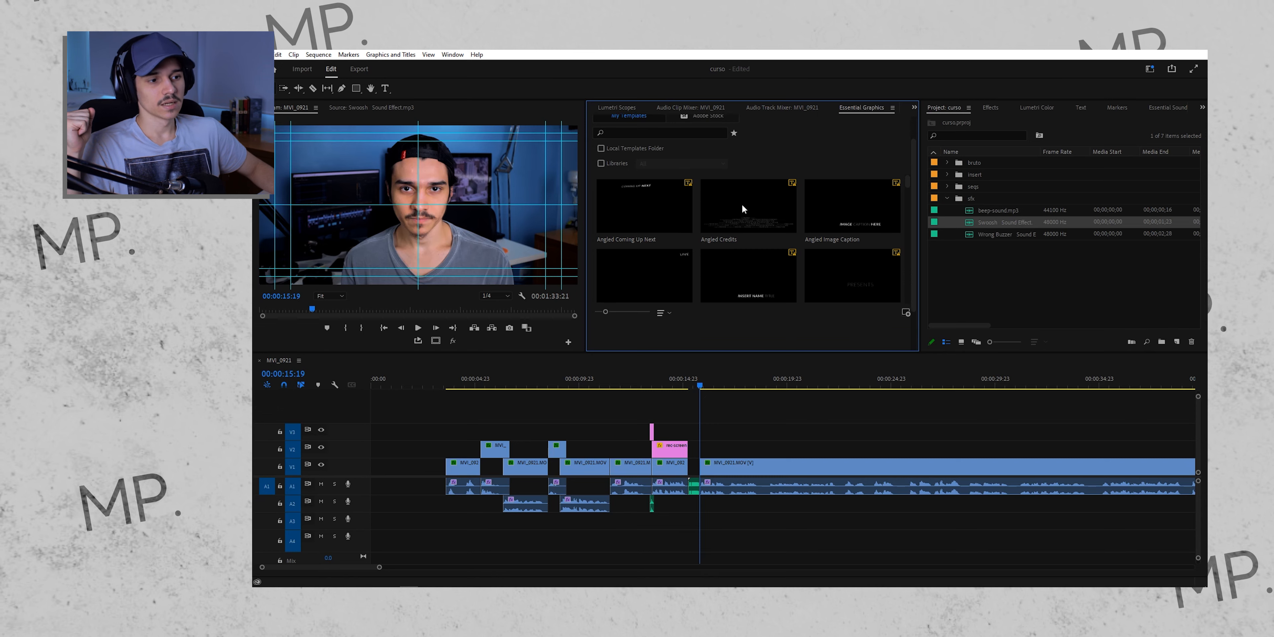
{"action": "scroll", "coordinate": [773, 203], "scroll_direction": "up", "scroll_amount": 1}
{"action": "scroll", "coordinate": [740, 257], "scroll_direction": "down", "scroll_amount": 5}
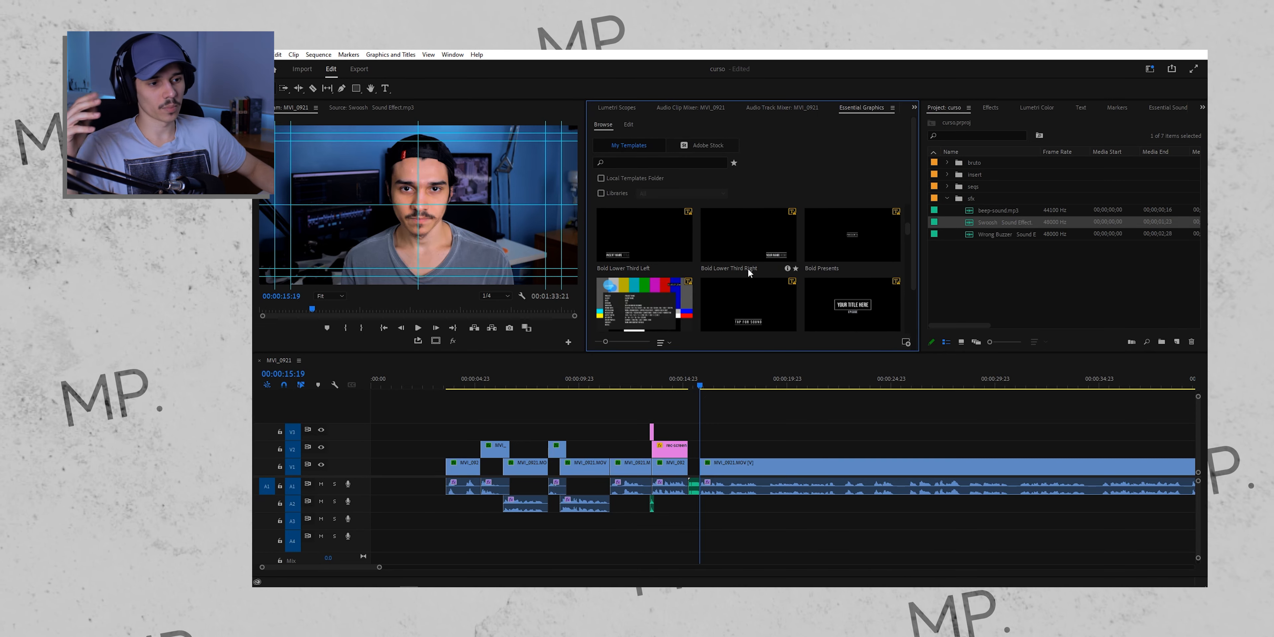
{"action": "scroll", "coordinate": [748, 267], "scroll_direction": "up", "scroll_amount": 5}
{"action": "scroll", "coordinate": [644, 250], "scroll_direction": "down", "scroll_amount": 8}
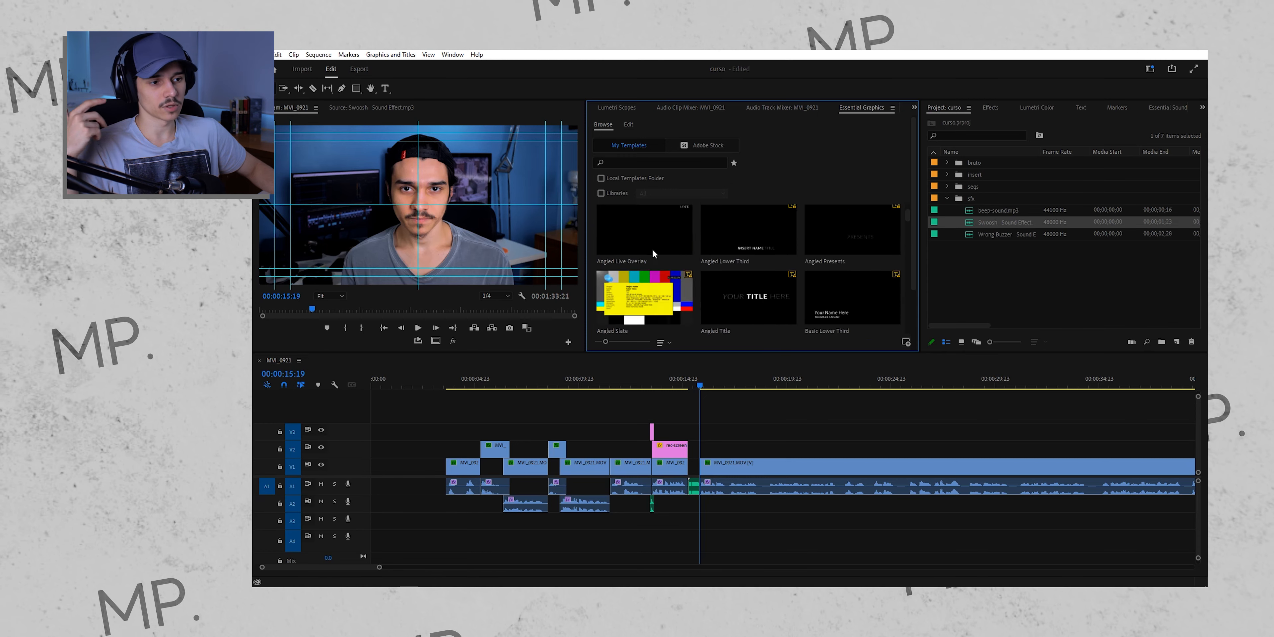
{"action": "left_click", "coordinate": [733, 164]}
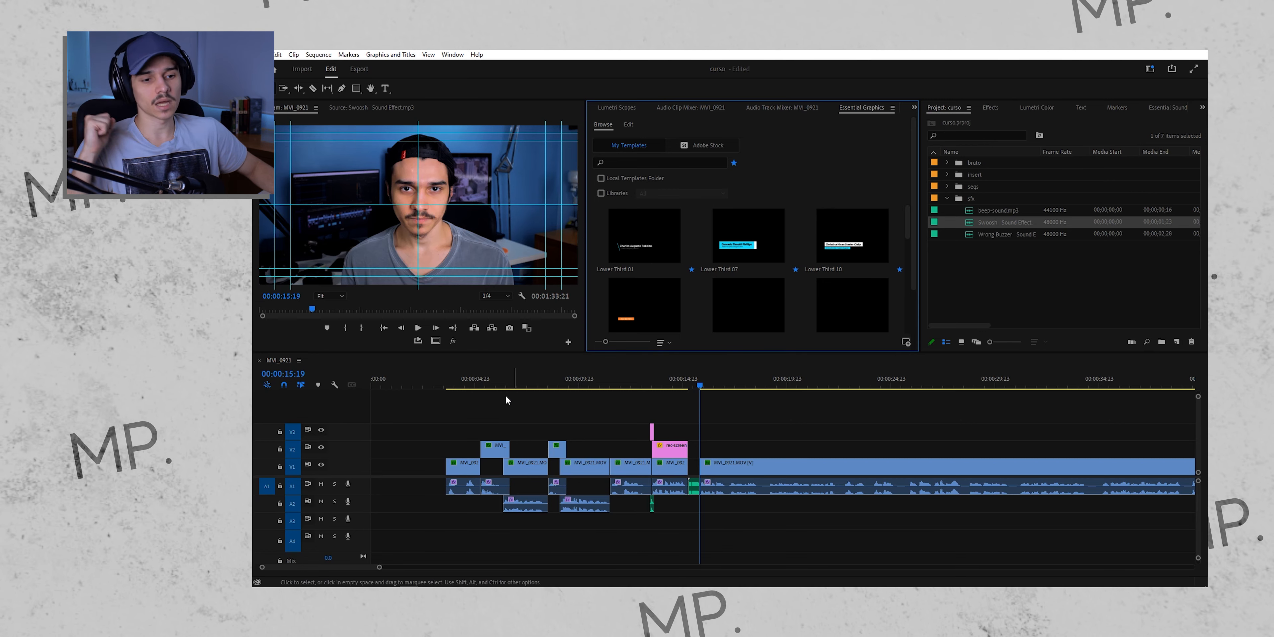
Park the playhead at 00:00:06:17 and import the black and white lower-third clips into the insert bin.
{"action": "left_click", "coordinate": [470, 385]}
{"action": "key", "text": "space"}
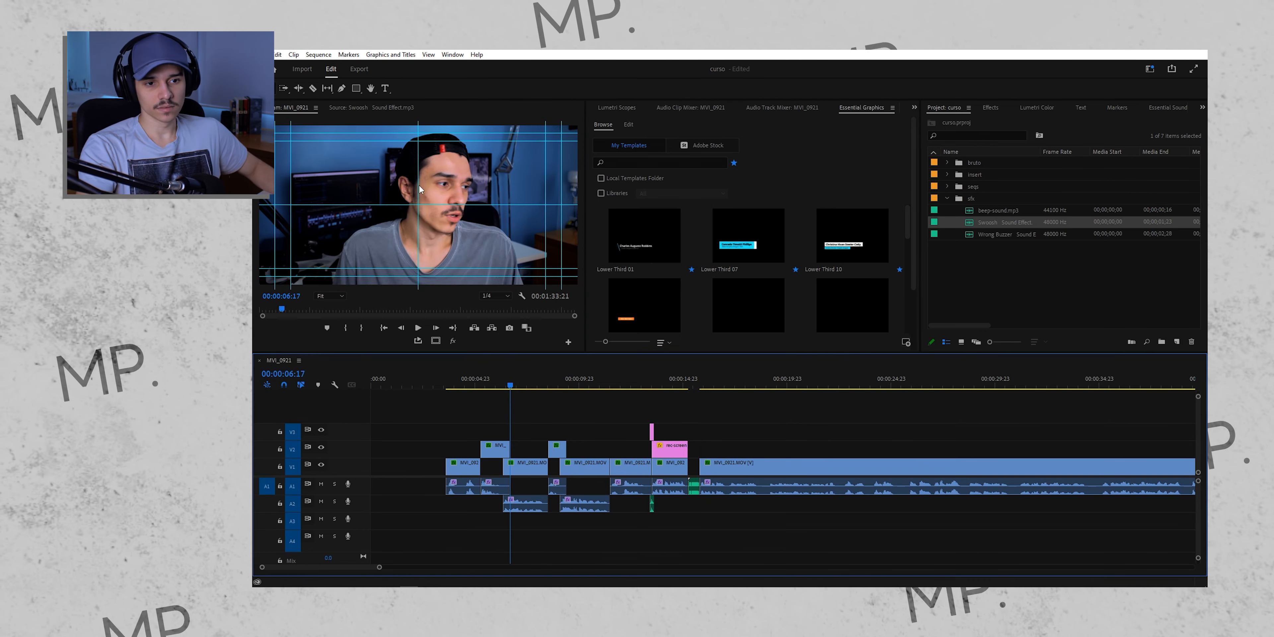
{"action": "left_click", "coordinate": [487, 233]}
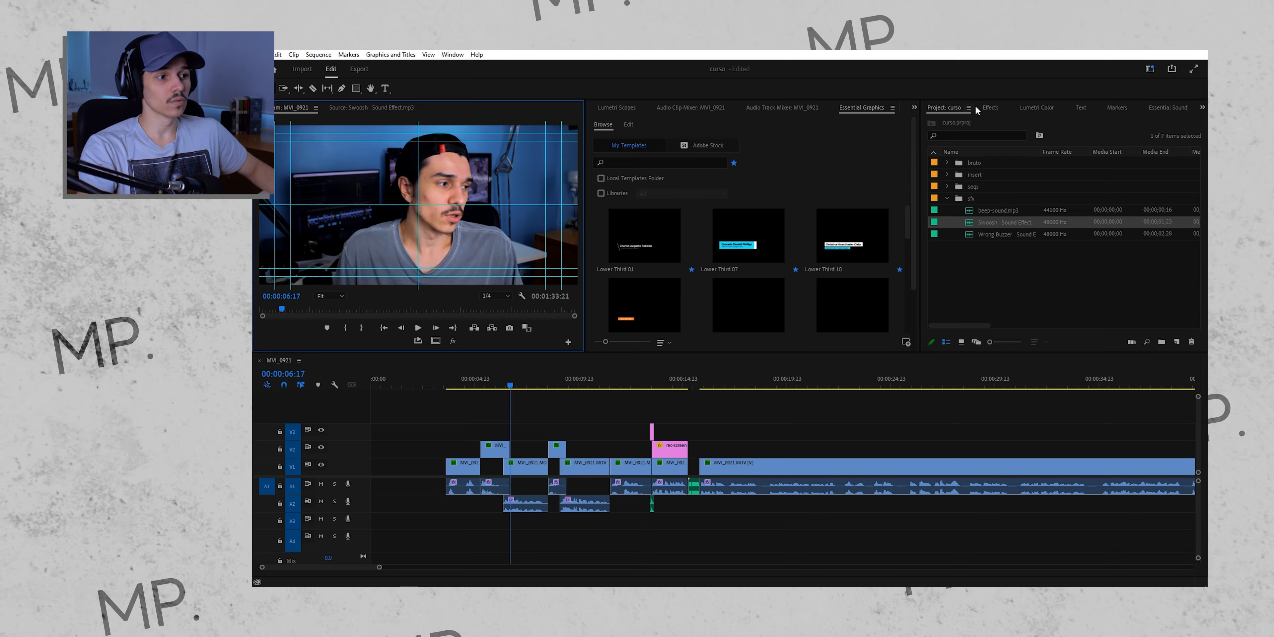
{"action": "key", "text": "alt+Tab"}
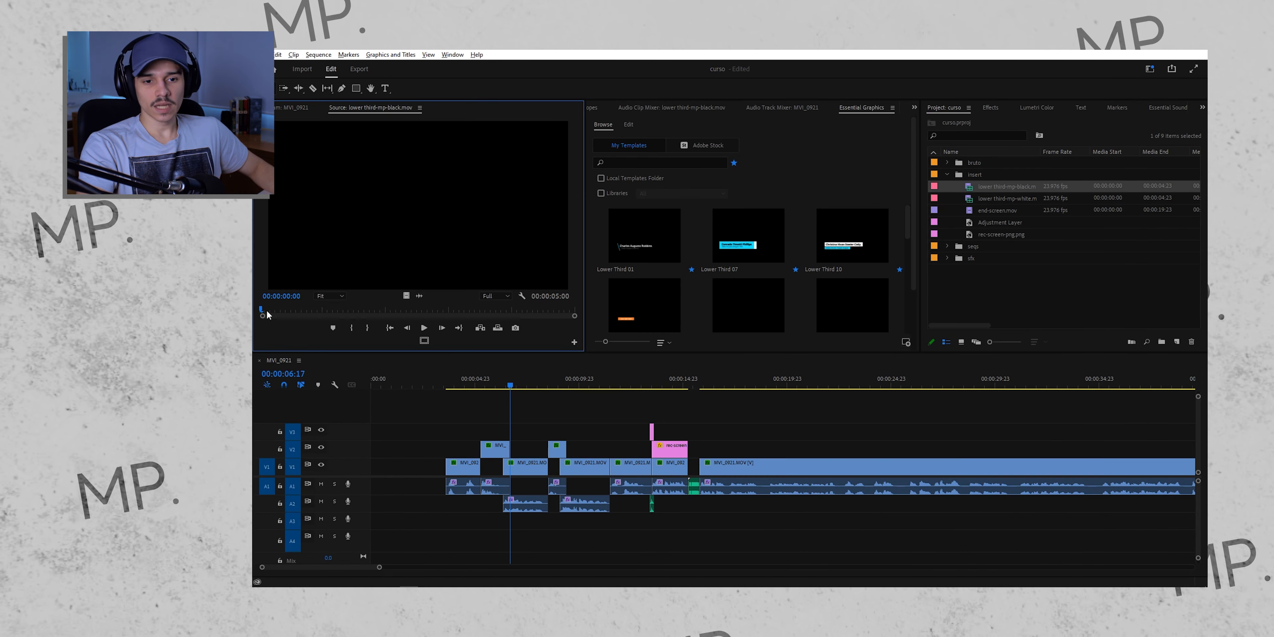
Preview the animation of the black and white lower-third clips in the source monitor.
{"action": "left_click_drag", "start_coordinate": [262, 310], "coordinate": [307, 313]}
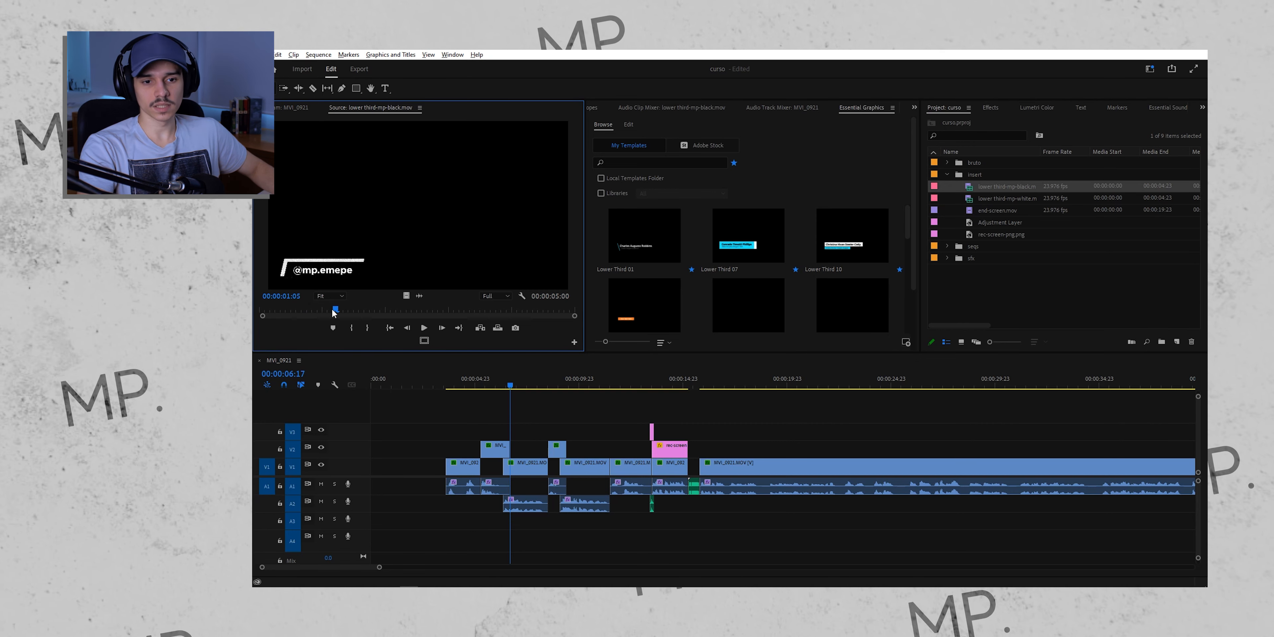
{"action": "left_click_drag", "start_coordinate": [339, 311], "coordinate": [288, 310]}
{"action": "double_click", "coordinate": [965, 199]}
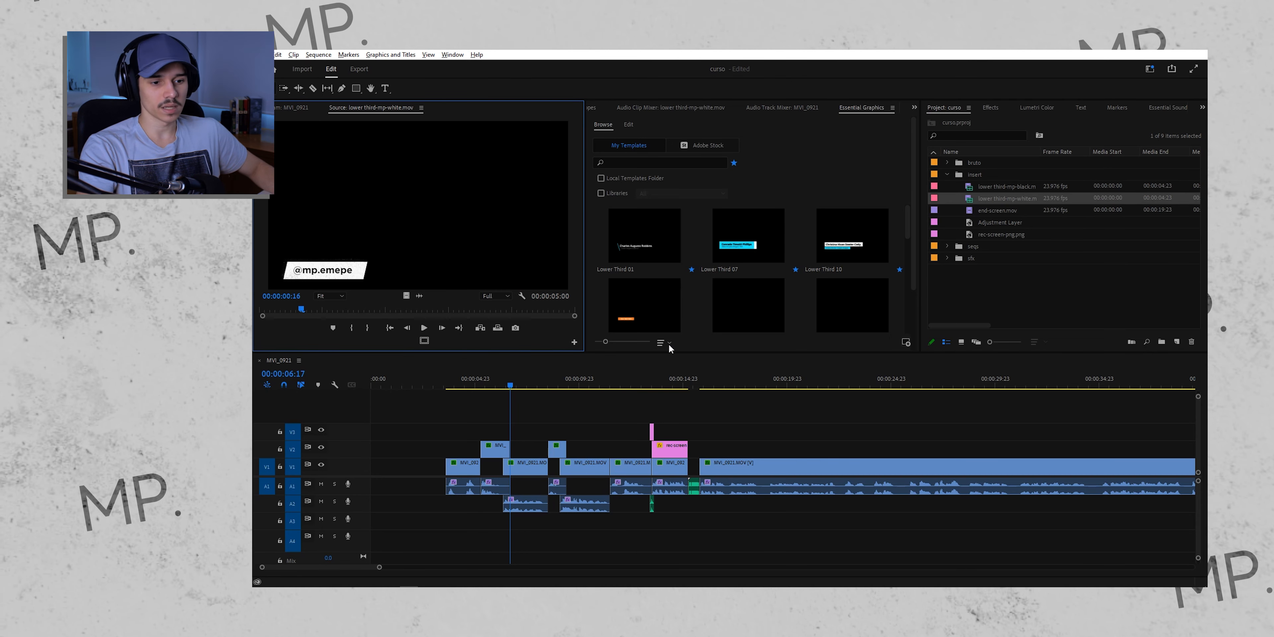
Place the black lower third on V3 at 00:00:06:17 with its position at 2129, 786, and save the project.
{"action": "left_click_drag", "start_coordinate": [1007, 187], "coordinate": [515, 429]}
{"action": "left_click", "coordinate": [605, 108]}
{"action": "left_click", "coordinate": [915, 108]}
{"action": "left_click", "coordinate": [915, 119]}
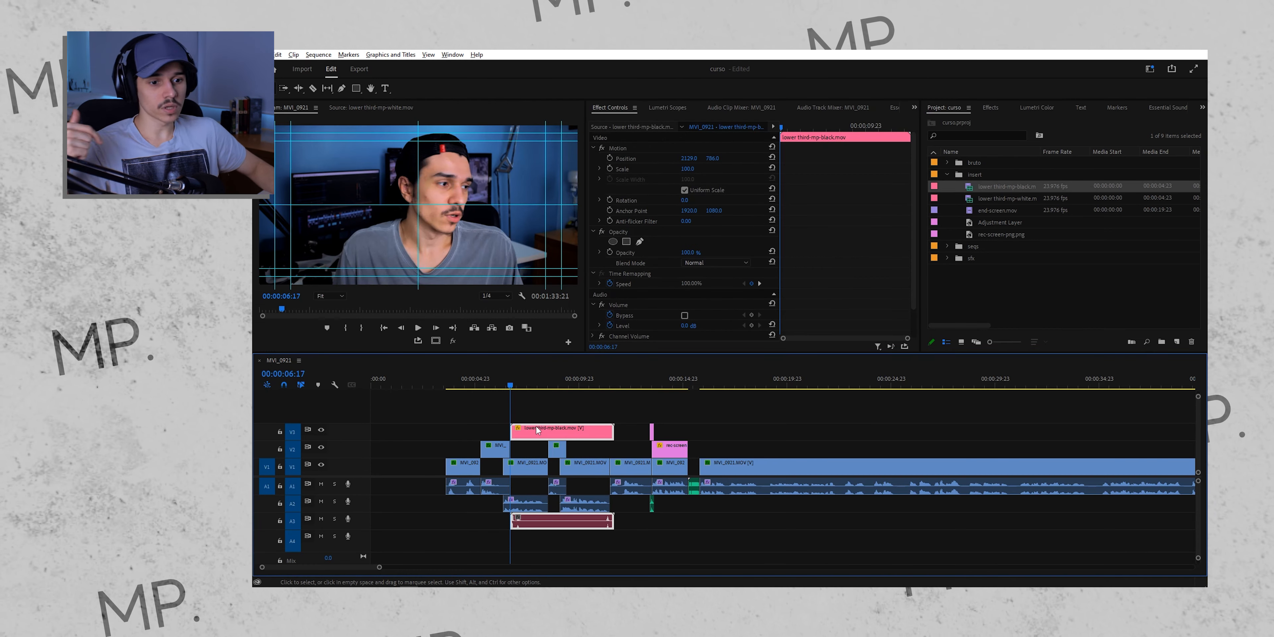
{"action": "key", "text": "ctrl+s"}
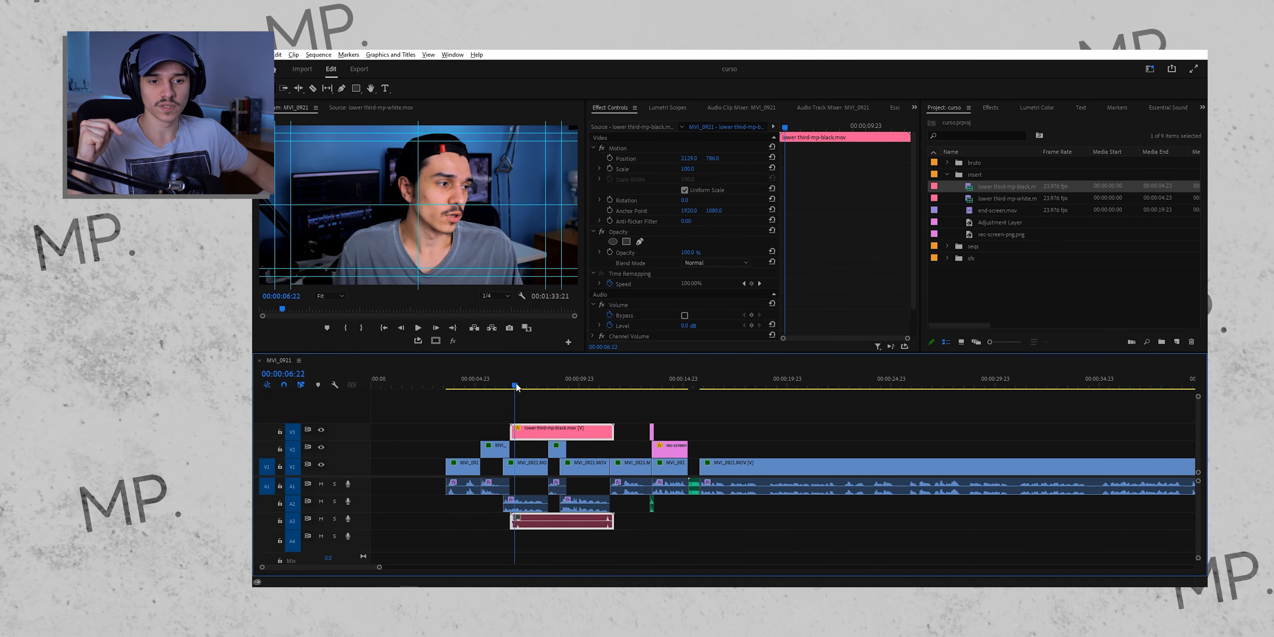
Play the black lower third's entrance over the talking clip up to 00:00:07:15.
{"action": "key", "text": "space"}
{"action": "key", "text": "space"}
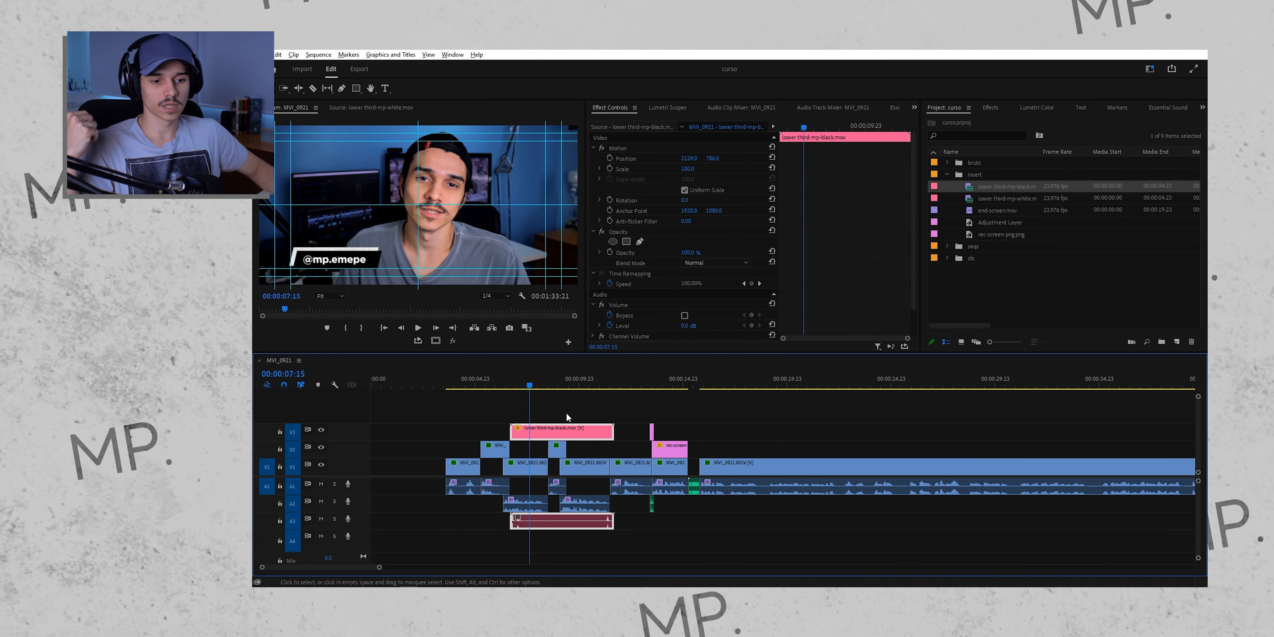
{"action": "left_click", "coordinate": [561, 416]}
{"action": "left_click", "coordinate": [560, 430]}
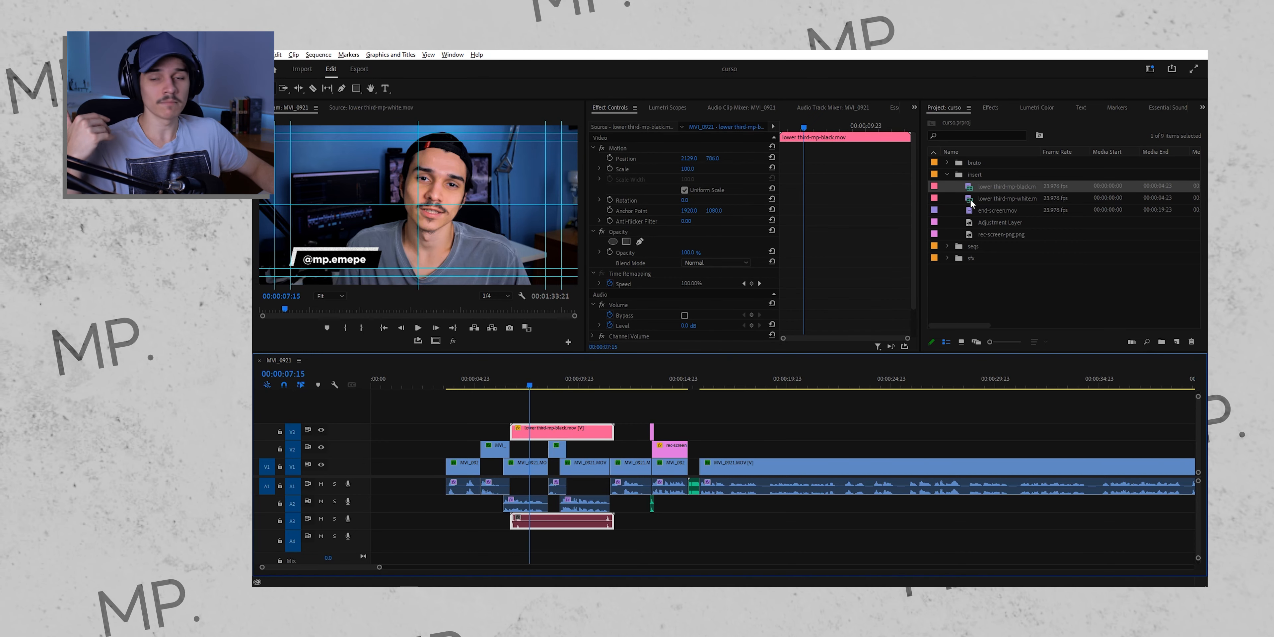
Try the Invert video effect on the black lower-third clip to switch its colors.
{"action": "left_click", "coordinate": [991, 109]}
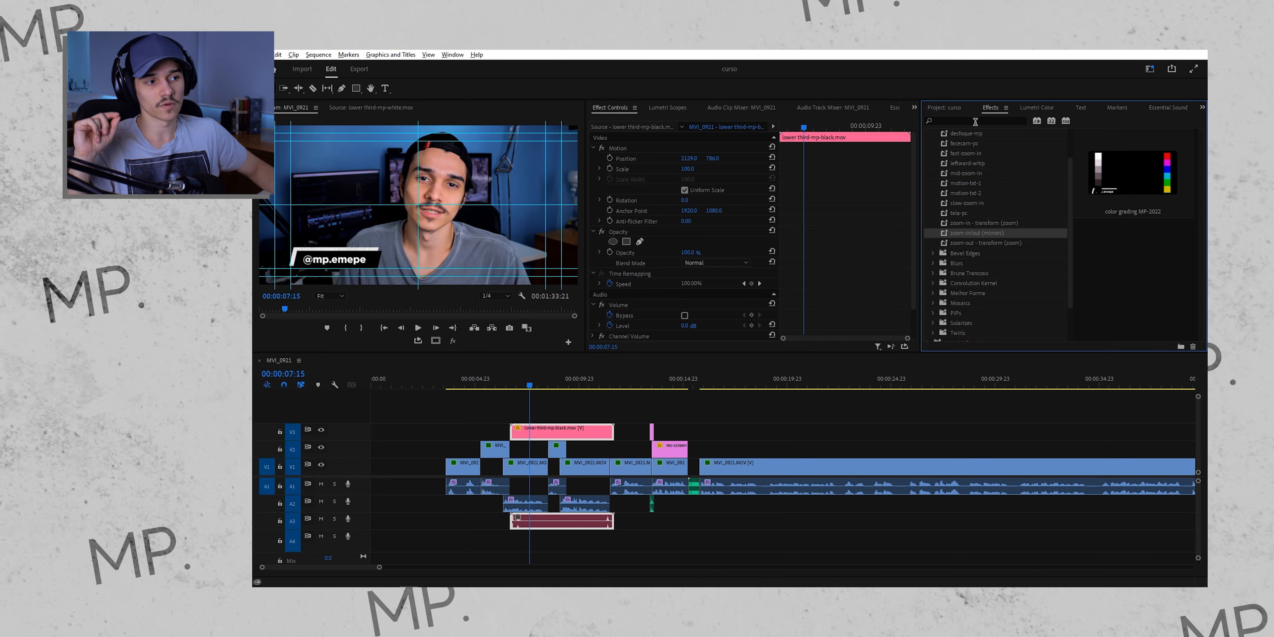
{"action": "type", "text": "invert"}
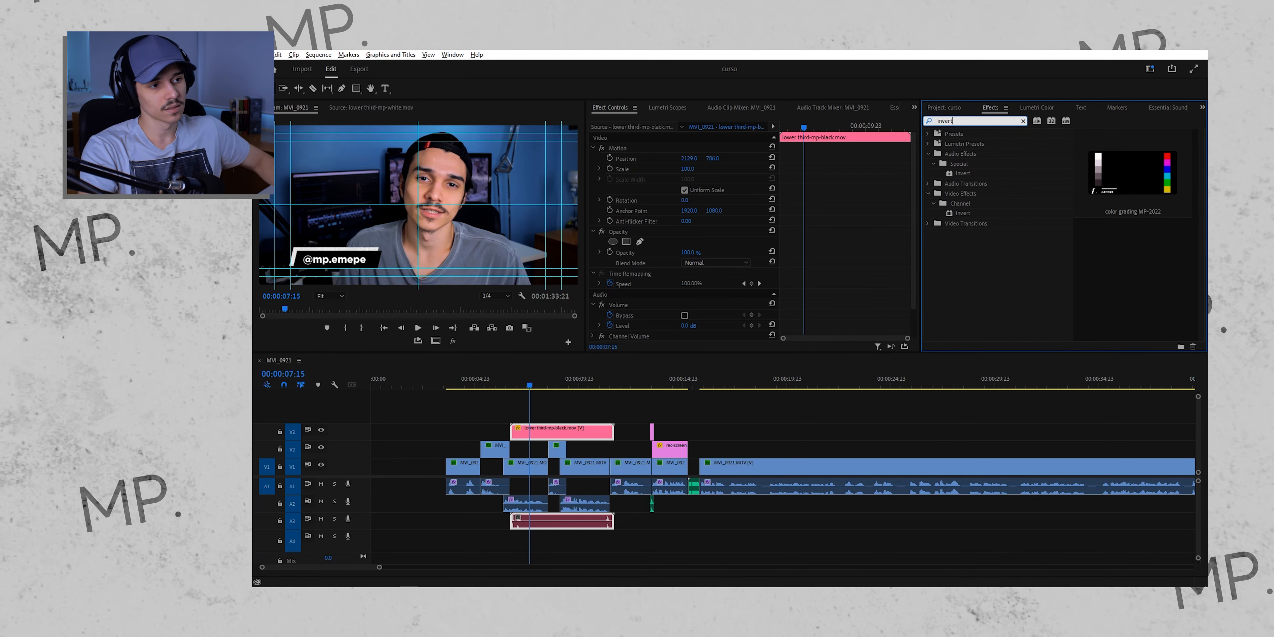
{"action": "left_click_drag", "start_coordinate": [963, 213], "coordinate": [545, 431]}
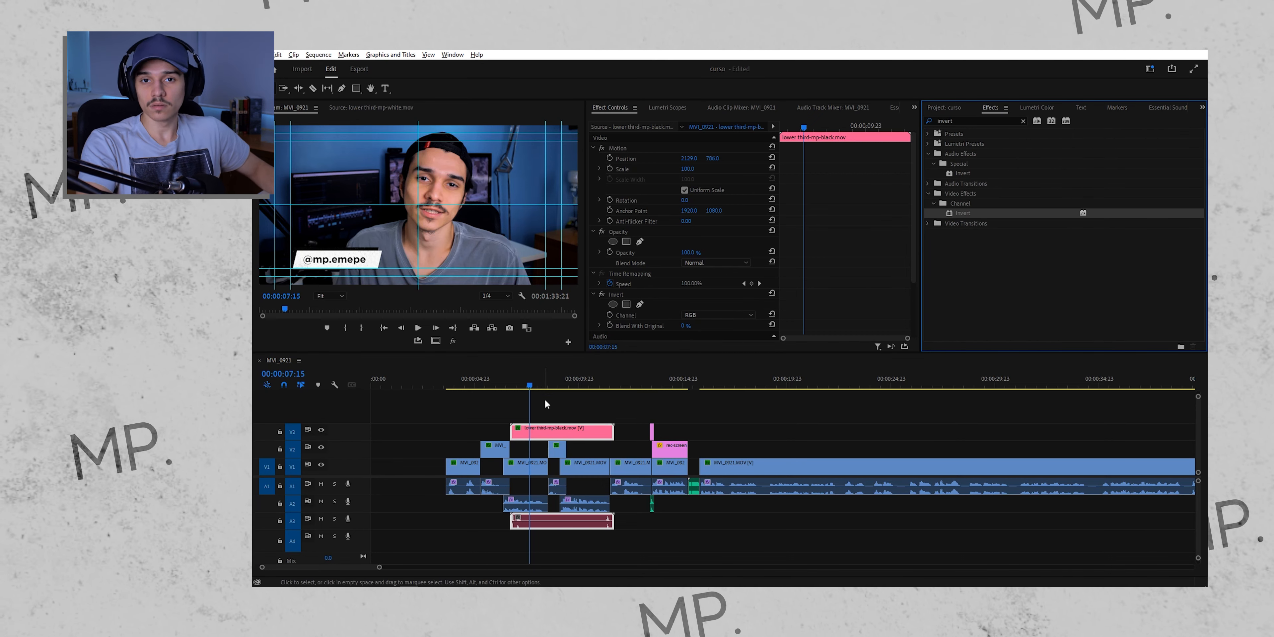
{"action": "left_click", "coordinate": [568, 408]}
{"action": "key", "text": "ctrl+s"}
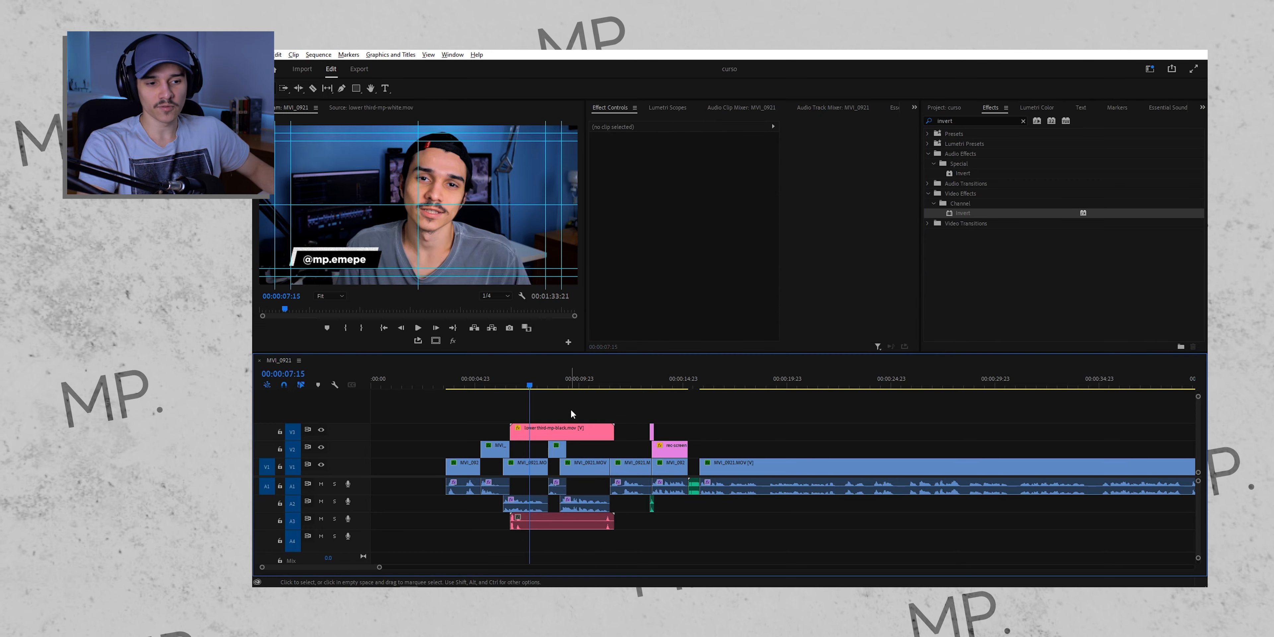
Move the playhead to the start of the long talking clip that follows the recording section.
{"action": "key", "text": "minus"}
{"action": "key", "text": "minus"}
{"action": "key", "text": "minus"}
{"action": "scroll", "coordinate": [464, 413], "scroll_direction": "up", "scroll_amount": 2}
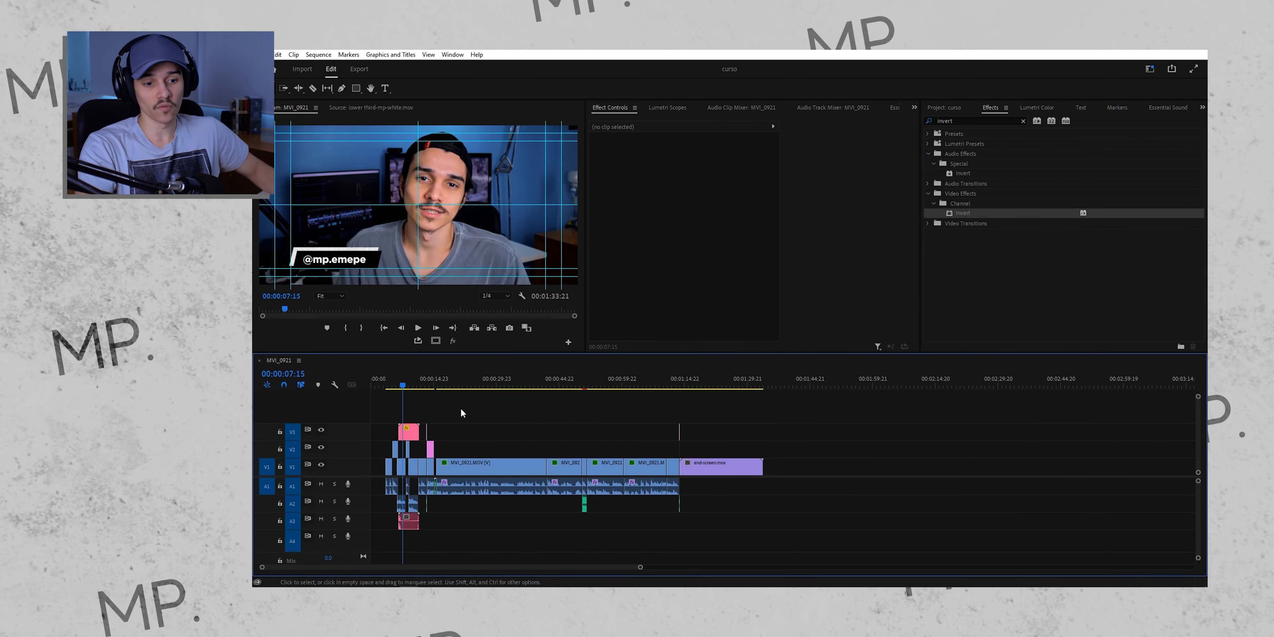
{"action": "scroll", "coordinate": [420, 415], "scroll_direction": "up", "scroll_amount": 3}
{"action": "scroll", "coordinate": [424, 414], "scroll_direction": "up", "scroll_amount": 2}
{"action": "left_click", "coordinate": [520, 383]}
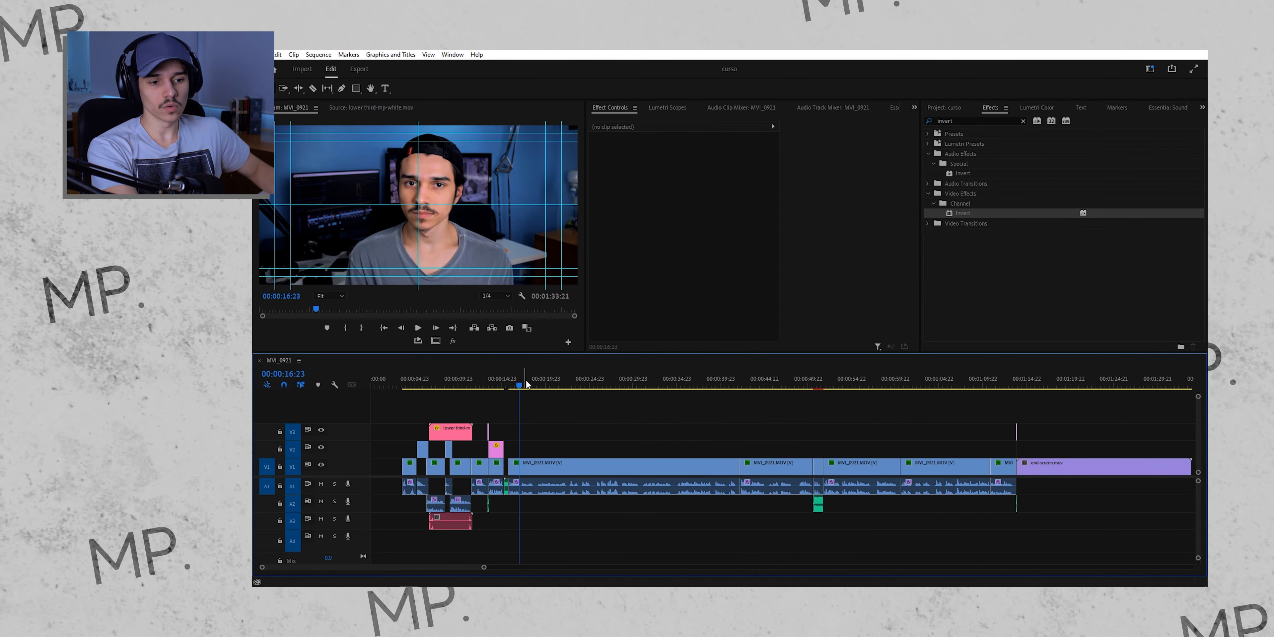
{"action": "key", "text": "Up"}
Open the aprendendo a editar 04 sequence from the videos mp 2022 project at its first lower third, around 00:02:23:06.
{"action": "left_click", "coordinate": [261, 55]}
{"action": "mouse_move", "coordinate": [316, 110]}
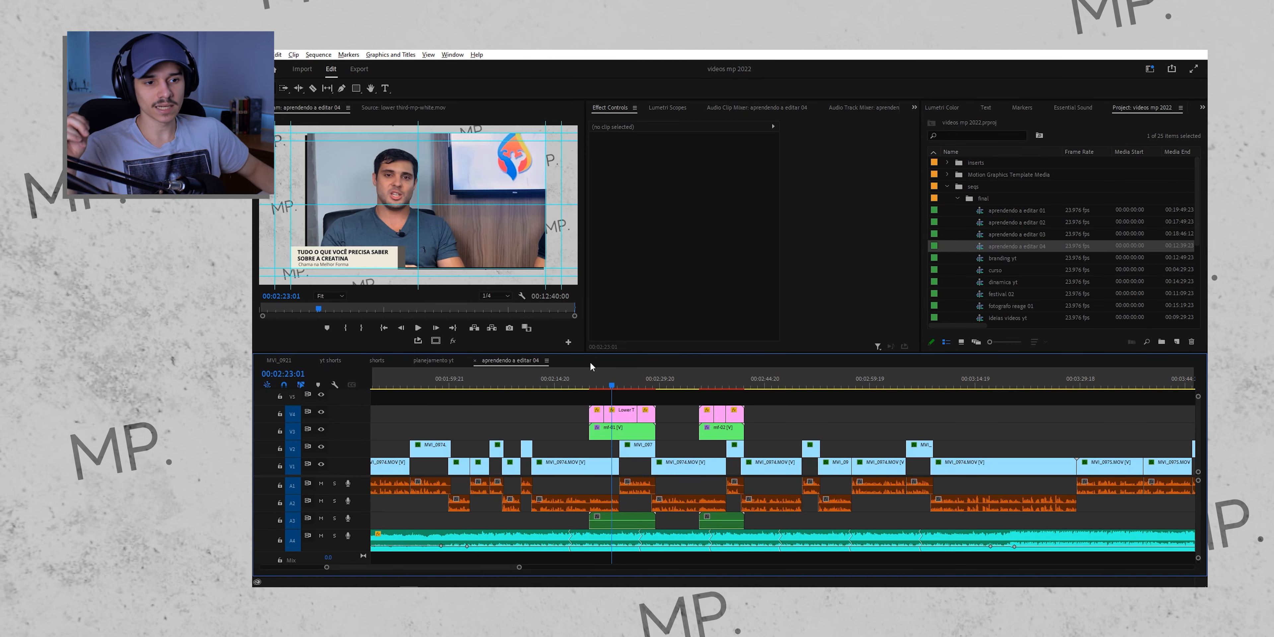
{"action": "scroll", "coordinate": [604, 428], "scroll_direction": "up", "scroll_amount": 3}
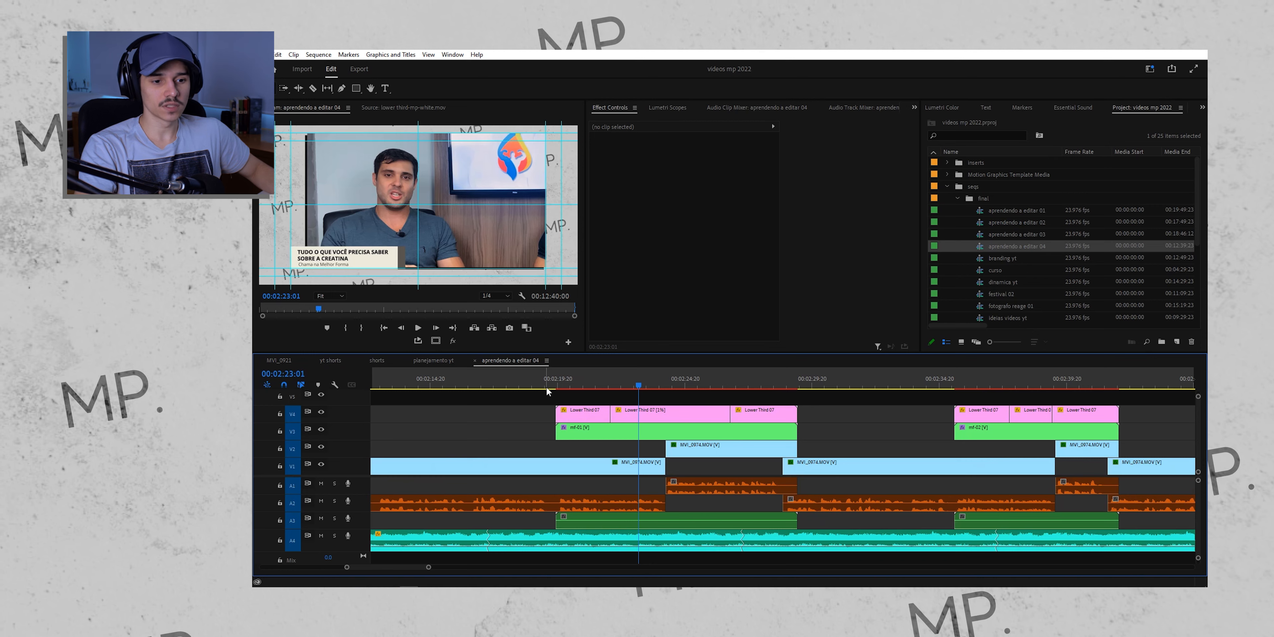
{"action": "key", "text": "shift+Right"}
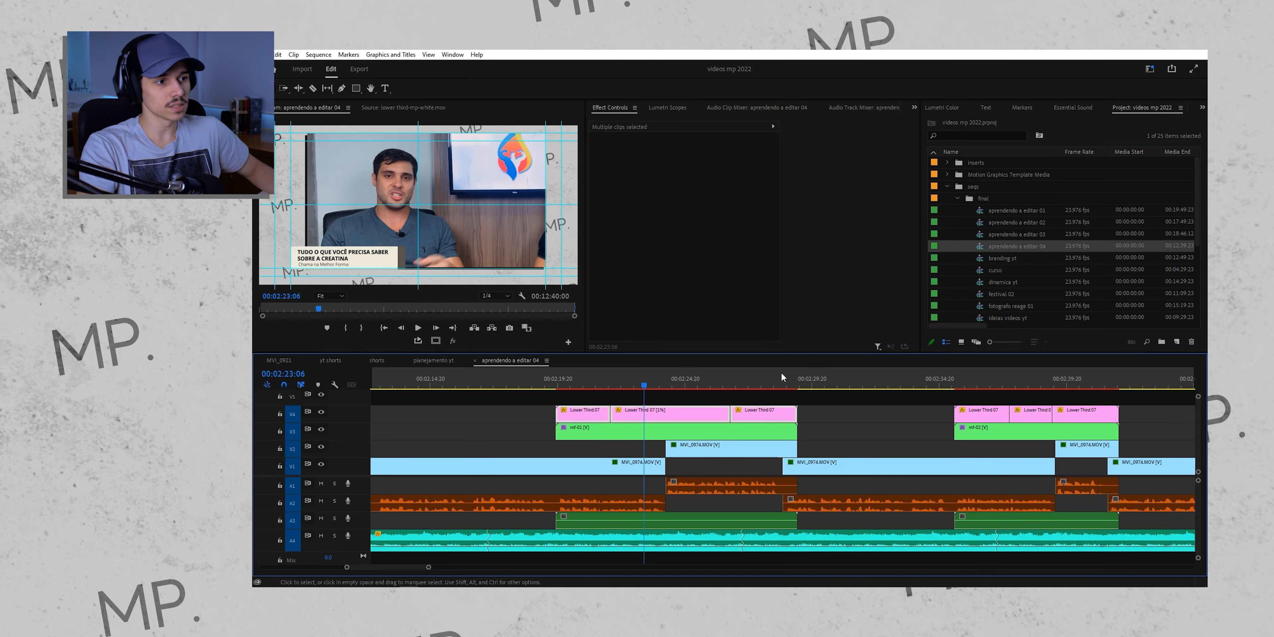
Examine the Essential Graphics properties of the Lower Third 07 template, from its texts and colors to its shadow and position settings.
{"action": "left_click", "coordinate": [875, 108]}
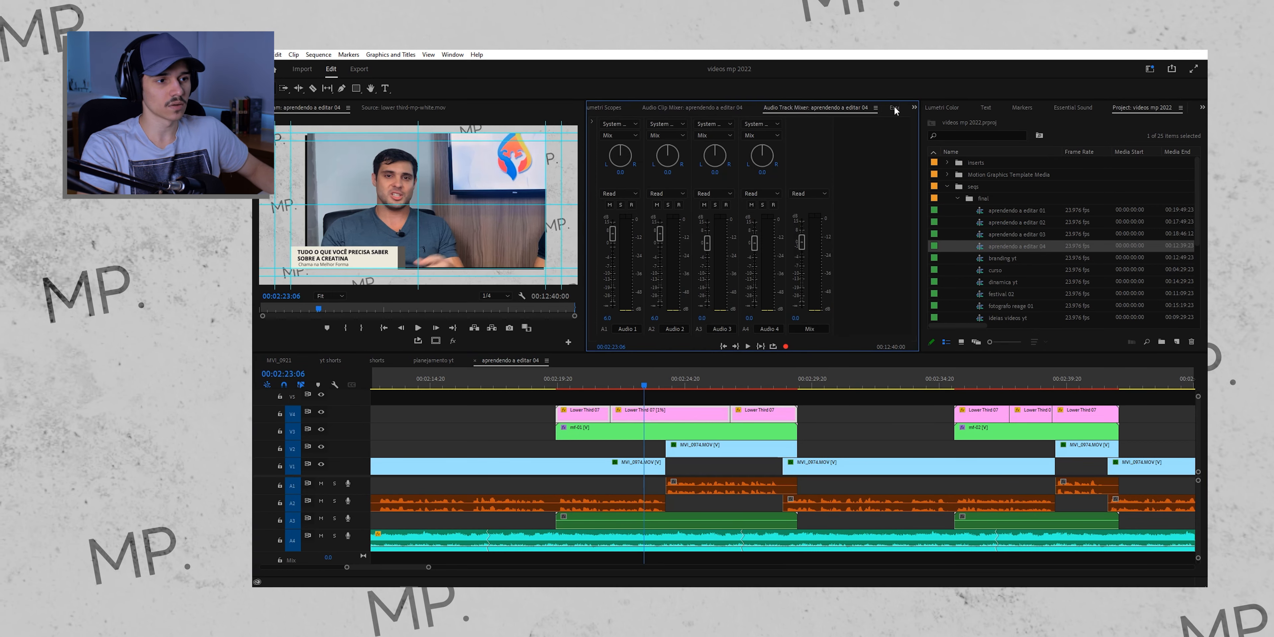
{"action": "left_click", "coordinate": [894, 109]}
{"action": "left_click", "coordinate": [724, 237]}
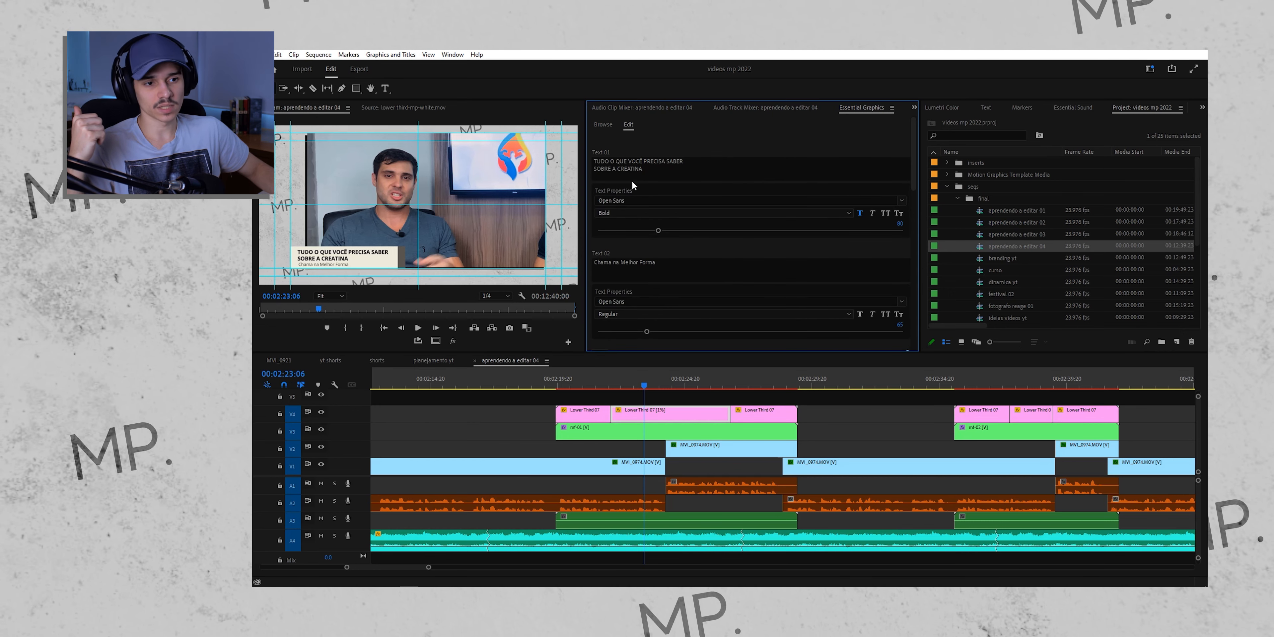
{"action": "scroll", "coordinate": [626, 265], "scroll_direction": "down", "scroll_amount": 5}
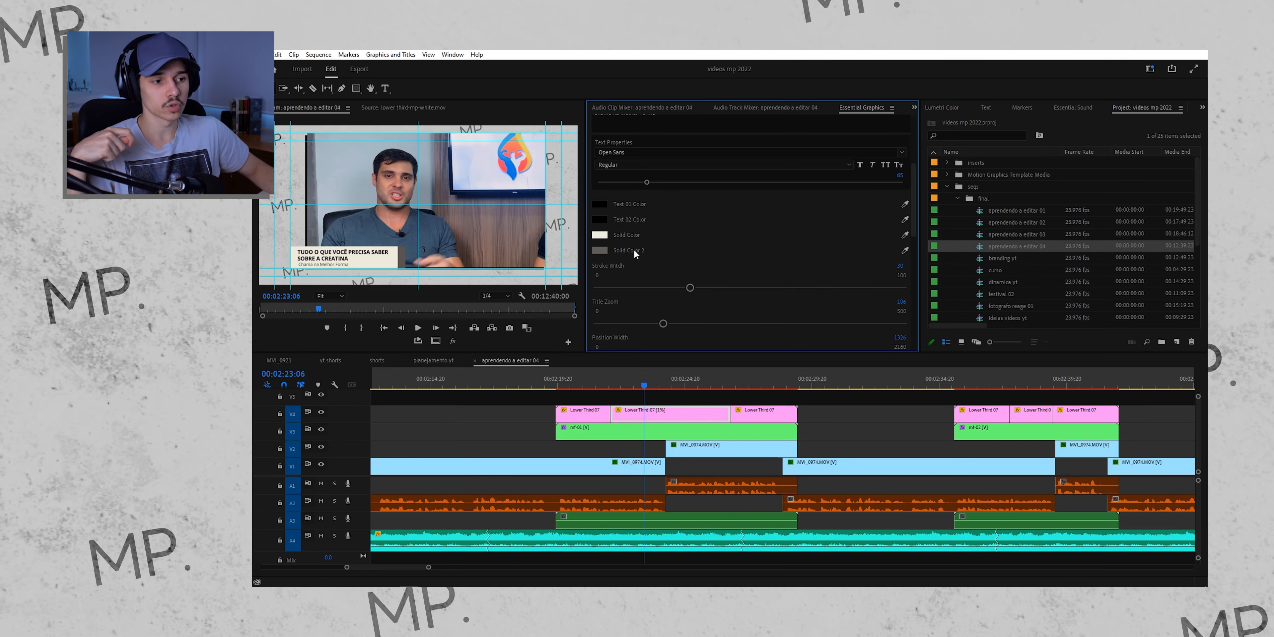
{"action": "scroll", "coordinate": [611, 250], "scroll_direction": "down", "scroll_amount": 6}
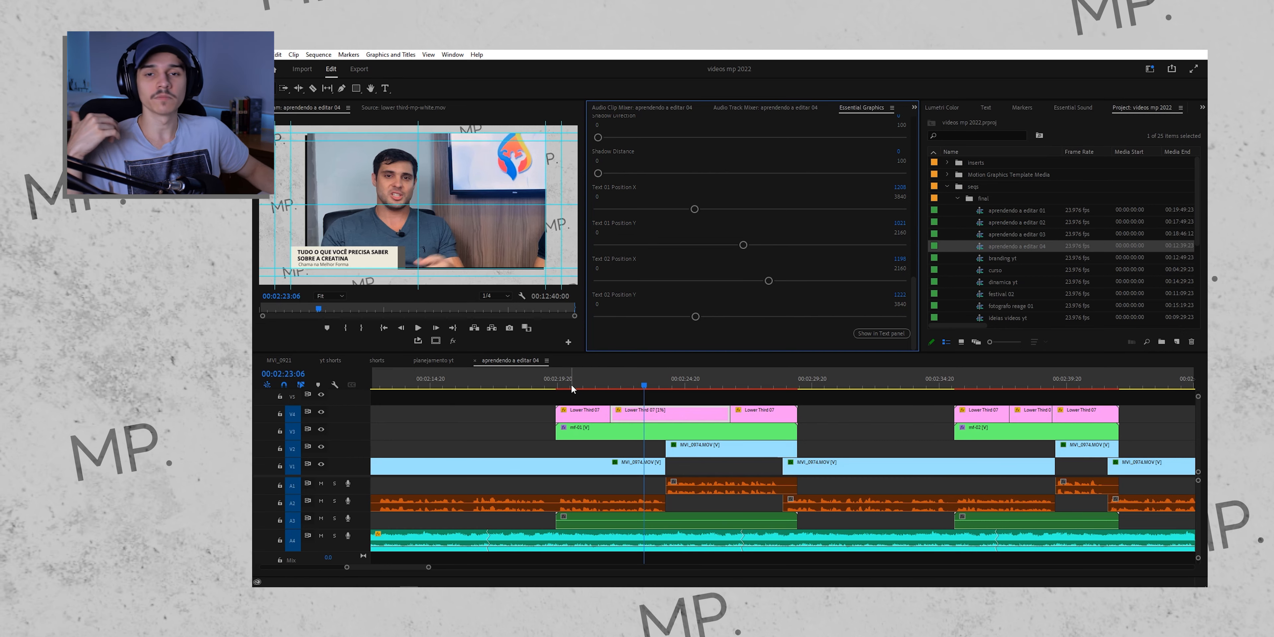
Open the nested mf-01 sequence and inspect its creatine video, end-screen background and sound effect clips.
{"action": "left_click", "coordinate": [626, 431]}
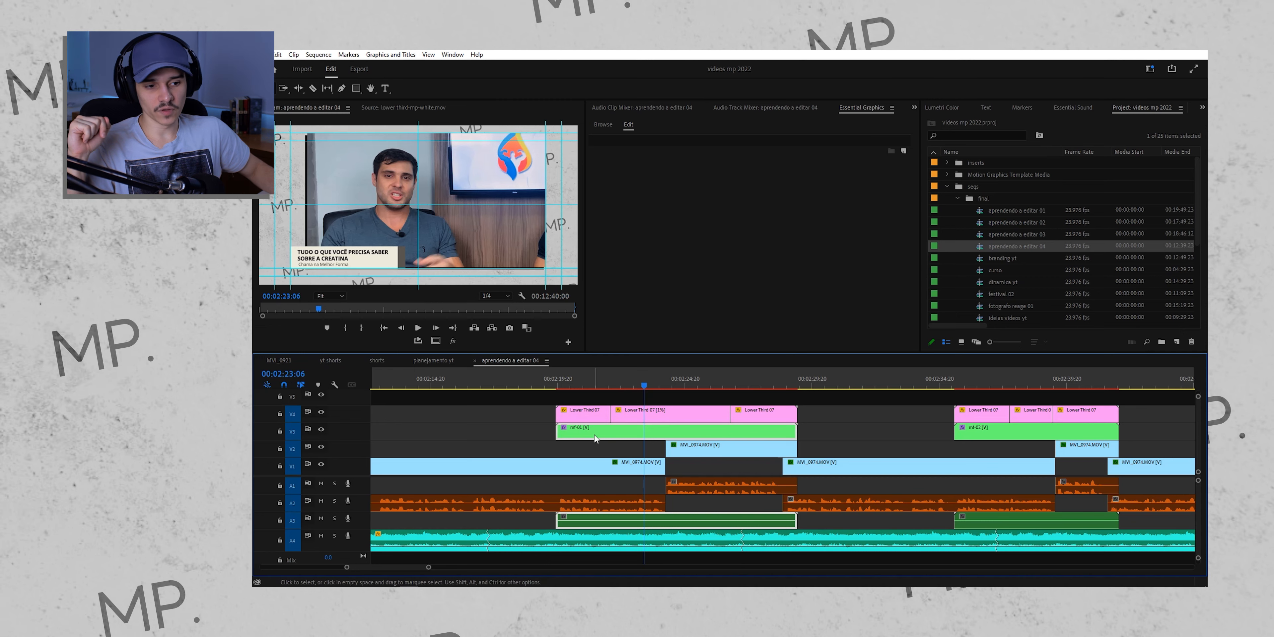
{"action": "double_click", "coordinate": [619, 435]}
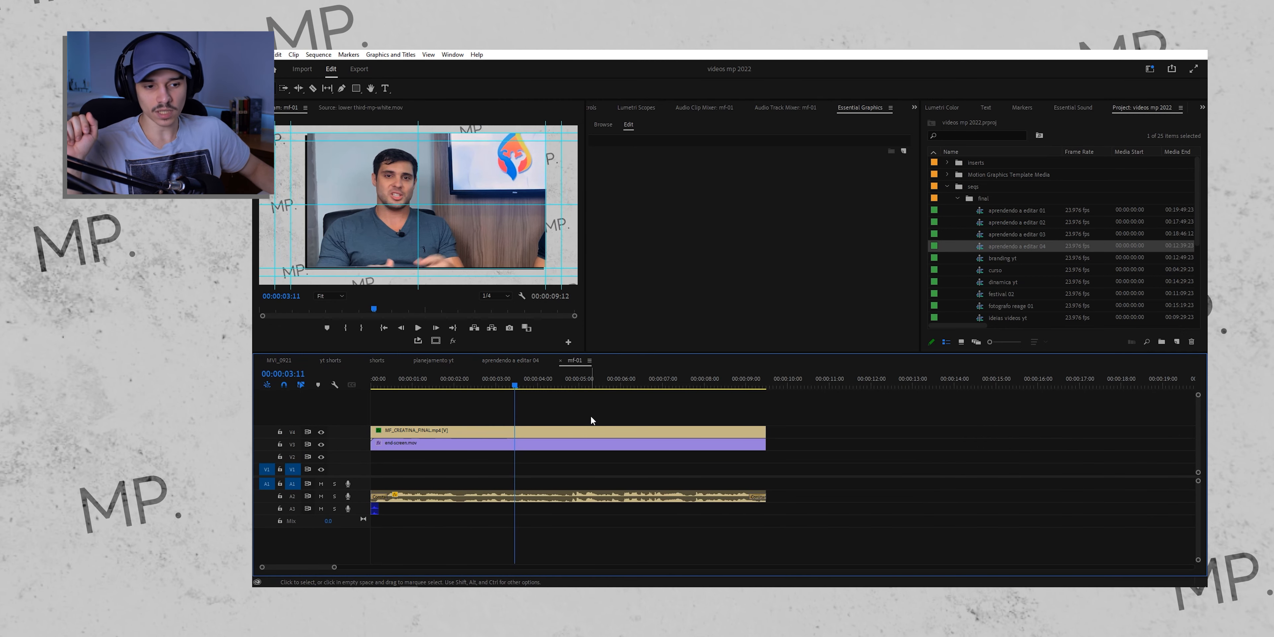
{"action": "left_click", "coordinate": [442, 431]}
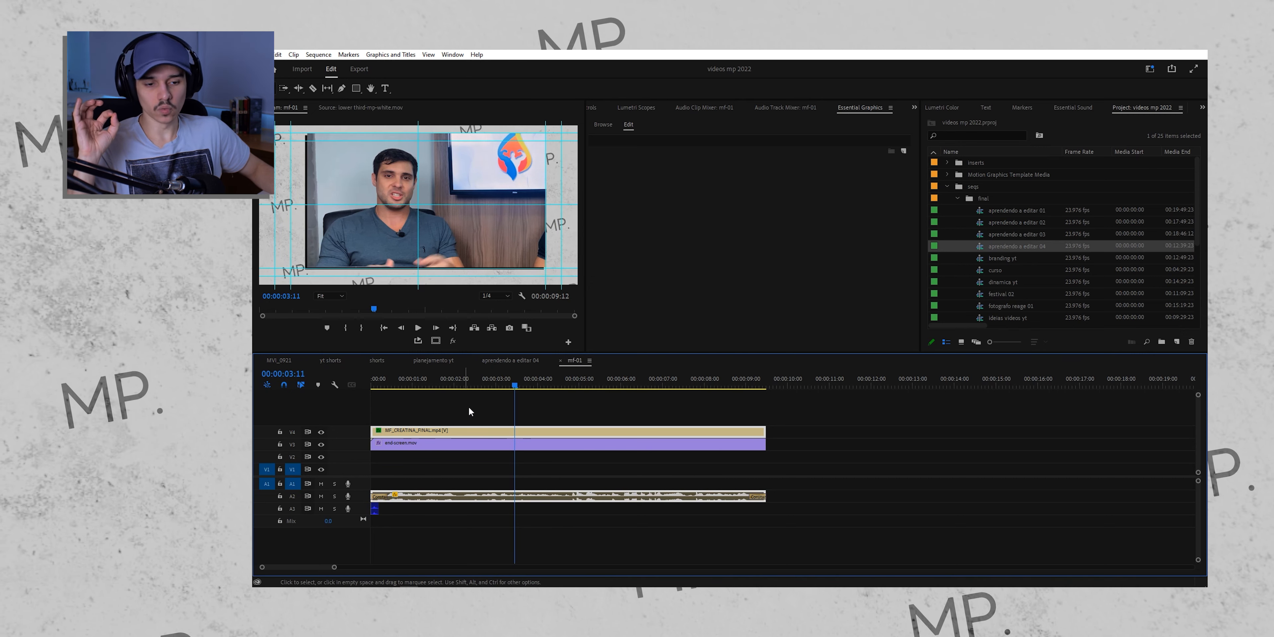
{"action": "left_click", "coordinate": [448, 448]}
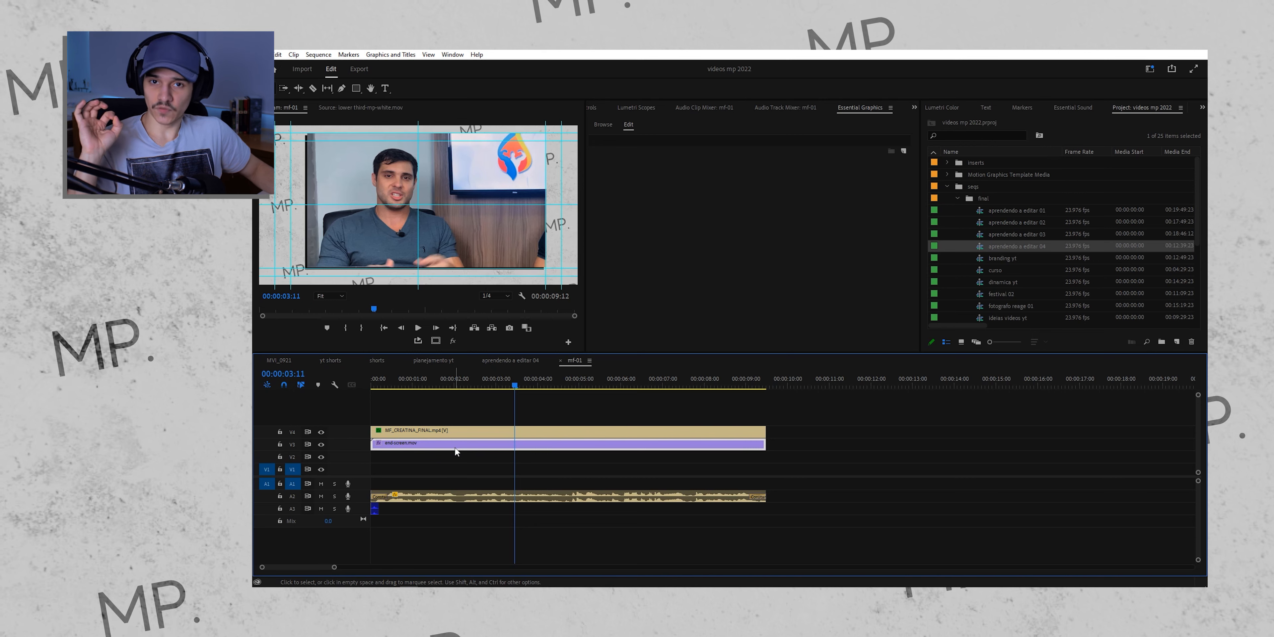
{"action": "left_click", "coordinate": [375, 510]}
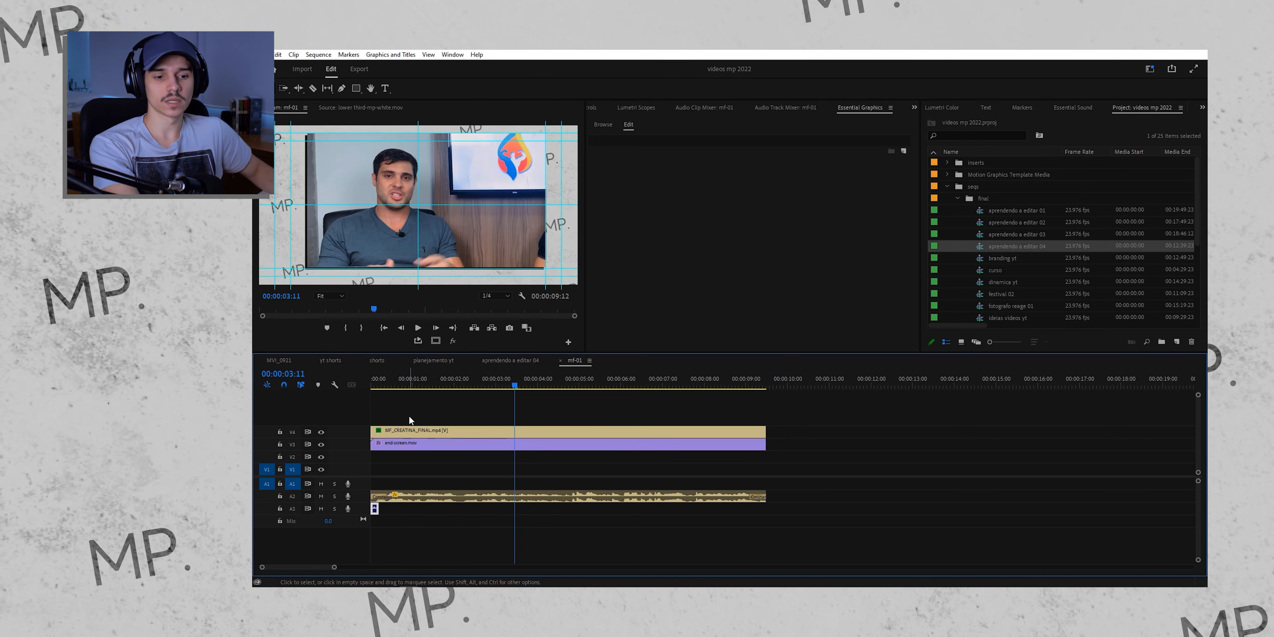
Play the nested mf-01 sequence from its start and examine the Drop Shadow settings on the MP_CREATINA_FINAL clip.
{"action": "key", "text": "Home"}
{"action": "key", "text": "space"}
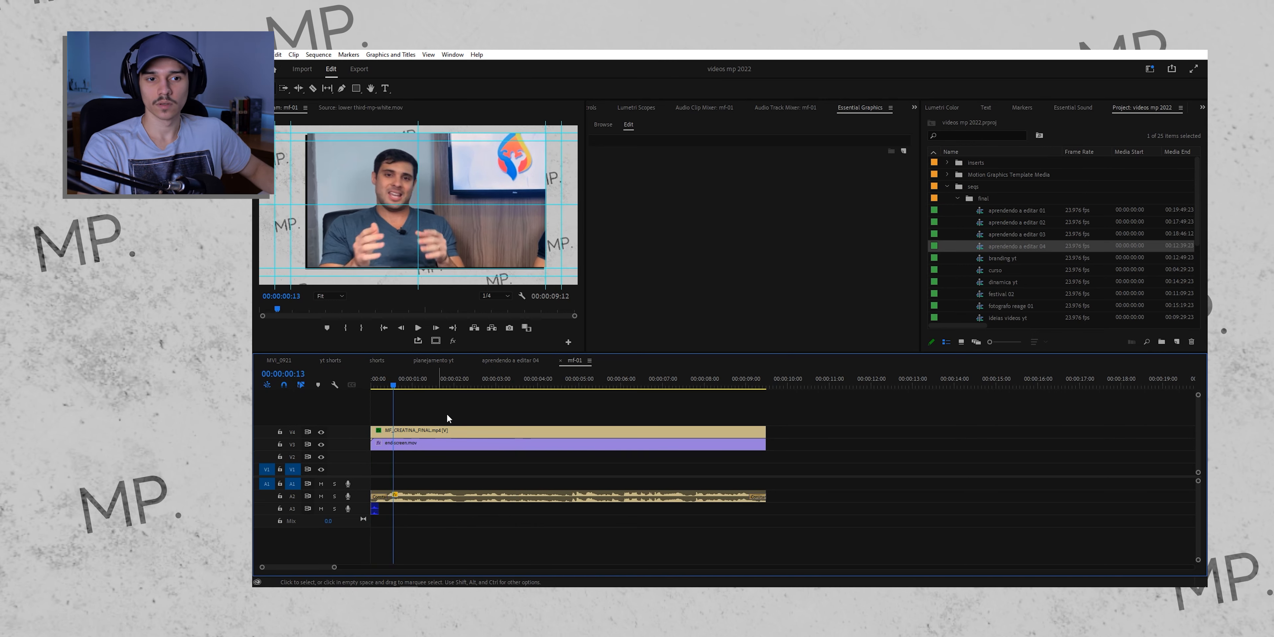
{"action": "left_click", "coordinate": [432, 430]}
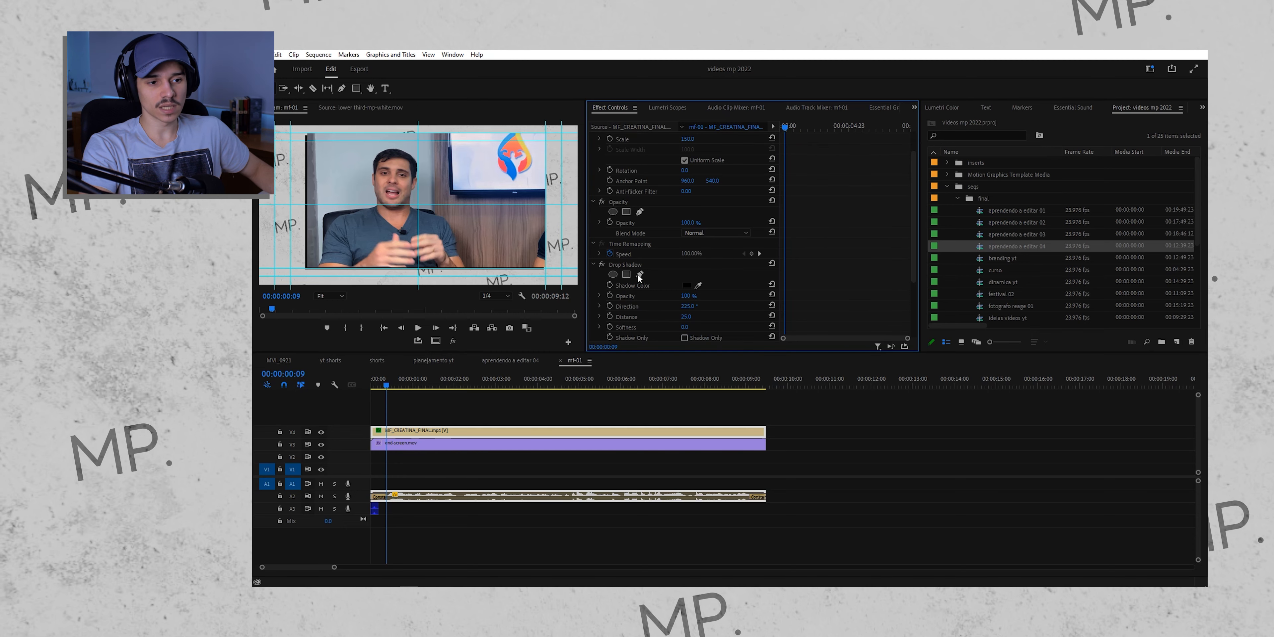
{"action": "left_click", "coordinate": [626, 266]}
{"action": "scroll", "coordinate": [622, 262], "scroll_direction": "down", "scroll_amount": 2}
{"action": "scroll", "coordinate": [642, 255], "scroll_direction": "down", "scroll_amount": 1}
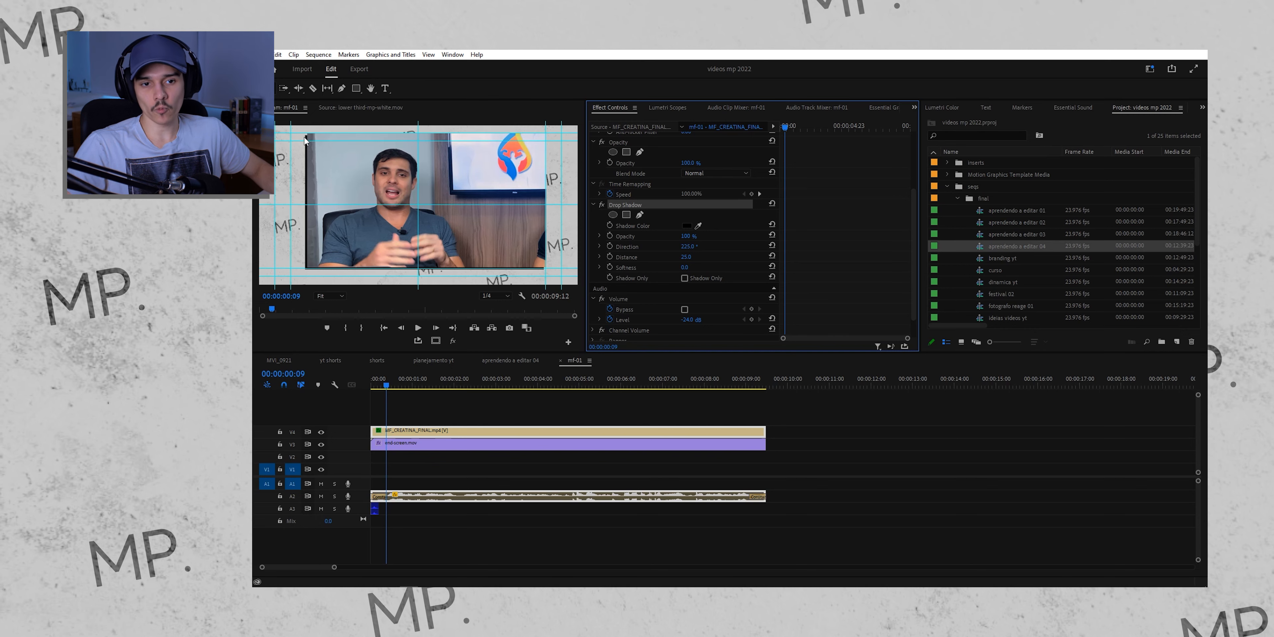
Turn off the Invert effect on the end-screen background clip in the nested sequence.
{"action": "left_click", "coordinate": [422, 444]}
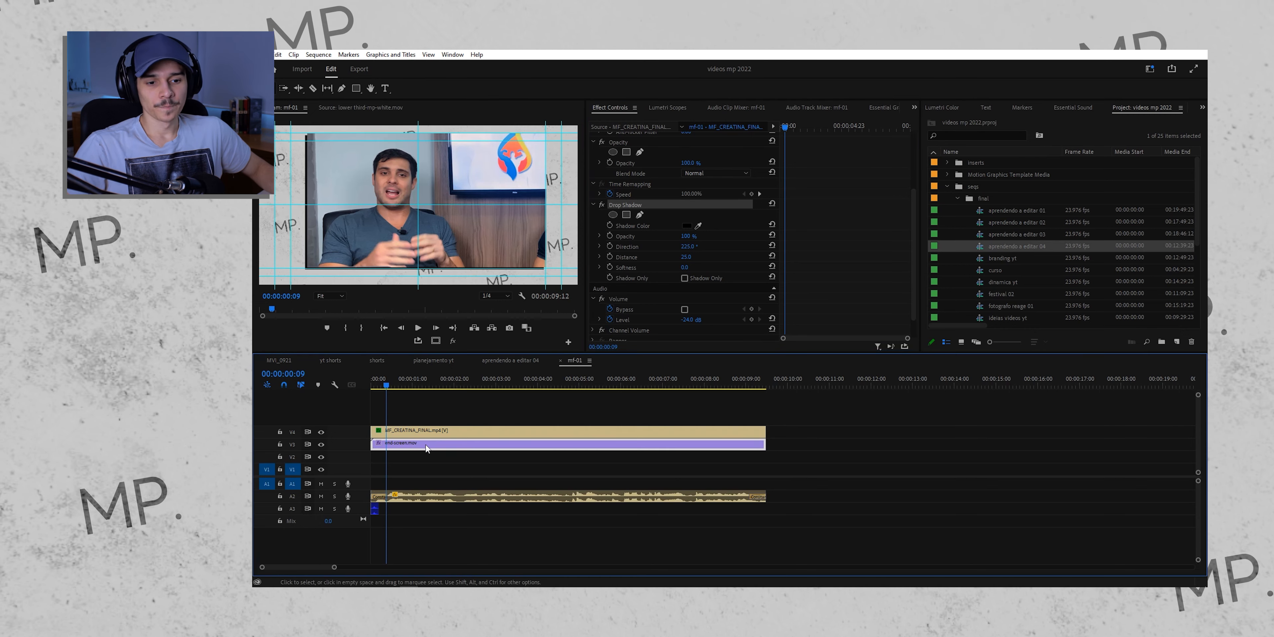
{"action": "left_click", "coordinate": [631, 285]}
{"action": "left_click", "coordinate": [602, 283]}
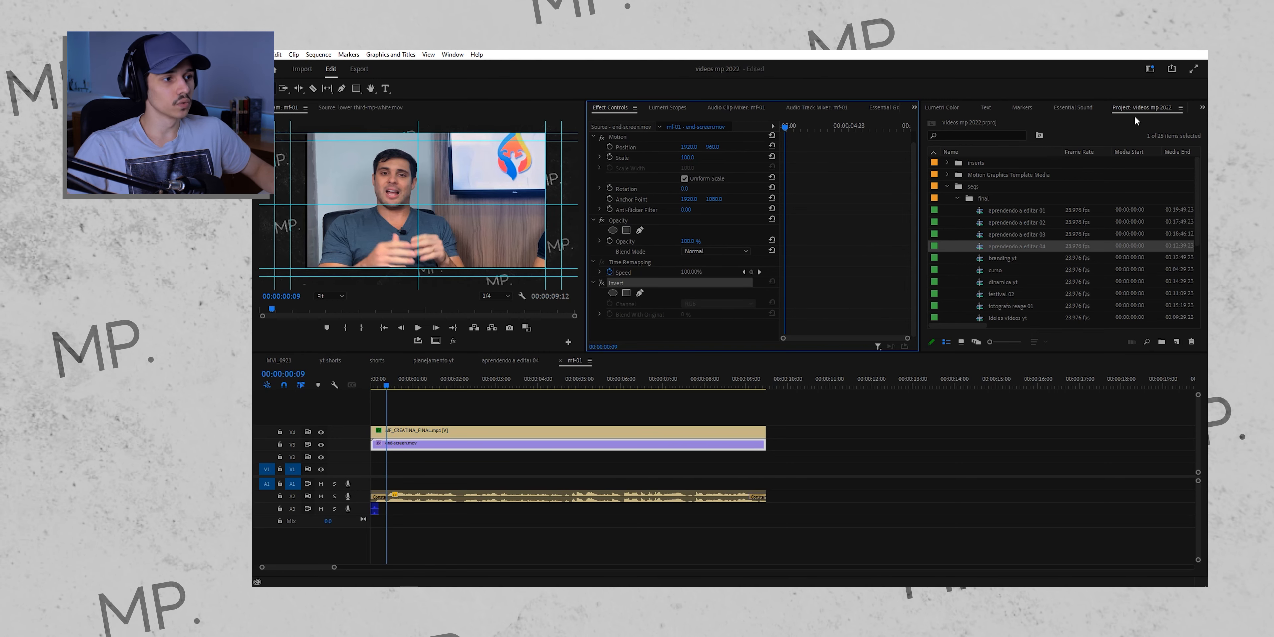
Try applying a new Invert effect to the end-screen background clip, and undo the last two effect changes.
{"action": "left_click", "coordinate": [1203, 107]}
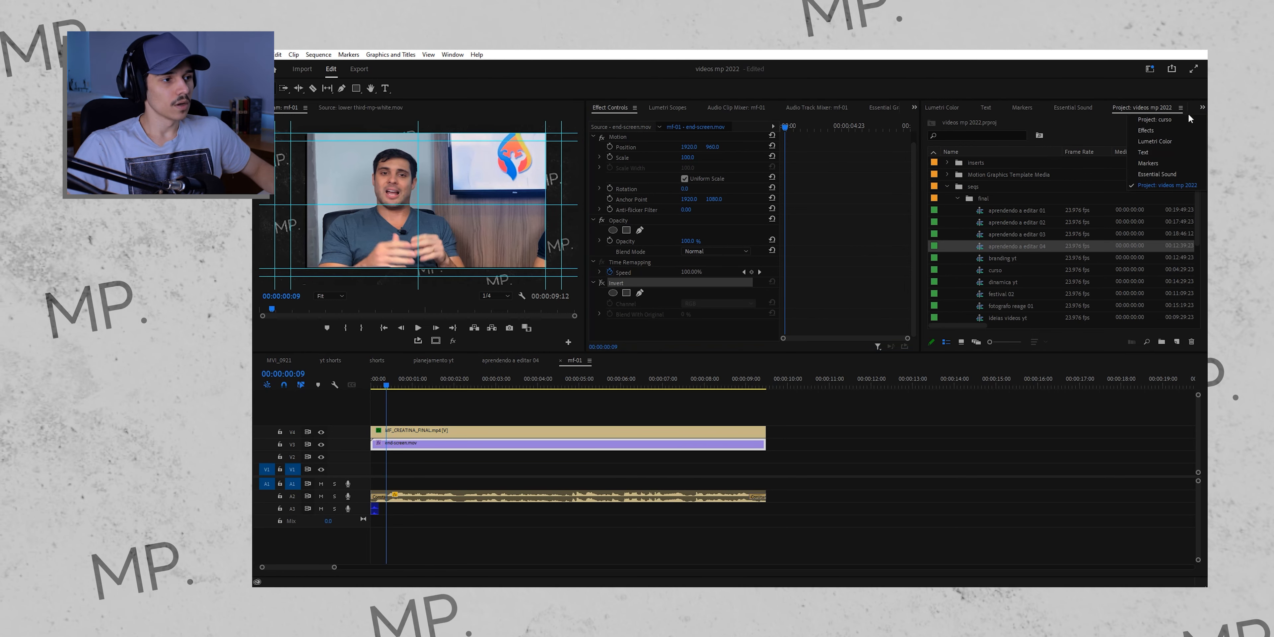
{"action": "left_click", "coordinate": [1174, 130]}
{"action": "left_click_drag", "start_coordinate": [960, 215], "coordinate": [583, 443]}
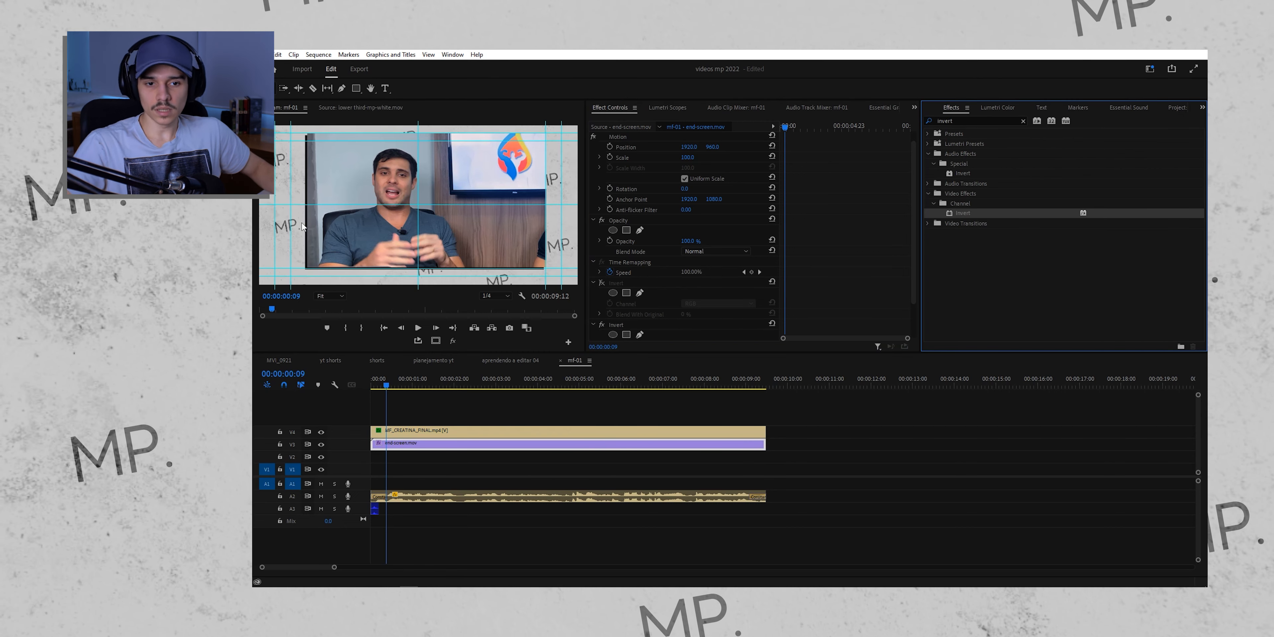
{"action": "key", "text": "ctrl+z"}
{"action": "key", "text": "ctrl+z"}
Return to the aprendendo a editar 04 sequence and scrub through the first lower third's entrance.
{"action": "left_click", "coordinate": [511, 361]}
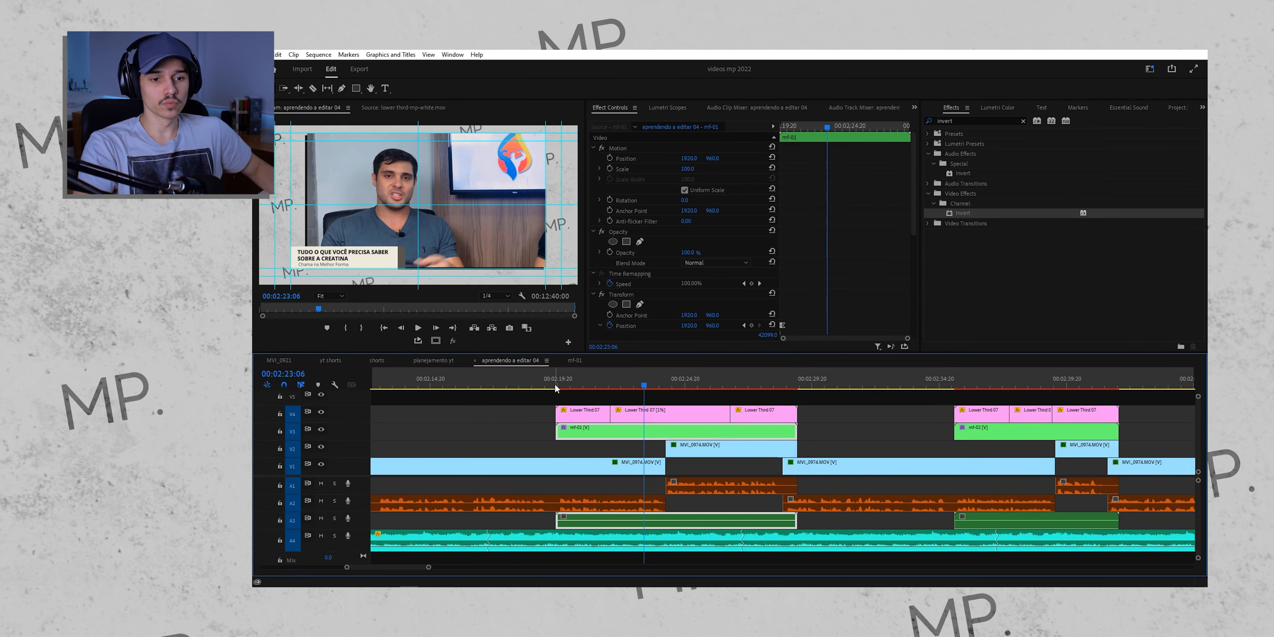
{"action": "left_click_drag", "start_coordinate": [555, 385], "coordinate": [595, 384]}
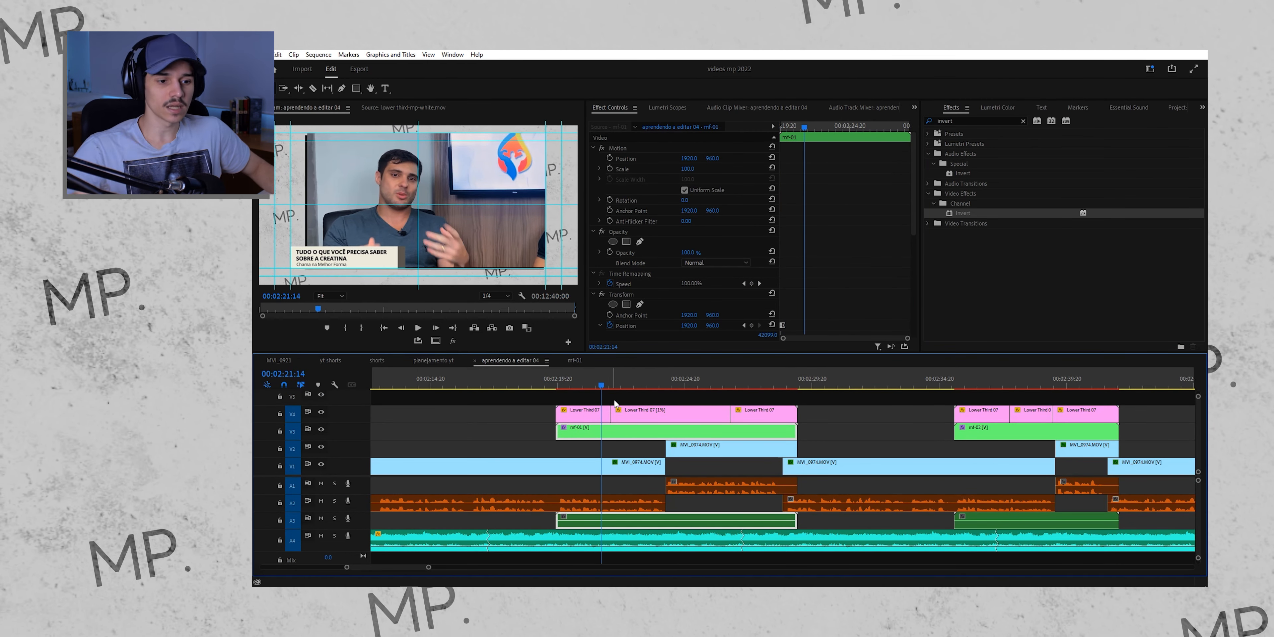
{"action": "left_click", "coordinate": [838, 416]}
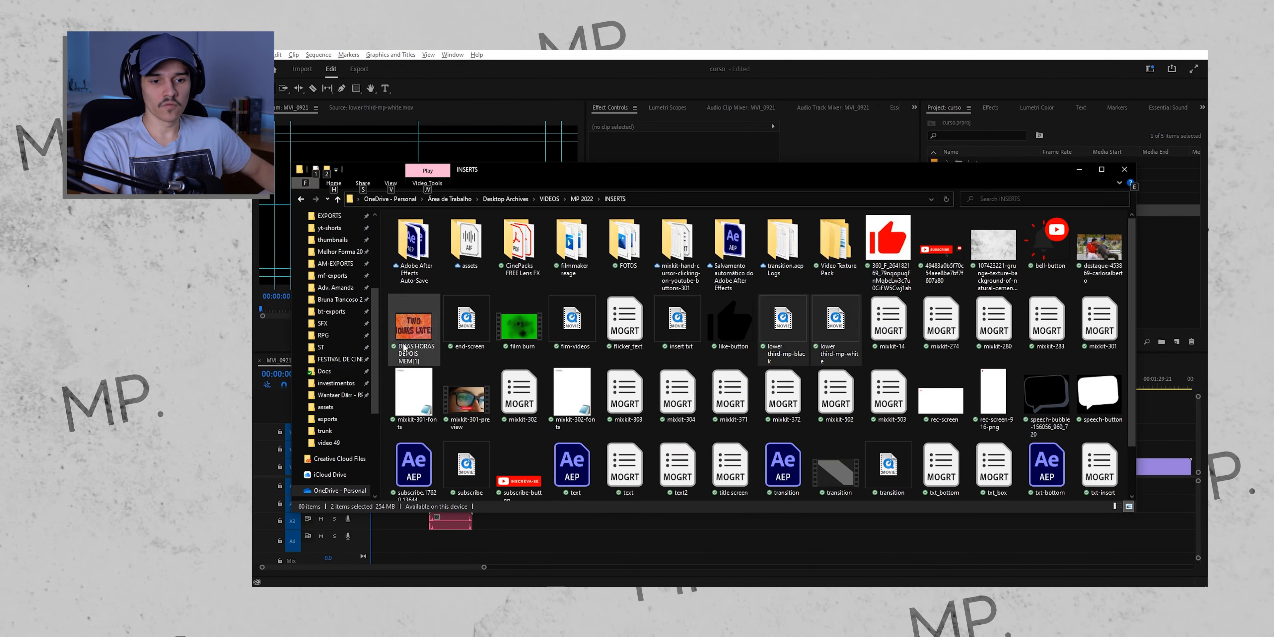
Import the song "Fluffy - Smith The Mister" from the ST music folder into the curso project's st bin and preview it.
{"action": "left_click", "coordinate": [322, 347]}
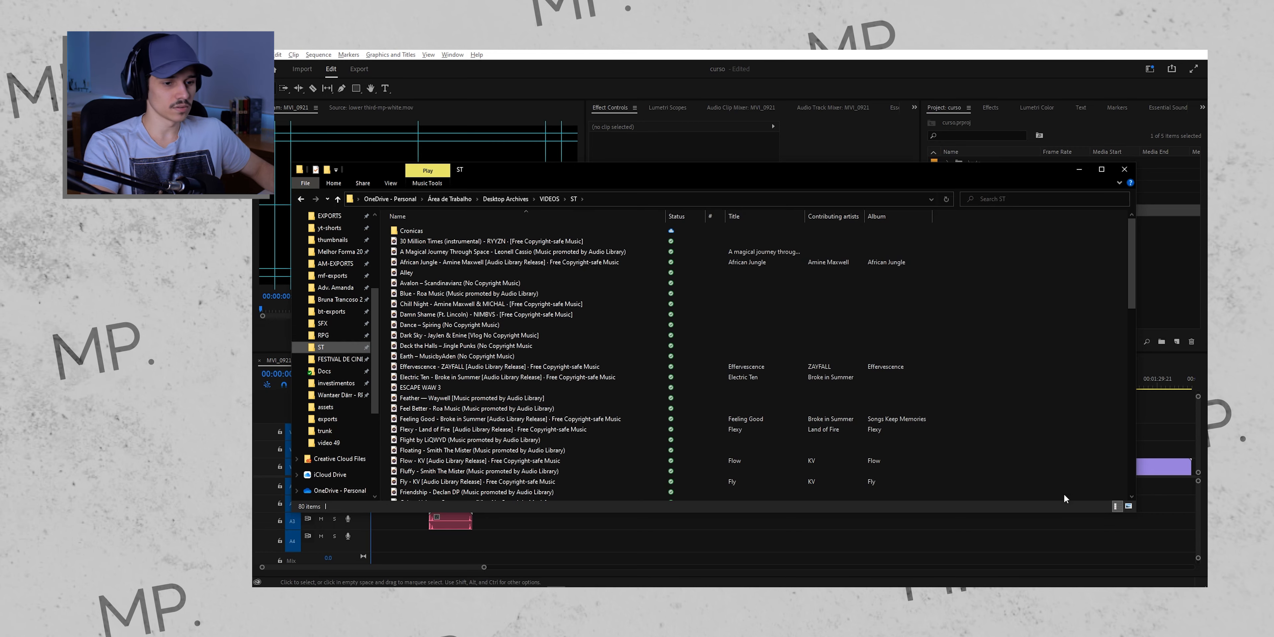
{"action": "scroll", "coordinate": [446, 357], "scroll_direction": "down", "scroll_amount": 4}
{"action": "left_click_drag", "start_coordinate": [404, 348], "coordinate": [1153, 216]}
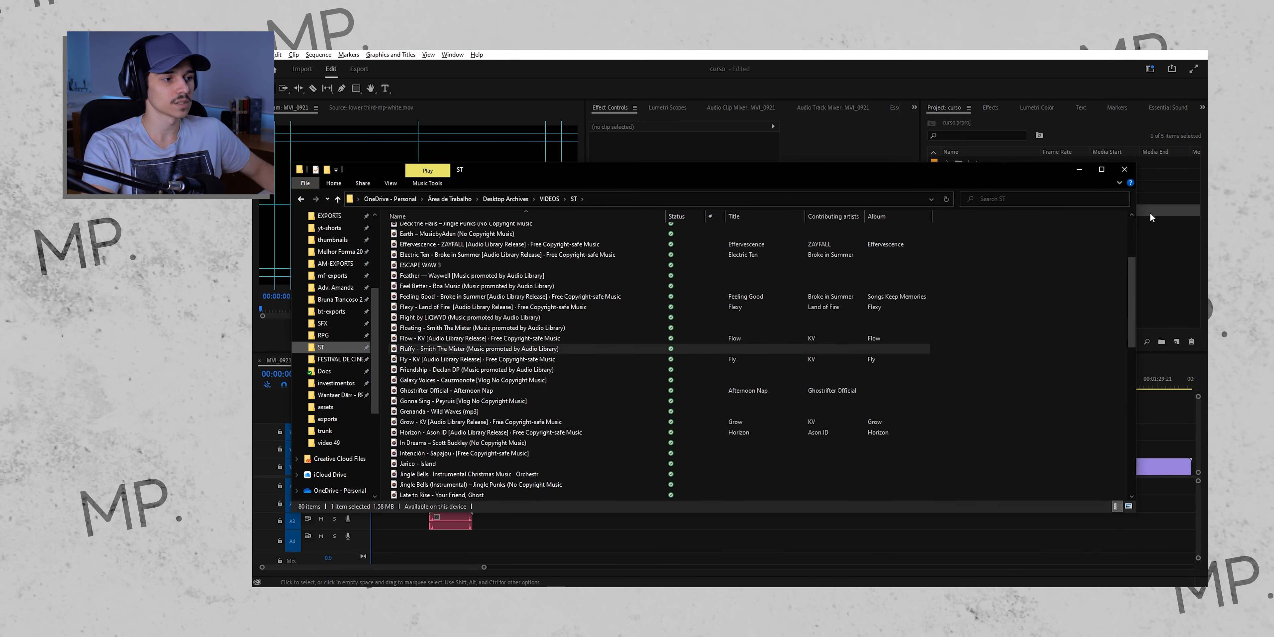
{"action": "left_click", "coordinate": [965, 257]}
{"action": "double_click", "coordinate": [968, 223]}
{"action": "left_click", "coordinate": [562, 260]}
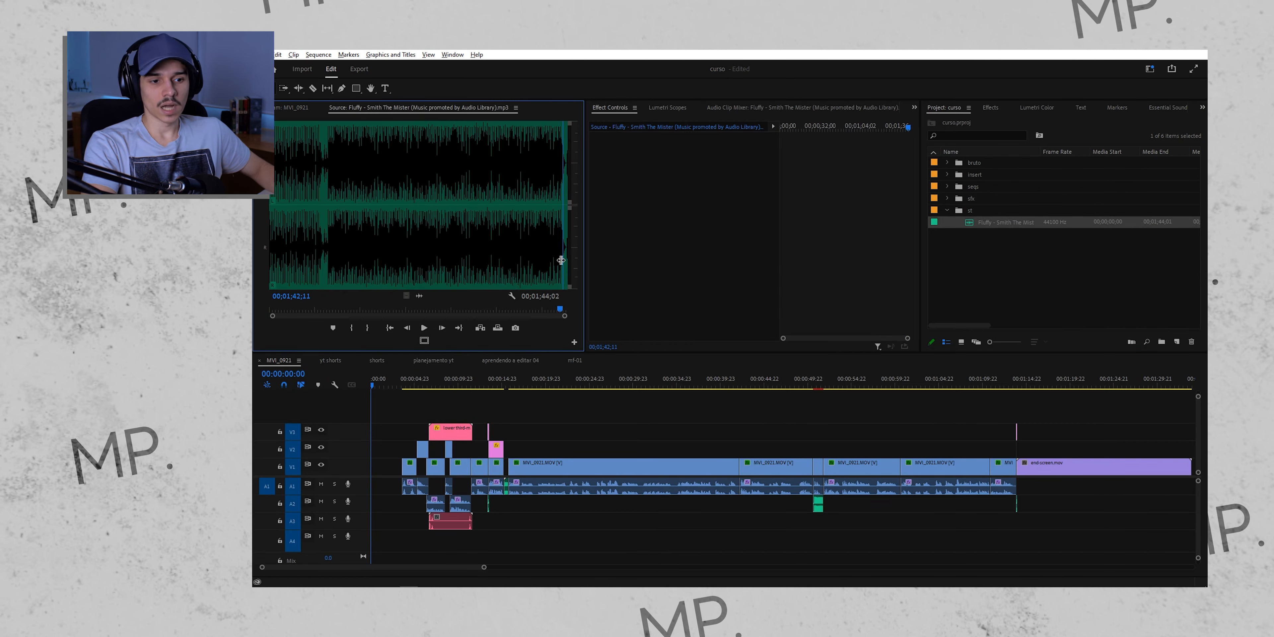
Place the Fluffy music on audio track A4 at the very start of the MVI_0921 sequence.
{"action": "left_click", "coordinate": [791, 438]}
{"action": "scroll", "coordinate": [792, 441], "scroll_direction": "down", "scroll_amount": 5}
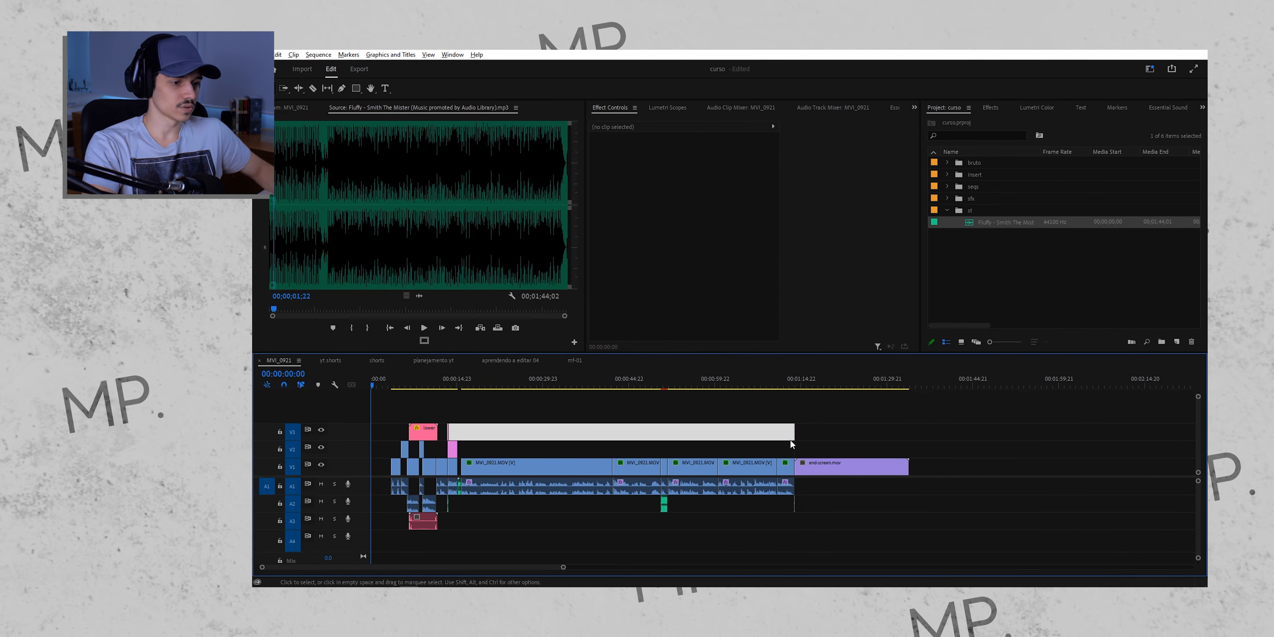
{"action": "left_click_drag", "start_coordinate": [976, 227], "coordinate": [363, 551]}
{"action": "left_click", "coordinate": [748, 407]}
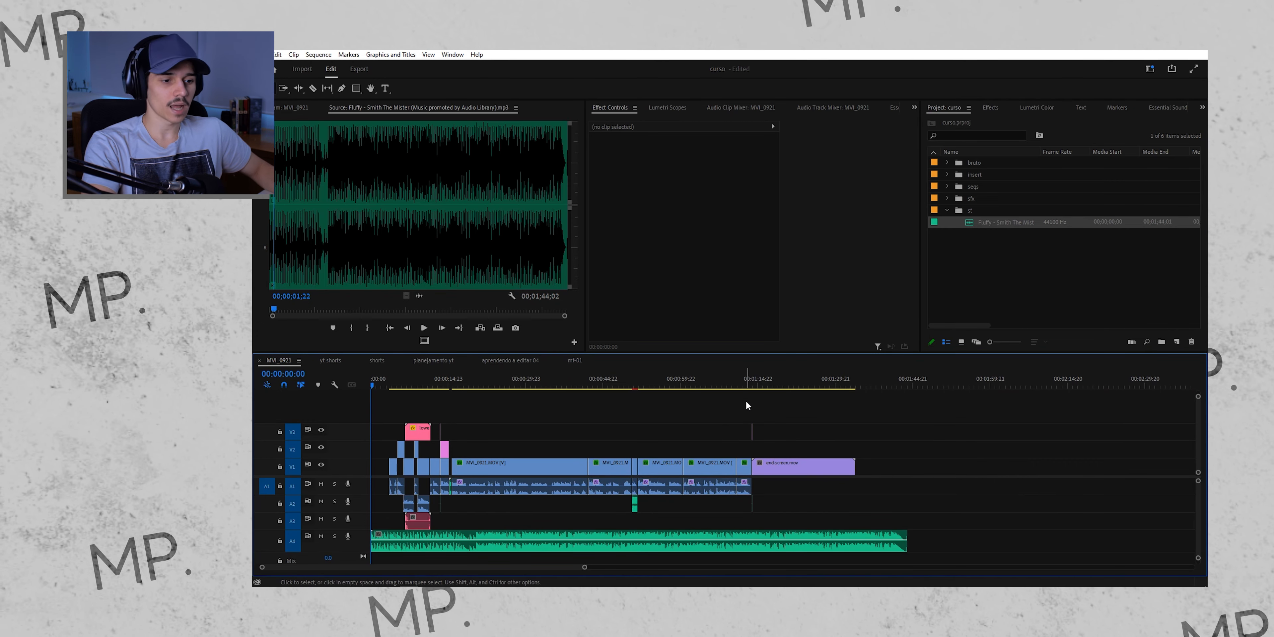
Enable Remix on the Fluffy music clip on A4.
{"action": "left_click", "coordinate": [836, 538]}
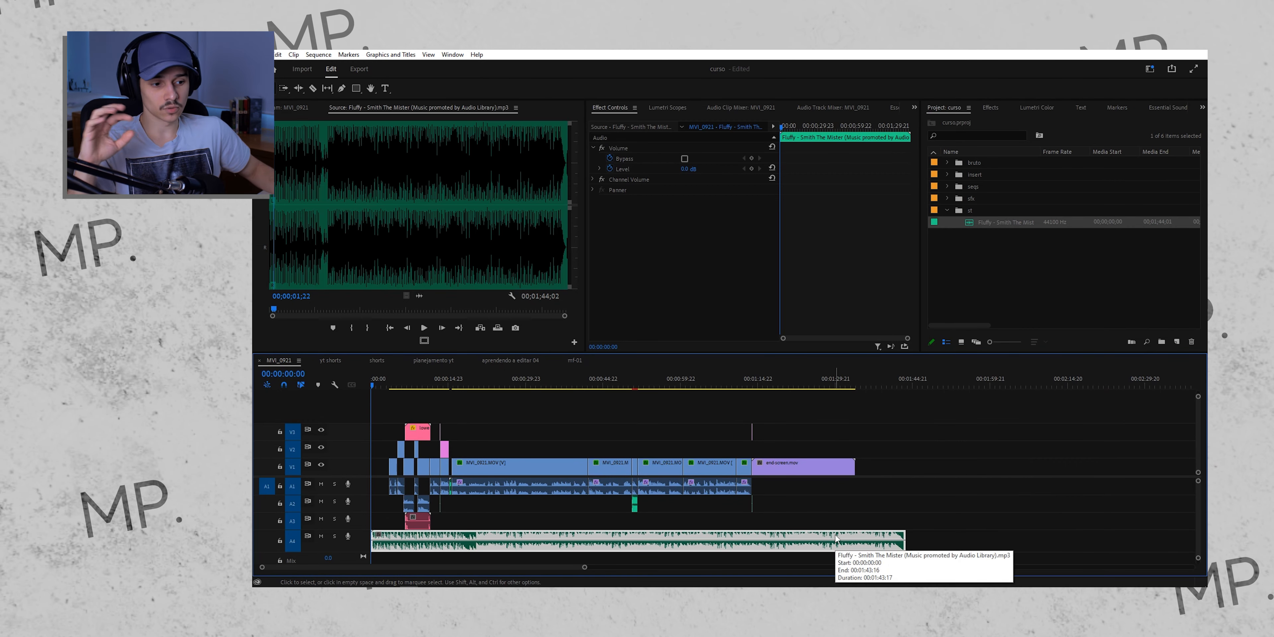
{"action": "right_click", "coordinate": [829, 536]}
{"action": "left_click", "coordinate": [786, 539]}
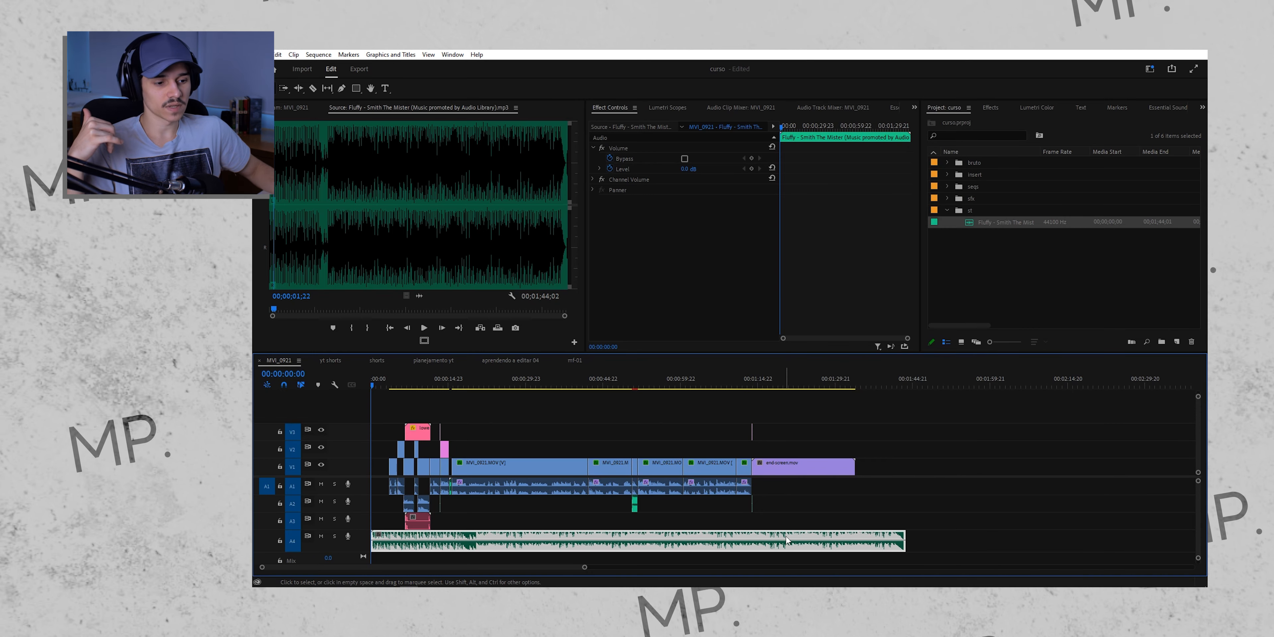
{"action": "right_click", "coordinate": [764, 539]}
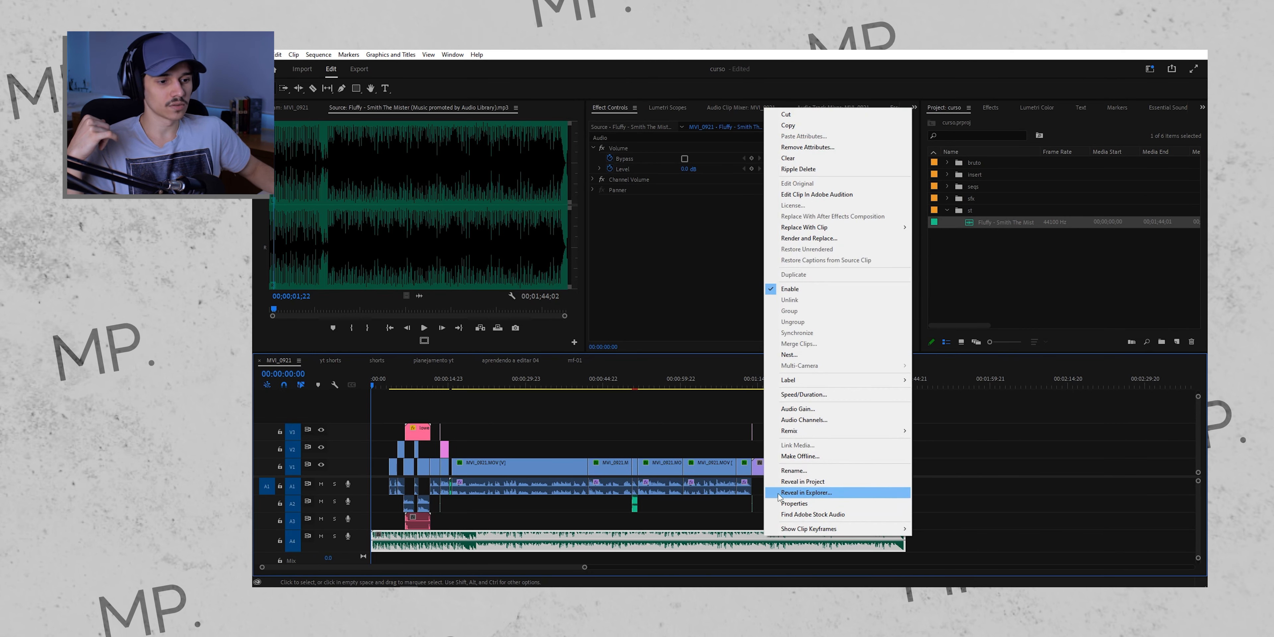
{"action": "mouse_move", "coordinate": [860, 430]}
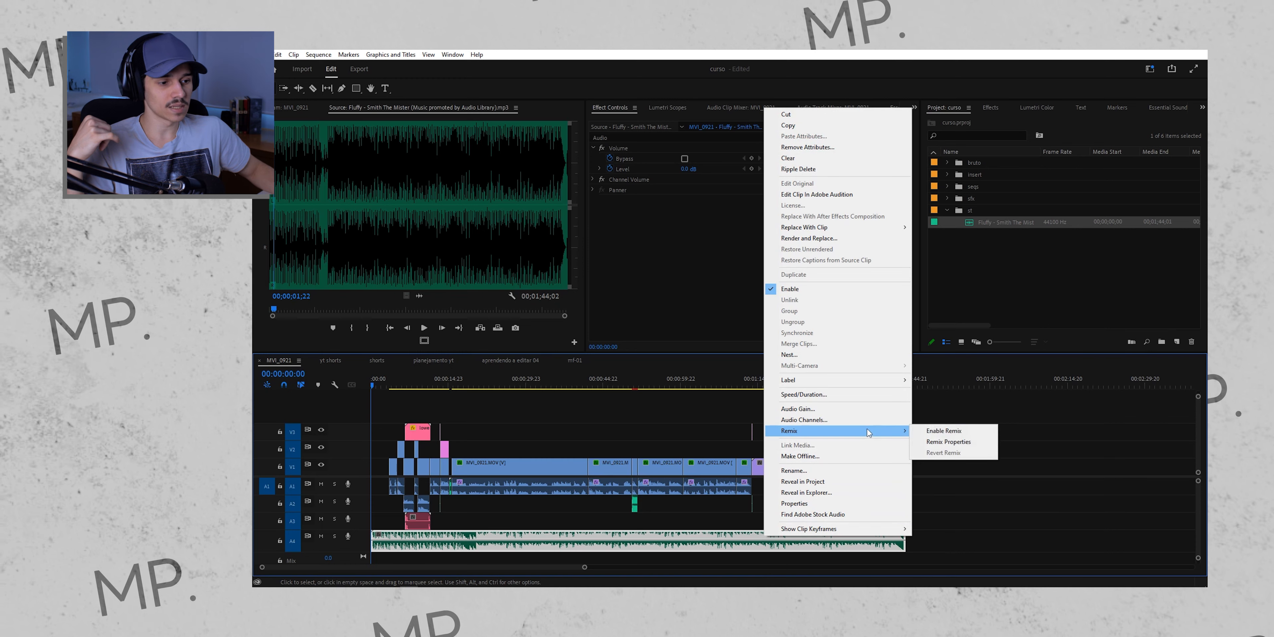
{"action": "left_click", "coordinate": [943, 433]}
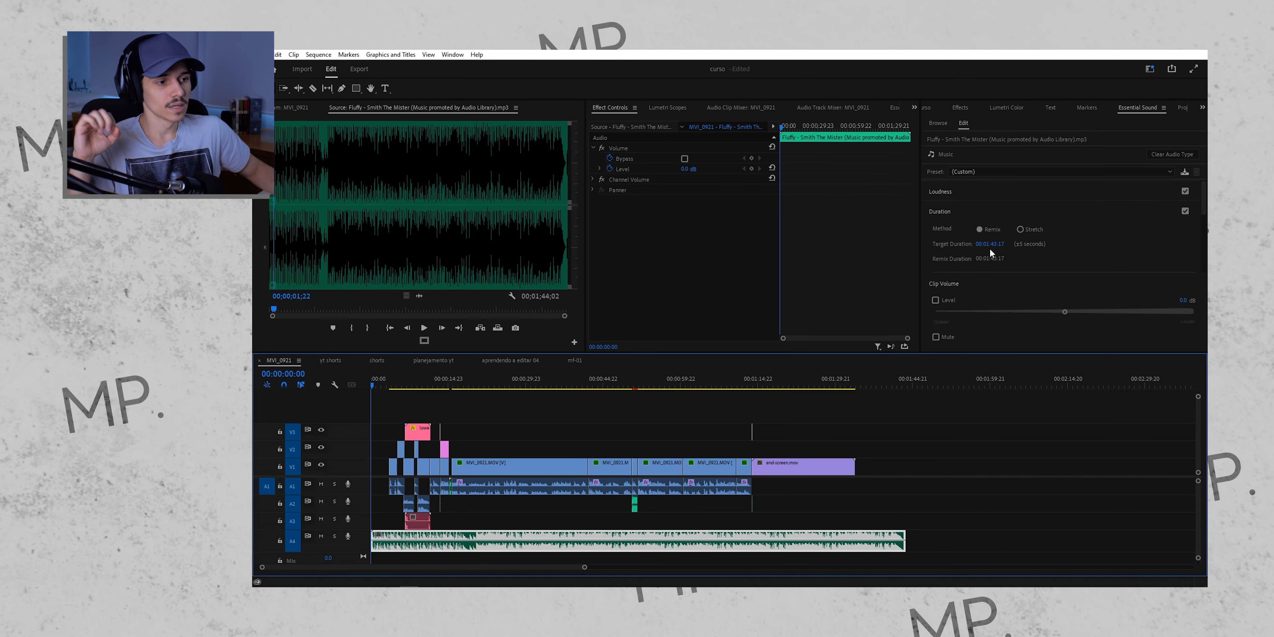
Shorten the music's Remix target duration so the song finishes with the end screen.
{"action": "left_click_drag", "start_coordinate": [994, 245], "coordinate": [991, 245]}
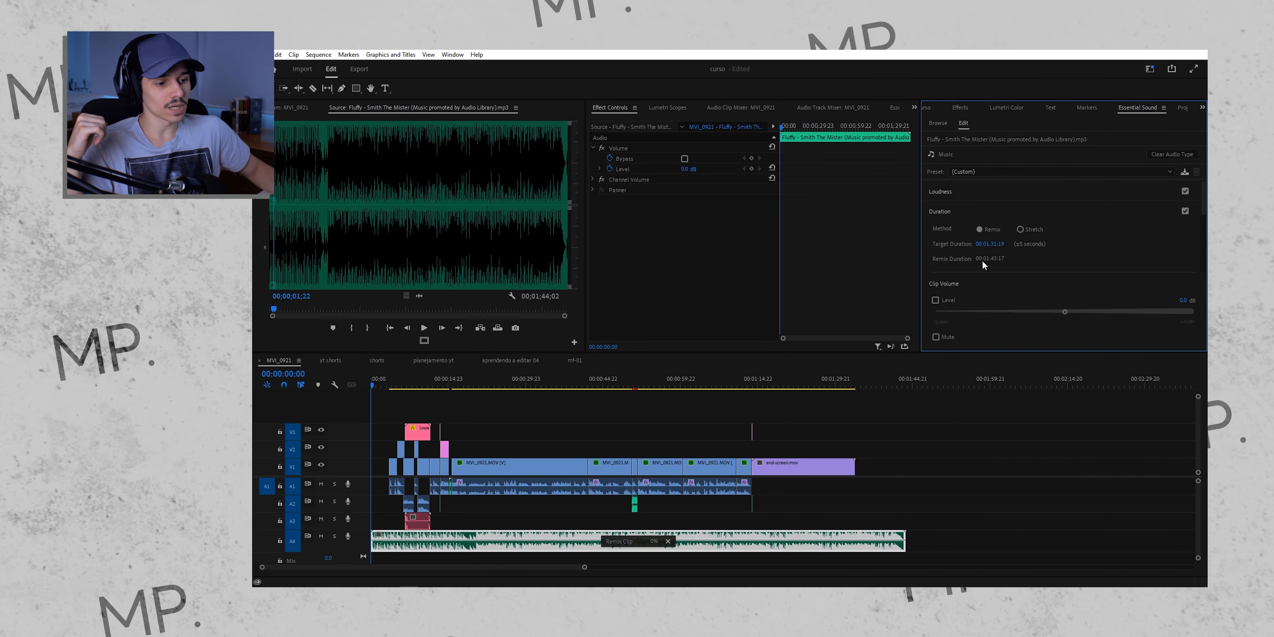
{"action": "left_click", "coordinate": [883, 485]}
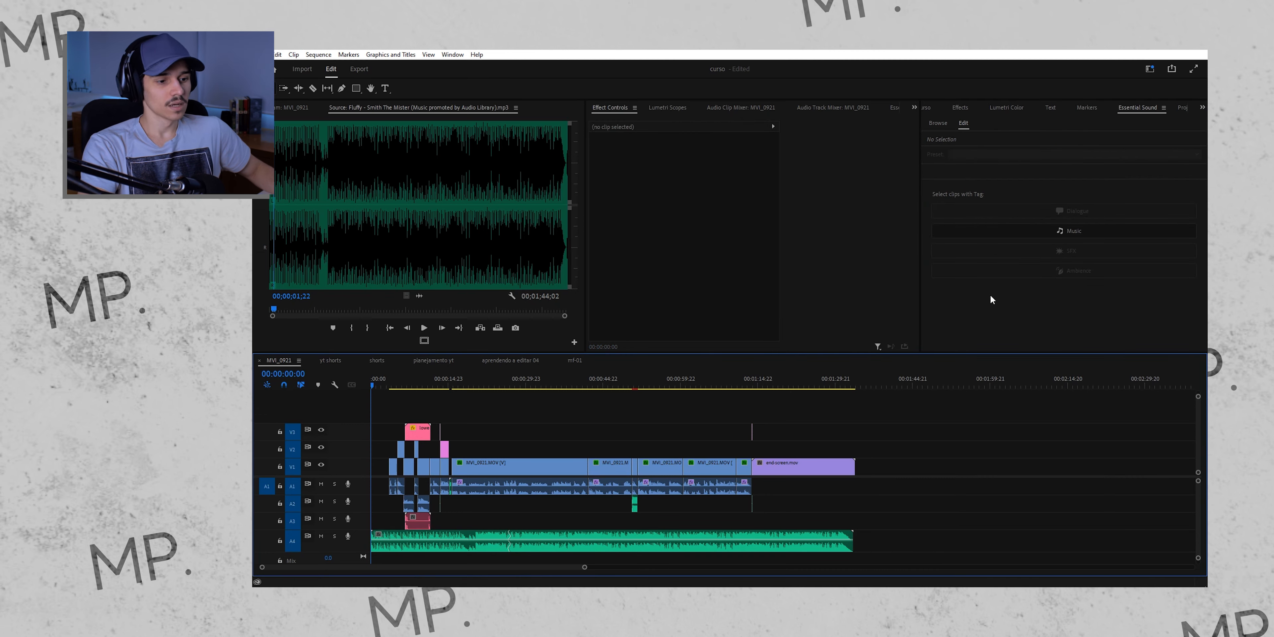
{"action": "left_click", "coordinate": [840, 536]}
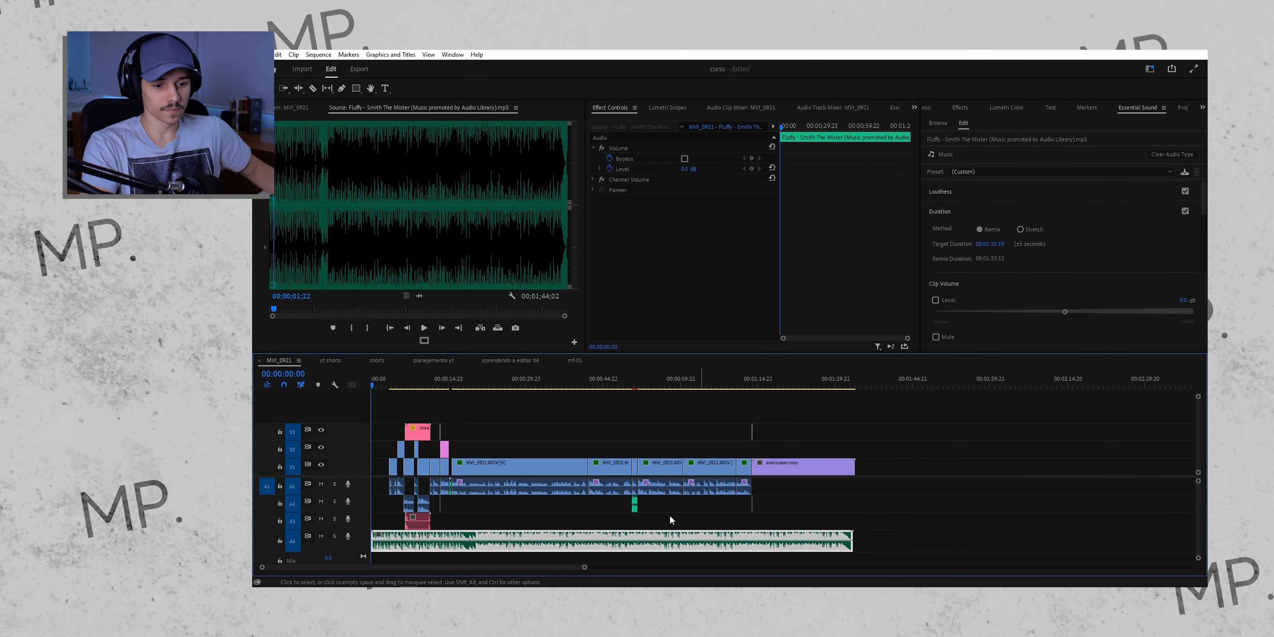
Solo audio track A4 and play the remixed music around 26 seconds to check how its segments join.
{"action": "scroll", "coordinate": [533, 547], "scroll_direction": "up", "scroll_amount": 10, "text": "alt"}
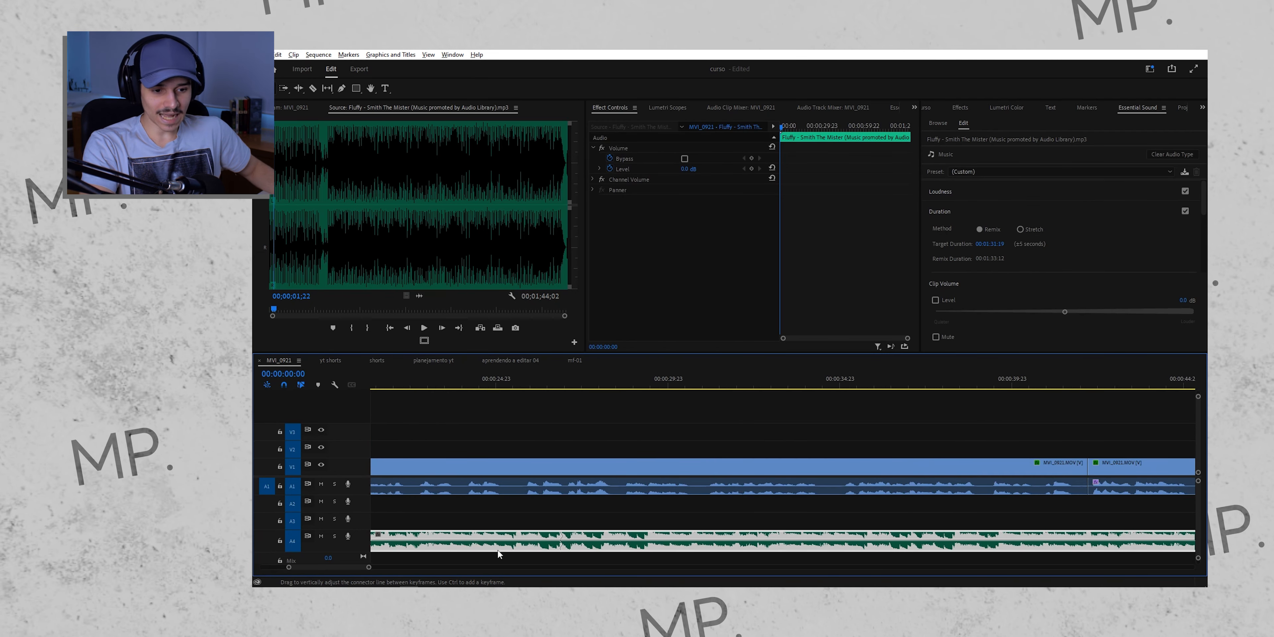
{"action": "left_click", "coordinate": [574, 385]}
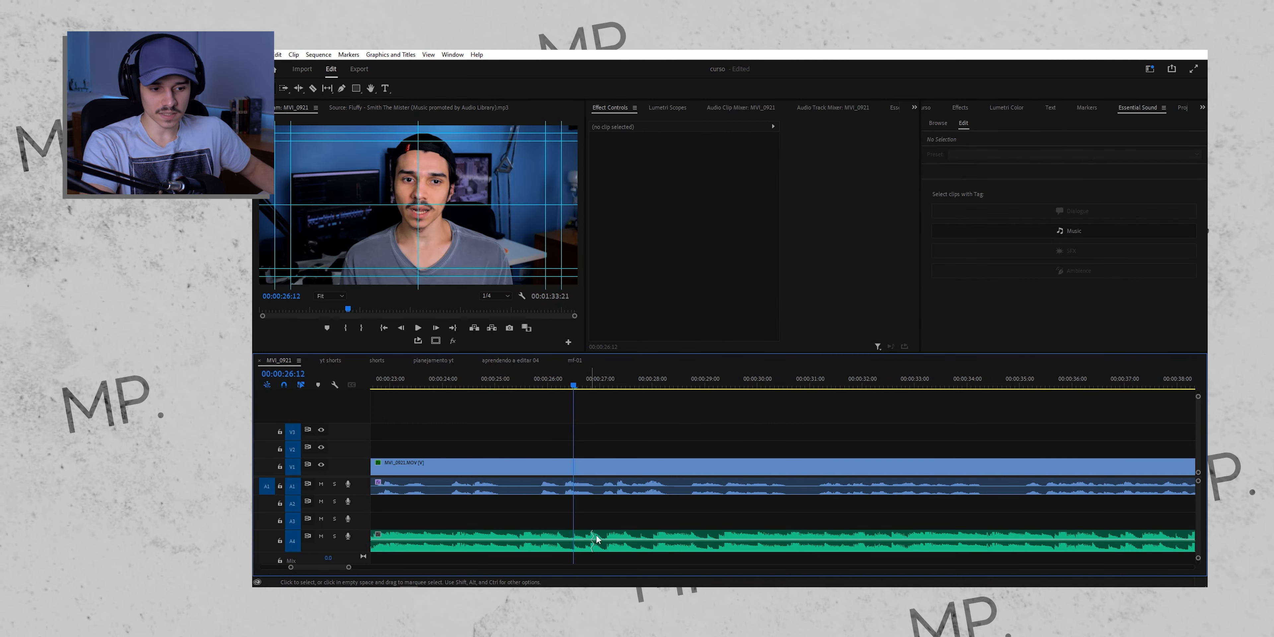
{"action": "scroll", "coordinate": [593, 542], "scroll_direction": "up", "scroll_amount": 6, "text": "alt"}
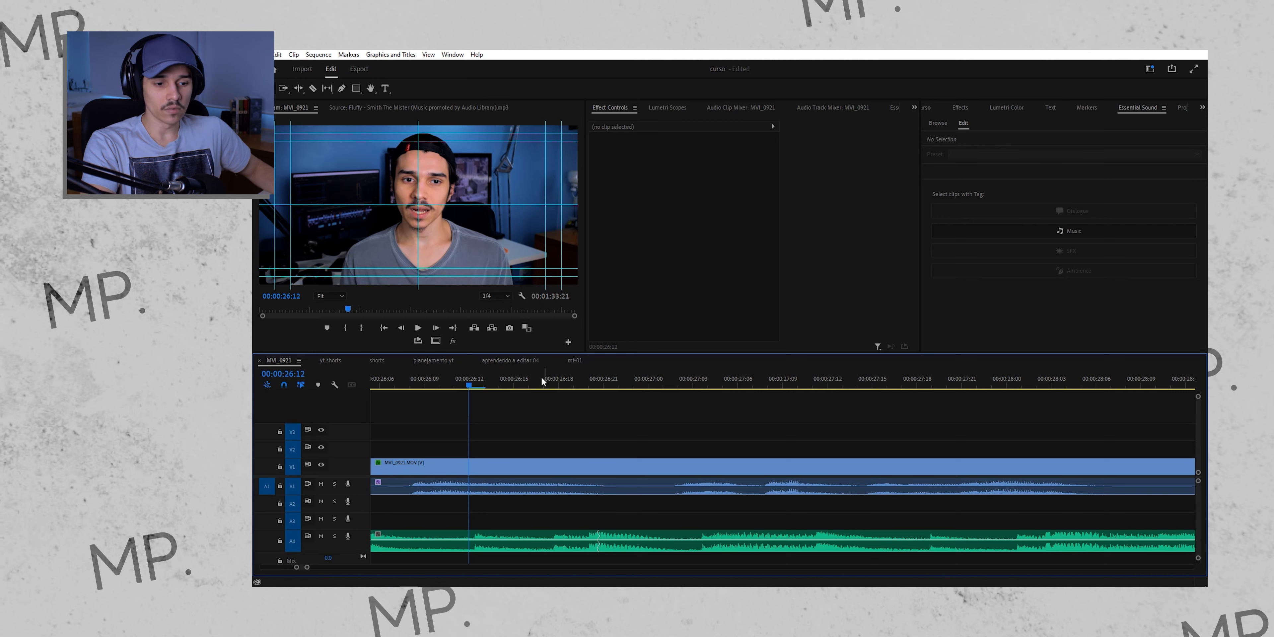
{"action": "left_click", "coordinate": [335, 536]}
{"action": "scroll", "coordinate": [550, 413], "scroll_direction": "down", "scroll_amount": 2, "text": "alt"}
{"action": "left_click", "coordinate": [517, 386]}
{"action": "key", "text": "space"}
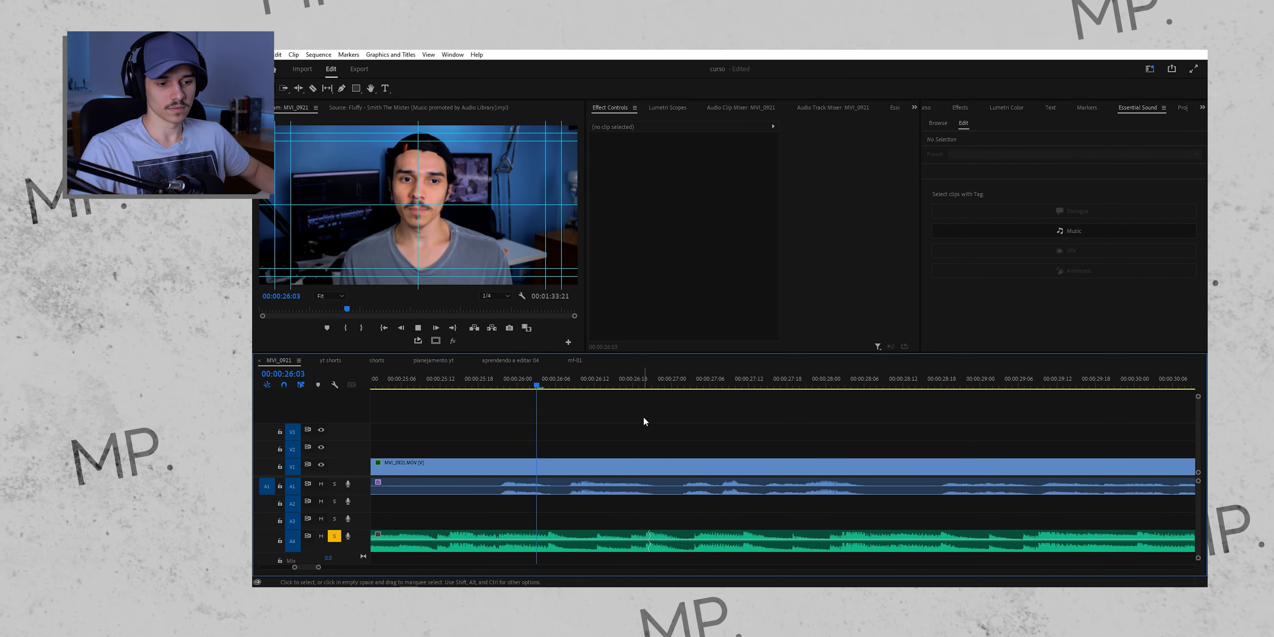
{"action": "key", "text": "space"}
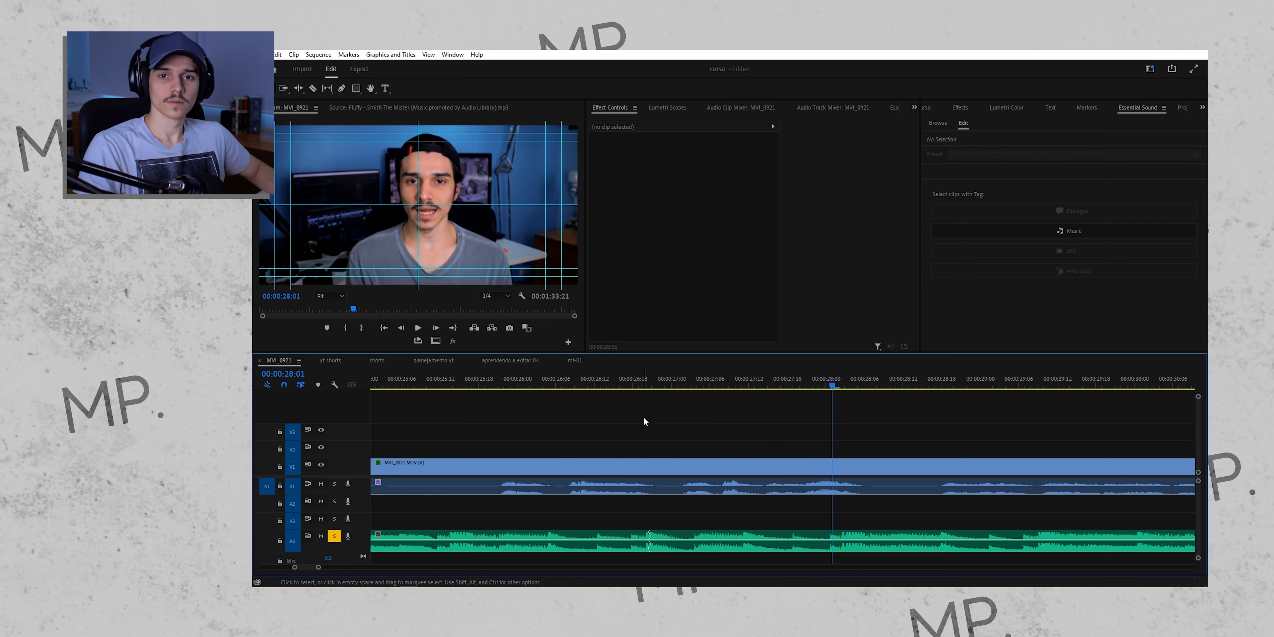
{"action": "left_click", "coordinate": [599, 385]}
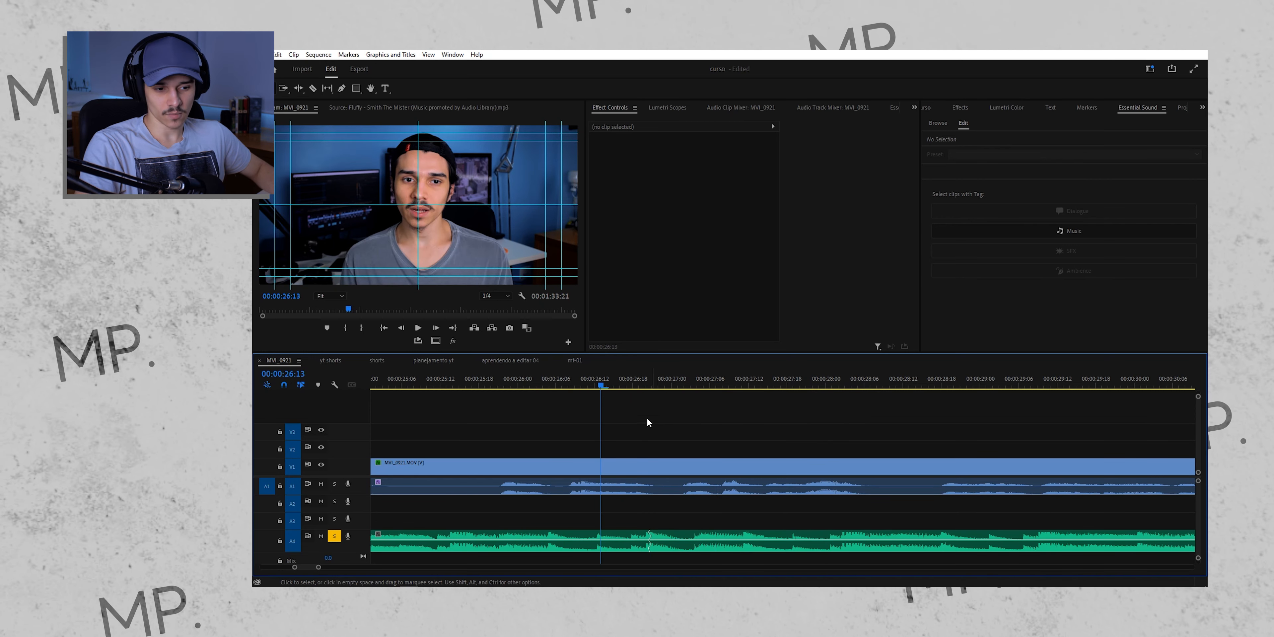
Inspect the music's ending against the end screen clip and turn off solo on track A4.
{"action": "scroll", "coordinate": [648, 424], "scroll_direction": "up", "scroll_amount": 1}
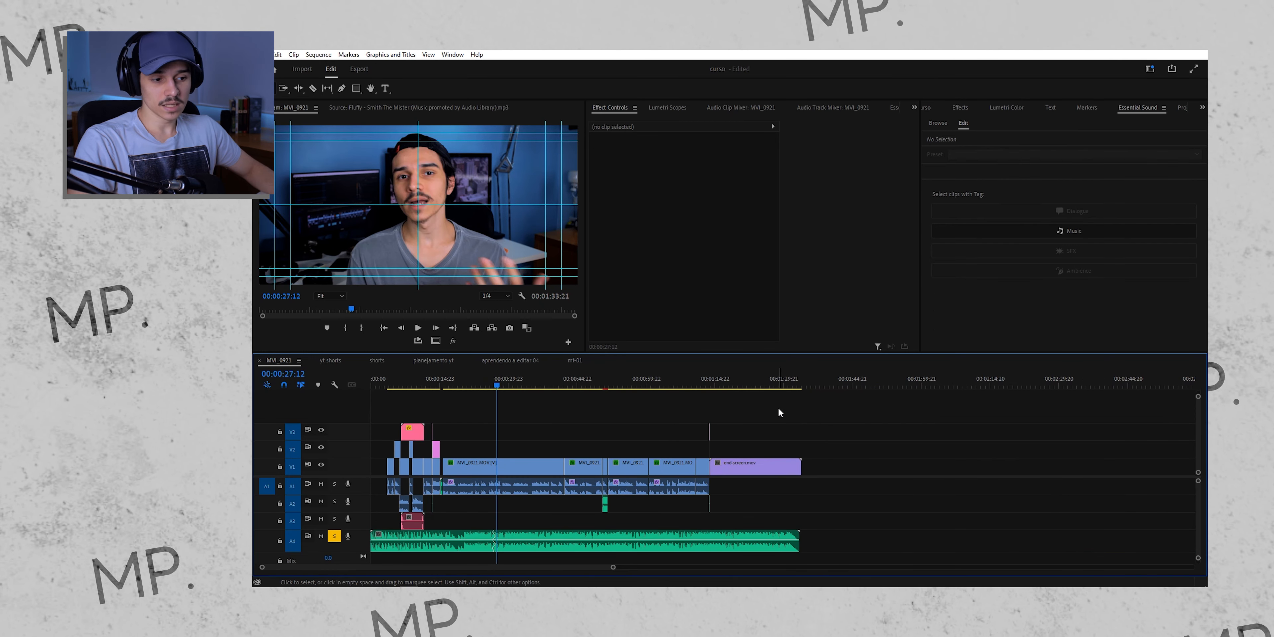
{"action": "scroll", "coordinate": [791, 457], "scroll_direction": "up", "scroll_amount": 5}
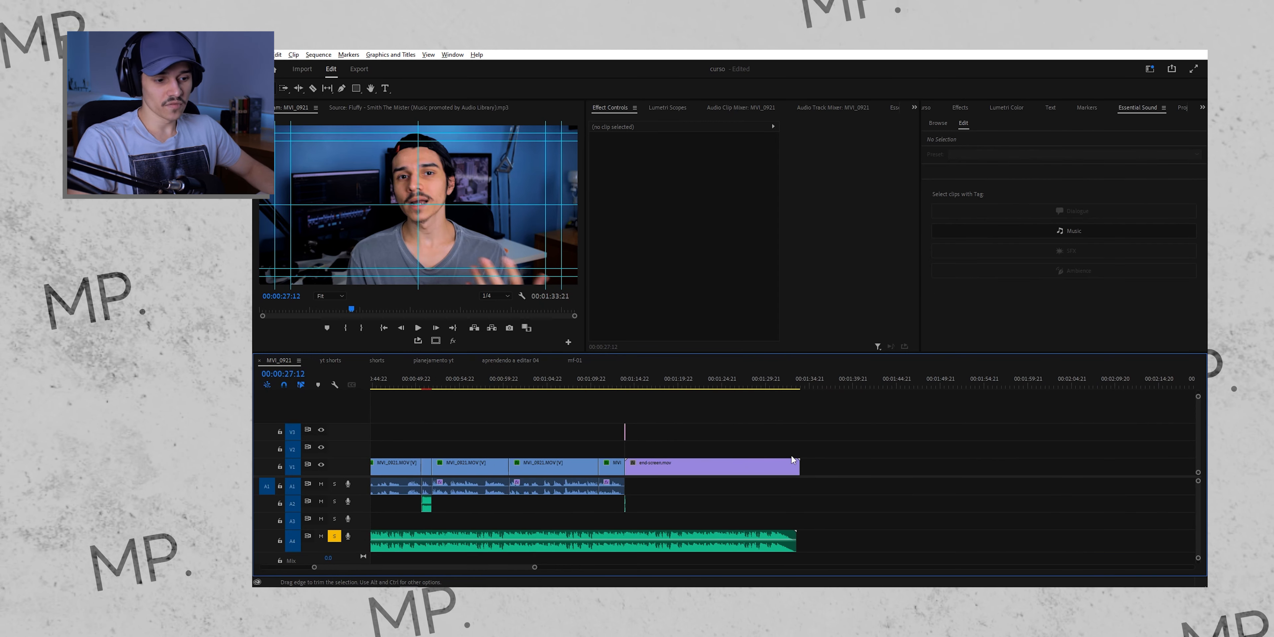
{"action": "scroll", "coordinate": [782, 466], "scroll_direction": "up", "scroll_amount": 2}
{"action": "left_click_drag", "start_coordinate": [774, 379], "coordinate": [823, 420]}
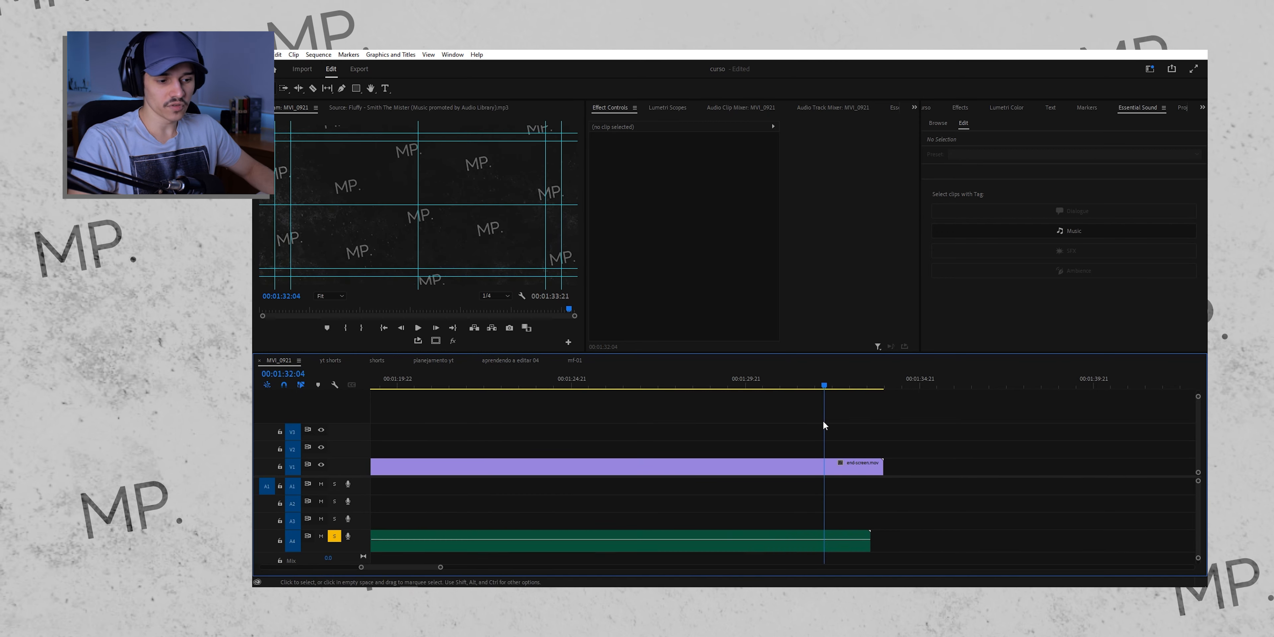
{"action": "key", "text": "backslash"}
{"action": "left_click", "coordinate": [335, 536]}
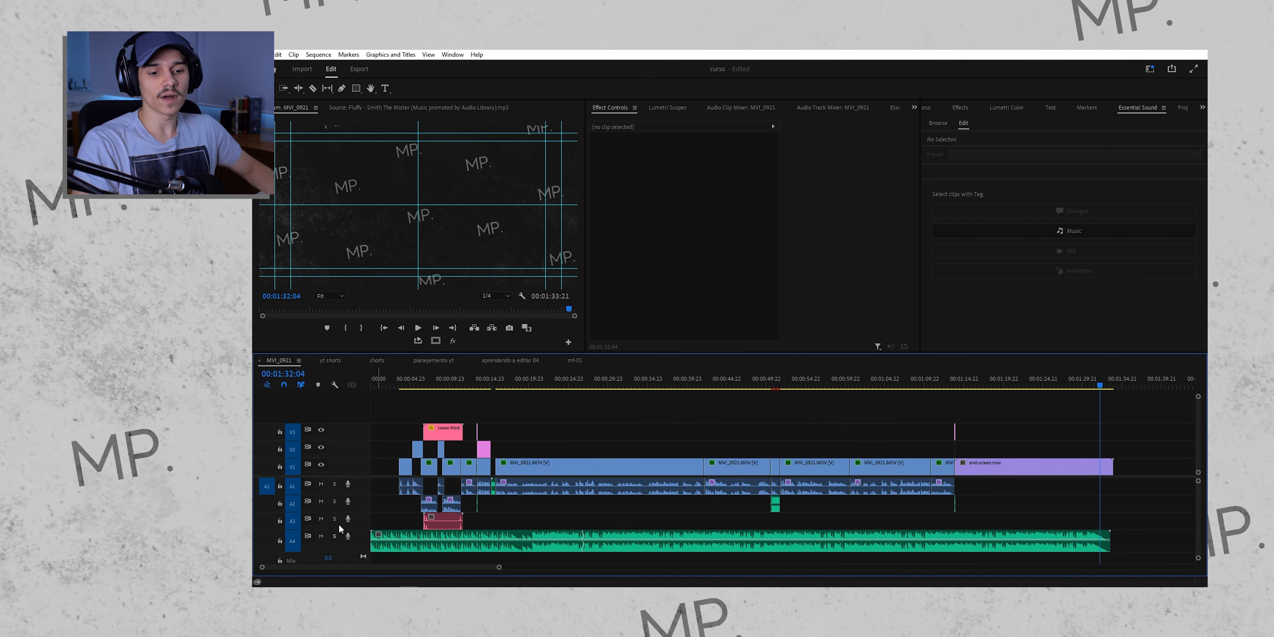
Add a volume keyframe with the Pen tool near the start of the music clip on A4.
{"action": "scroll", "coordinate": [414, 455], "scroll_direction": "up", "scroll_amount": 3}
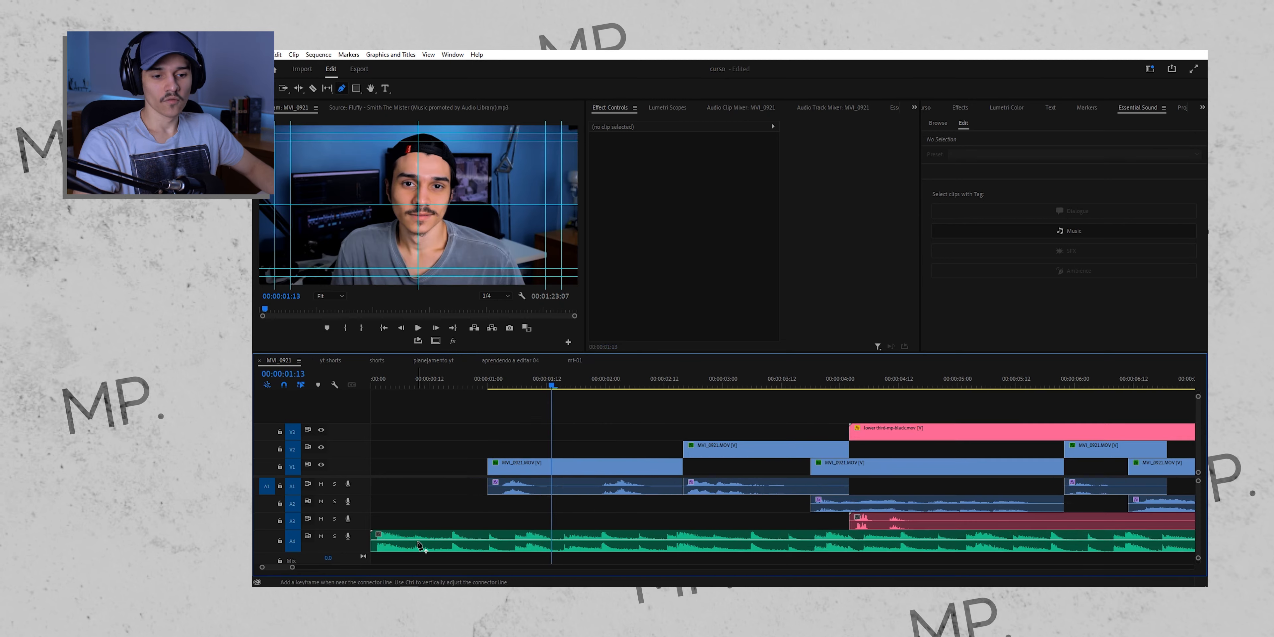
{"action": "left_click", "coordinate": [418, 539]}
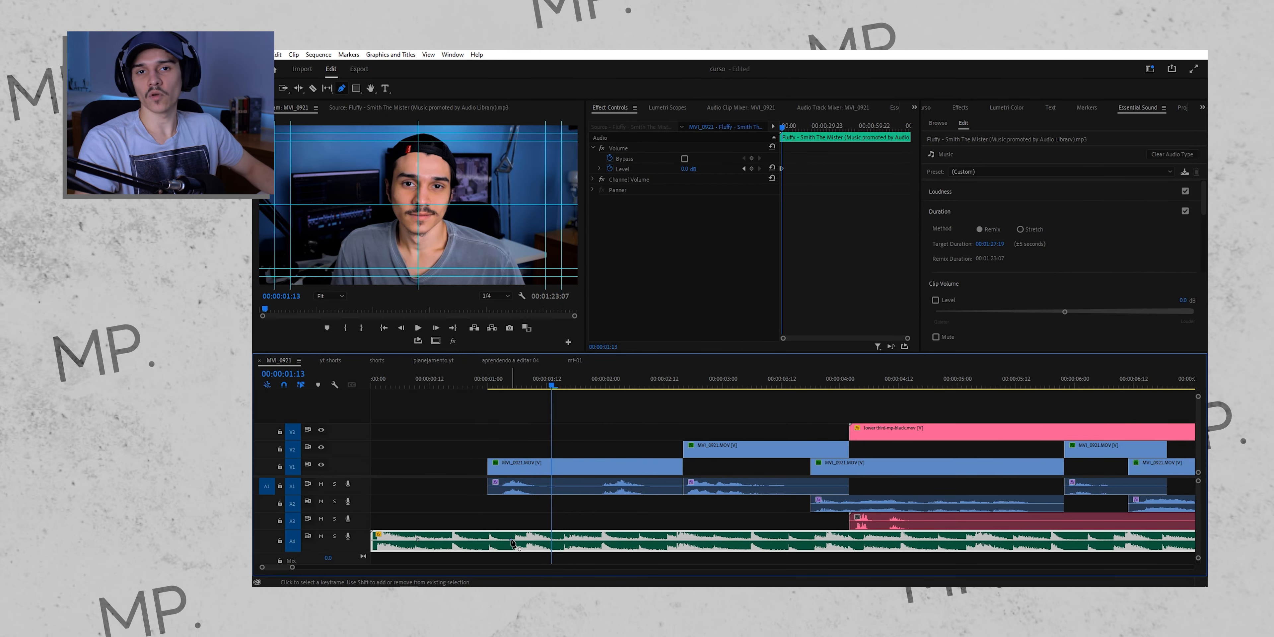
{"action": "scroll", "coordinate": [546, 540], "scroll_direction": "down", "scroll_amount": 2}
{"action": "left_click", "coordinate": [382, 391]}
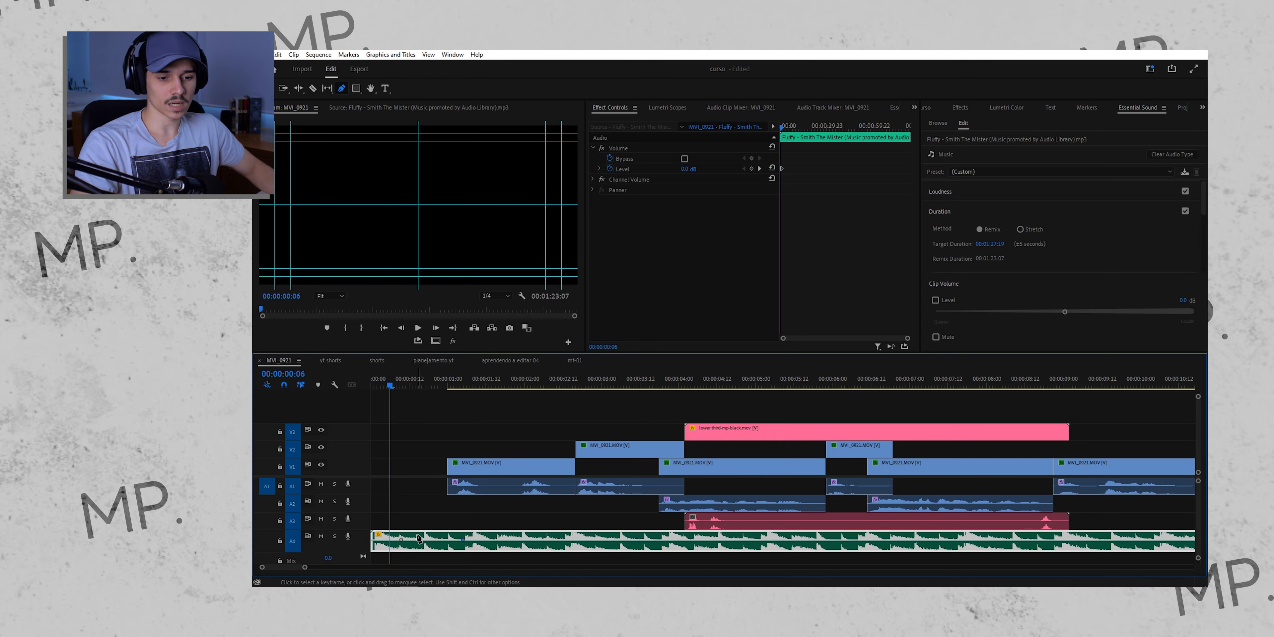
Lower the A4 music level to -30 dB at 00:00:01:08 in the Audio Clip Mixer, just after the speech begins.
{"action": "scroll", "coordinate": [418, 539], "scroll_direction": "up", "scroll_amount": 2}
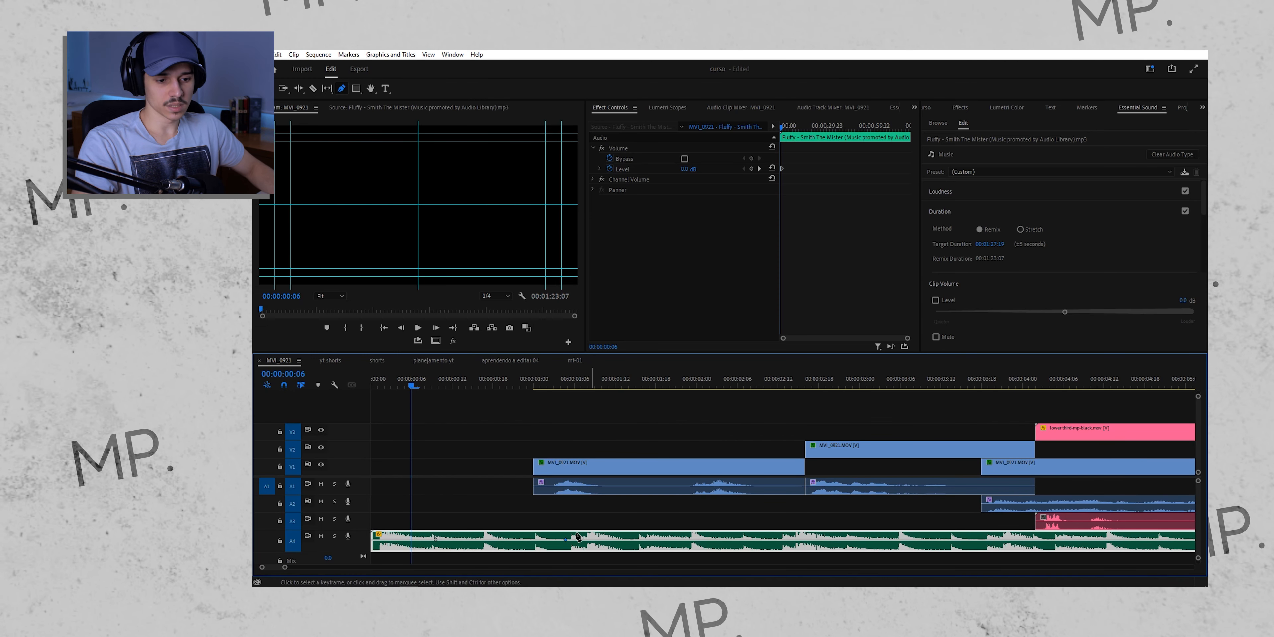
{"action": "left_click_drag", "start_coordinate": [513, 388], "coordinate": [595, 389]}
{"action": "left_click", "coordinate": [739, 110]}
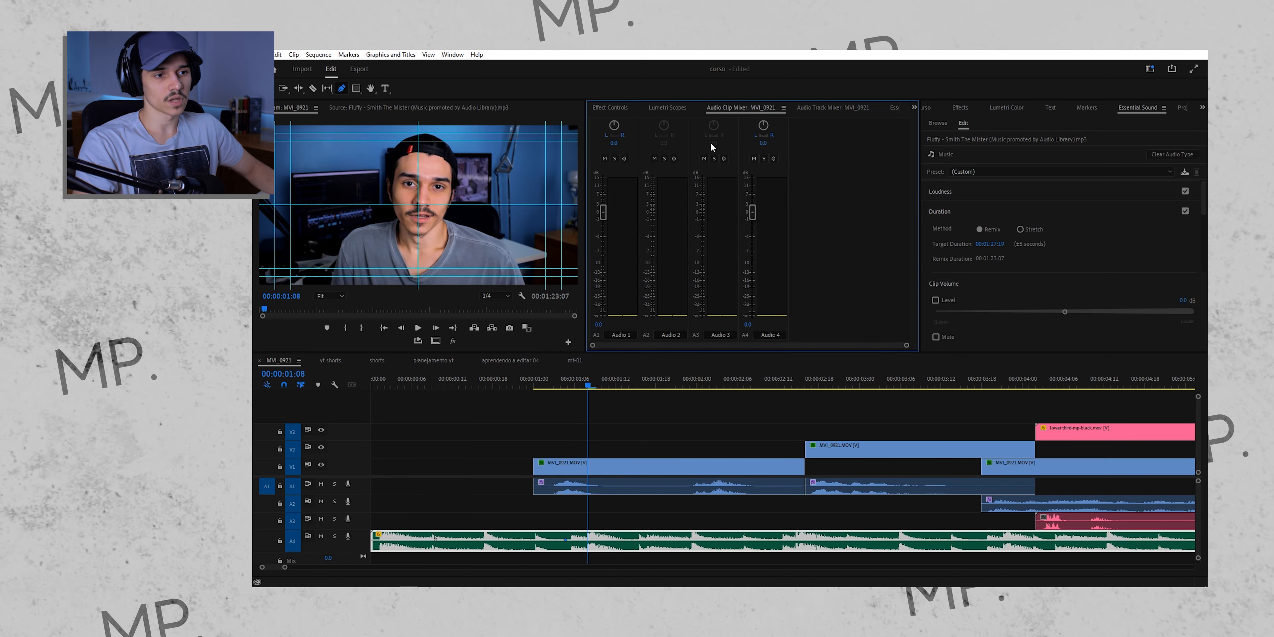
{"action": "left_click", "coordinate": [750, 324]}
{"action": "type", "text": "-30"}
{"action": "key", "text": "Return"}
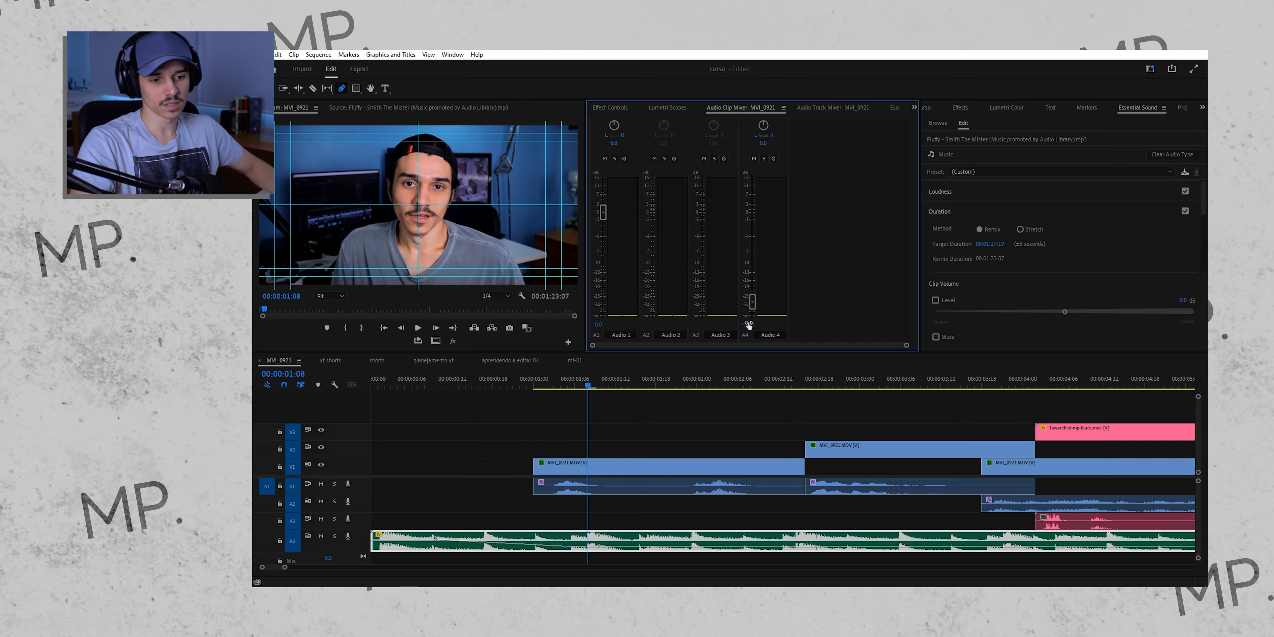
Play the opening of the sequence to check the music volume drop under the speech.
{"action": "left_click", "coordinate": [460, 383]}
{"action": "key", "text": "space"}
{"action": "scroll", "coordinate": [527, 448], "scroll_direction": "down", "scroll_amount": 2}
{"action": "key", "text": "backslash"}
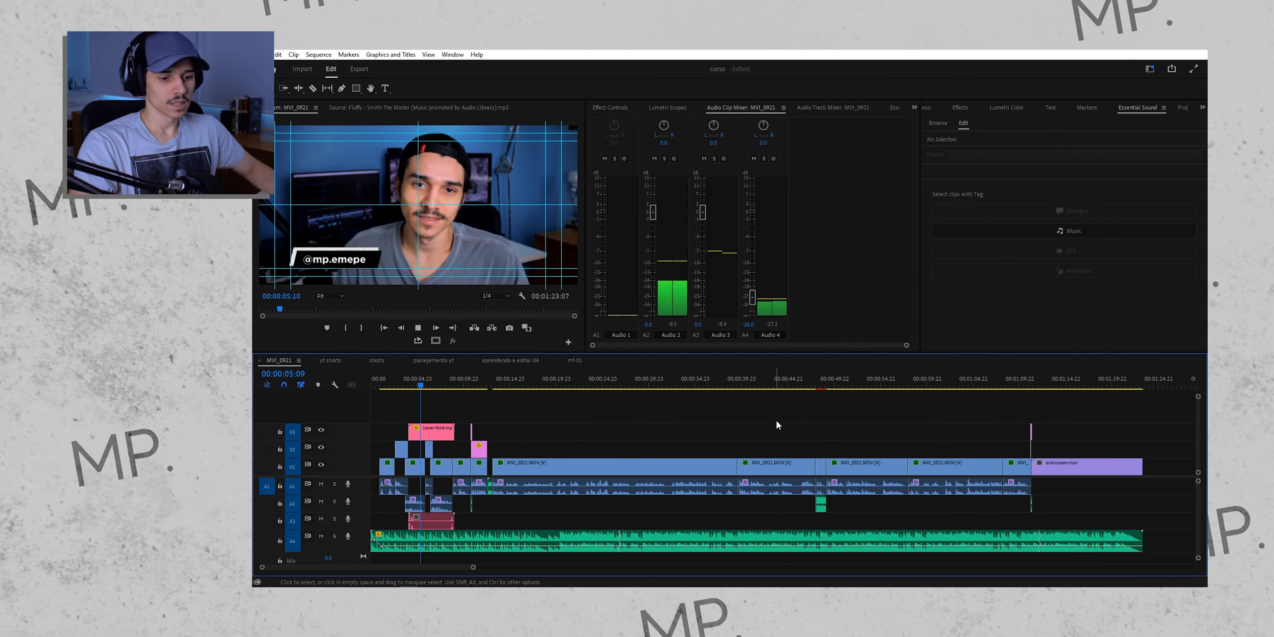
{"action": "key", "text": "space"}
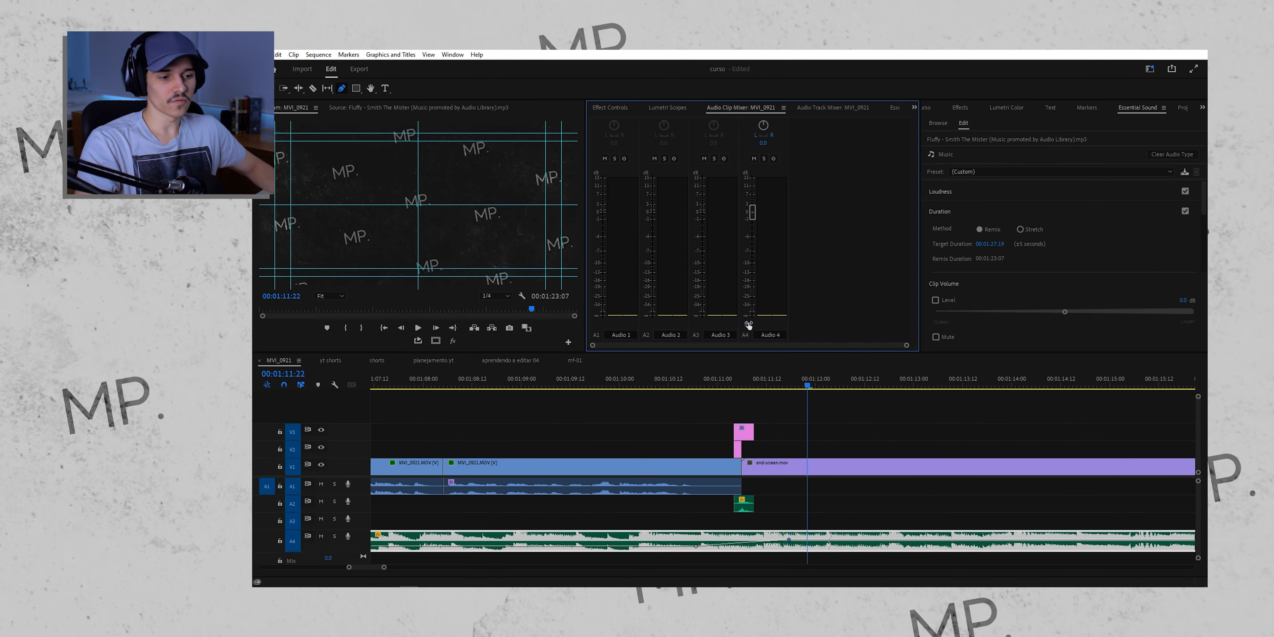
Play the sequence from 00:01:10:15 into the end screen to check the music volume rise.
{"action": "left_click", "coordinate": [680, 383]}
{"action": "key", "text": "v"}
{"action": "left_click", "coordinate": [777, 413]}
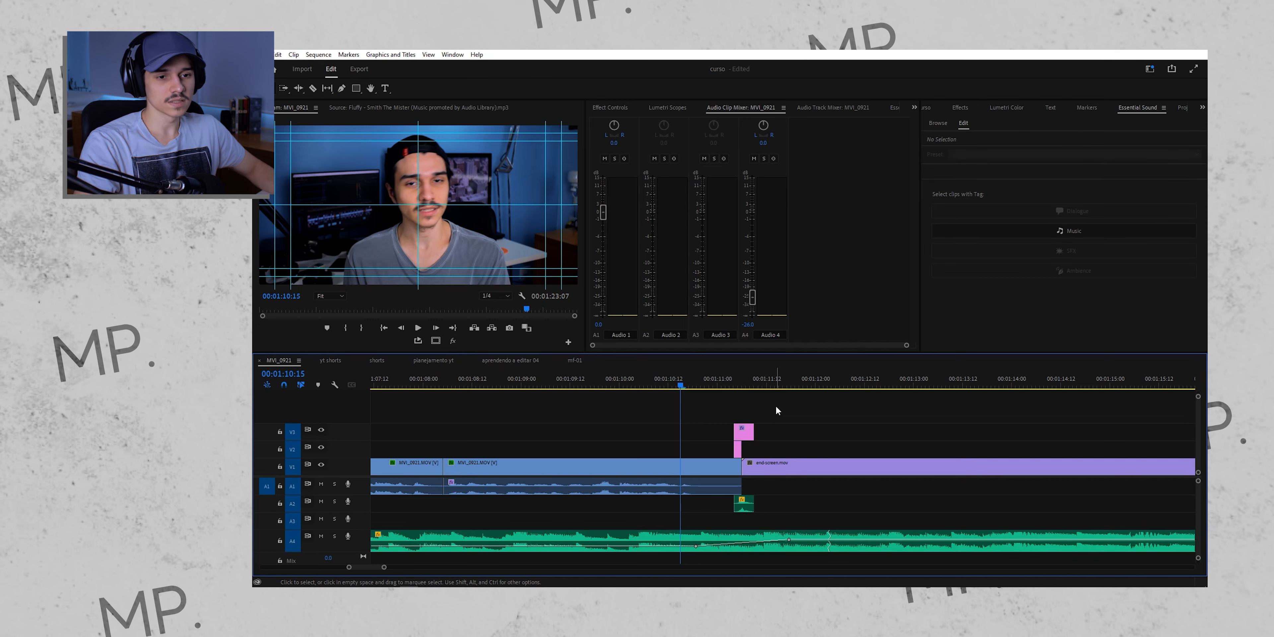
{"action": "key", "text": "space"}
{"action": "key", "text": "minus"}
{"action": "key", "text": "minus"}
{"action": "key", "text": "minus"}
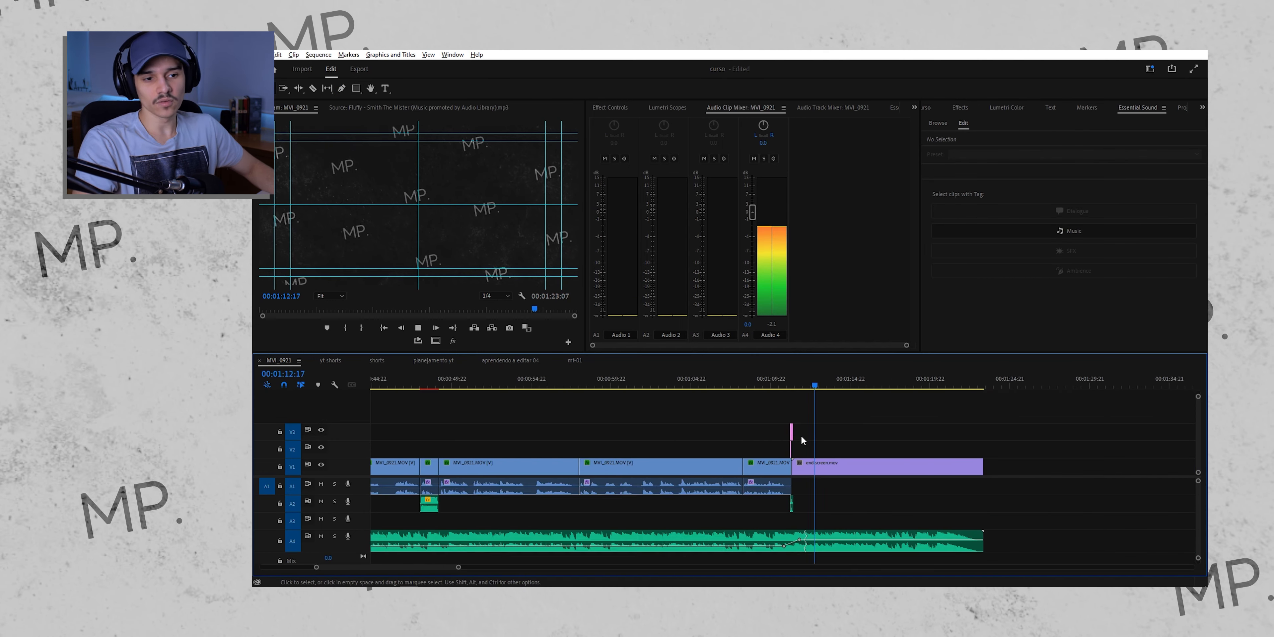